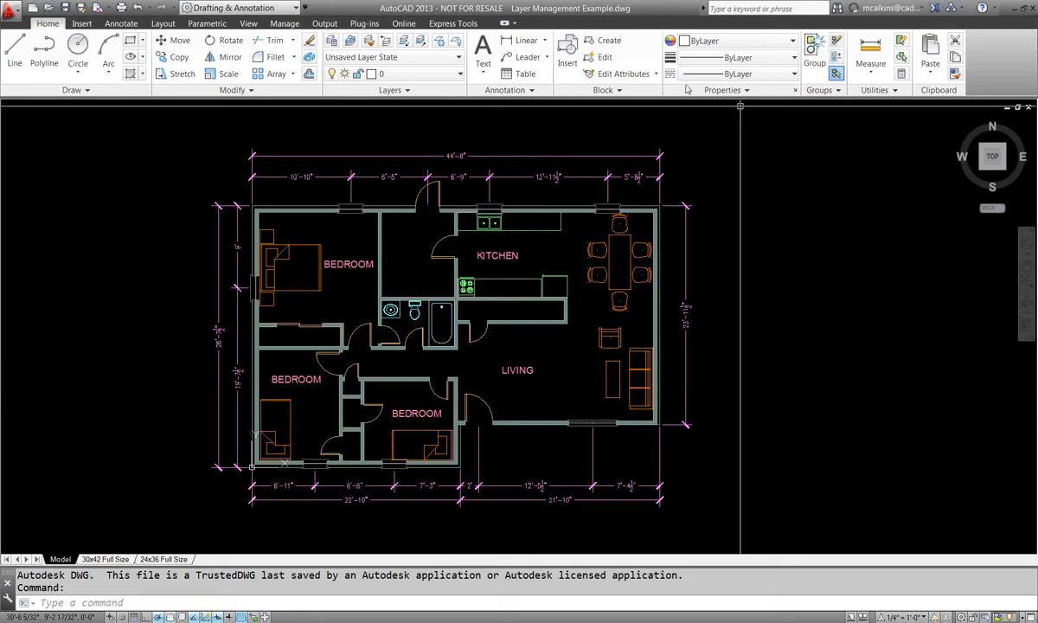
Open the Layer Properties Manager and reposition its palette over the floor plan.
middle_click_drag(663, 220, 680, 222)
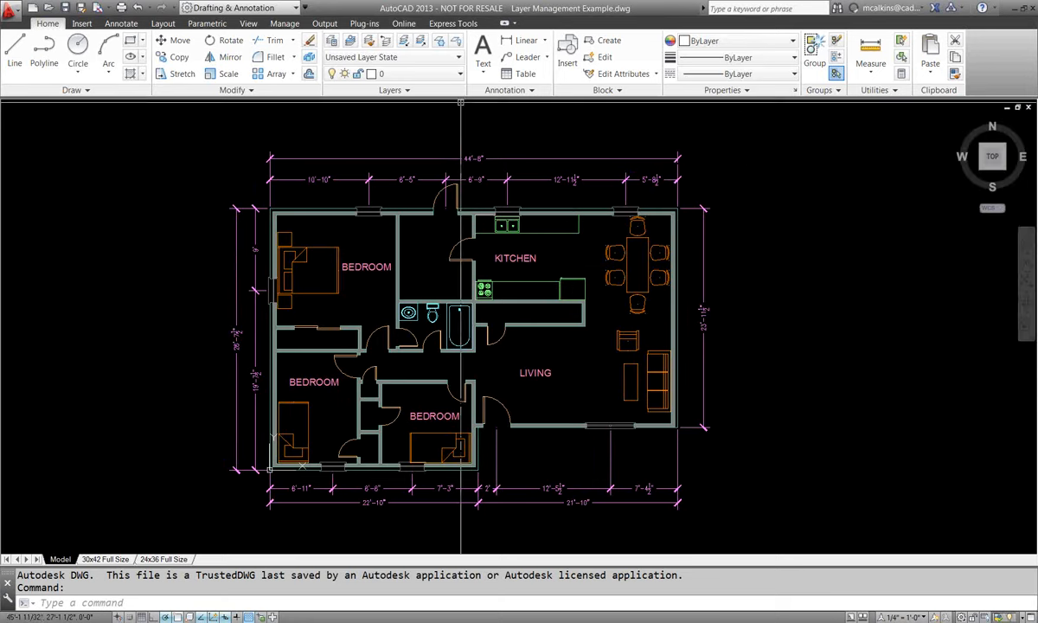
left_click(332, 42)
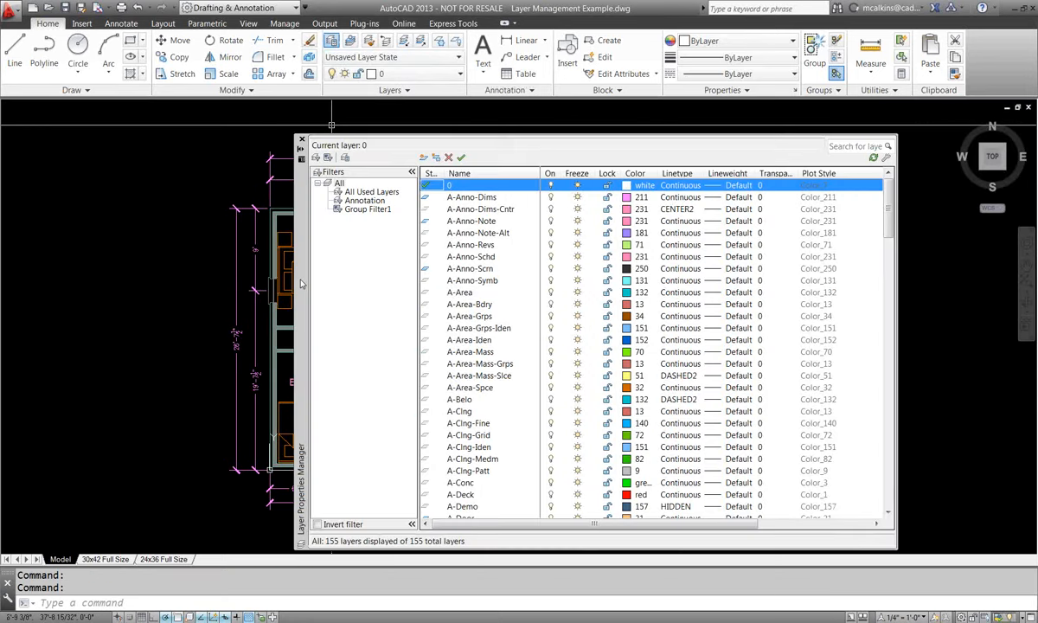
left_click_drag(301, 284, 252, 248)
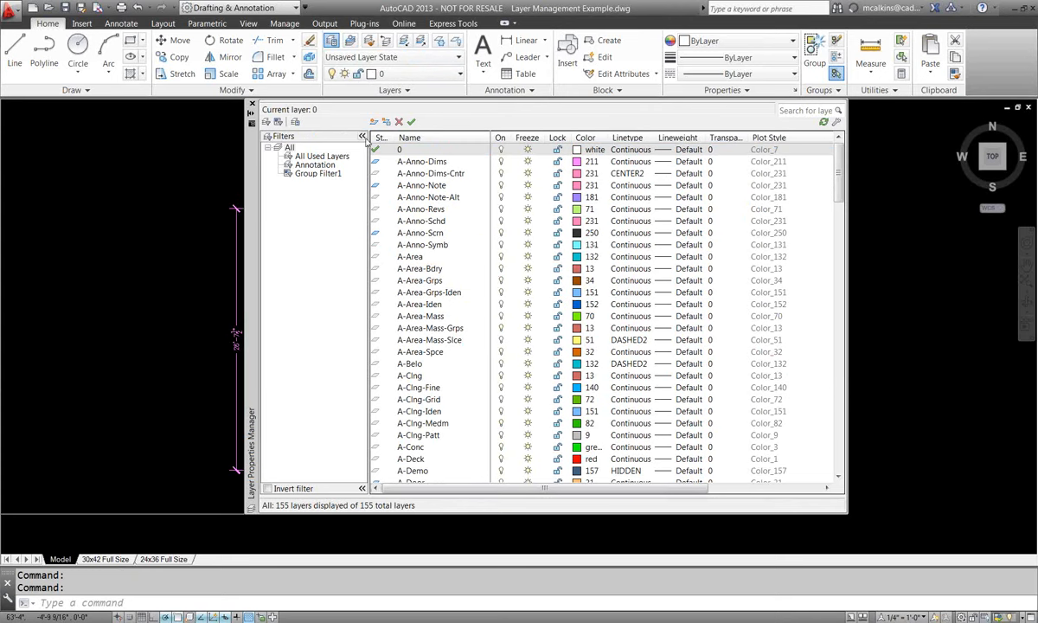
Collapse the layer filter tree, expand it again and shift the palette slightly.
left_click(363, 139)
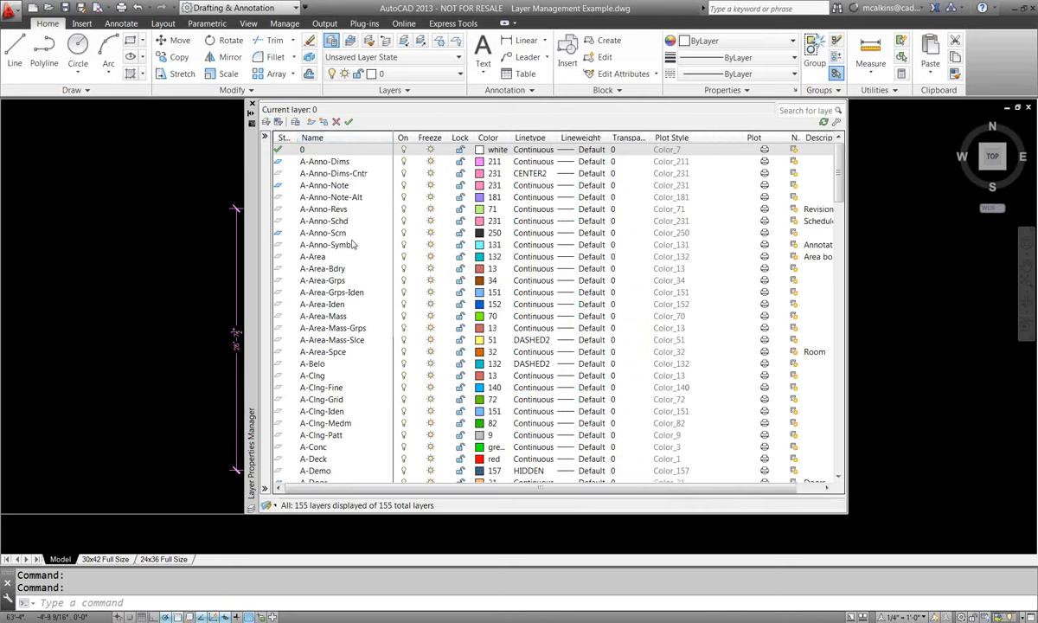
left_click(265, 138)
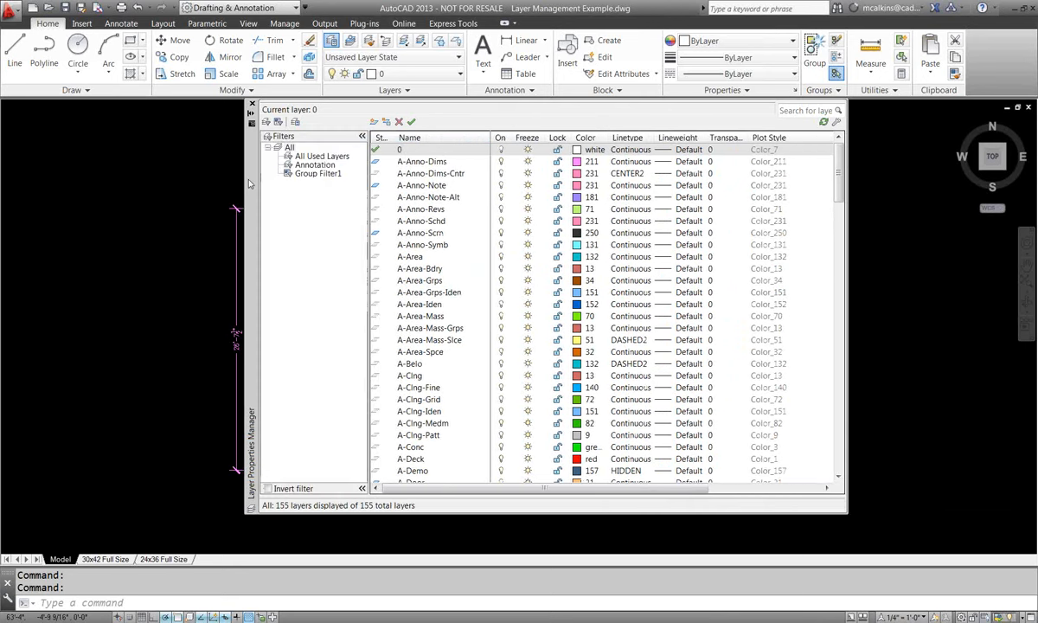
left_click_drag(249, 183, 212, 186)
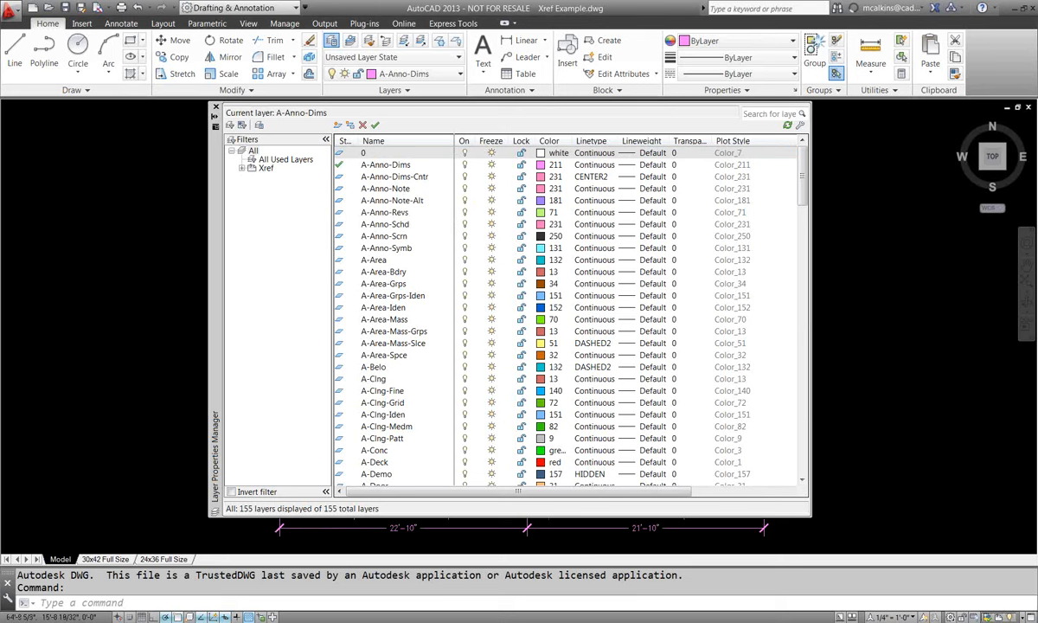
In the Xref Example drawing, expand the Xref filter node and examine the FPL layers in the full layer list.
left_click(242, 169)
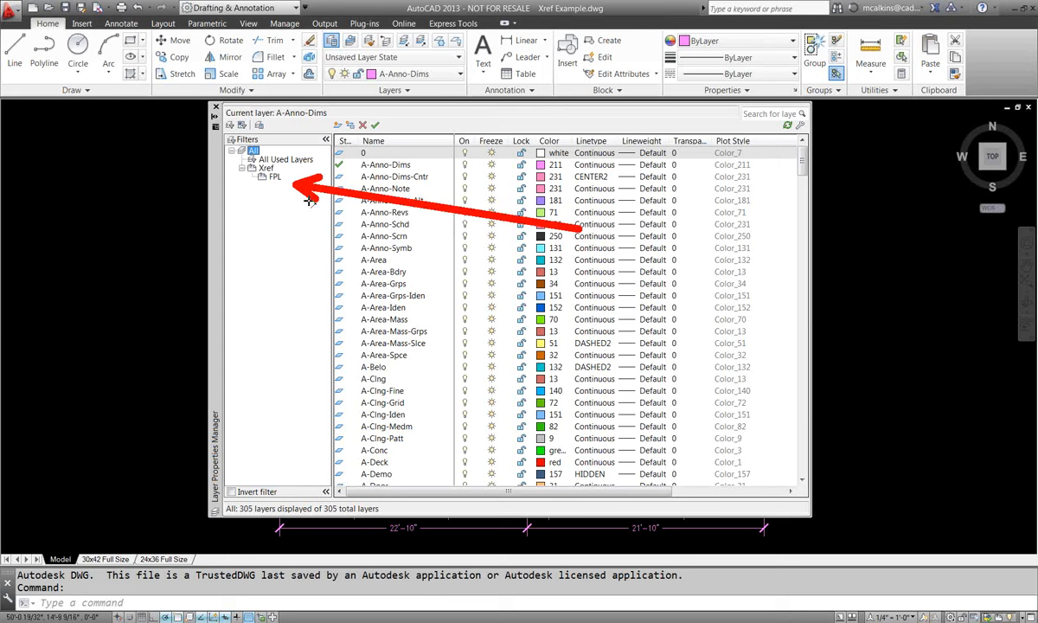
left_click(251, 152)
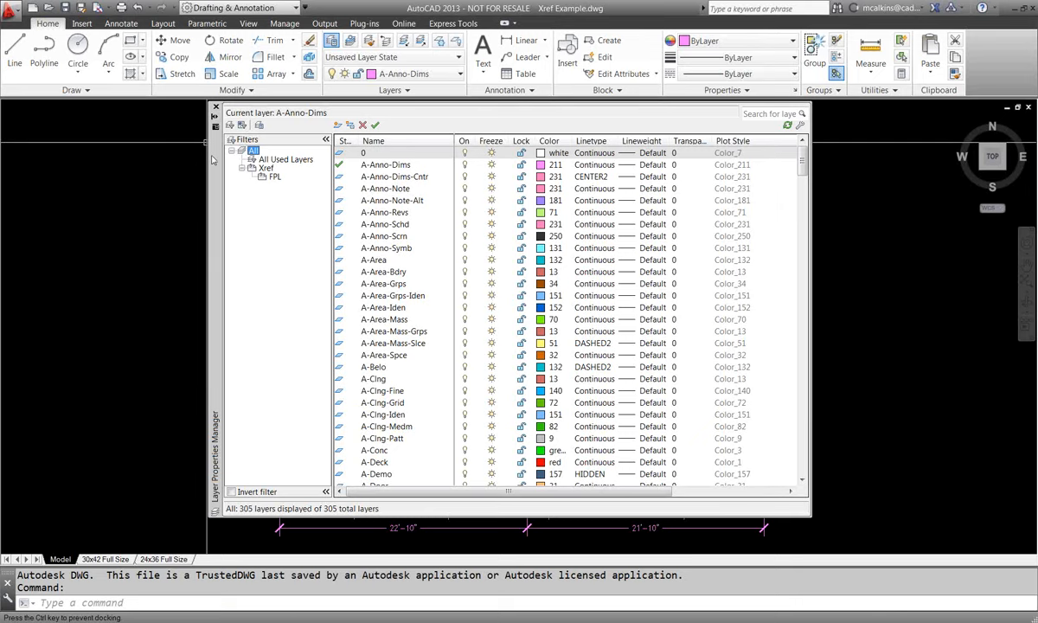
mouse_move(212, 159)
left_mouse_down()
mouse_move(192, 398)
mouse_move(243, 483)
mouse_move(219, 185)
left_mouse_up()
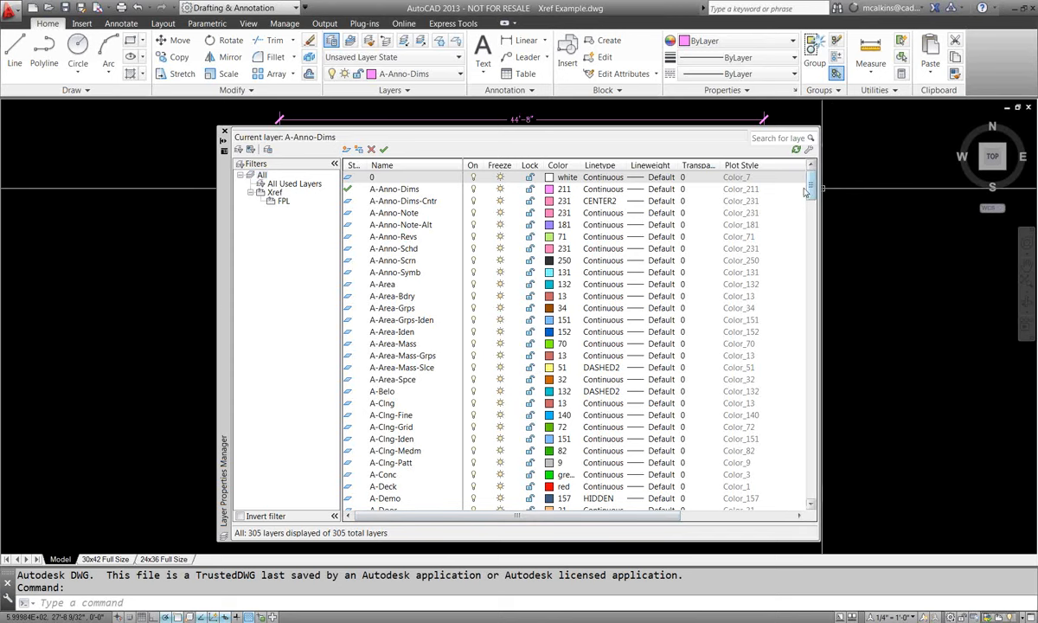
left_click_drag(805, 191, 697, 443)
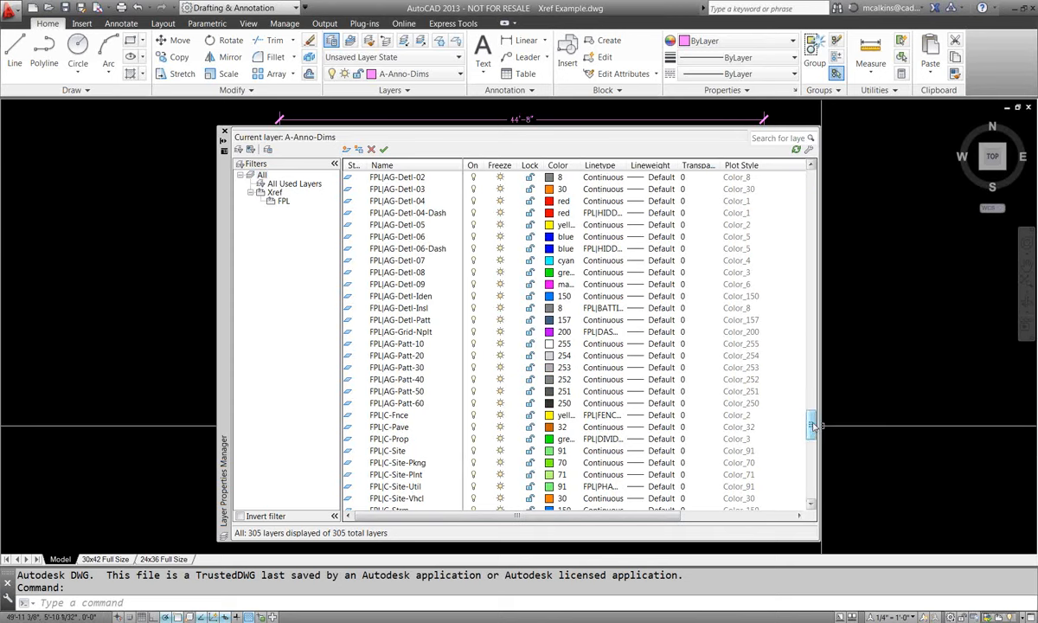
mouse_move(811, 424)
left_mouse_down()
mouse_move(810, 474)
mouse_move(810, 465)
left_mouse_up()
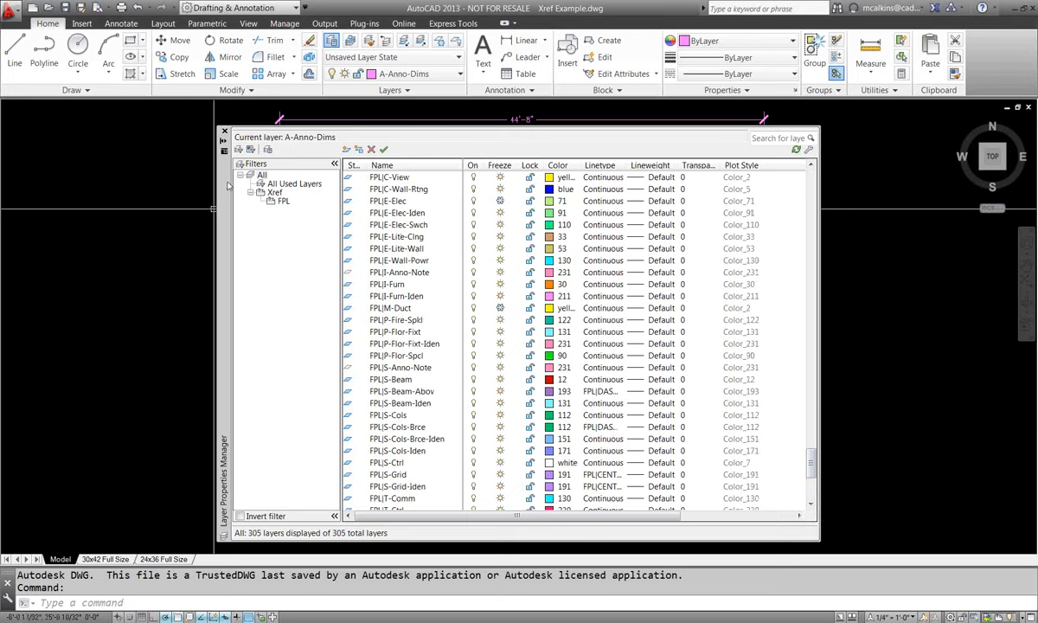
left_click_drag(228, 185, 196, 165)
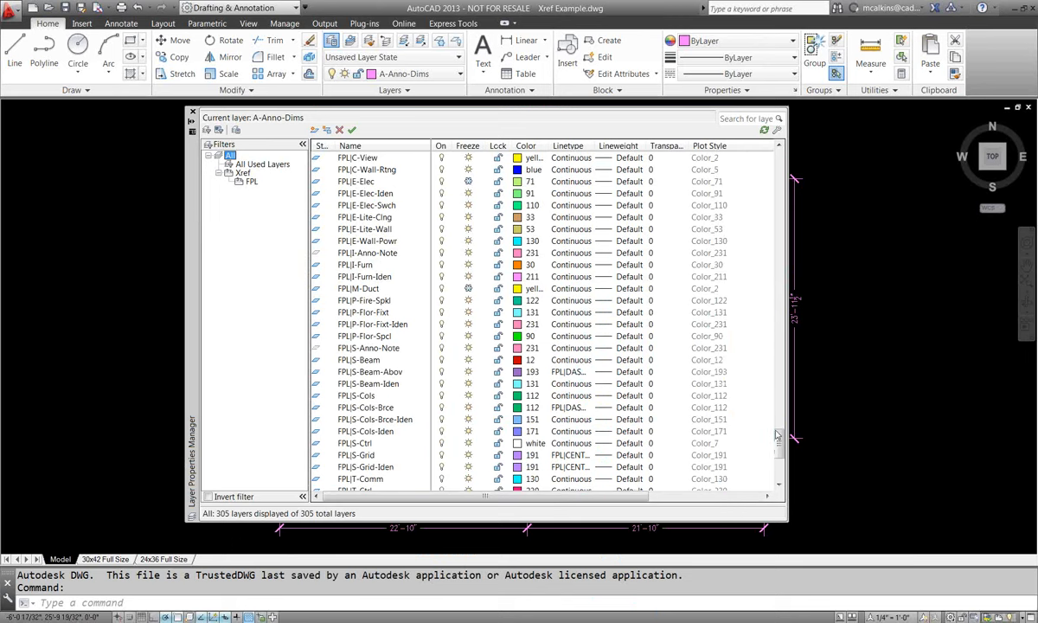
left_click_drag(779, 445, 779, 166)
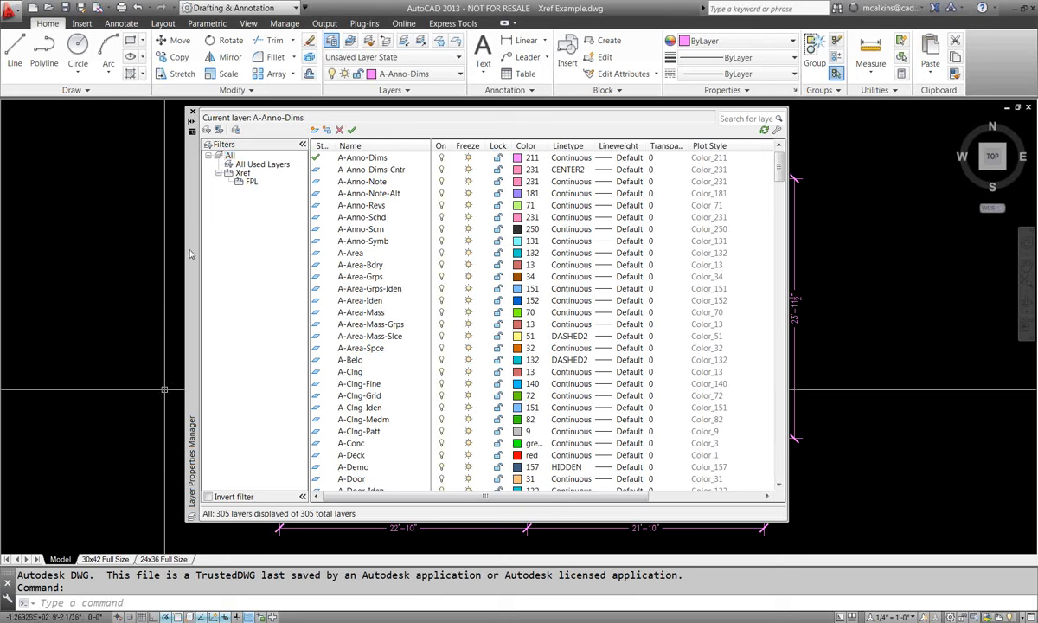
mouse_move(186, 248)
left_mouse_down()
mouse_move(191, 284)
mouse_move(191, 267)
left_mouse_up()
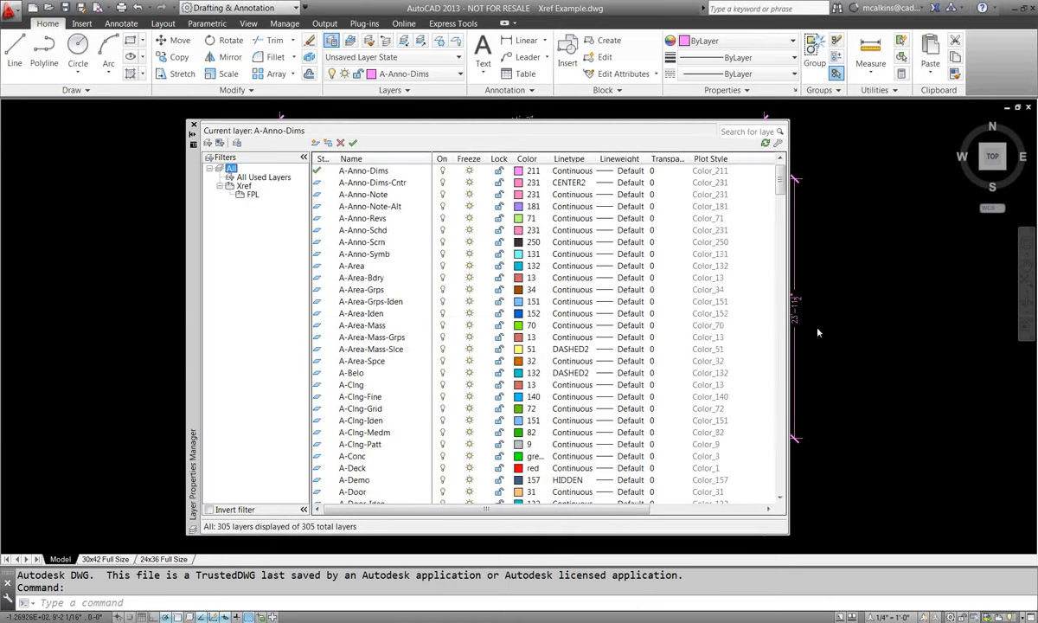
left_click(836, 365)
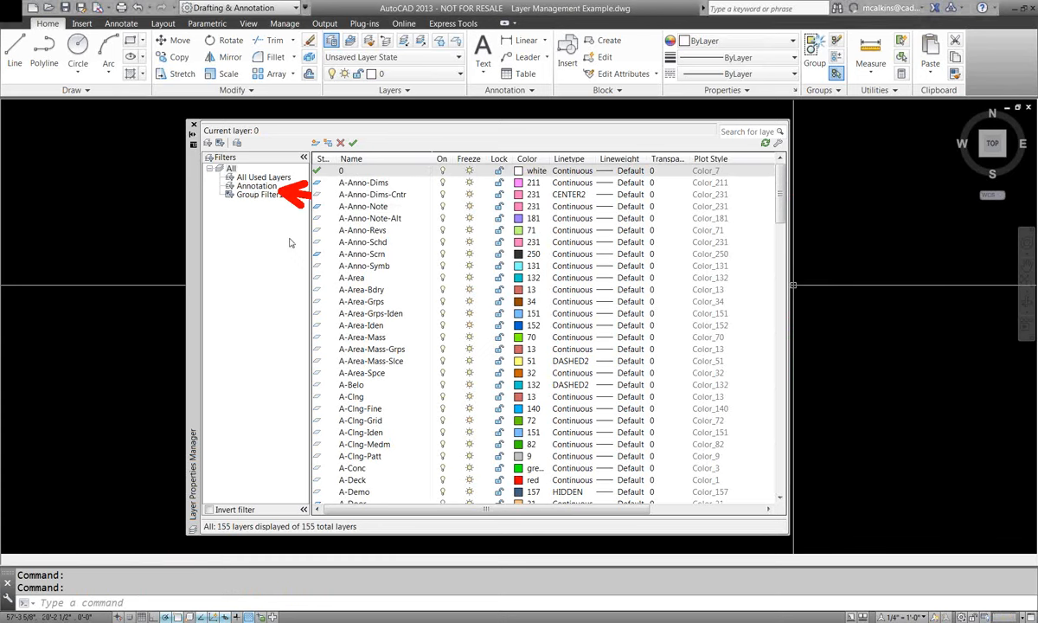
Review the layers in the Annotation filter and Group Filter1, and look through the complete layer list.
left_click(251, 186)
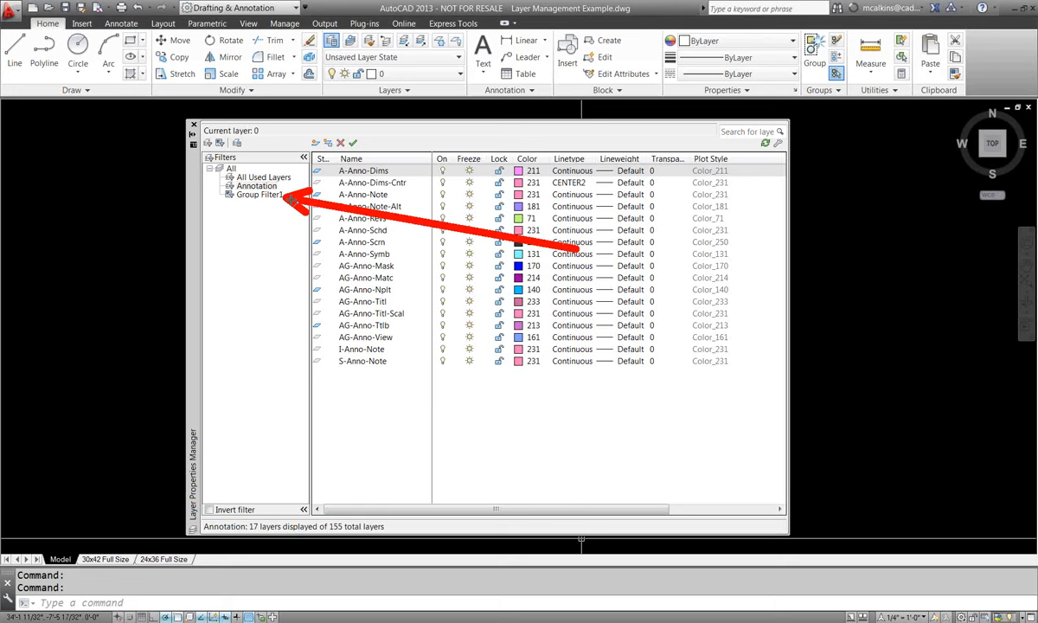
left_click(275, 194)
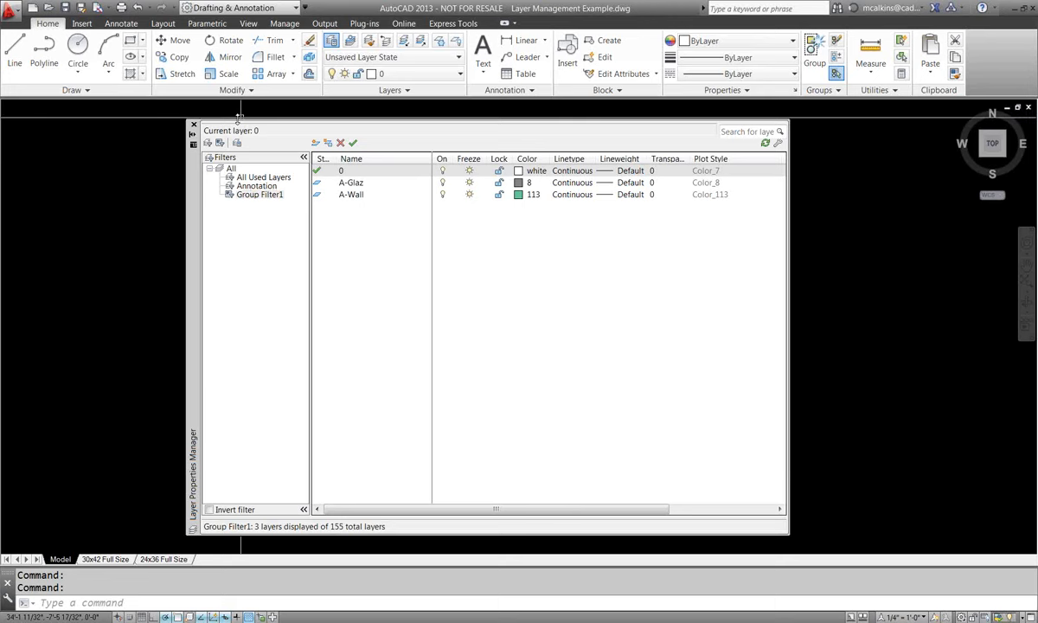
left_click(231, 167)
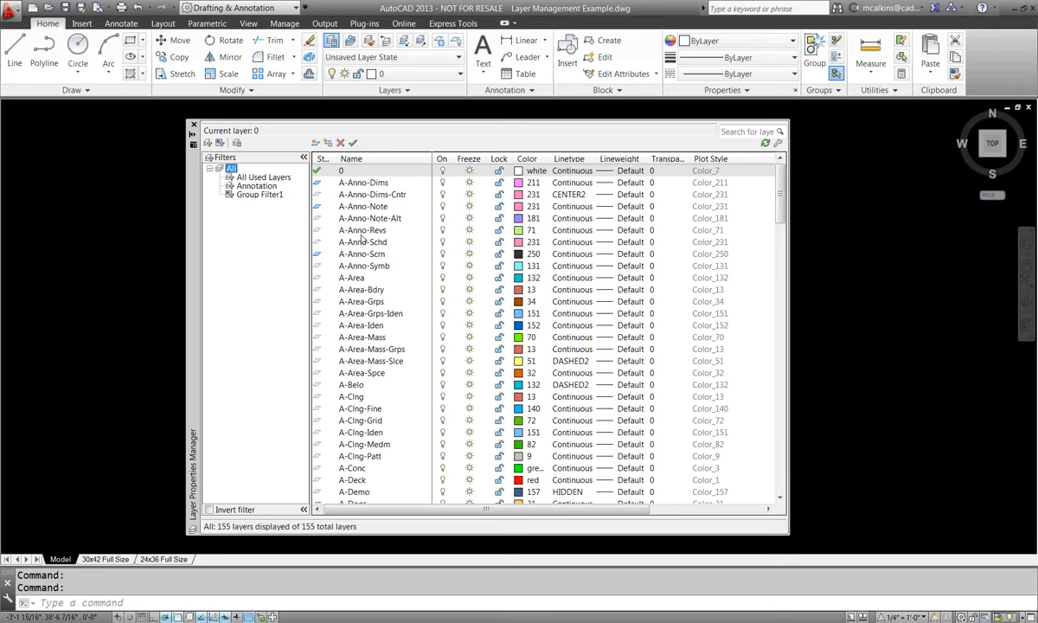
left_click(362, 351)
scroll(354, 406, "down", 3)
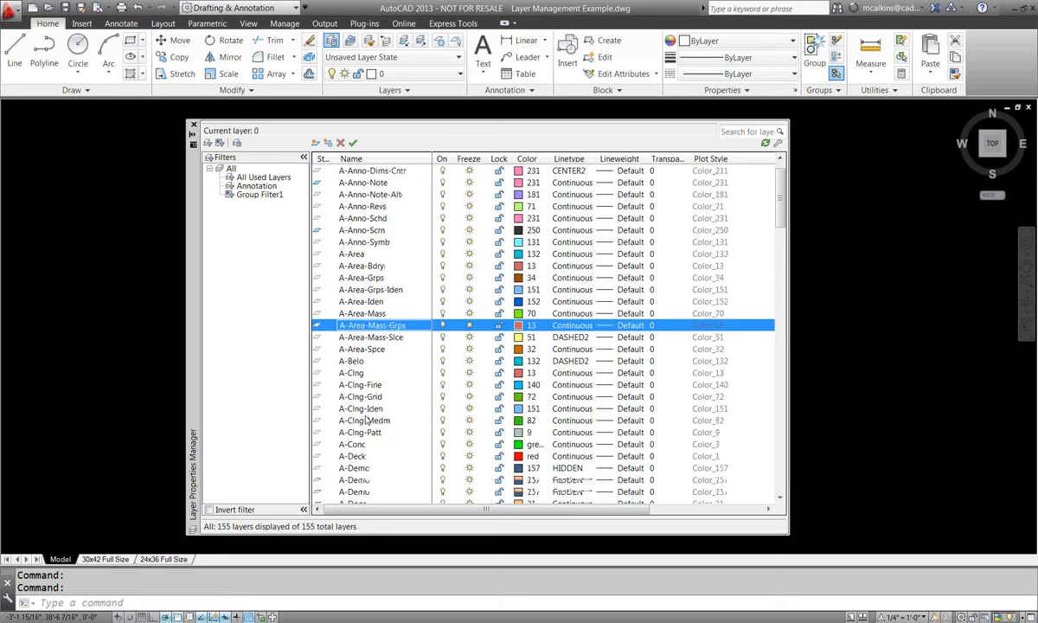
mouse_move(350, 420)
left_mouse_down()
mouse_move(271, 199)
mouse_move(349, 368)
mouse_move(330, 403)
mouse_move(355, 428)
mouse_move(355, 402)
left_mouse_up()
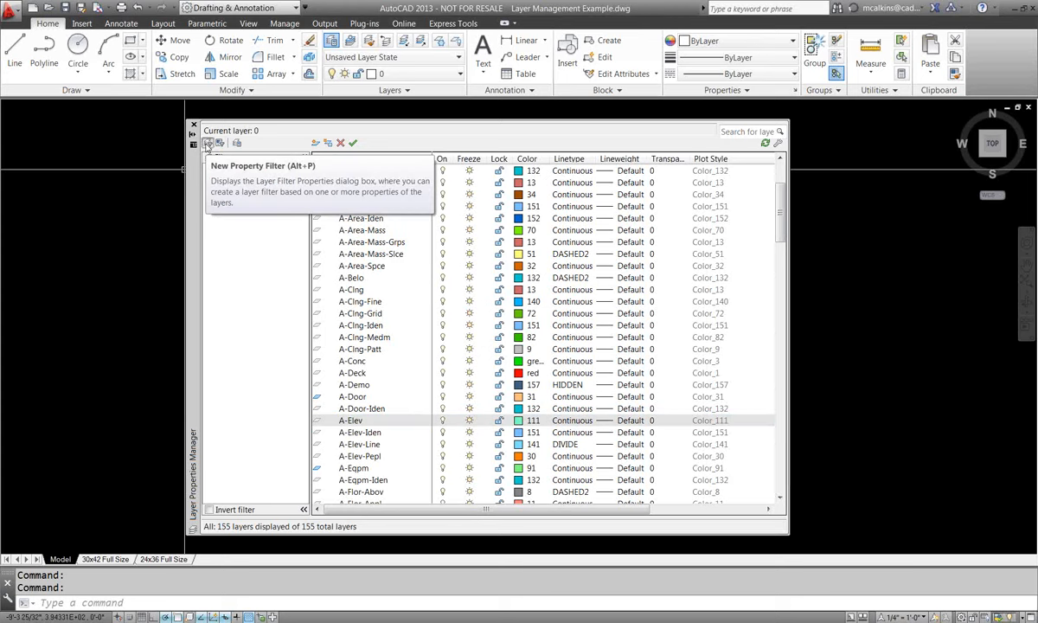
Start a new layer property filter and name it Dimensions.
left_click(208, 144)
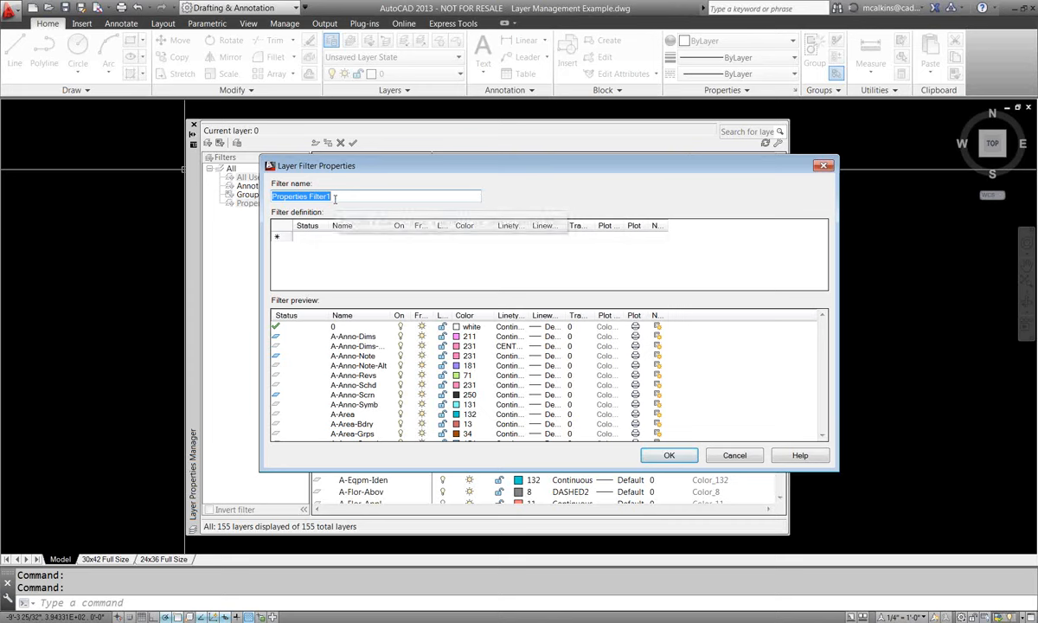
type("Wall")
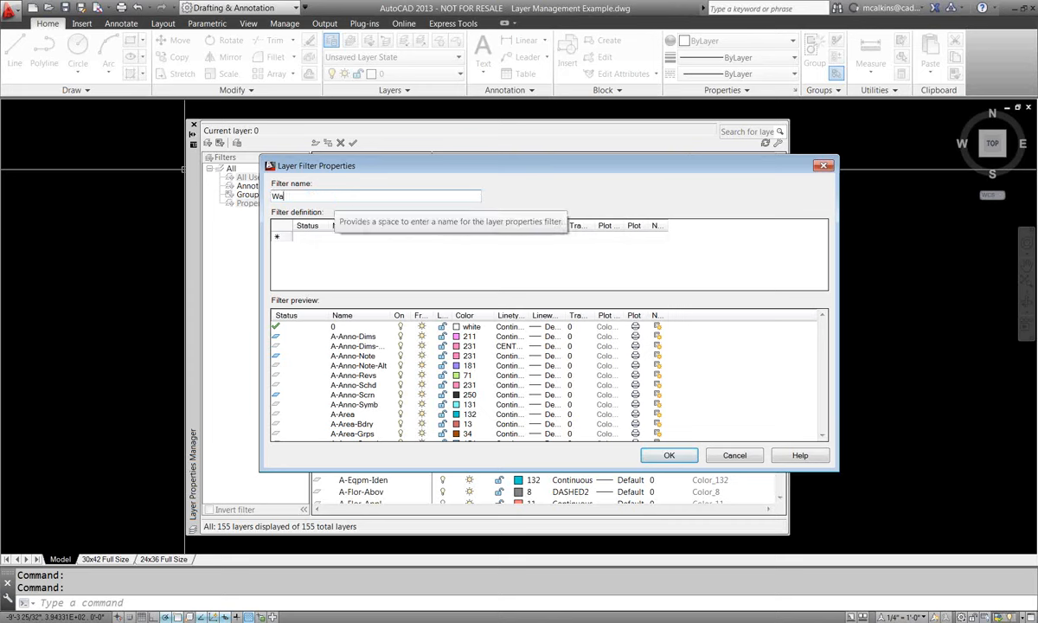
key("BackSpace")
key("BackSpace")
key("BackSpace")
key("BackSpace")
type("Dimen")
type("sions")
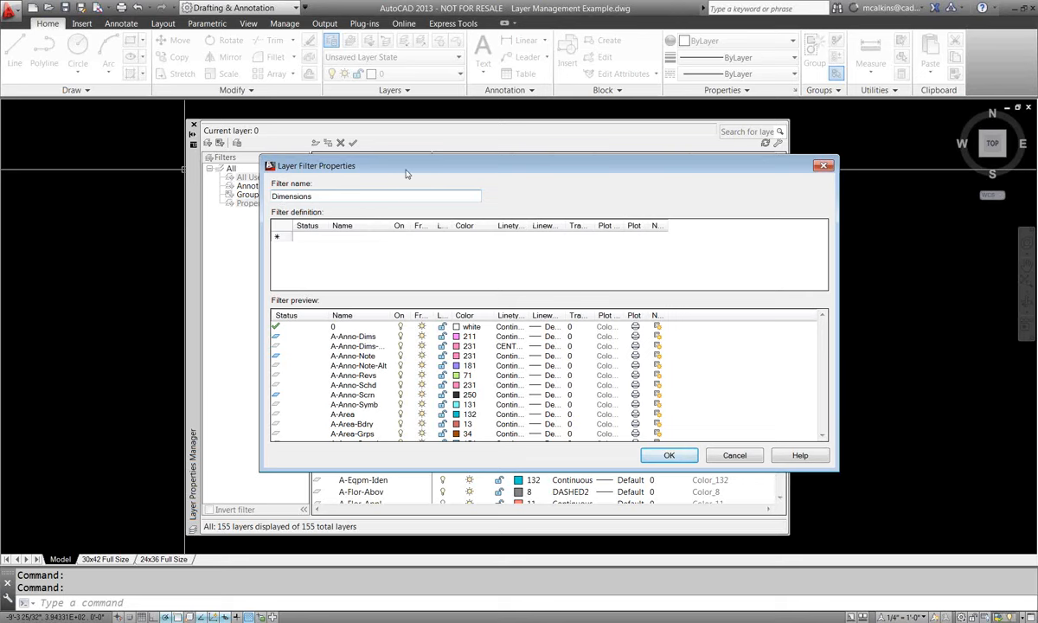
Look at the Status, On and Freeze criteria available in the filter definition without setting any.
left_click_drag(407, 174, 454, 172)
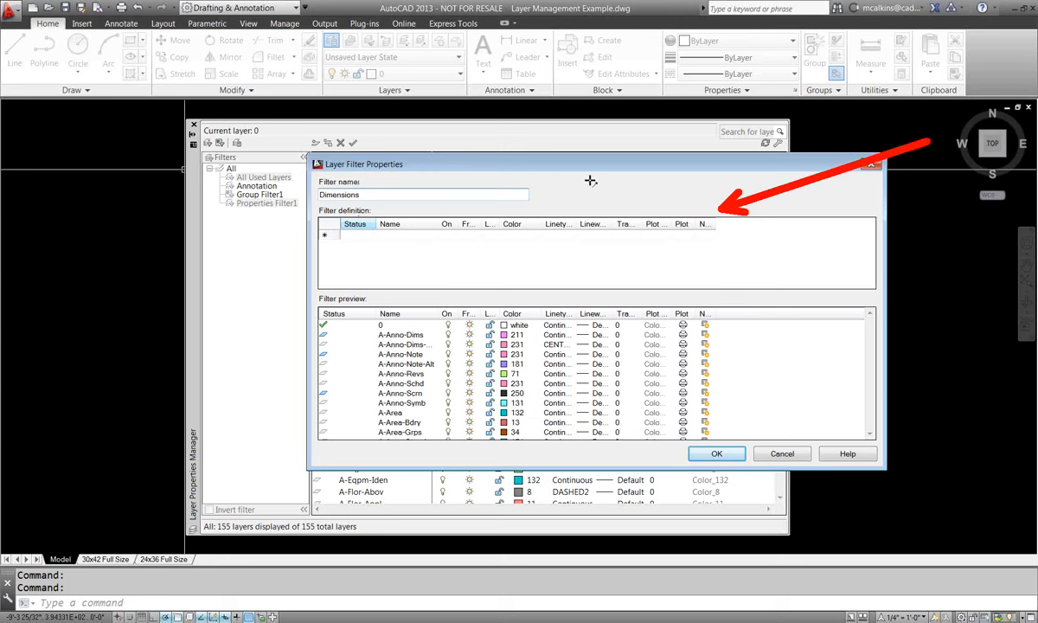
mouse_move(590, 180)
left_mouse_down()
mouse_move(577, 212)
mouse_move(590, 196)
left_mouse_up()
left_click(367, 259)
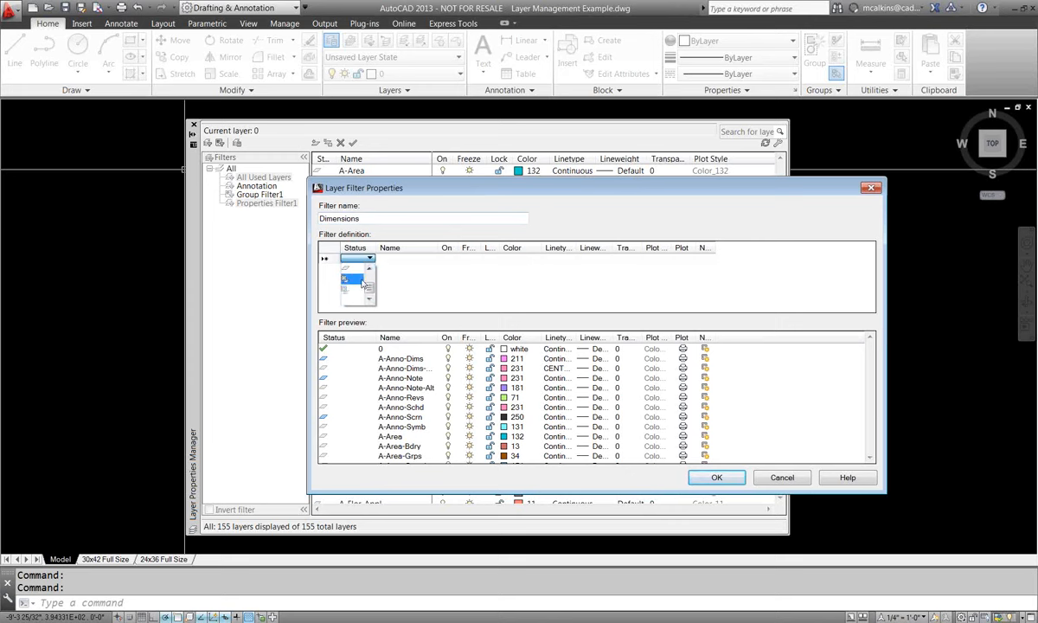
left_click(456, 263)
left_click(456, 262)
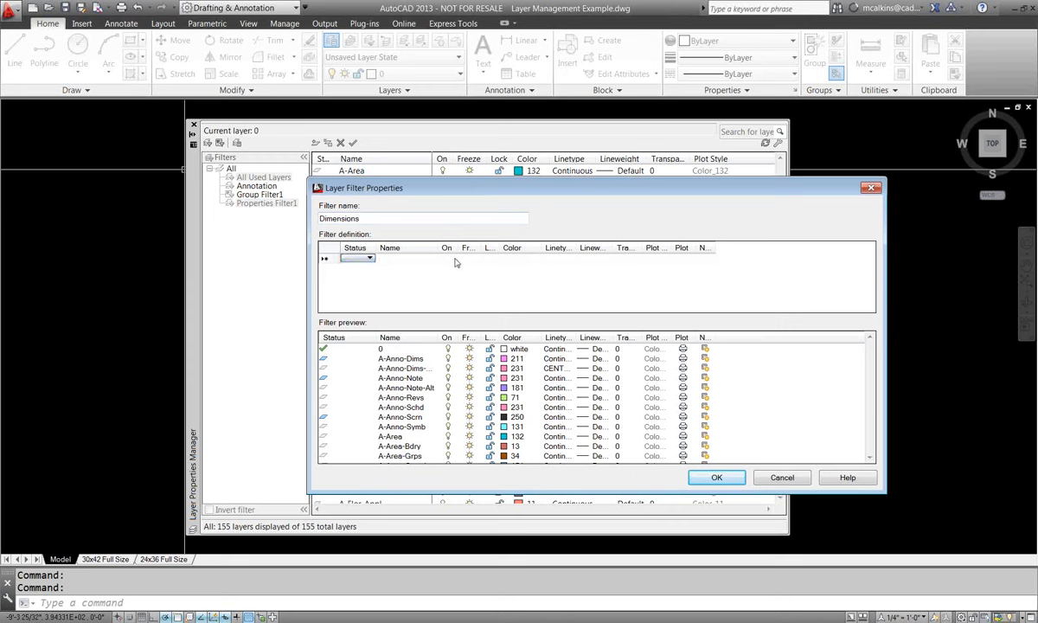
left_click(452, 260)
left_click(472, 258)
left_click(448, 257)
Define the filter's first criterion as layer name *Anno*.
left_click(389, 258)
type("*")
type("*")
type("Anno")
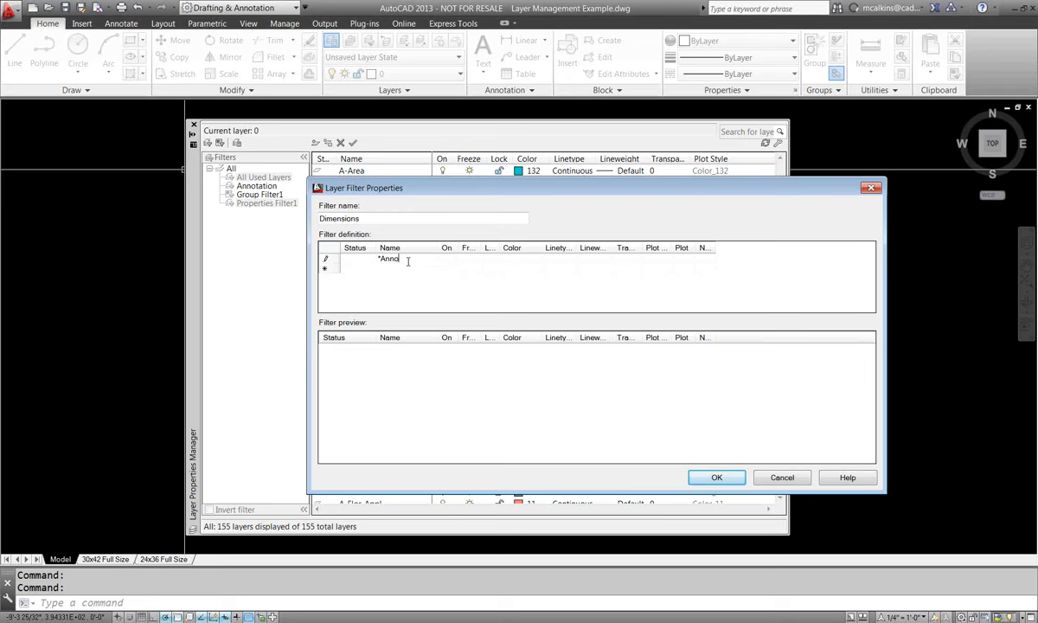
type("*")
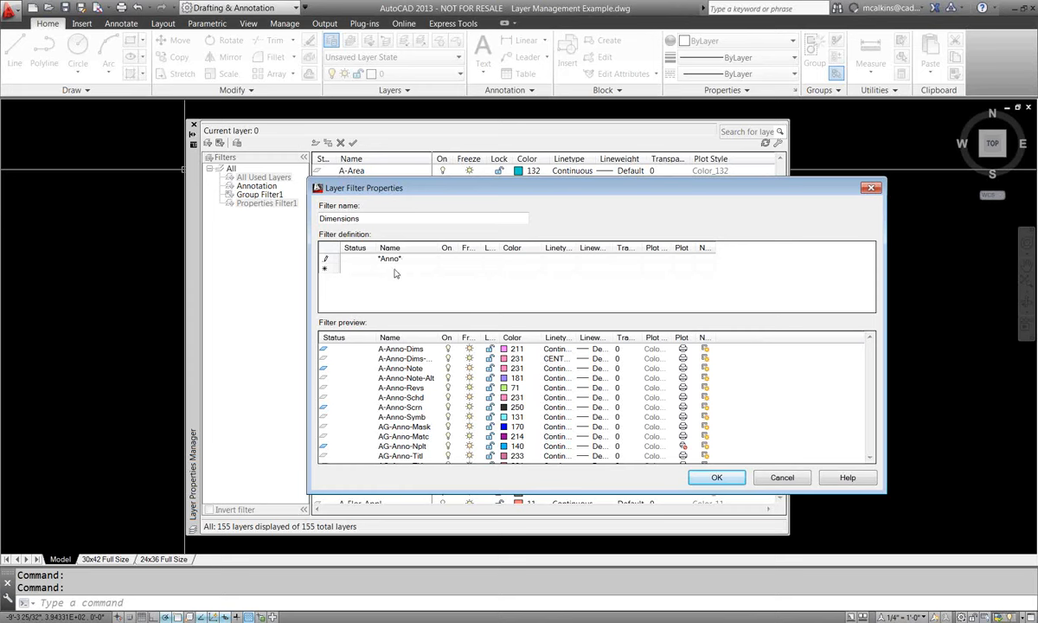
Add *Dim* as a second layer name criterion and save the Dimensions filter.
left_click(394, 269)
type("Dim*")
left_click_drag(536, 189, 582, 161)
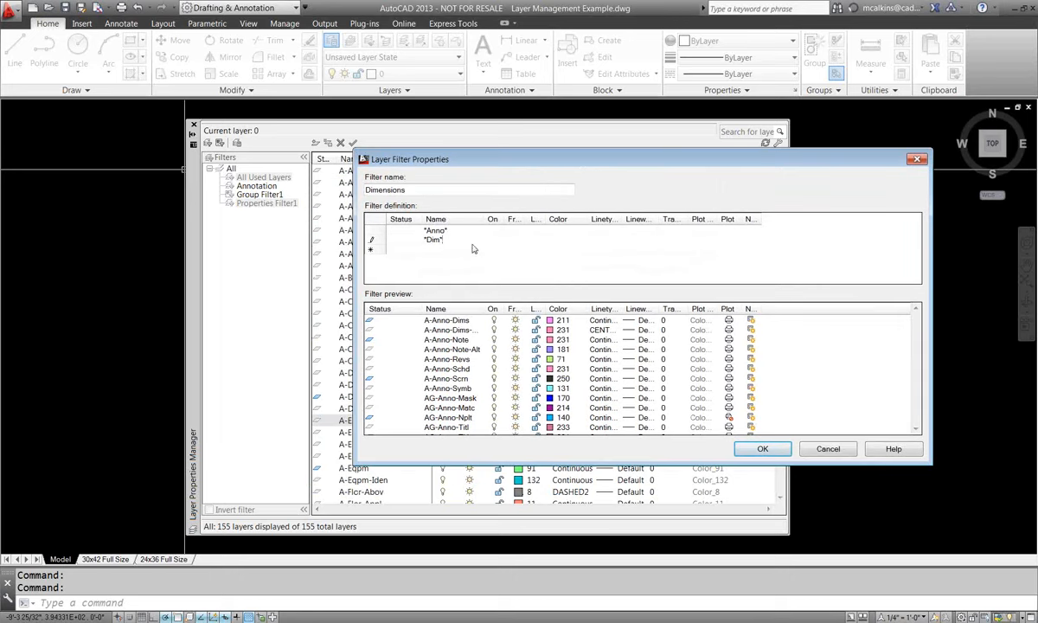
left_click(762, 449)
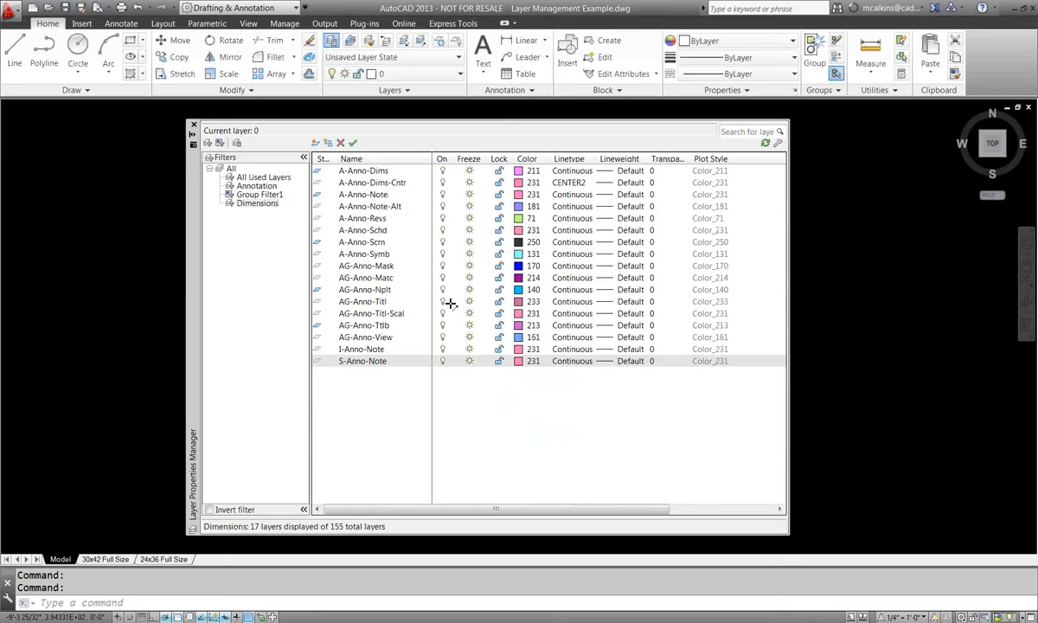
Compare the layers shown by the Dimensions filter with those shown by the Annotation filter.
mouse_move(723, 353)
left_mouse_down()
mouse_move(454, 262)
mouse_move(275, 216)
left_mouse_up()
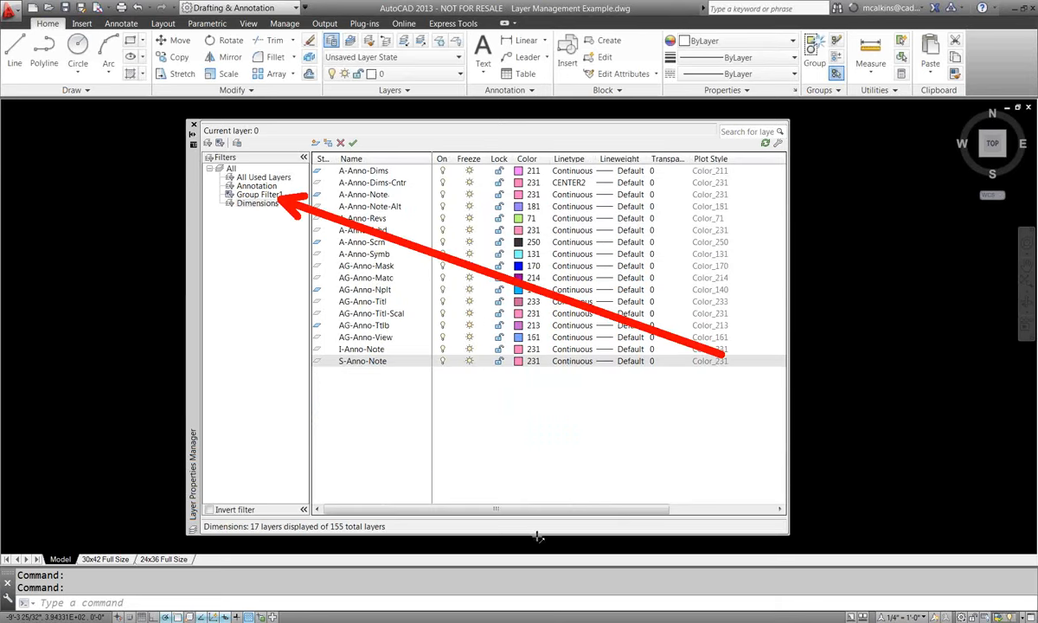
left_click(260, 204)
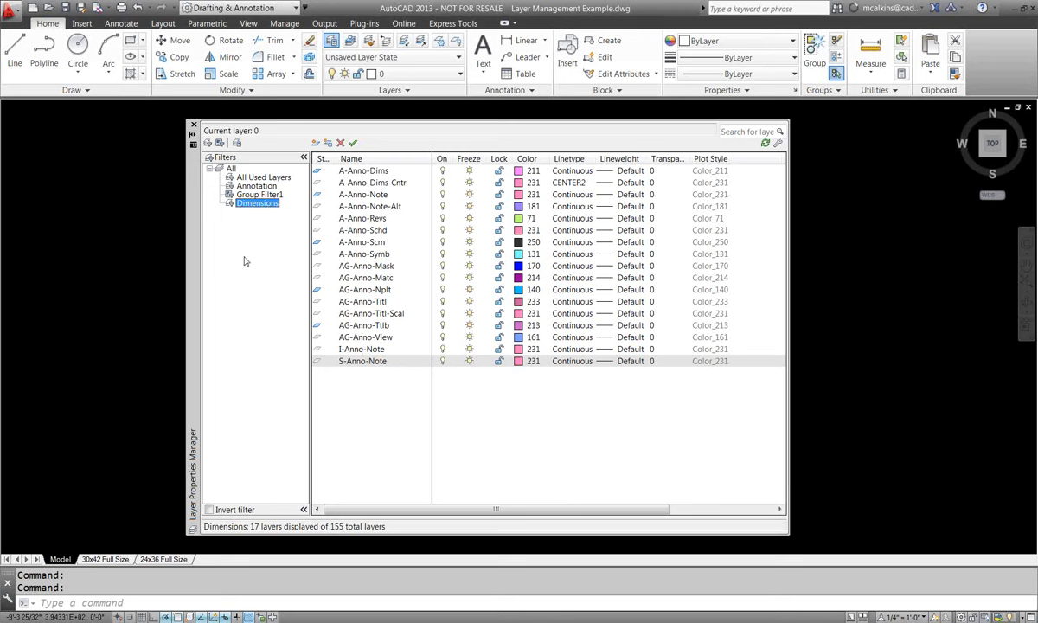
left_click(257, 186)
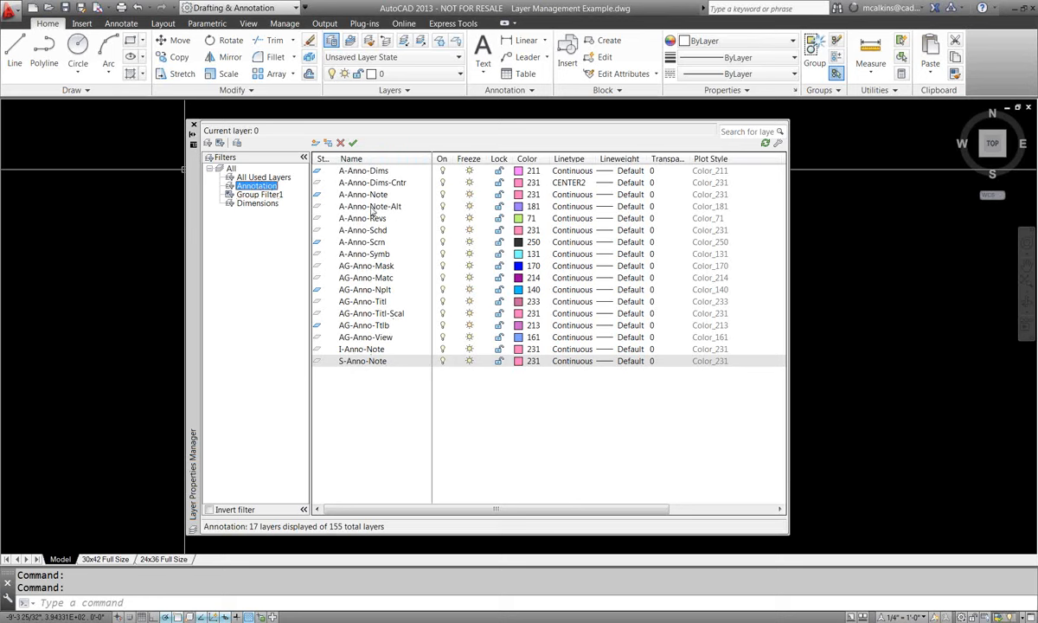
Select all layers in the Annotation filter.
left_click(371, 374)
right_click(354, 355)
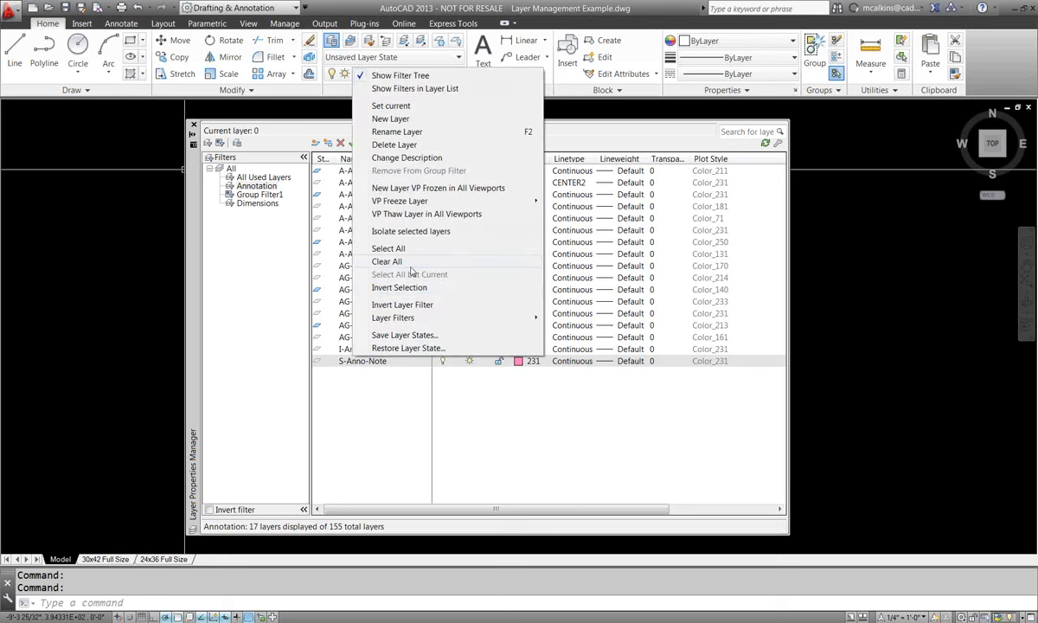
left_click(387, 248)
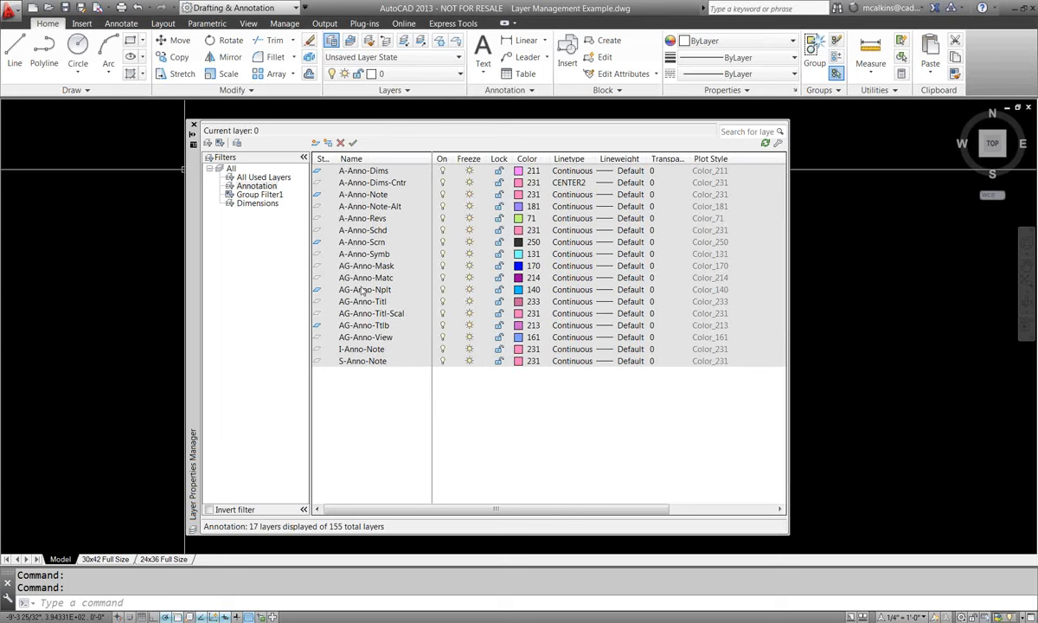
Review the visibility and lock options available for the Annotation filter as a whole.
right_click(338, 268)
left_click(251, 185)
right_click(263, 186)
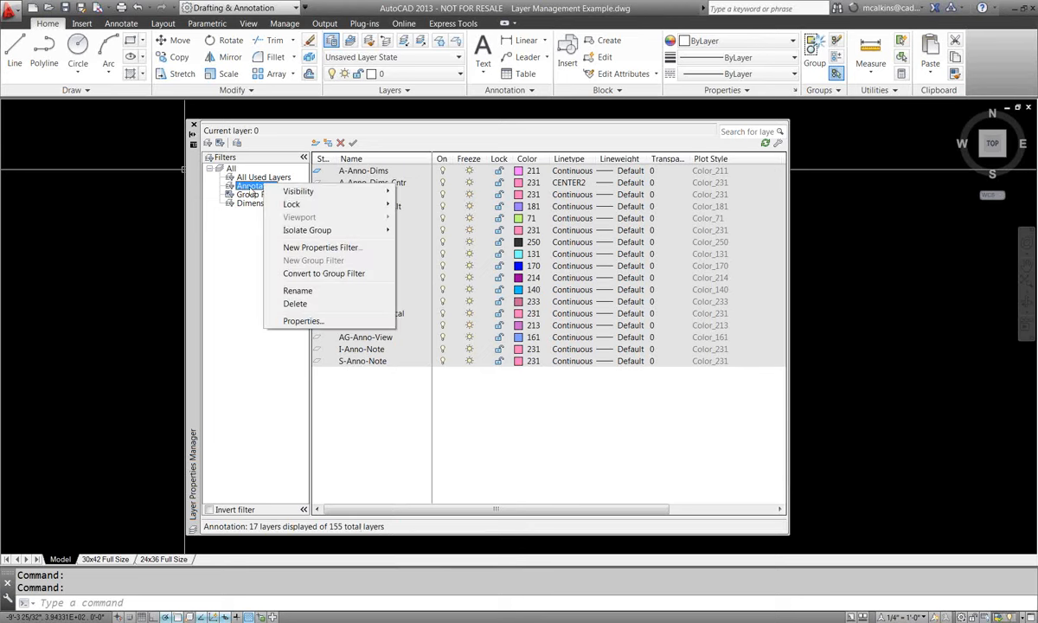
mouse_move(287, 193)
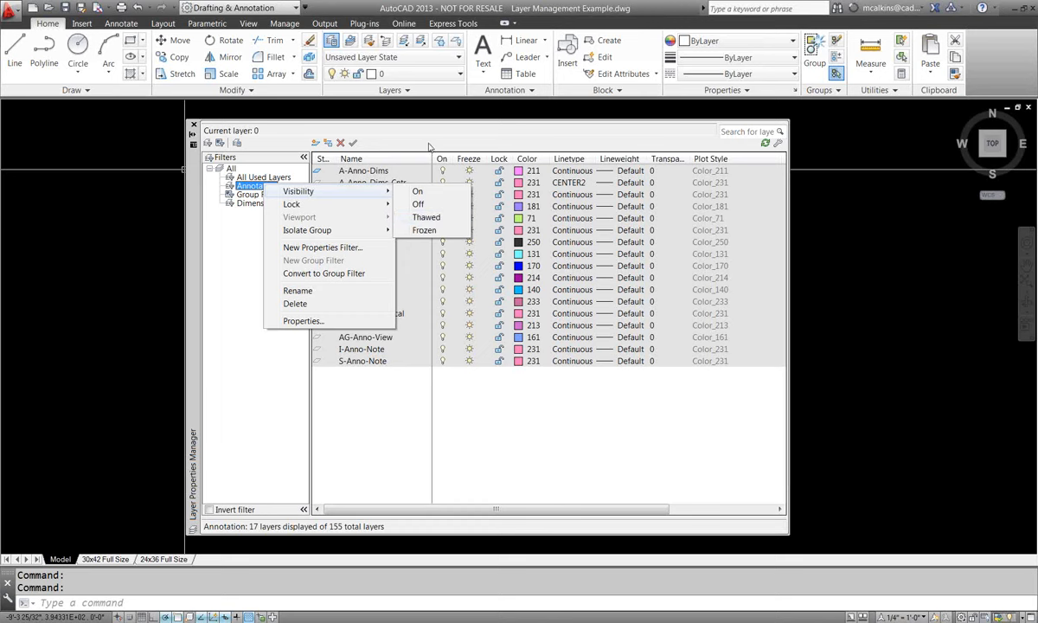
mouse_move(352, 207)
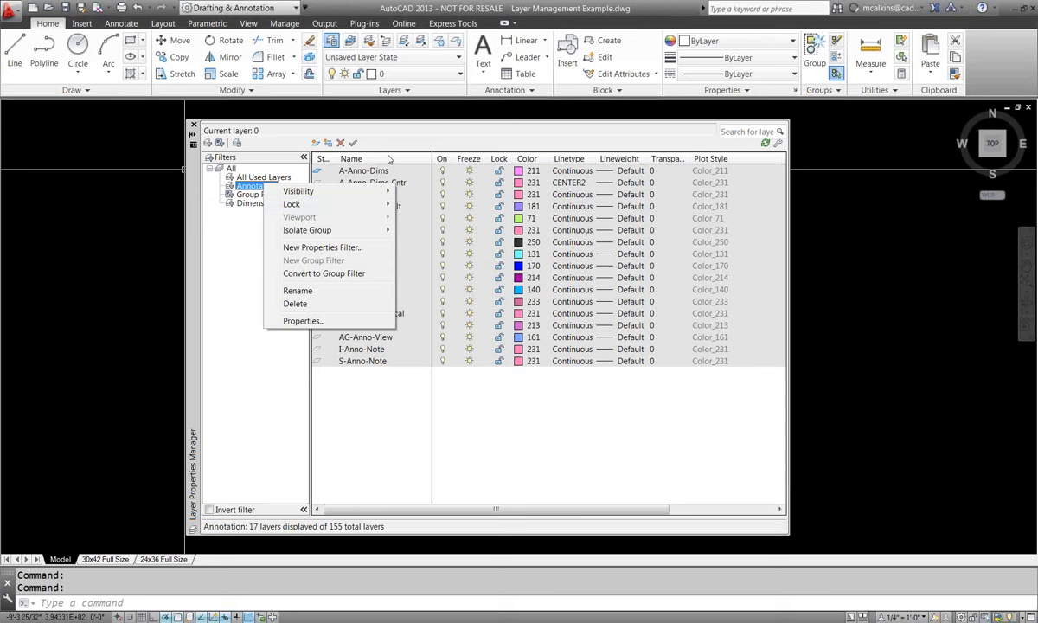
left_click(211, 227)
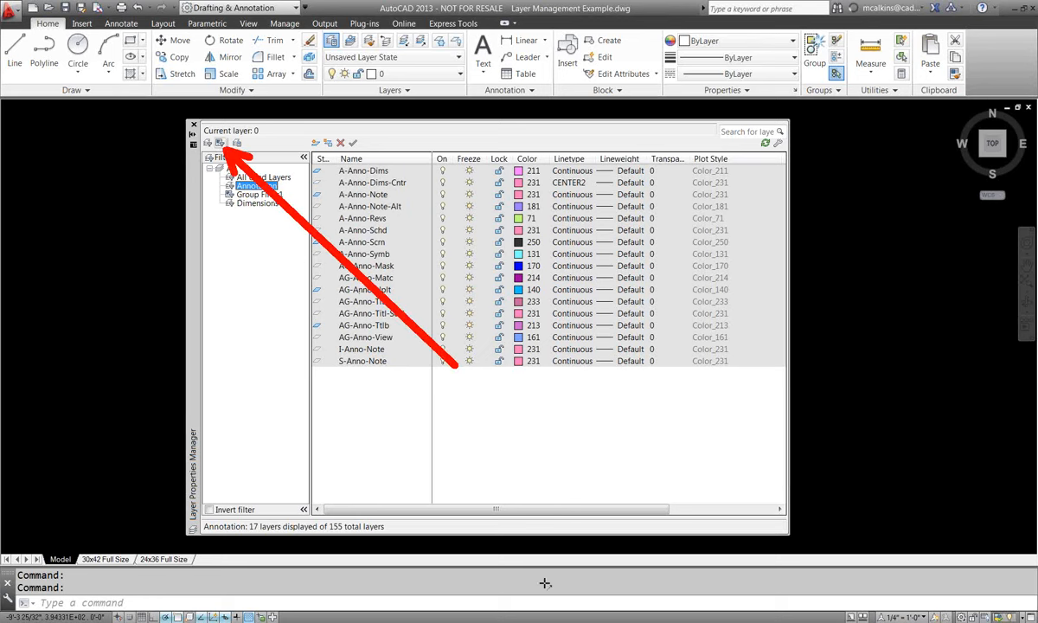
Create a group filter with the default name Group Filter2 and list all layers of the drawing.
left_click(220, 143)
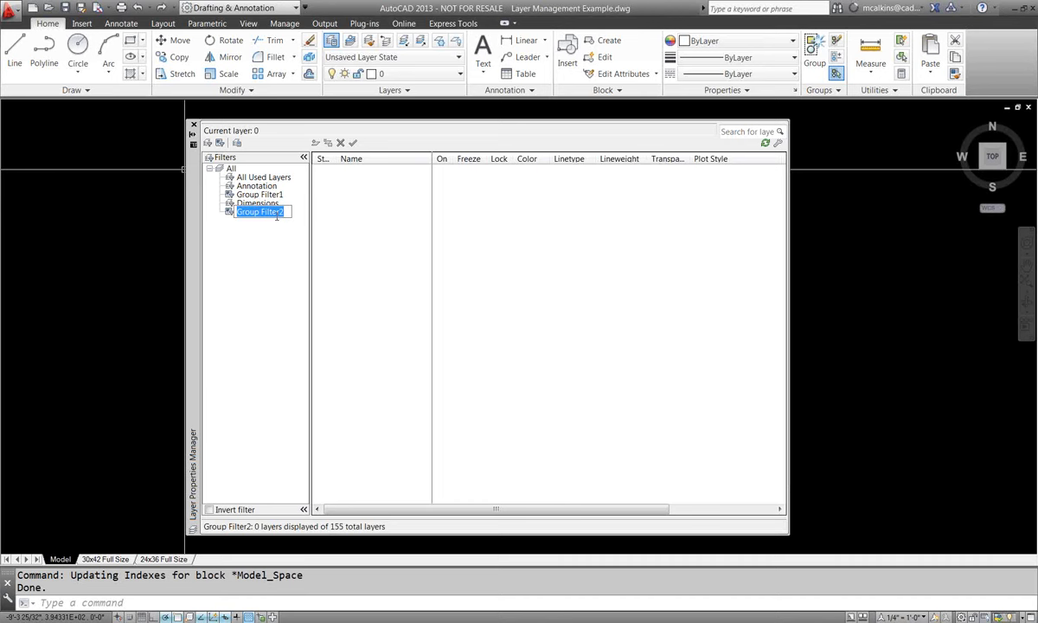
key("Return")
left_click(231, 169)
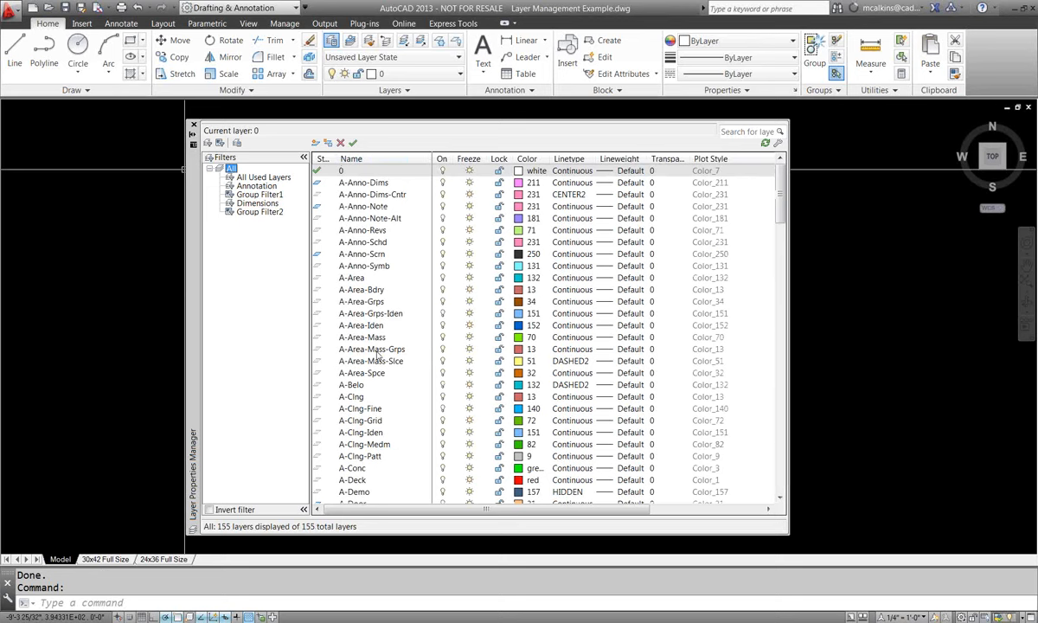
Add layers A-Area, A-Clng, A-Glaz and S-Cols-Brce to Group Filter2 and display that filter's contents.
left_click(350, 278)
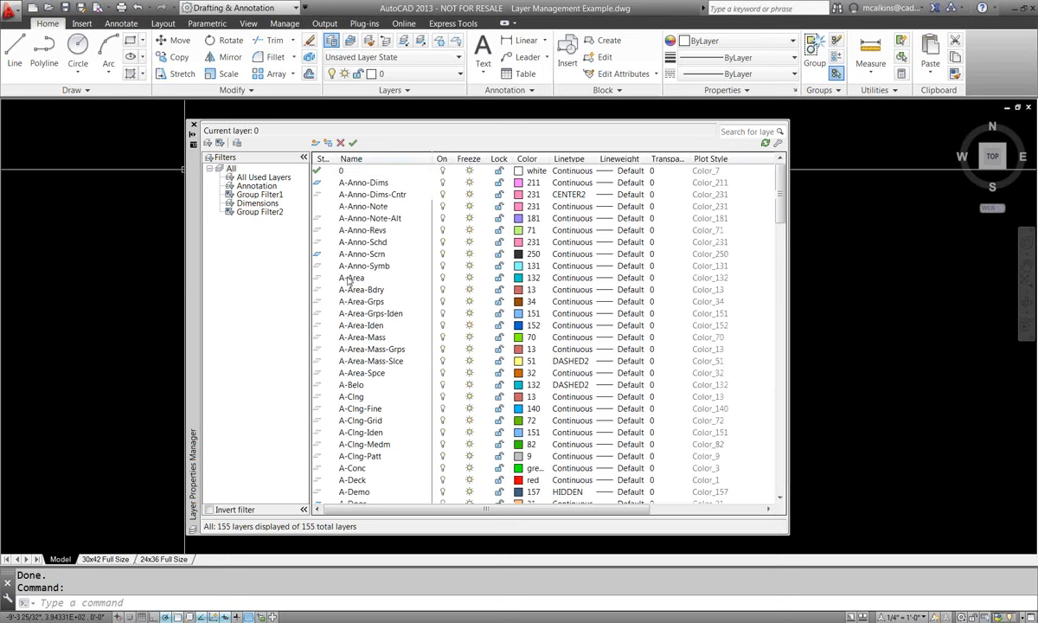
left_click(351, 397, "ctrl")
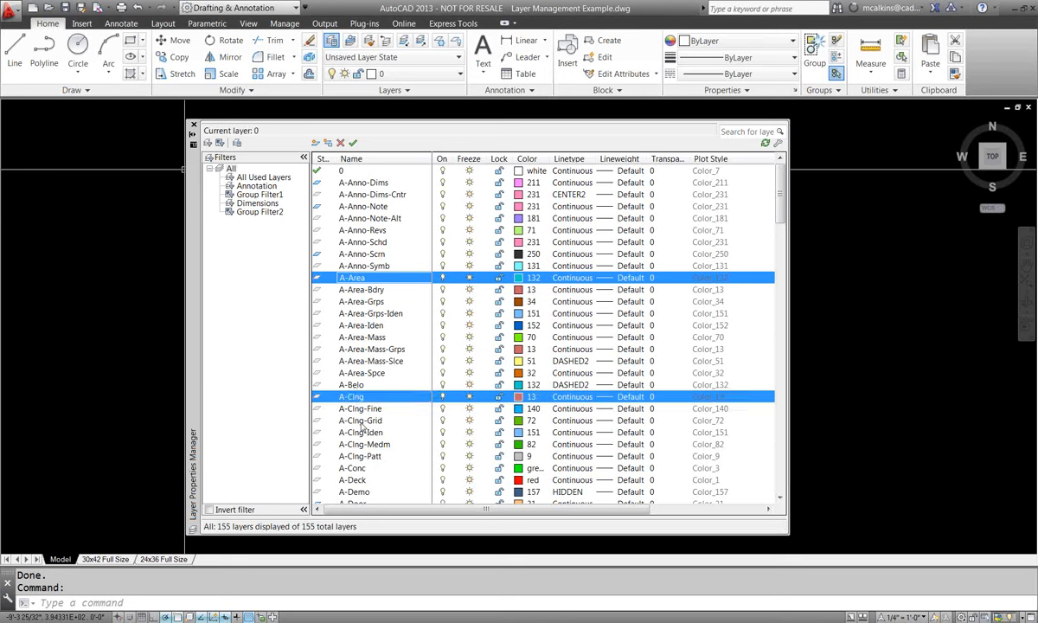
scroll(364, 417, "down", 1)
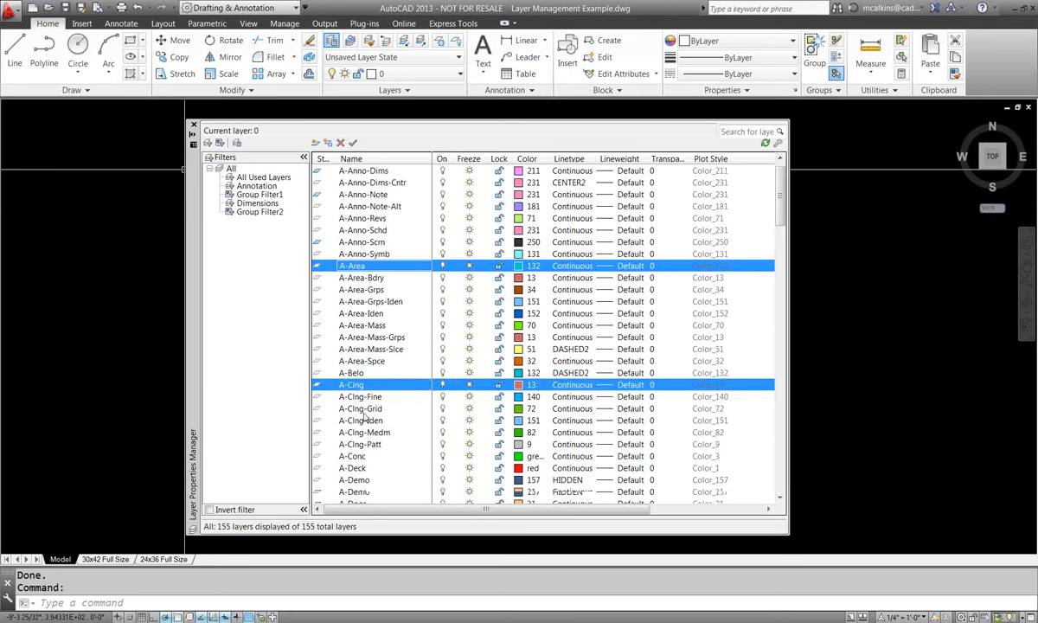
scroll(364, 417, "down", 9)
left_click(351, 421)
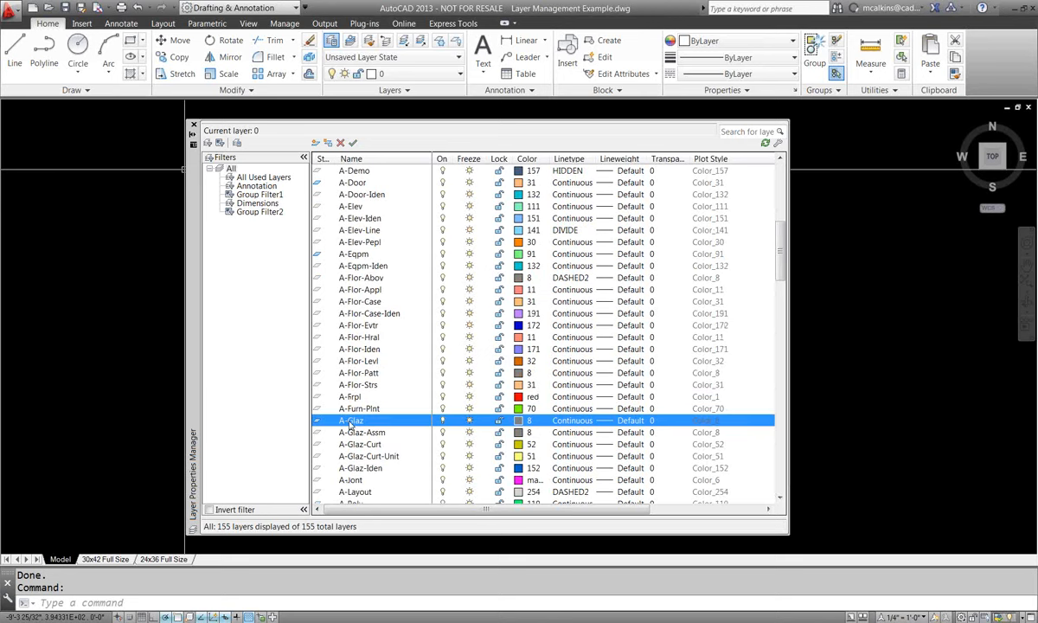
scroll(350, 422, "down", 2)
scroll(350, 441, "down", 18)
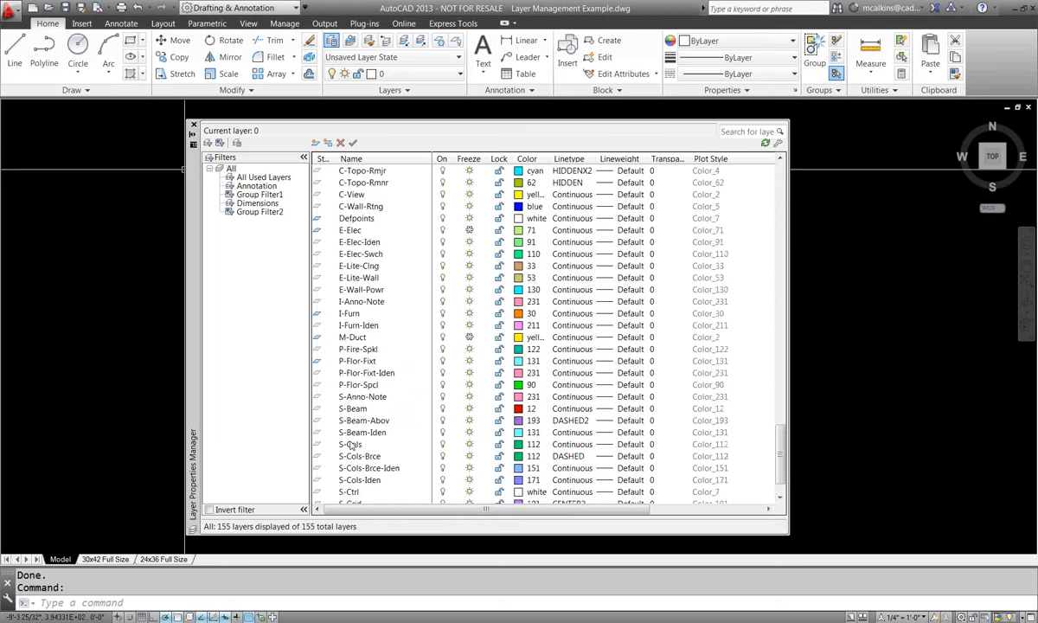
left_click(342, 456)
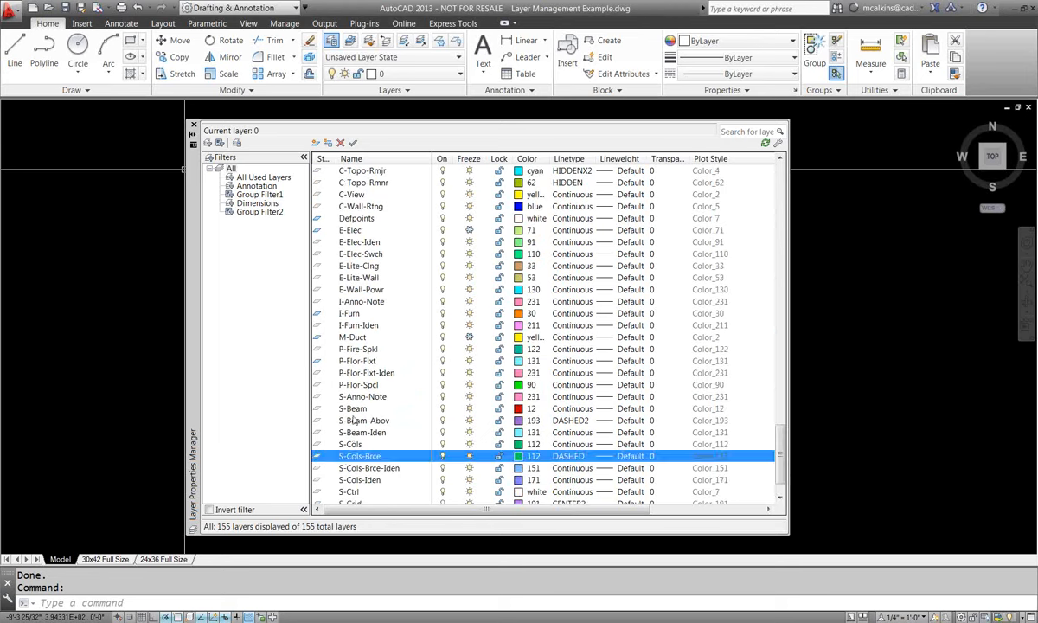
scroll(353, 420, "up", 1)
scroll(353, 419, "up", 10)
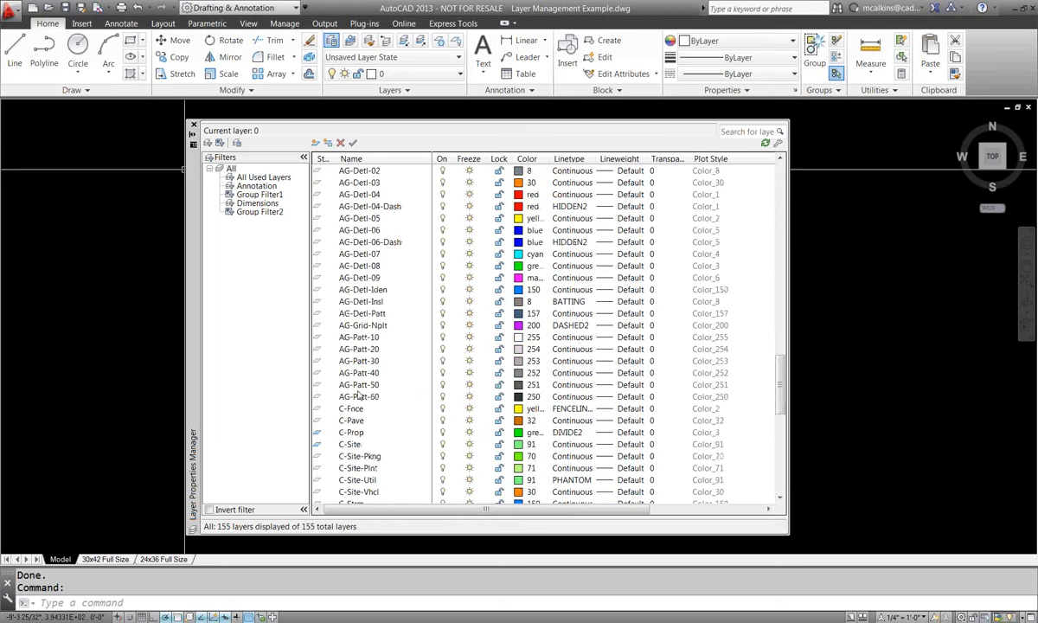
scroll(358, 391, "up", 20)
left_click_drag(358, 387, 269, 216)
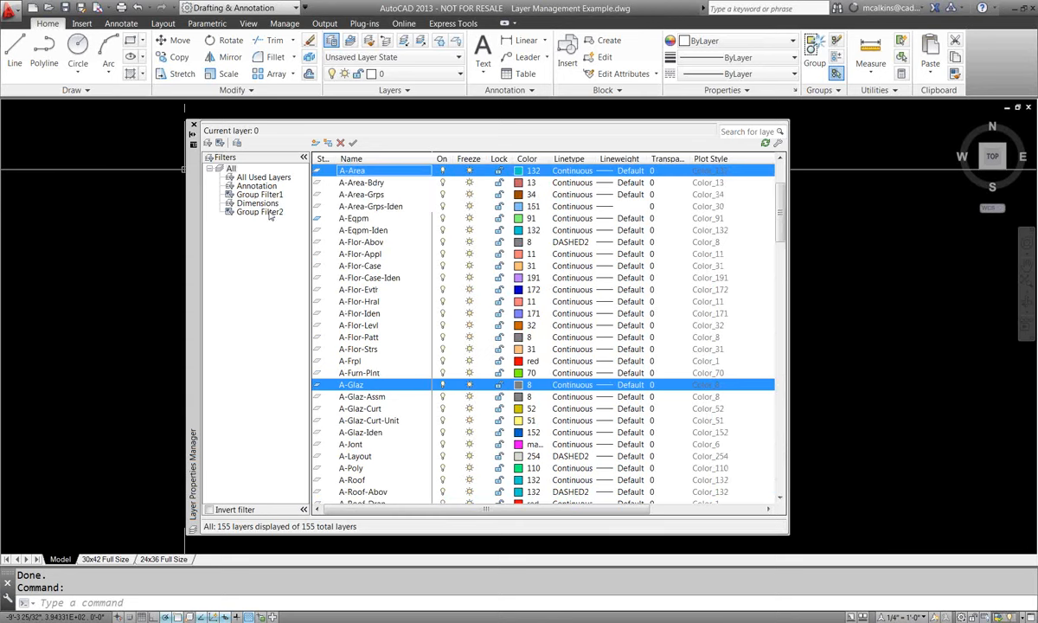
left_click(268, 213)
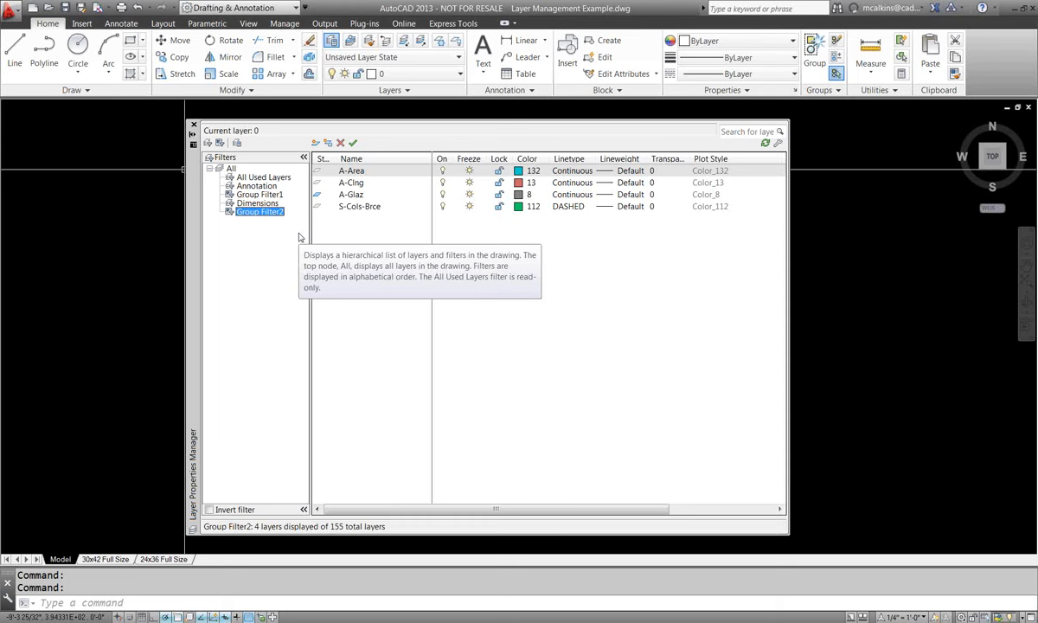
Convert the Dimensions property filter to a group filter.
left_click(256, 204)
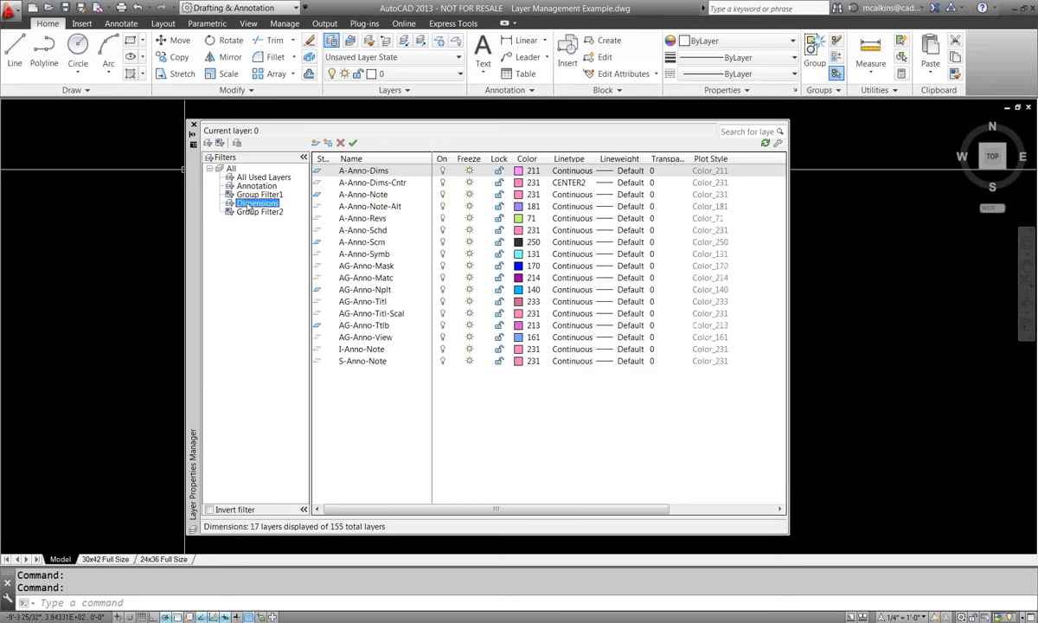
right_click(248, 206)
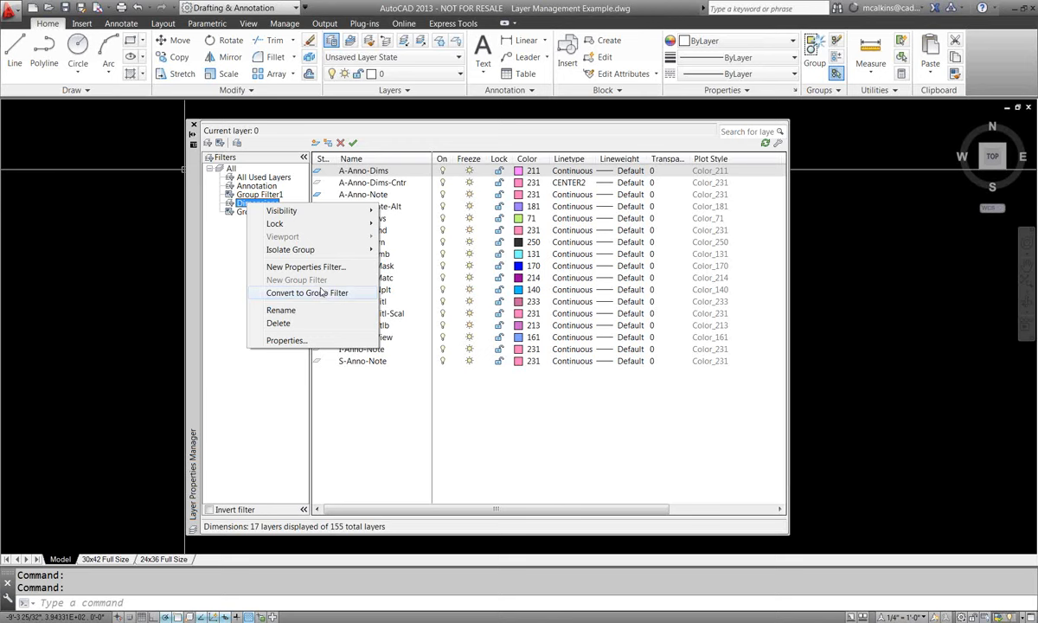
left_click(320, 293)
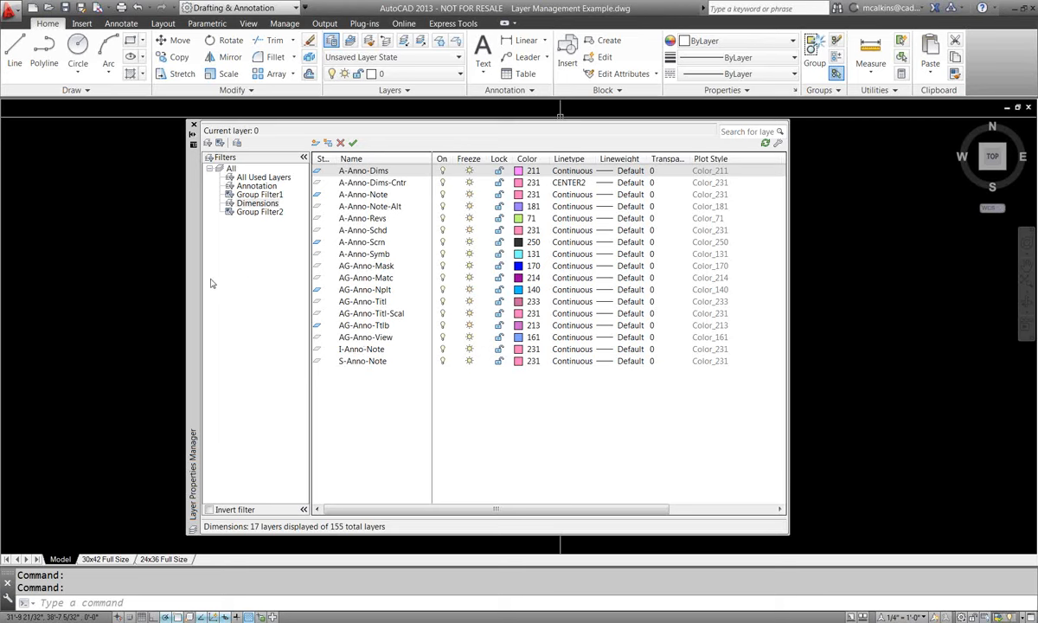
Compare the layers listed by Group Filter1, Dimensions, Group Filter2, Annotation and All Used Layers.
left_click_drag(197, 284, 225, 271)
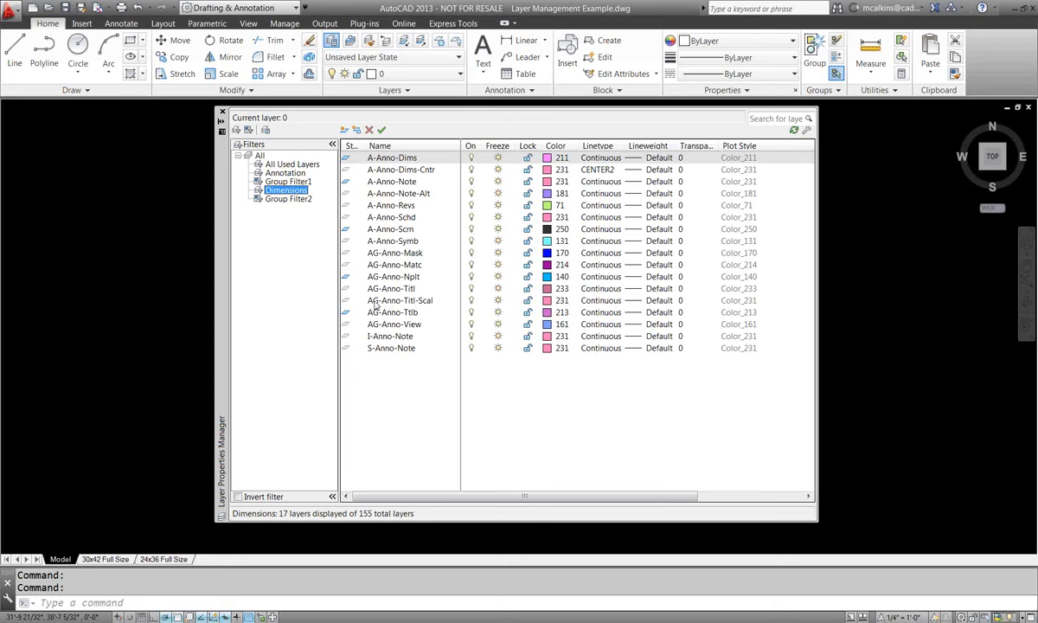
left_click(277, 182)
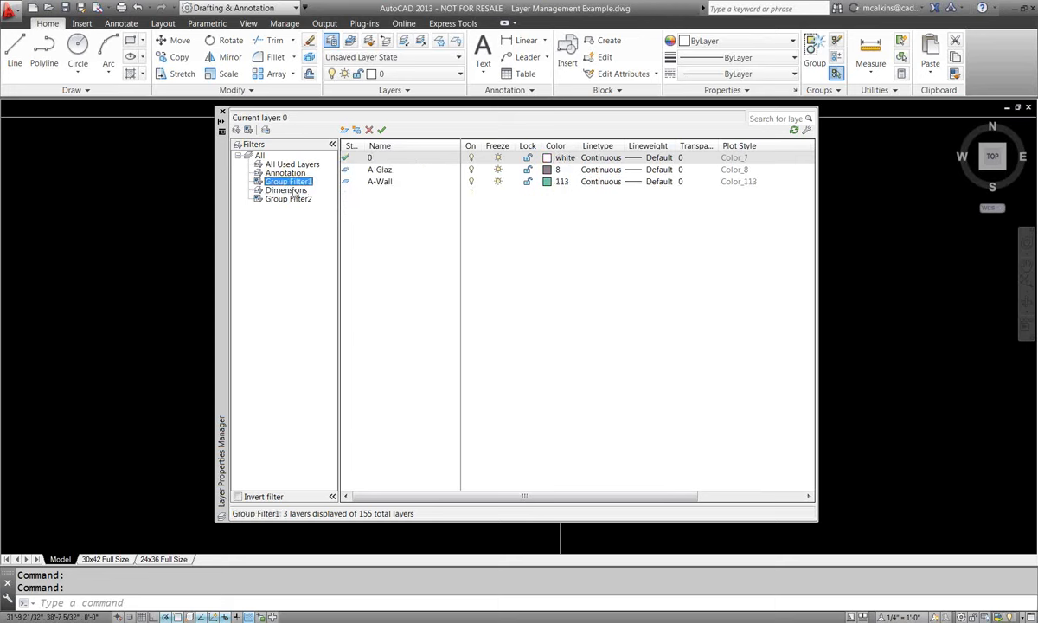
left_click(288, 190)
left_click(288, 199)
left_click(286, 173)
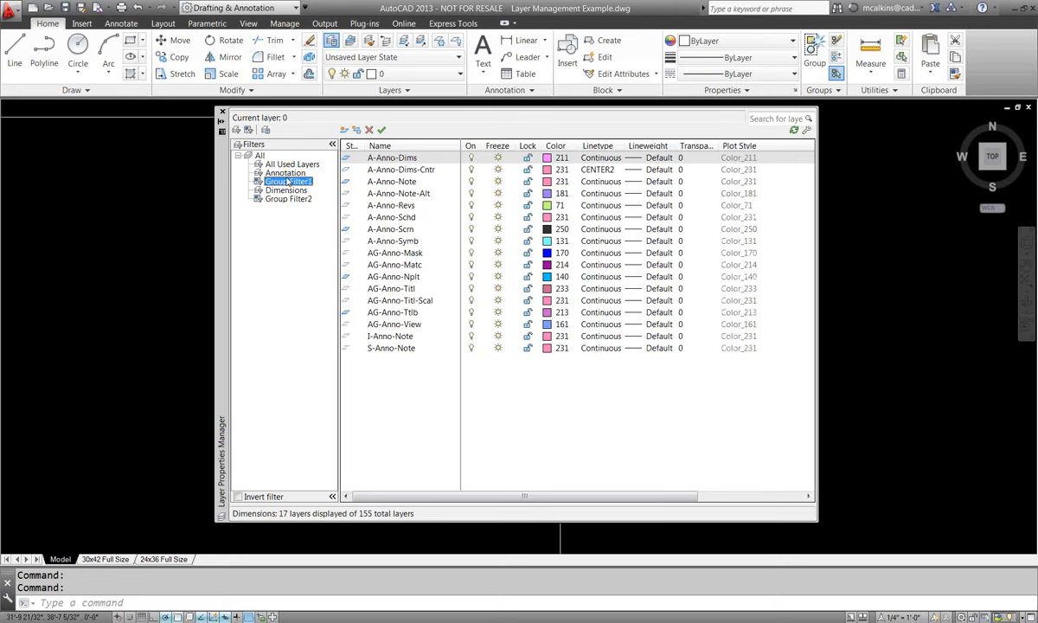
left_click(288, 182)
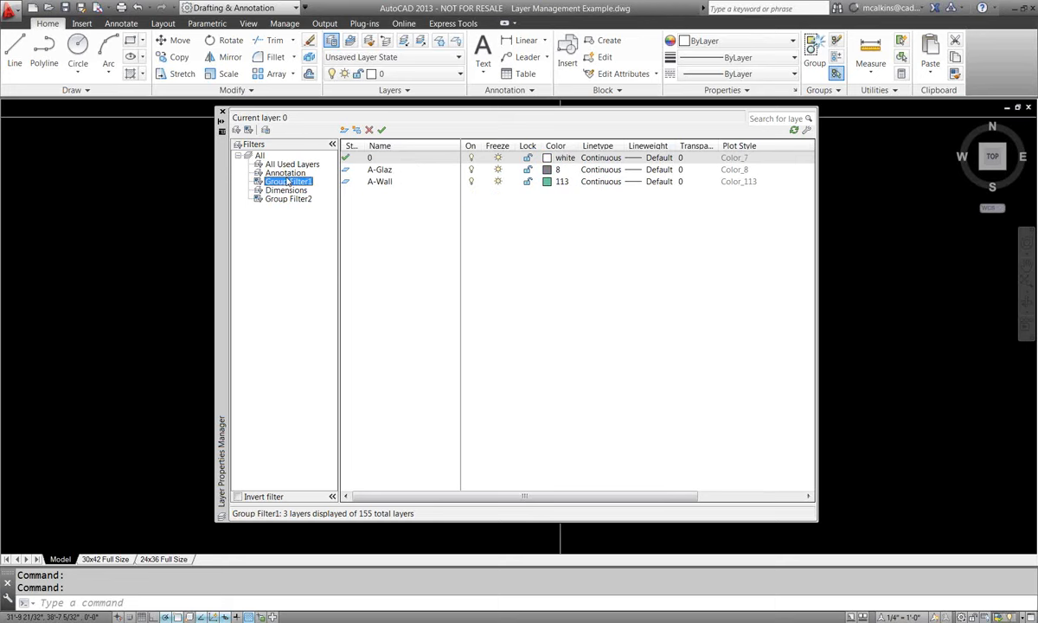
left_click(286, 165)
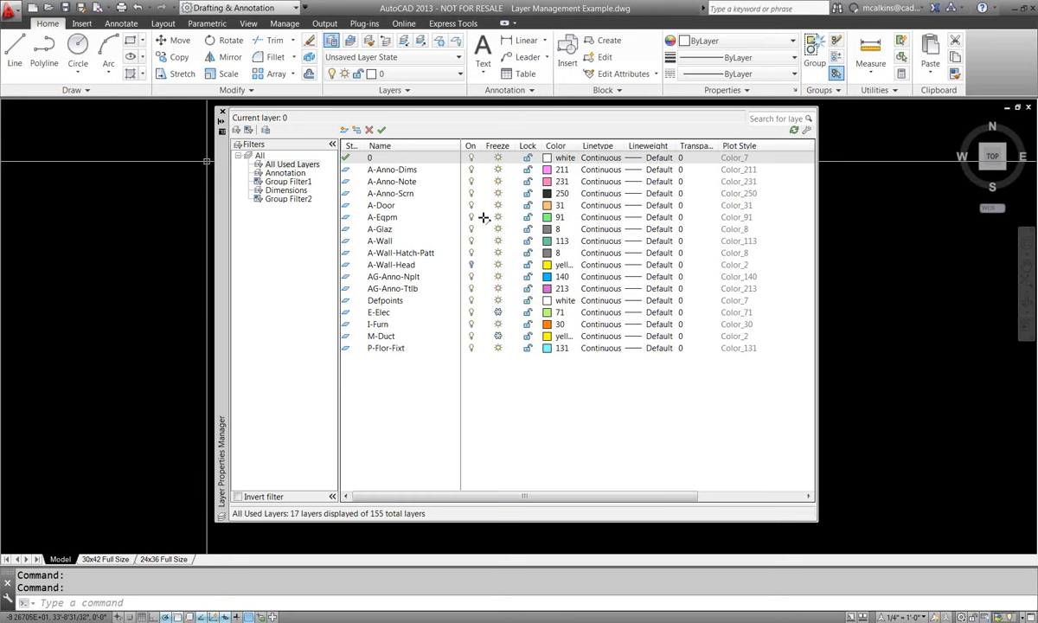
left_click_drag(488, 203, 282, 459)
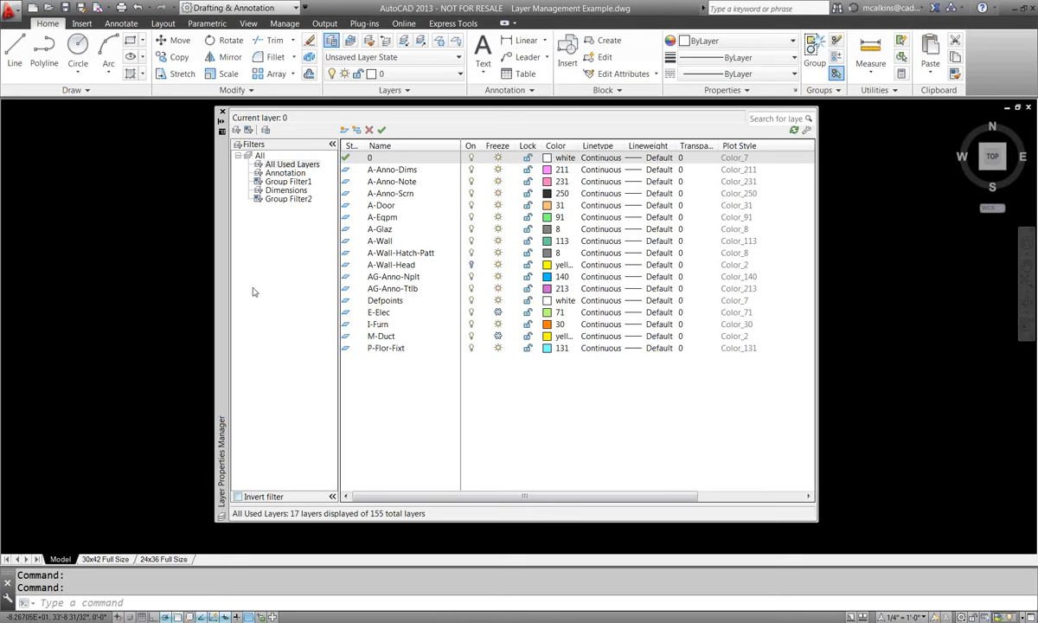
Invert the Annotation filter to view the layers outside it, and turn the inversion off again.
left_click(280, 181)
left_click(285, 173)
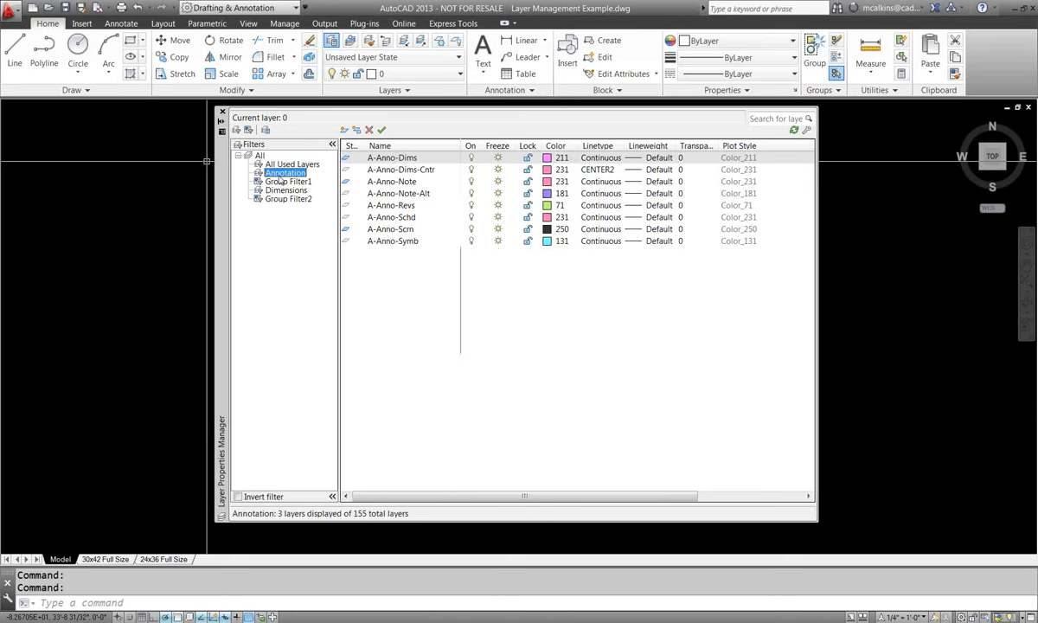
left_click(239, 496)
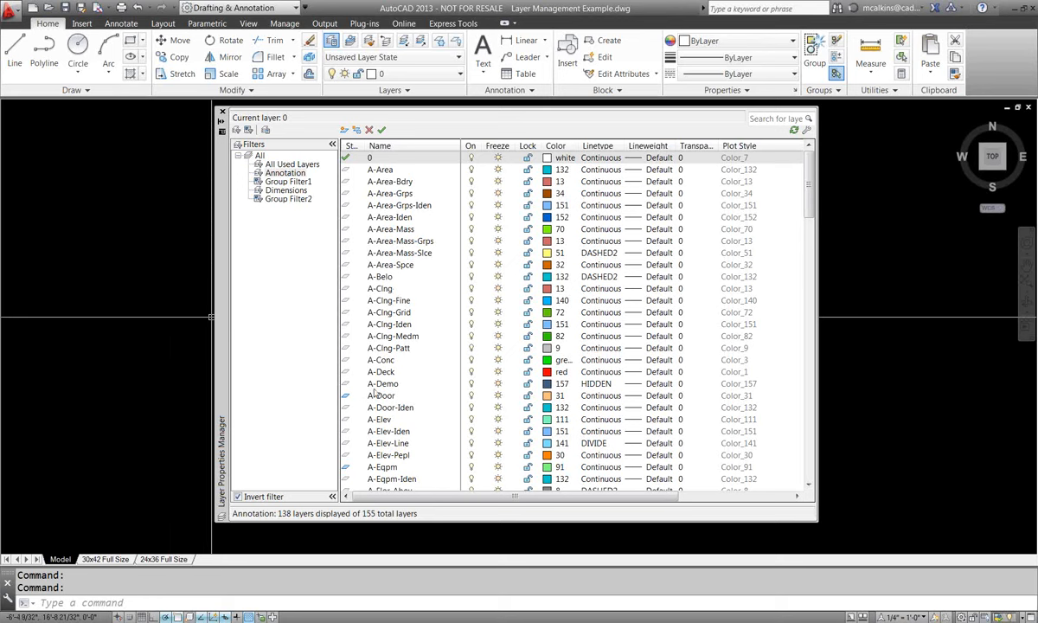
left_click(382, 229)
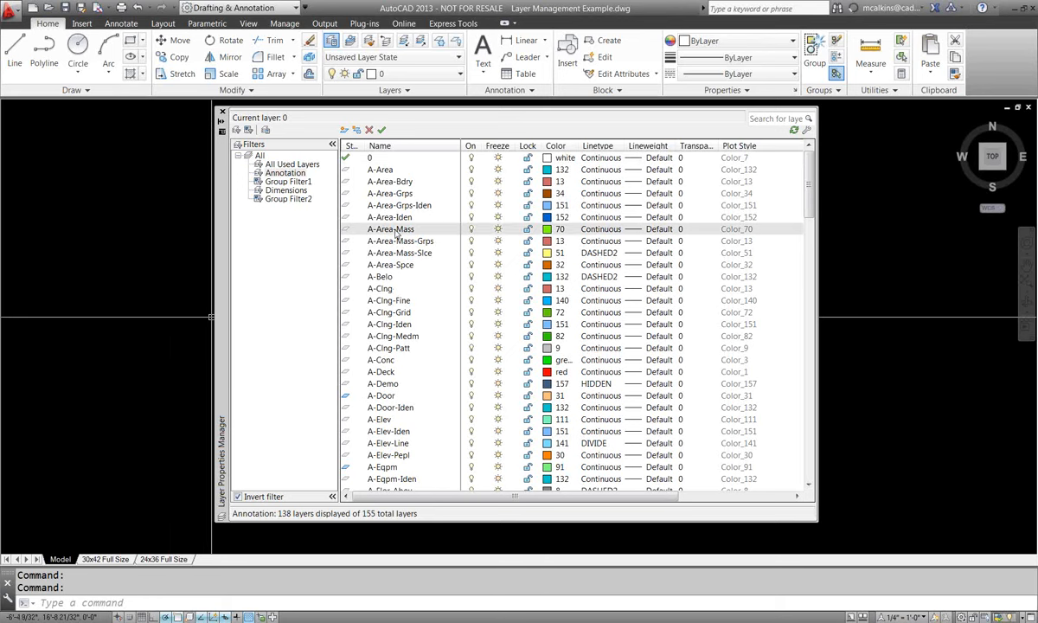
right_click(385, 229)
left_click(304, 355)
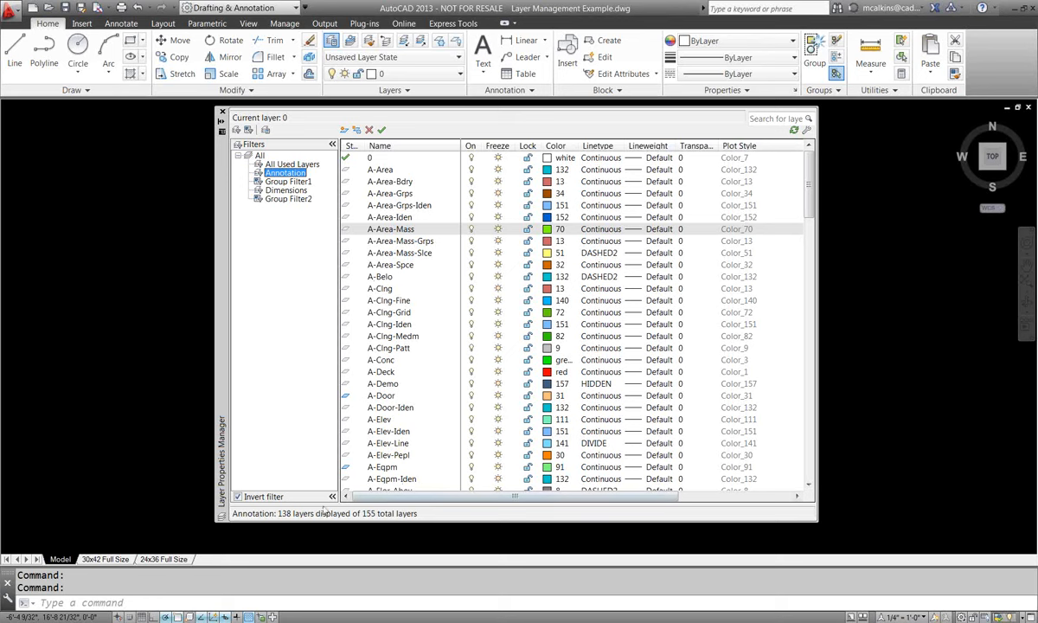
left_click(247, 501)
left_click(248, 501)
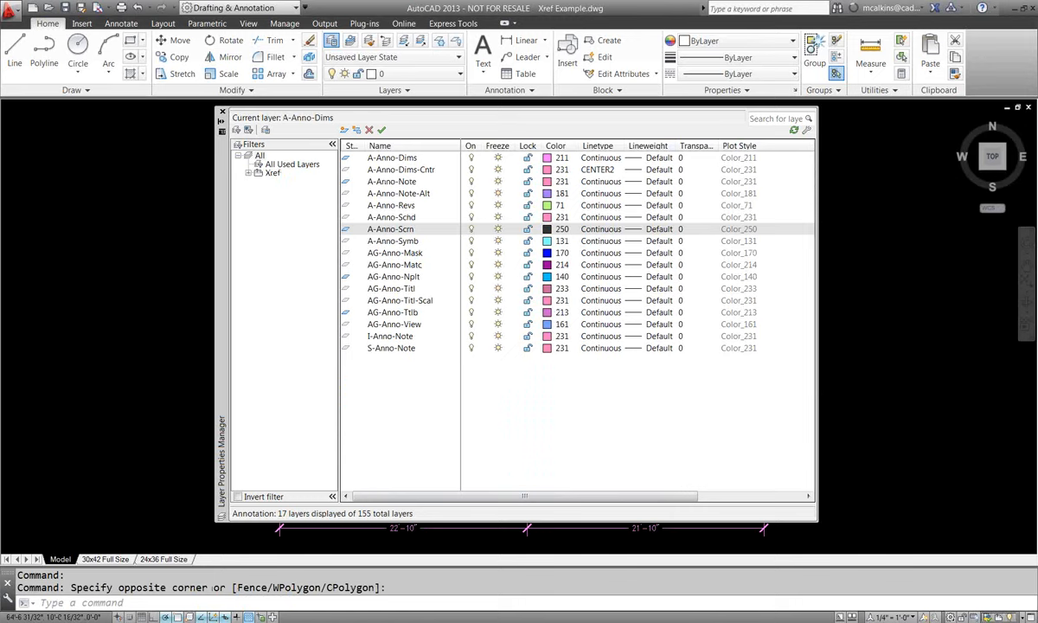
Reposition the Layer Properties Manager in the Xref Example.dwg drawing.
left_click_drag(232, 339, 458, 354)
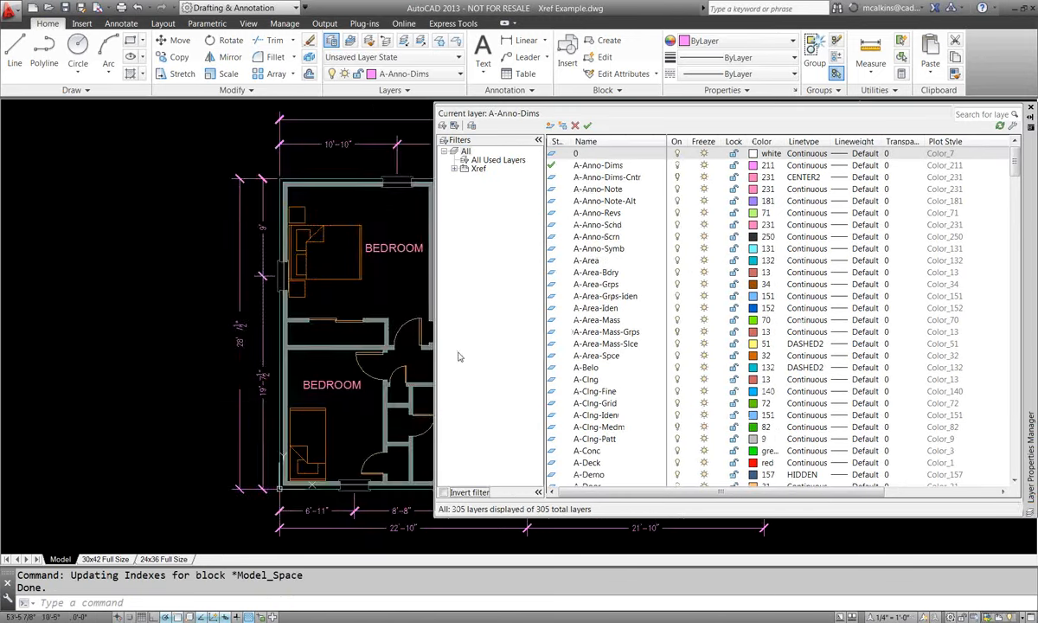
left_click(388, 381)
key("Escape")
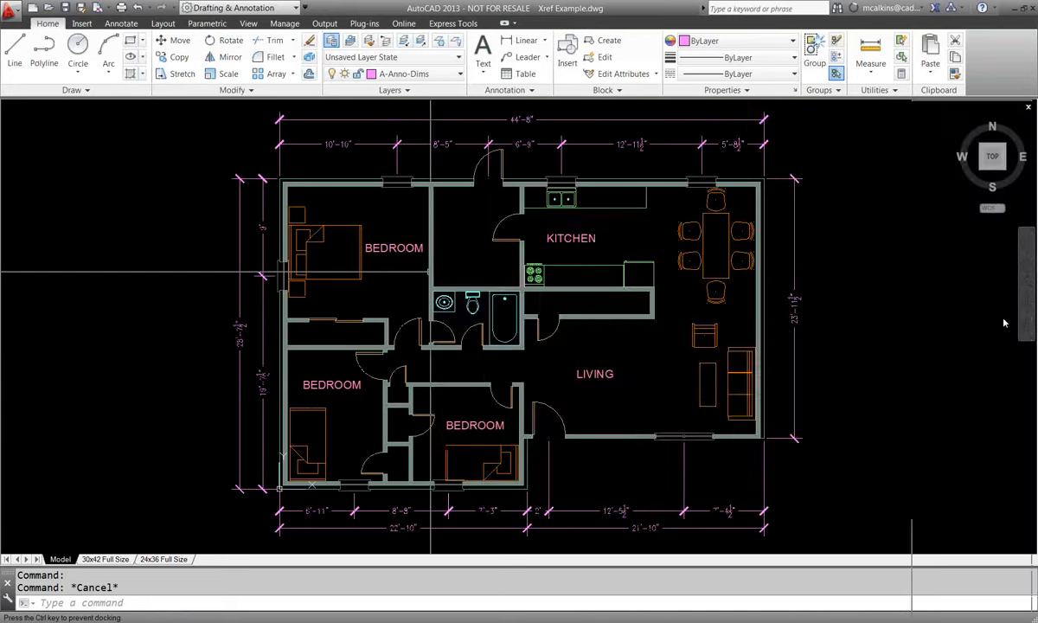
mouse_move(1027, 320)
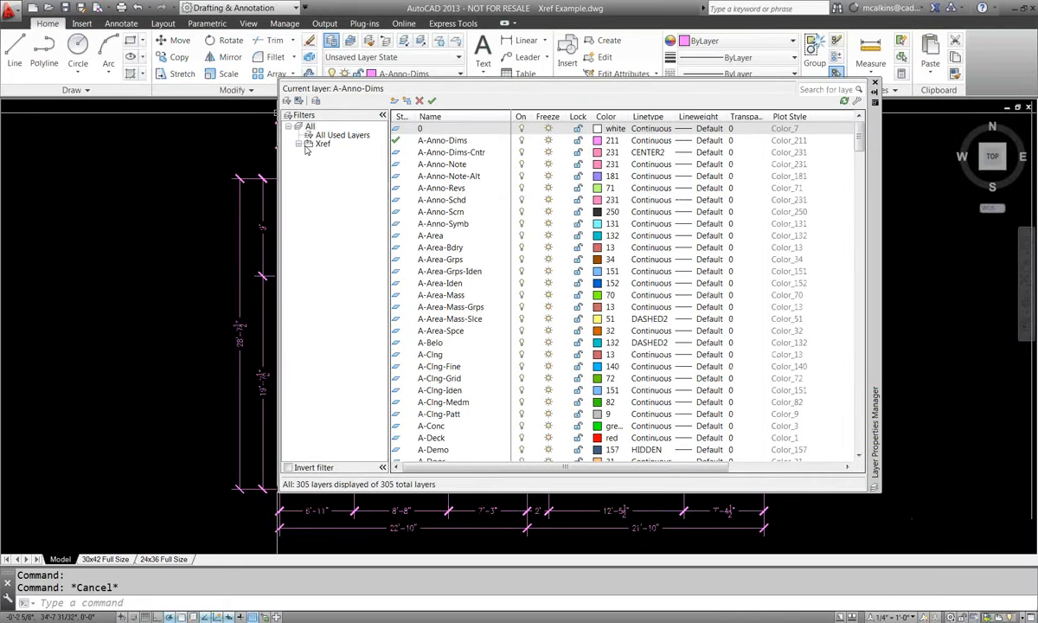
Expand the Xref filter and examine the layers listed for all xrefs and for the FPL xref.
left_click(298, 144)
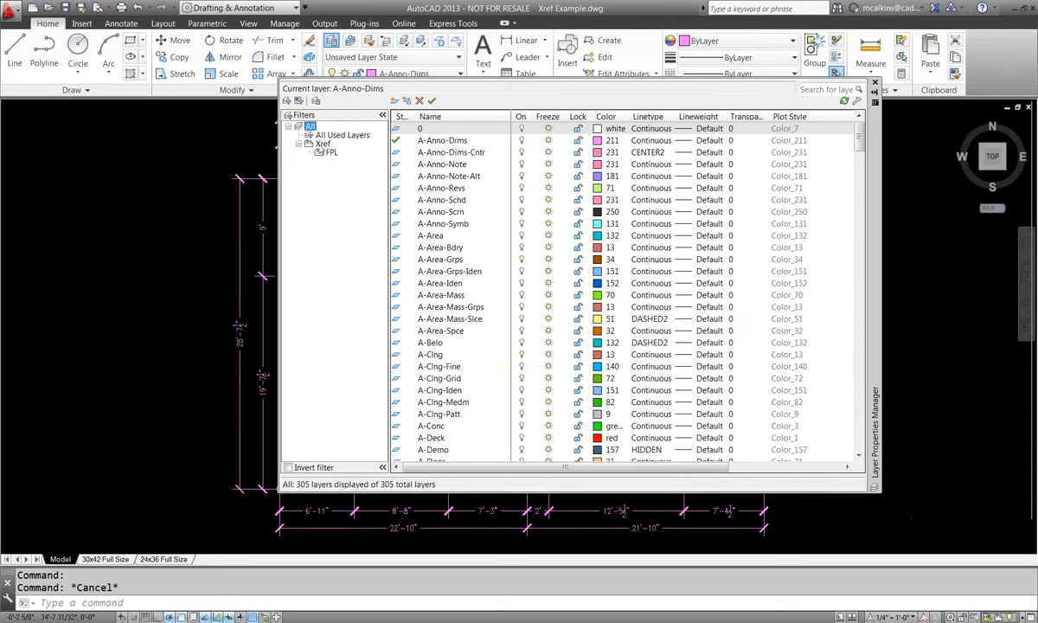
left_click(322, 145)
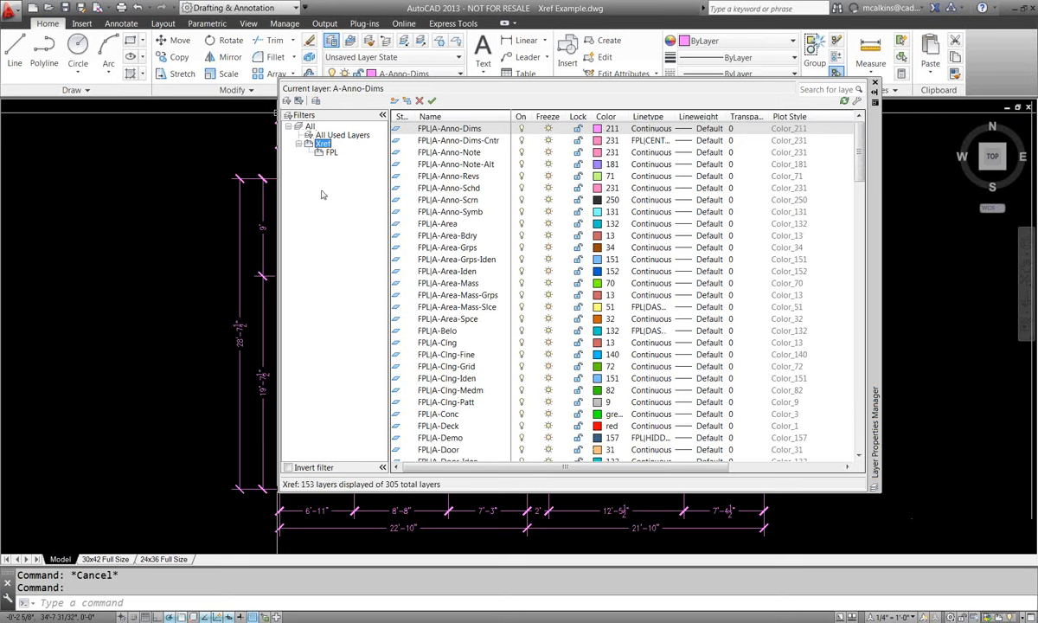
left_click(331, 152)
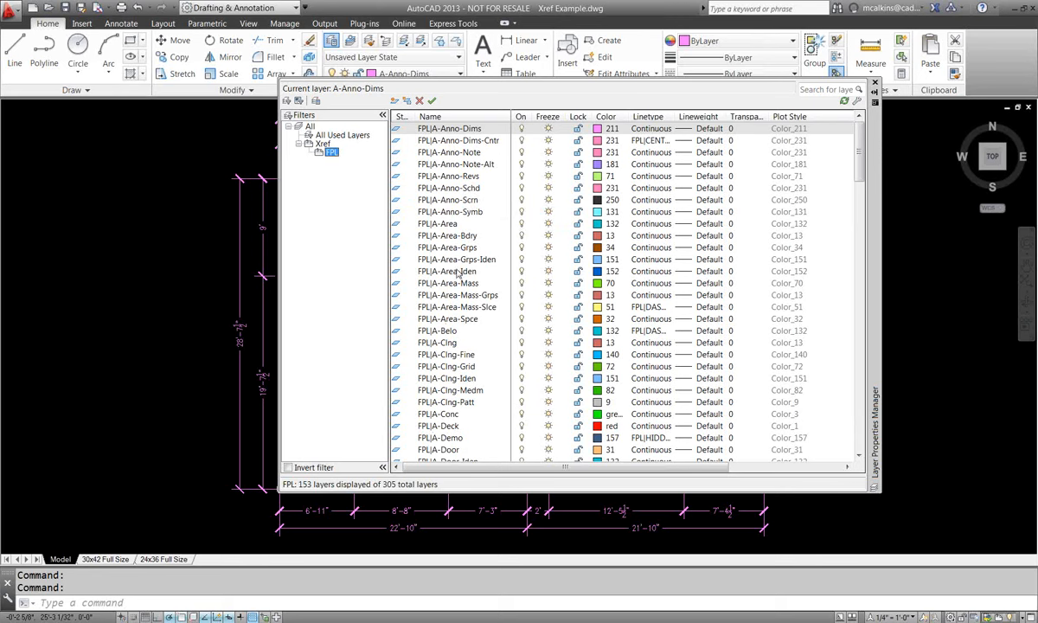
Invert the Xref filter to list only the drawing's own layers, and reposition the Layer Properties Manager.
left_click(320, 144)
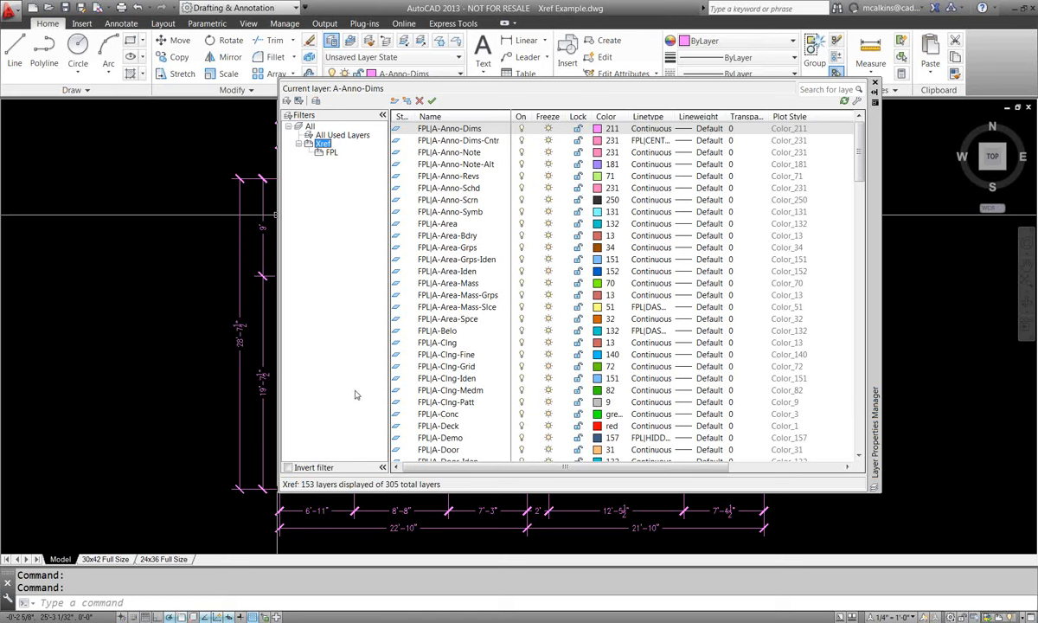
left_click(292, 468)
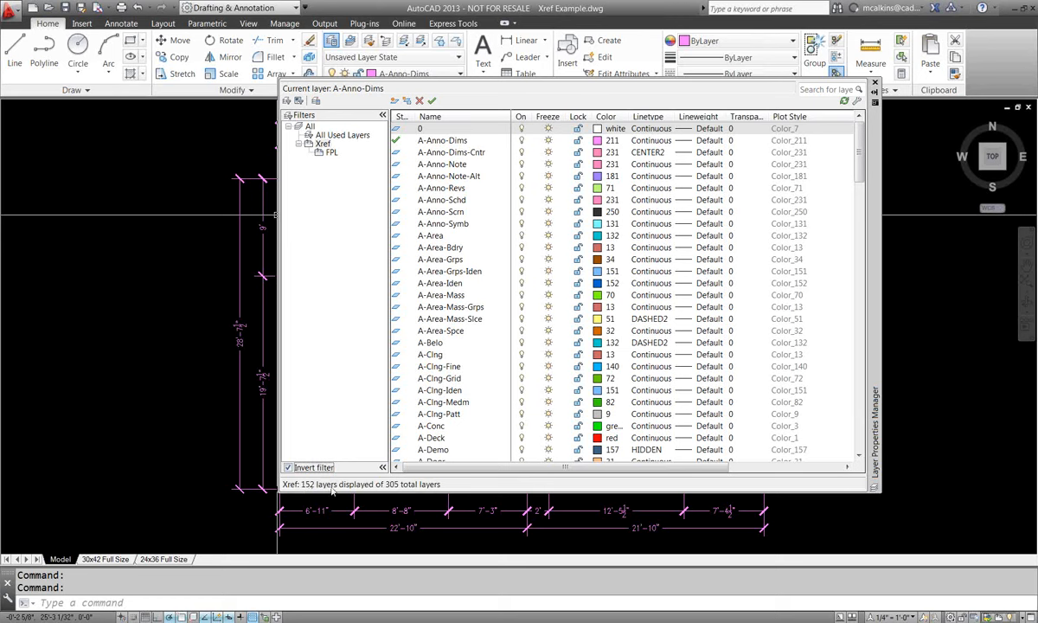
mouse_move(411, 489)
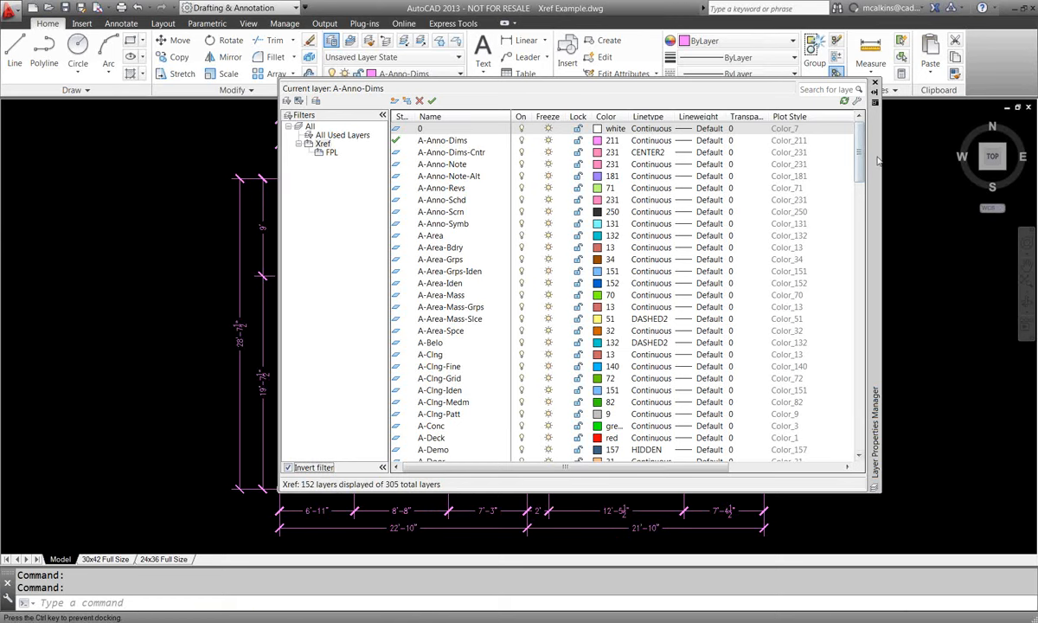
left_click_drag(878, 160, 814, 230)
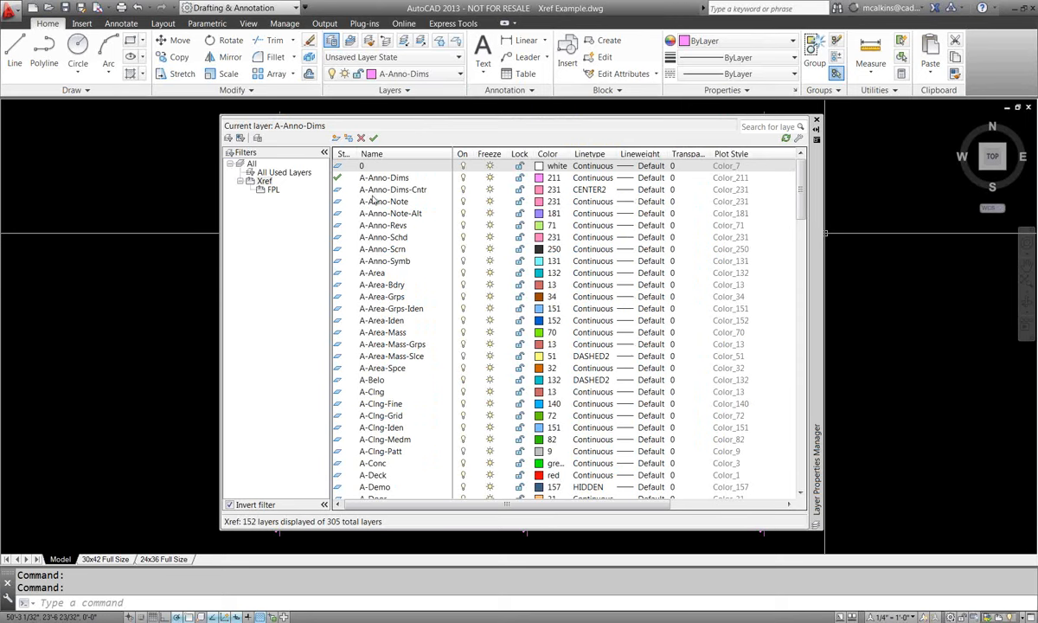
Review the commands offered for the Xref filter, and for the Annotation filter in Layer Management Example.dwg.
left_click(264, 181)
right_click(264, 183)
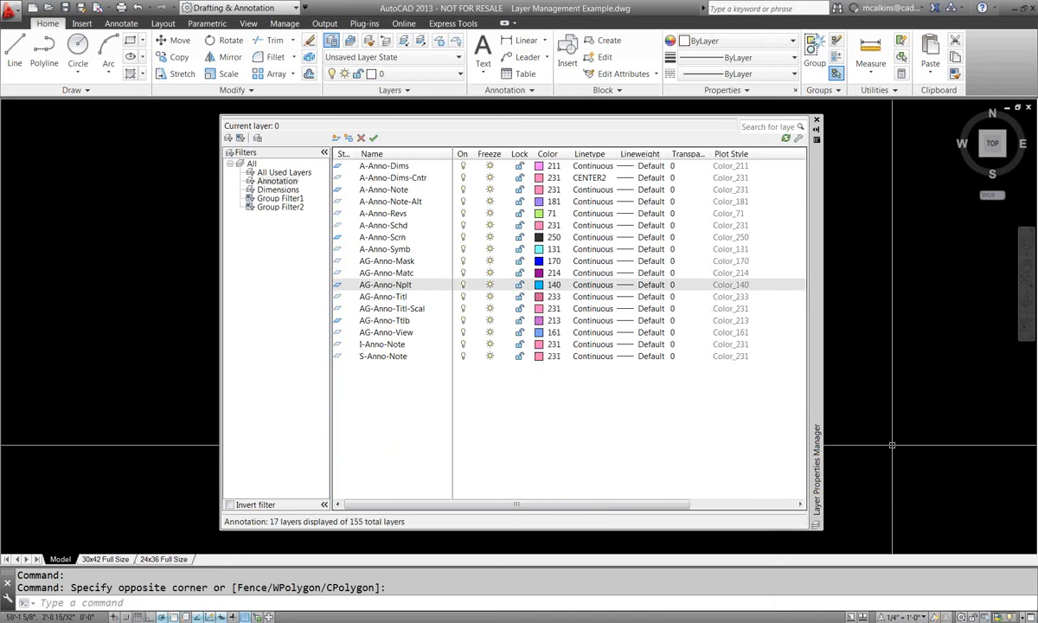
right_click(269, 182)
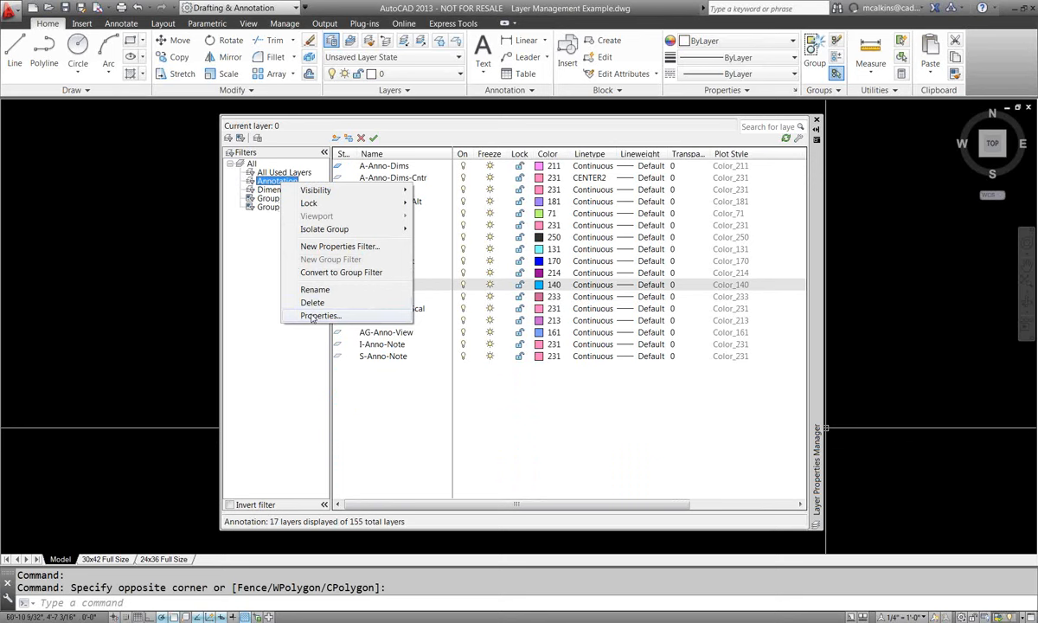
left_click(295, 140)
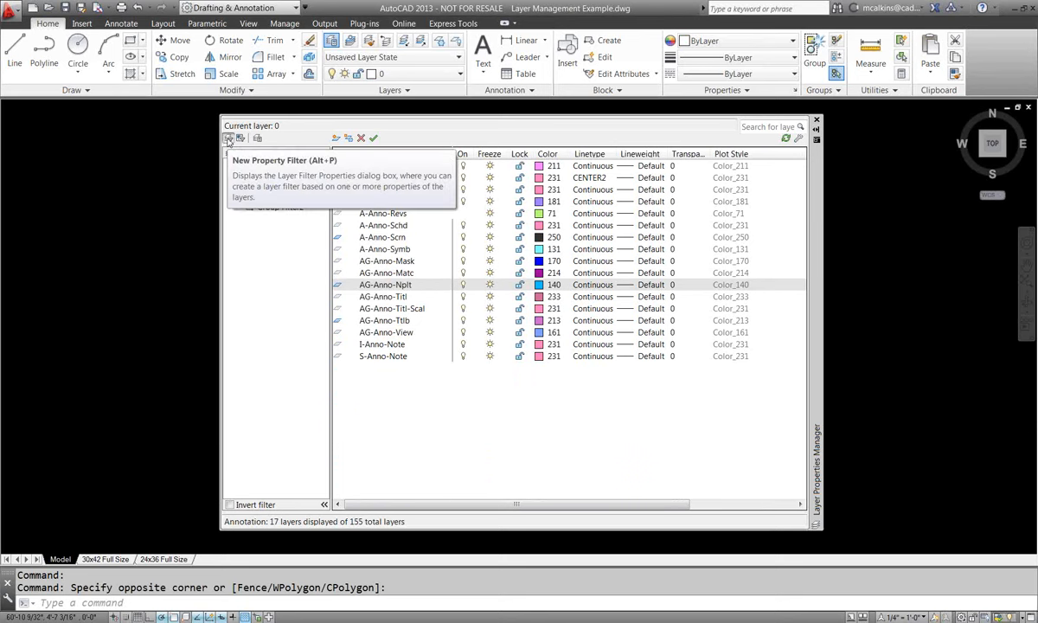
Look at the definition dialog for a new property filter, cancel it, and review the Annotation filter's commands again.
left_click(229, 140)
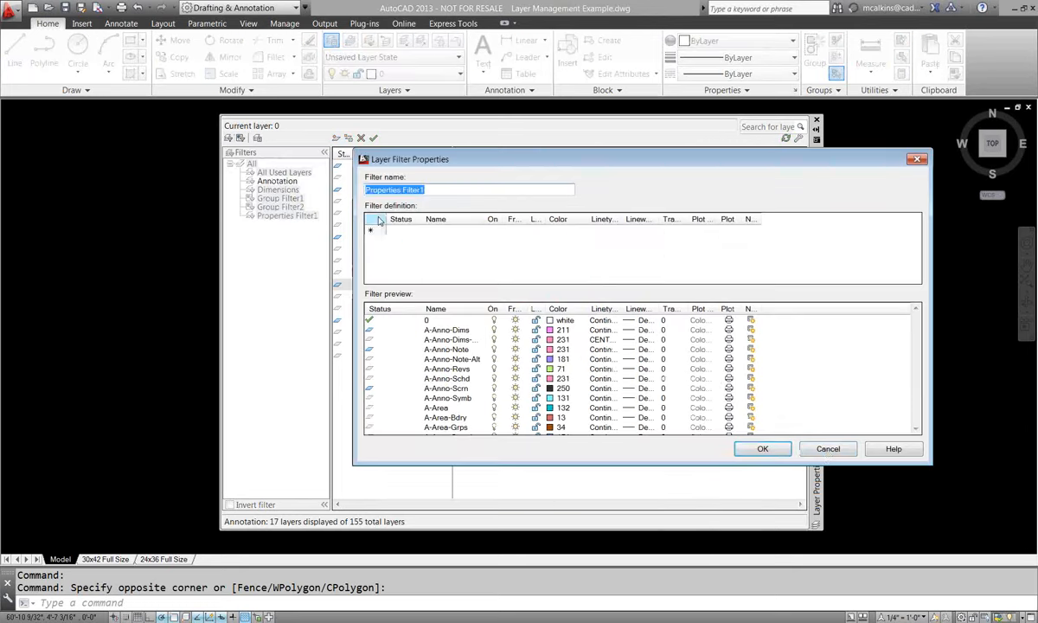
left_click(828, 449)
right_click(275, 180)
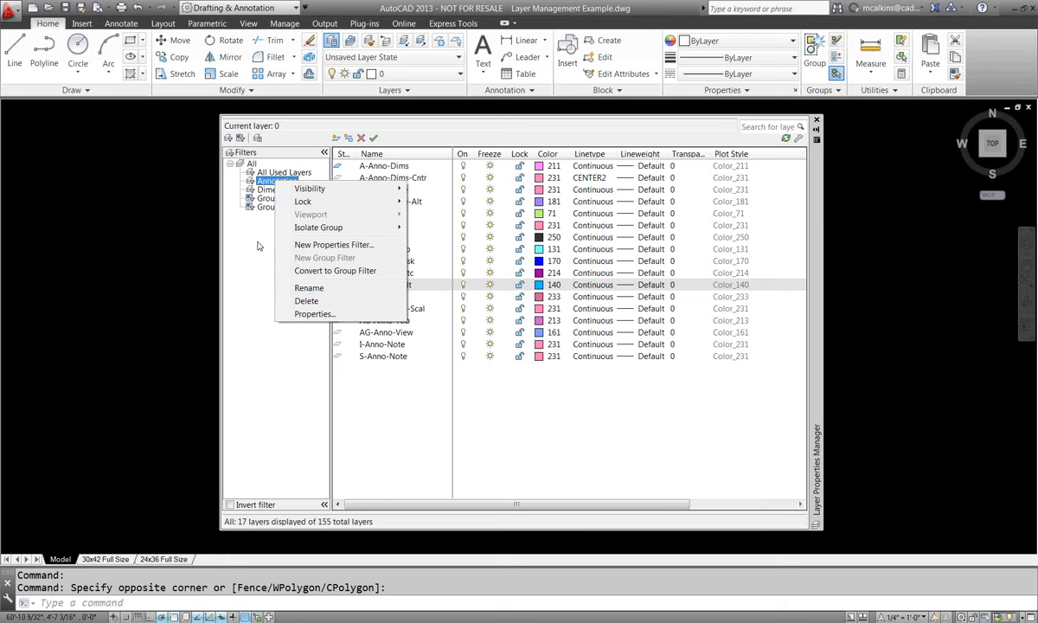
left_click(401, 133)
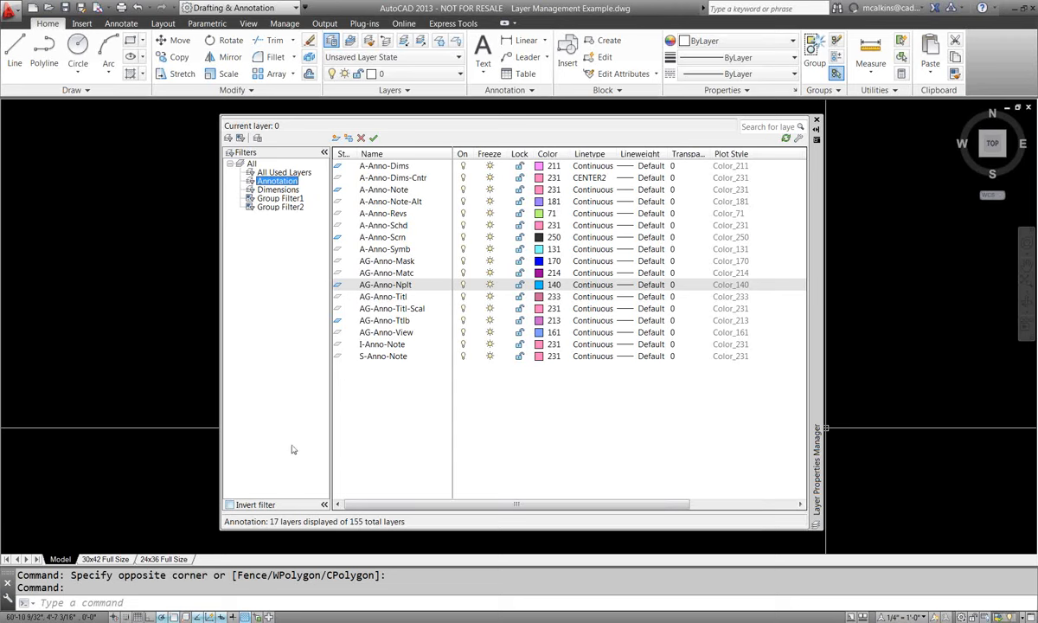
Invert the Dimensions filter and view the inverted layer list of the Annotation filter as well.
left_click(275, 191)
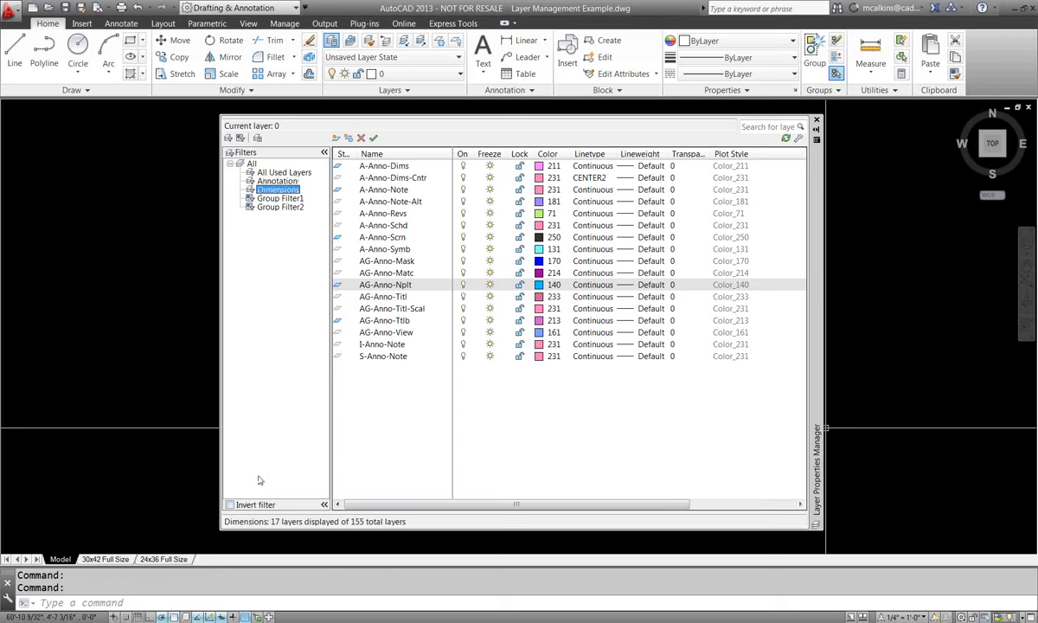
left_click(248, 505)
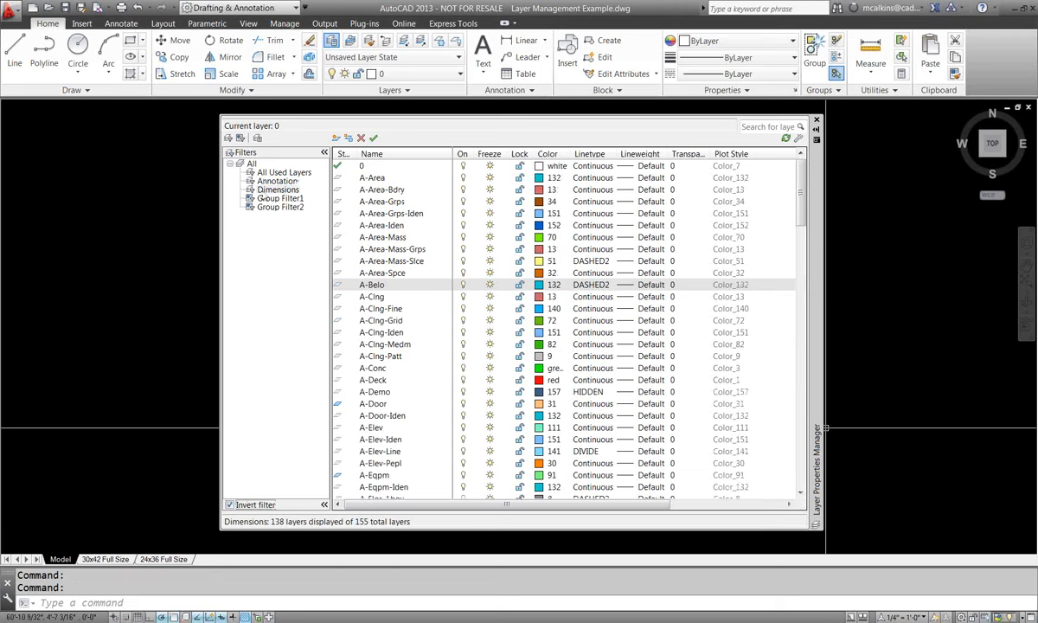
left_click(261, 182)
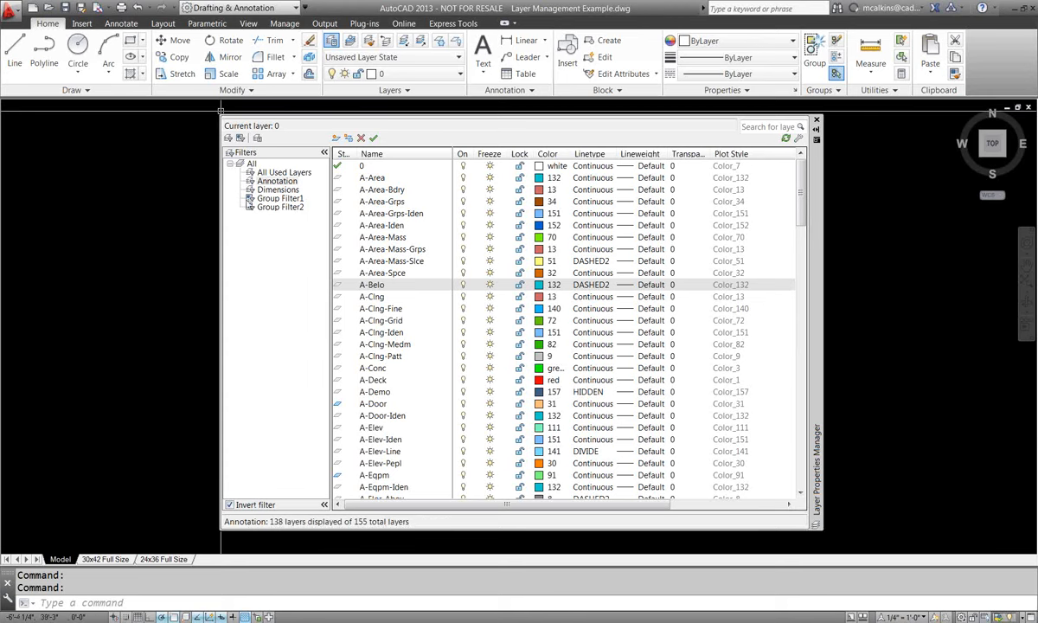
left_click(272, 181)
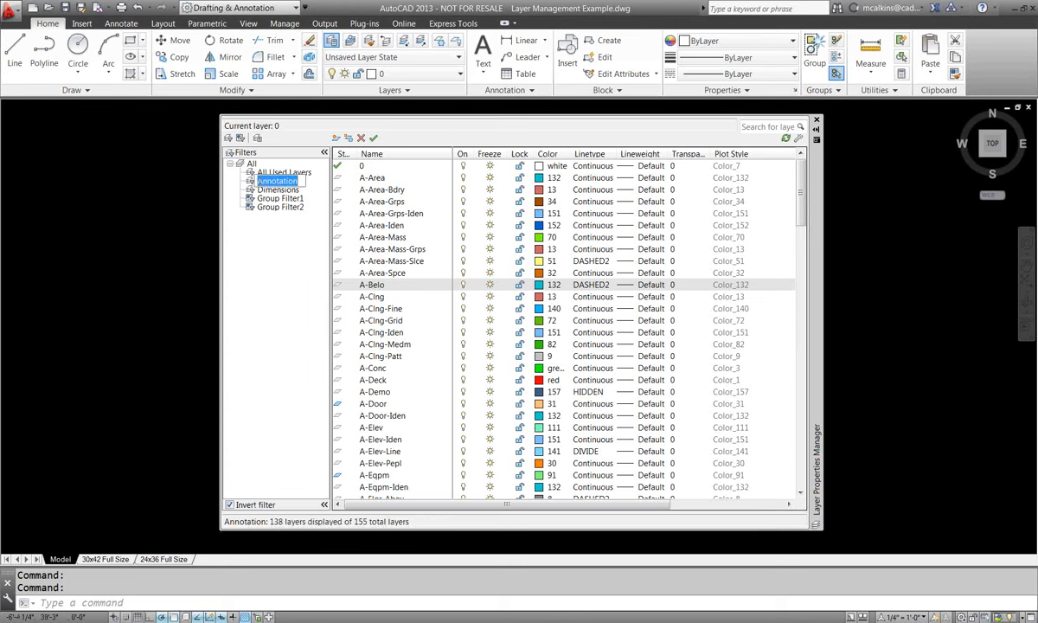
Show the layers outside Group Filter2 and inspect the current-layer list on the ribbon under that inverted filter.
left_click(270, 206)
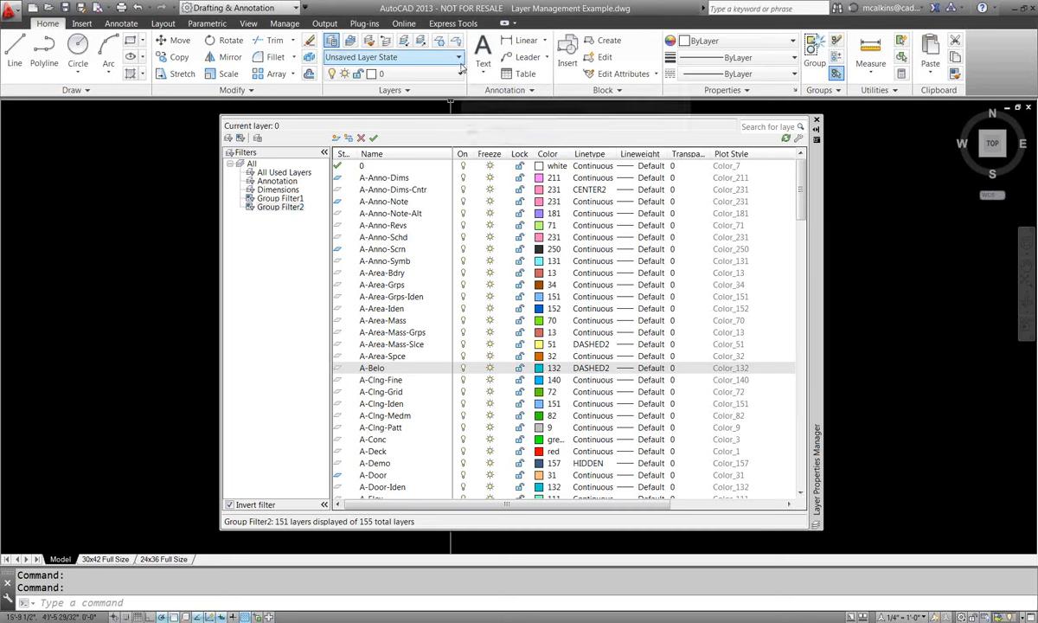
left_click(459, 73)
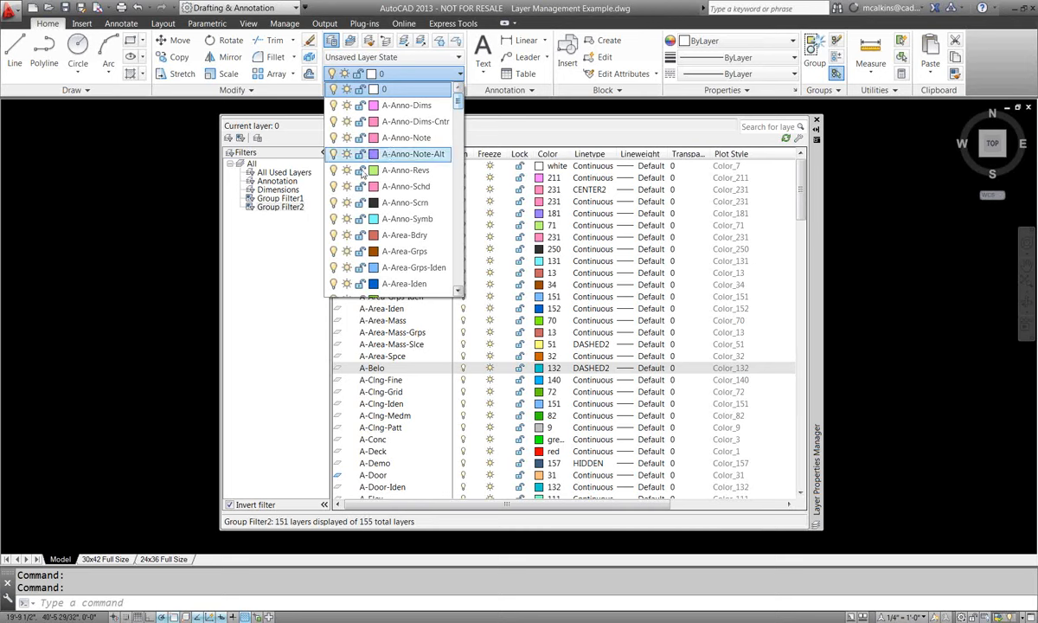
left_click(278, 192)
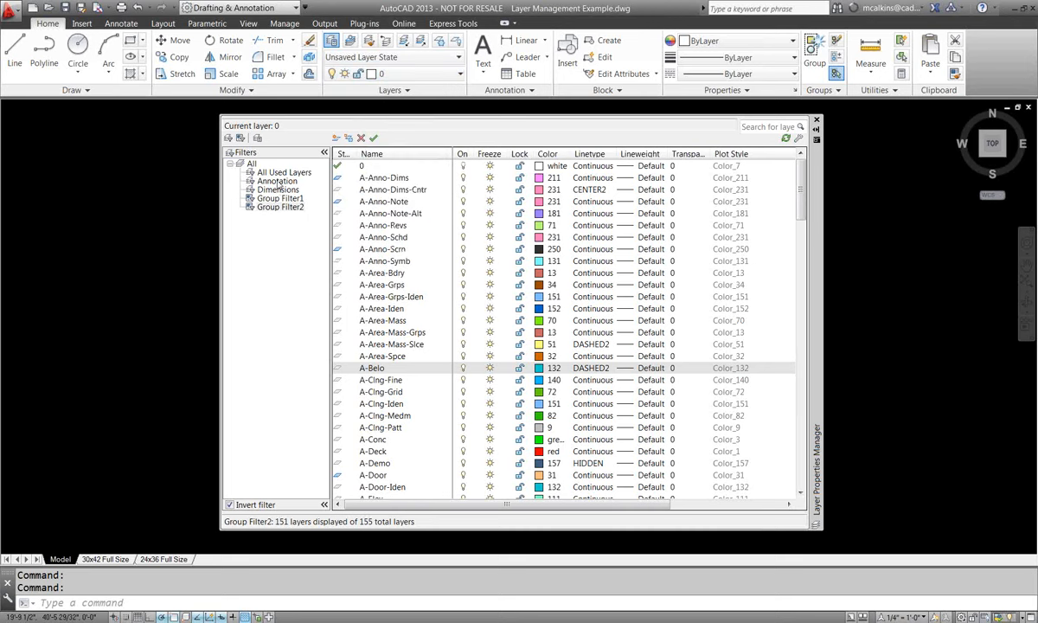
Switch to the Annotation filter, turn its inversion off, and check the layers offered for setting current.
left_click(278, 181)
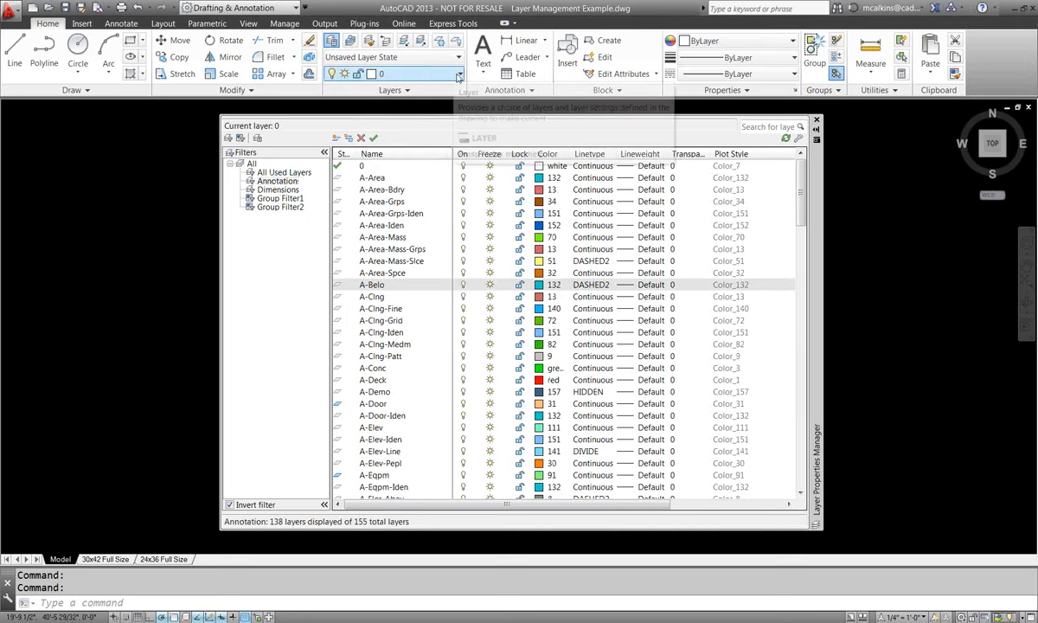
left_click(229, 505)
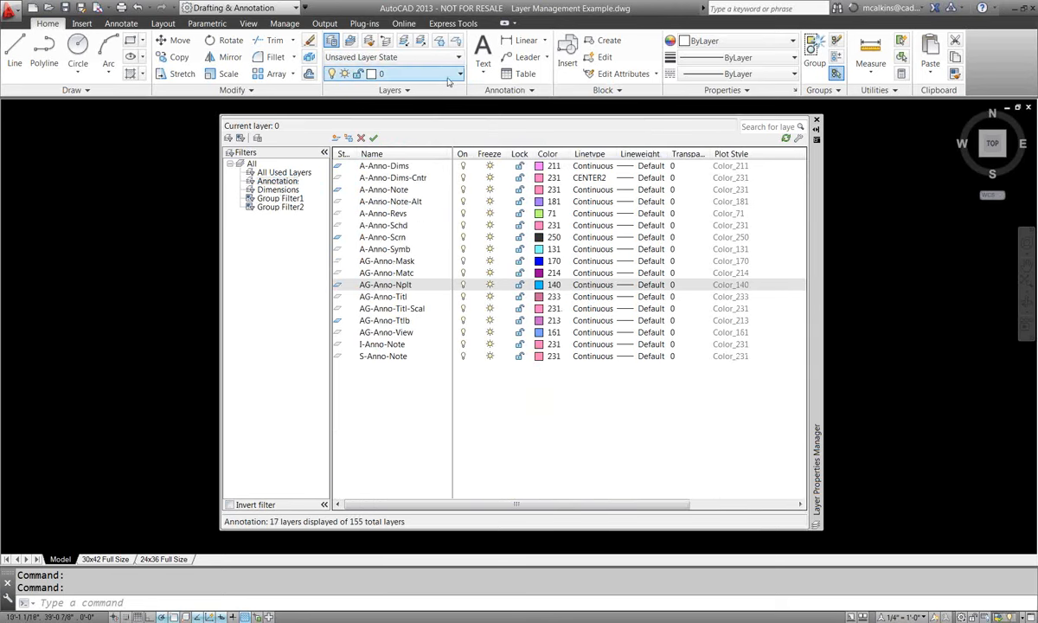
left_click(459, 73)
mouse_move(458, 132)
left_mouse_down()
mouse_move(459, 211)
mouse_move(460, 125)
left_mouse_up()
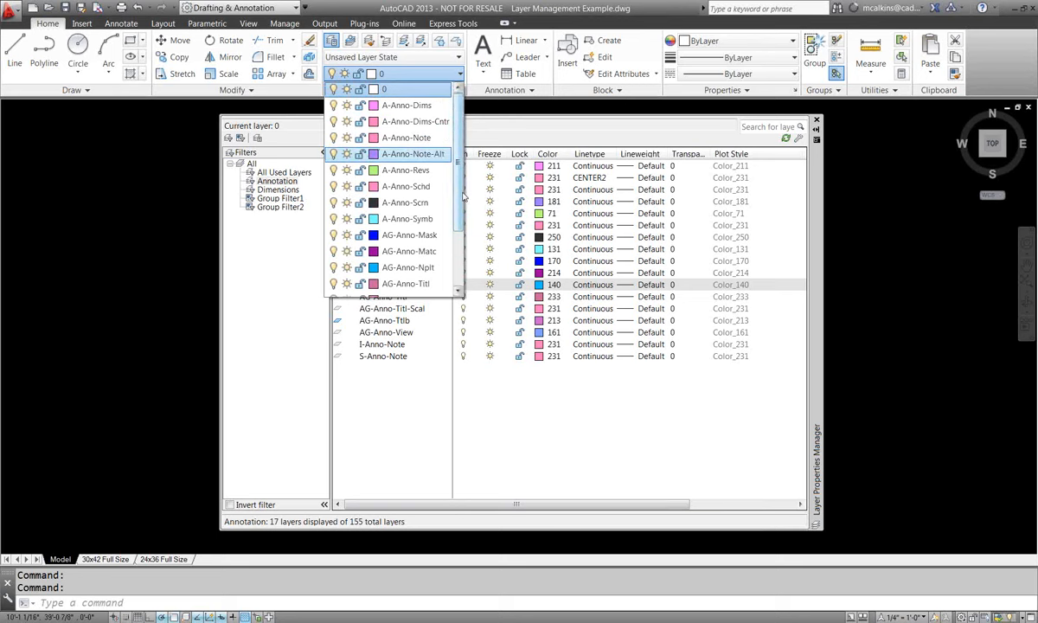
key("Escape")
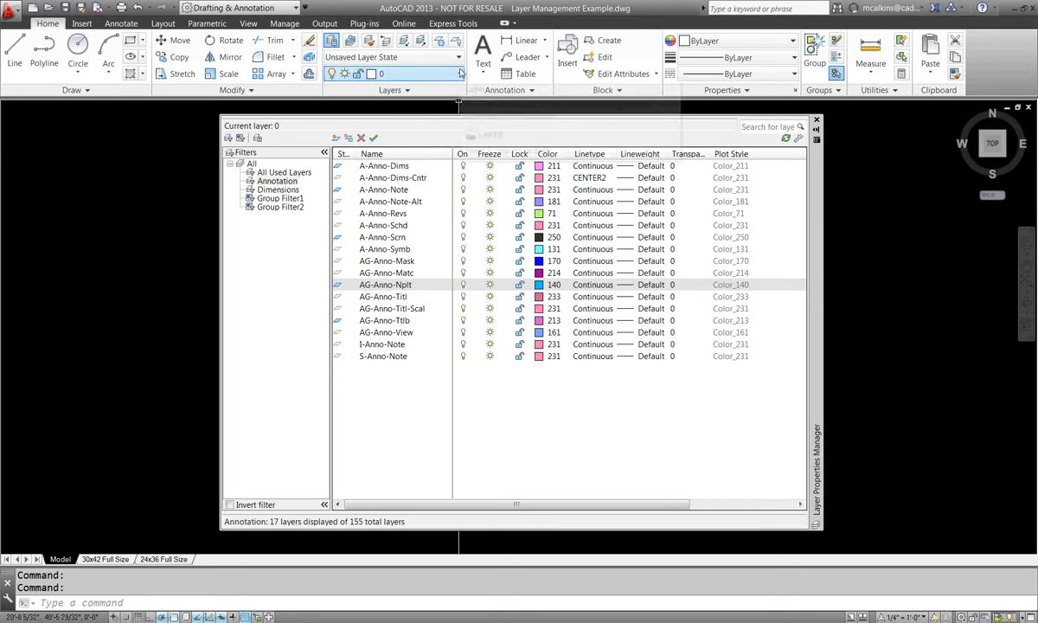
Compare the full current-layer list on the ribbon with the layers shown by the Annotation filter.
left_click(459, 74)
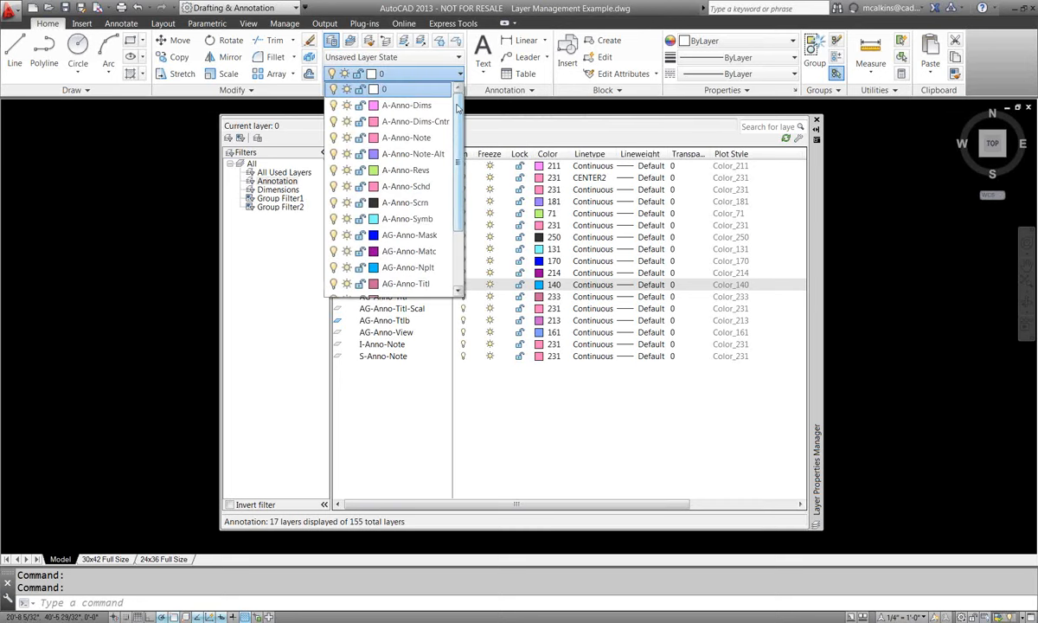
left_click_drag(457, 106, 465, 189)
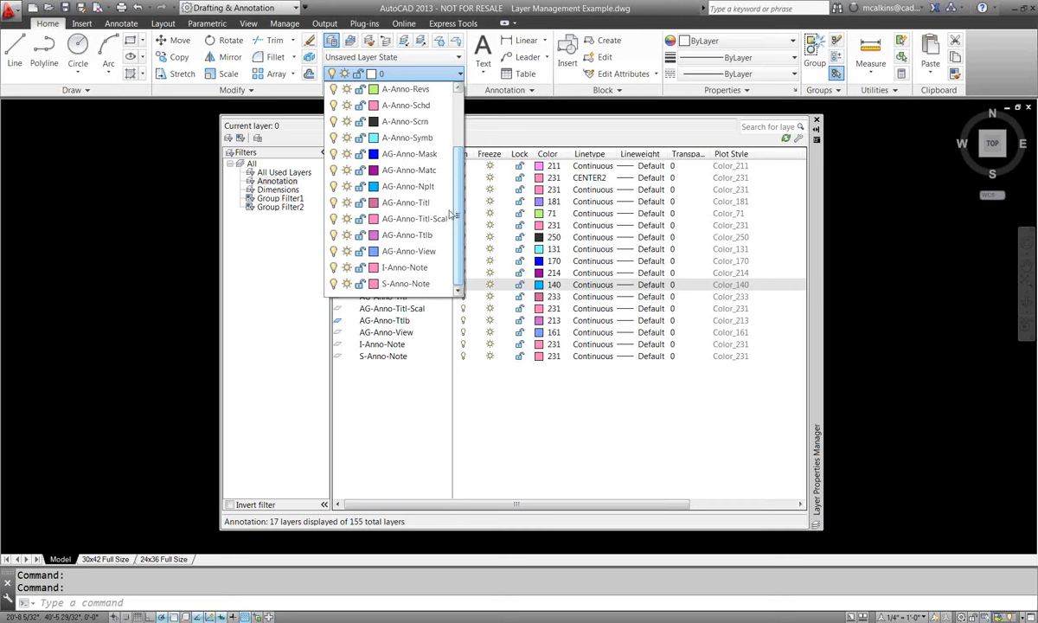
scroll(457, 182, "up", 2)
left_click_drag(457, 185, 466, 123)
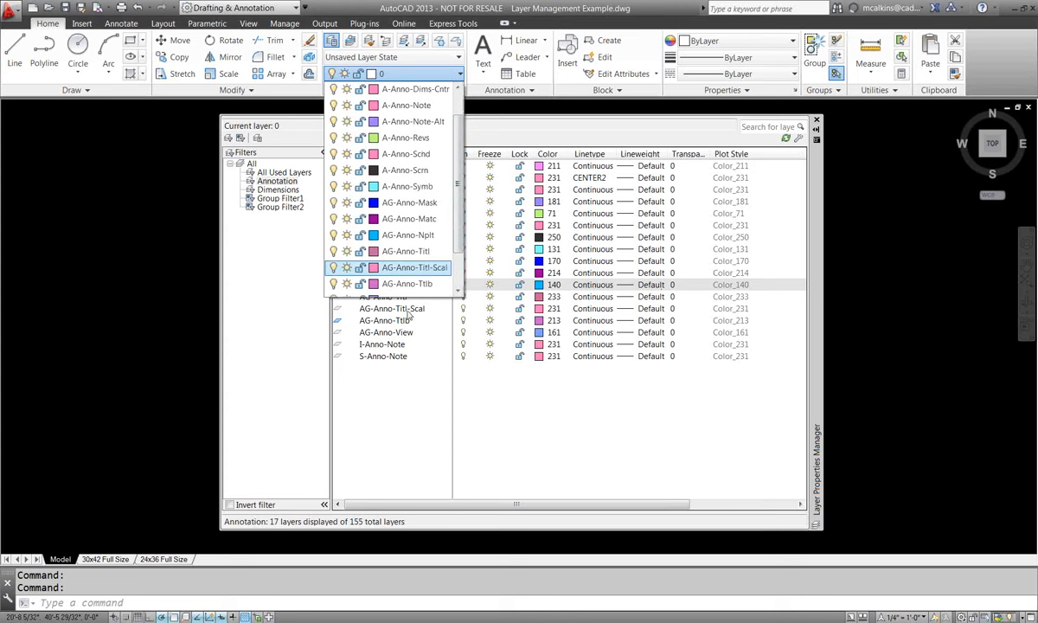
left_click(507, 425)
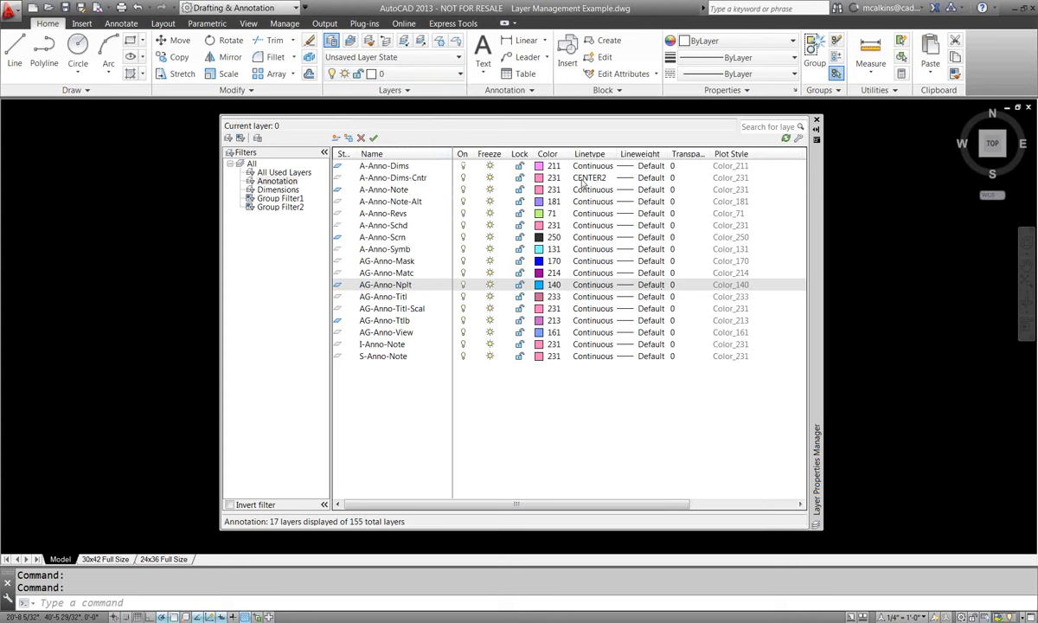
left_click(459, 74)
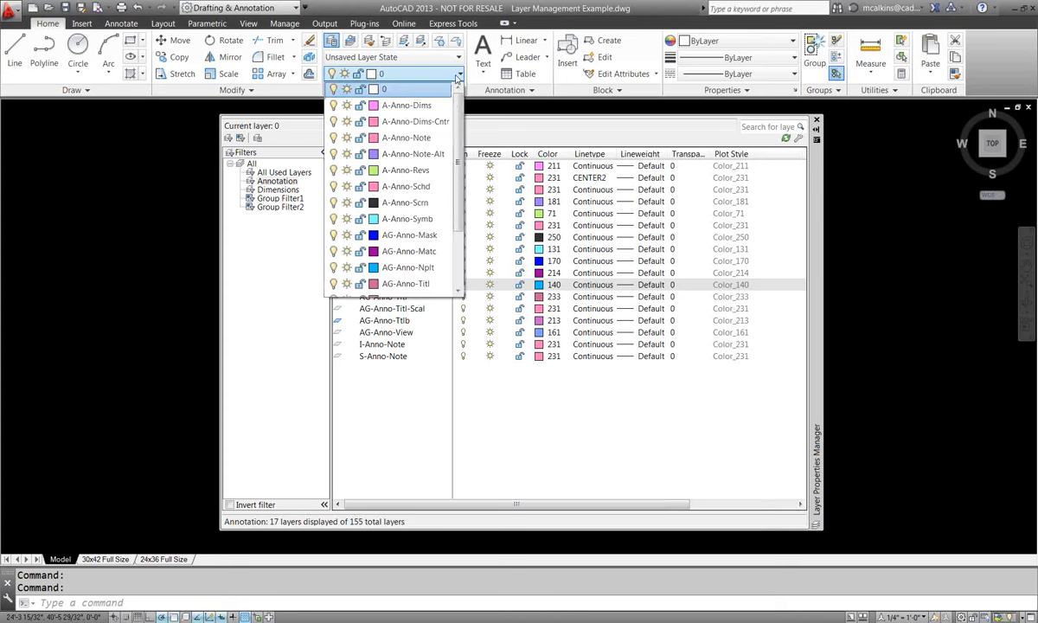
mouse_move(460, 130)
left_mouse_down()
mouse_move(460, 186)
mouse_move(459, 125)
left_mouse_up()
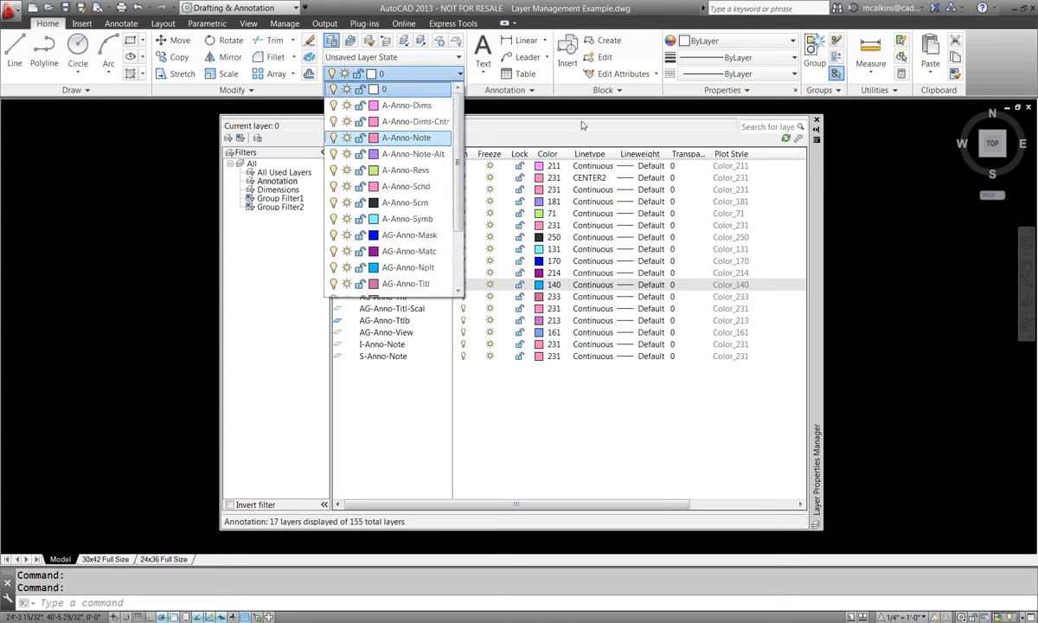
left_click(582, 126)
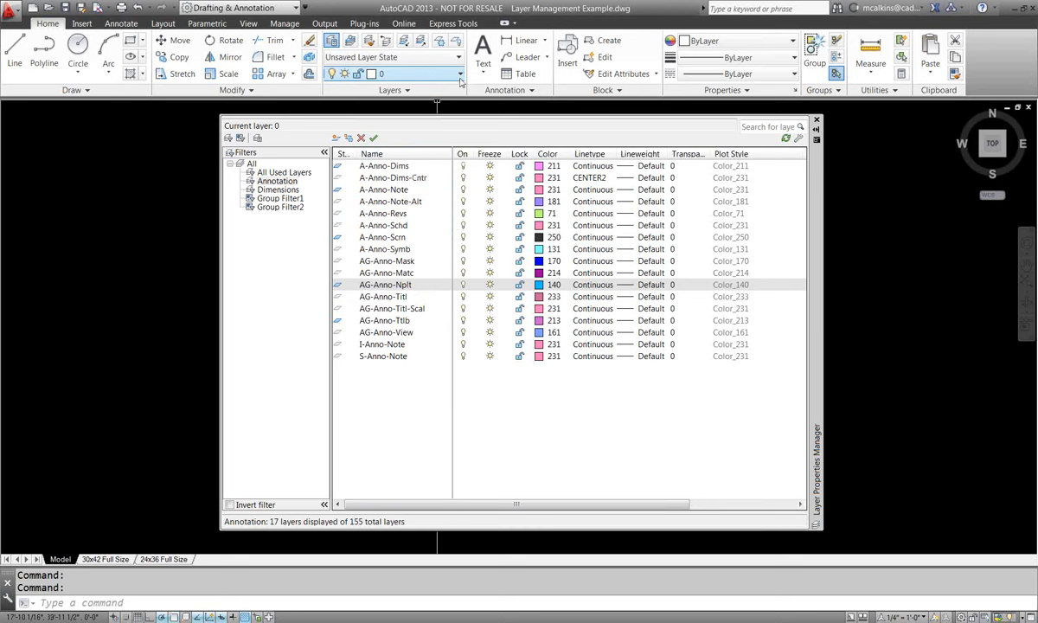
left_click(460, 76)
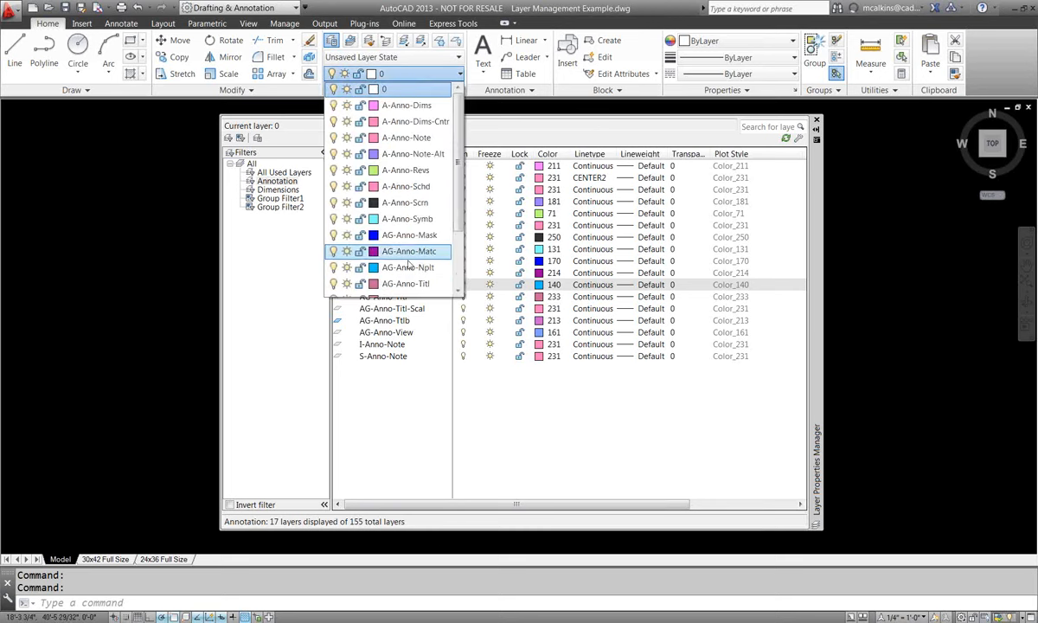
left_click(420, 458)
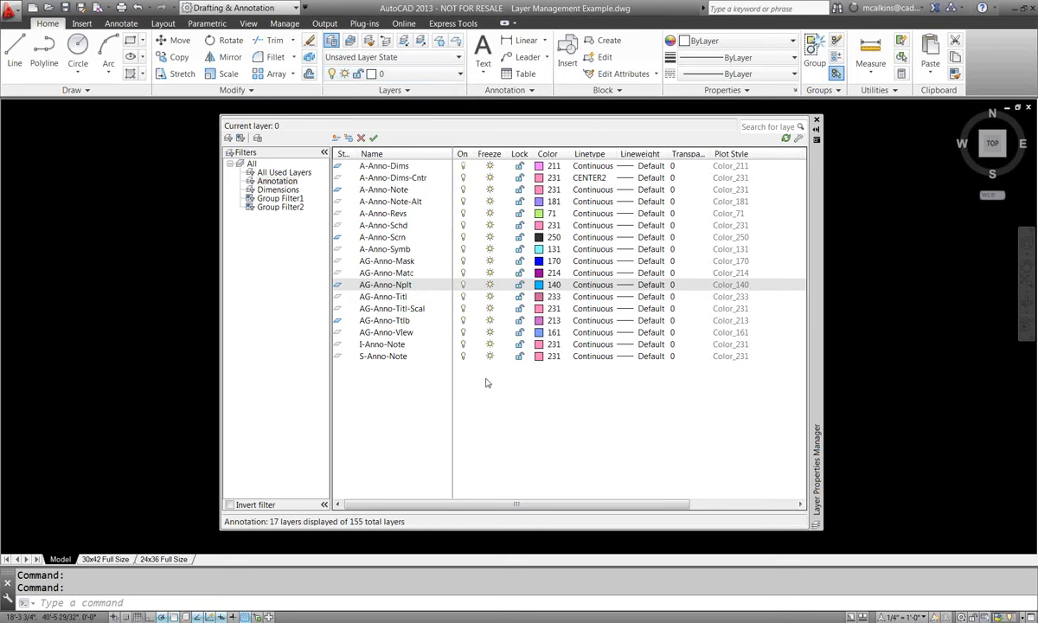
Examine the Apply layer filter to layer toolbar option in the Layer Settings, and close the settings without changes.
left_click_drag(459, 429, 790, 140)
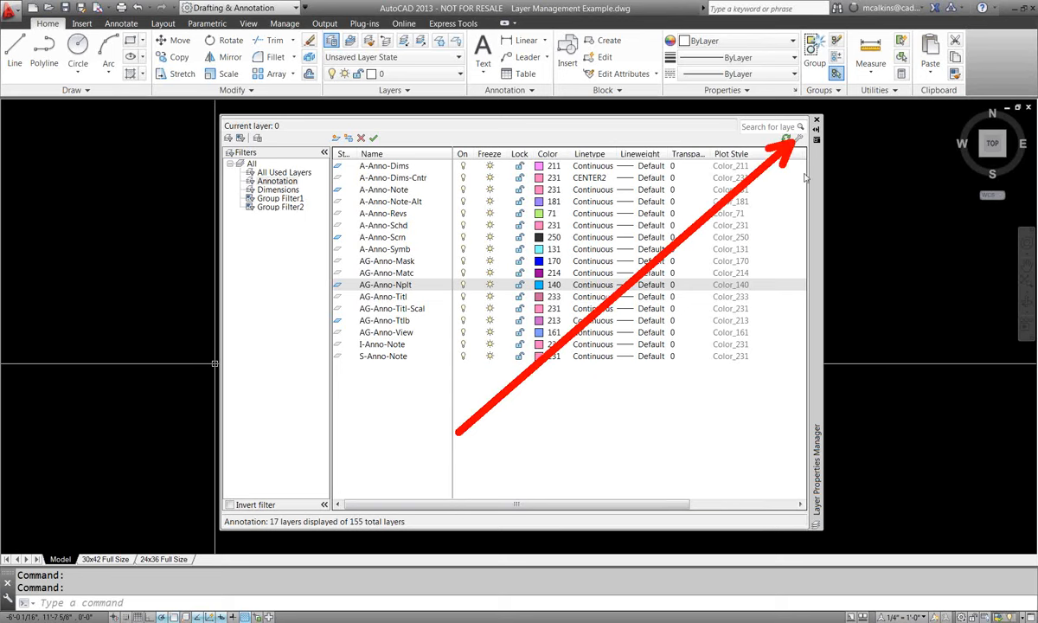
left_click(799, 138)
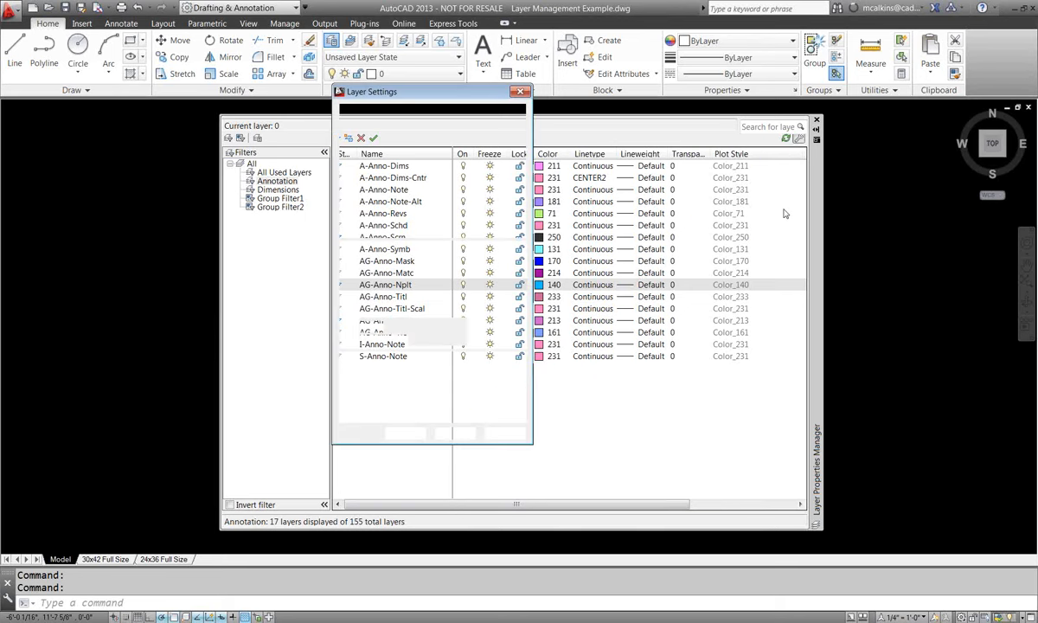
mouse_move(758, 164)
left_mouse_down()
mouse_move(573, 264)
mouse_move(563, 286)
mouse_move(455, 368)
left_mouse_up()
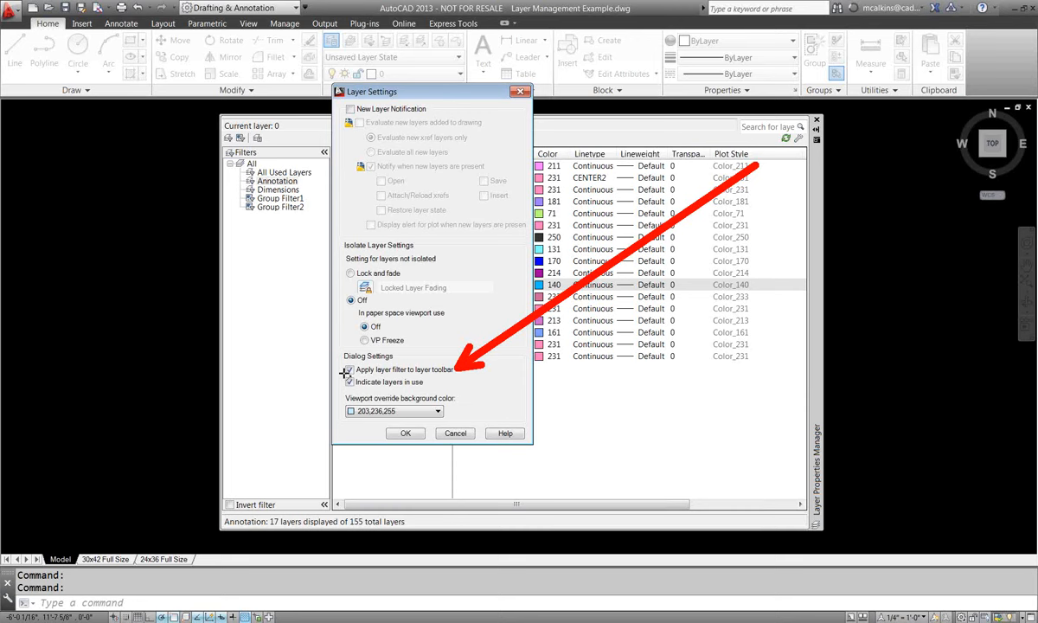
key("Escape")
left_click(455, 433)
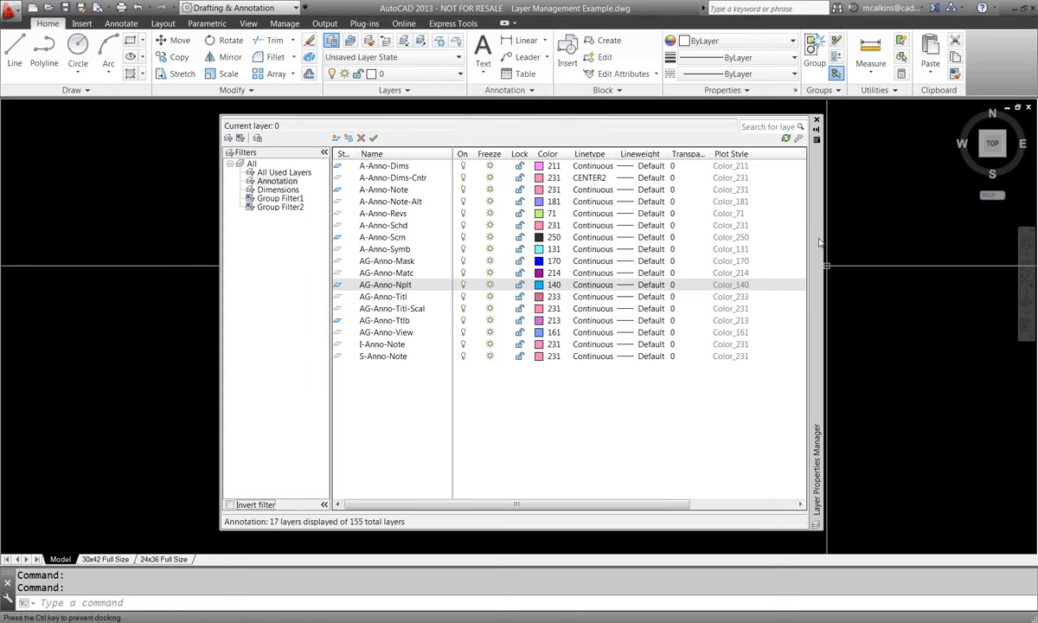
left_click_drag(820, 242, 821, 246)
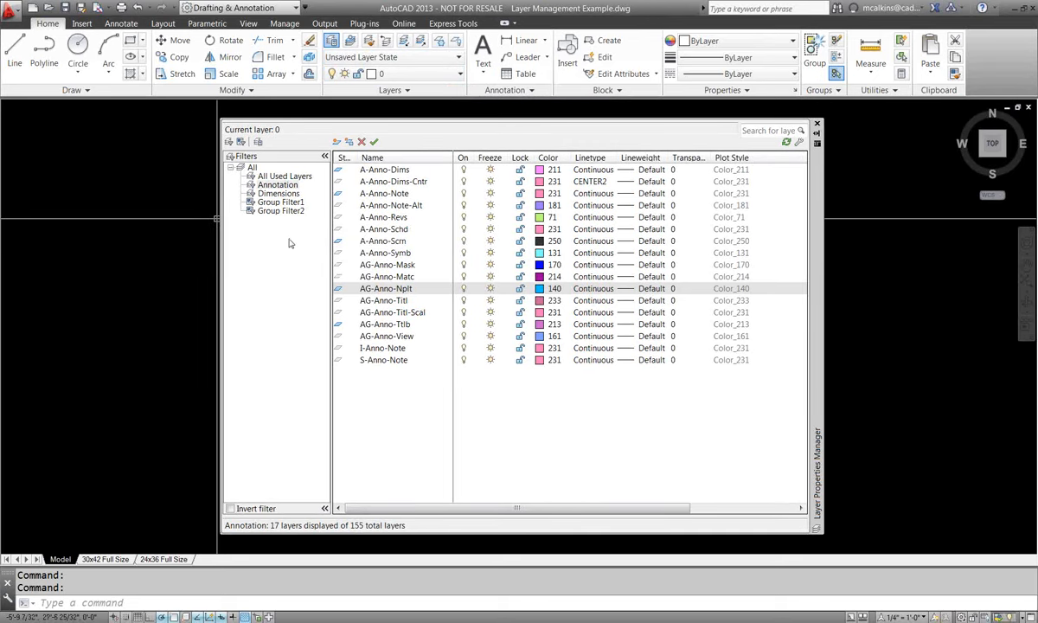
Review the Annotation filter's definition without changing it, and close the Layer Properties Manager.
right_click(277, 185)
left_click(298, 299)
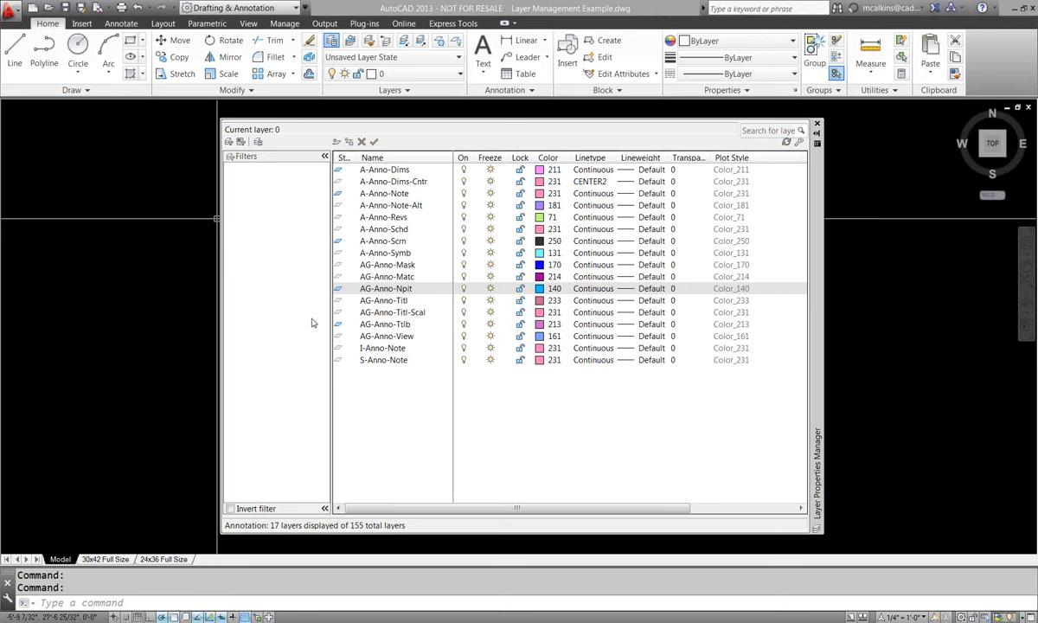
left_click_drag(539, 155, 523, 95)
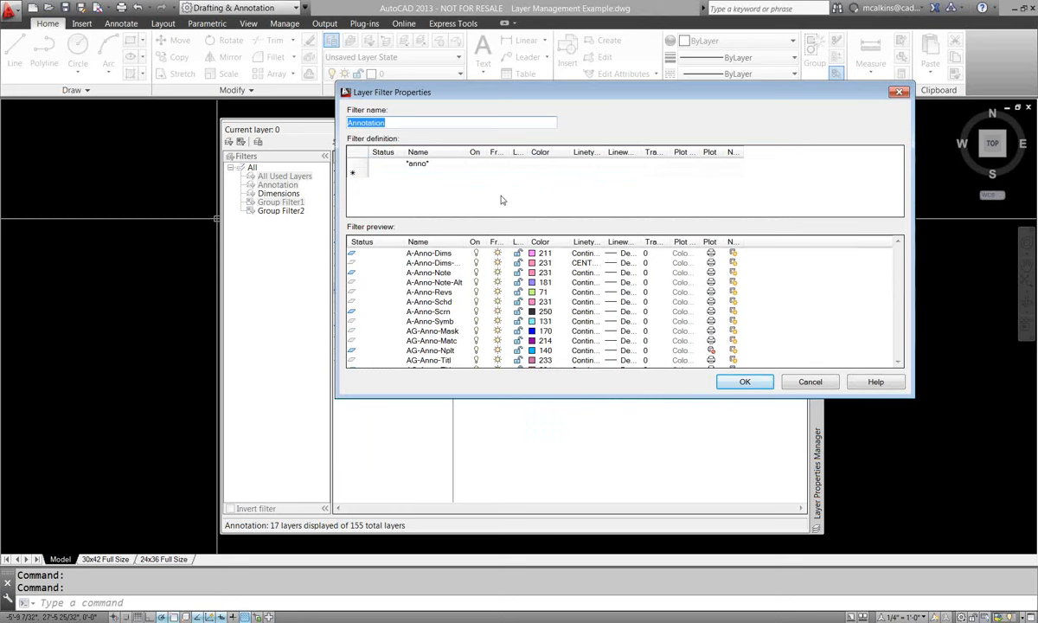
left_click(809, 381)
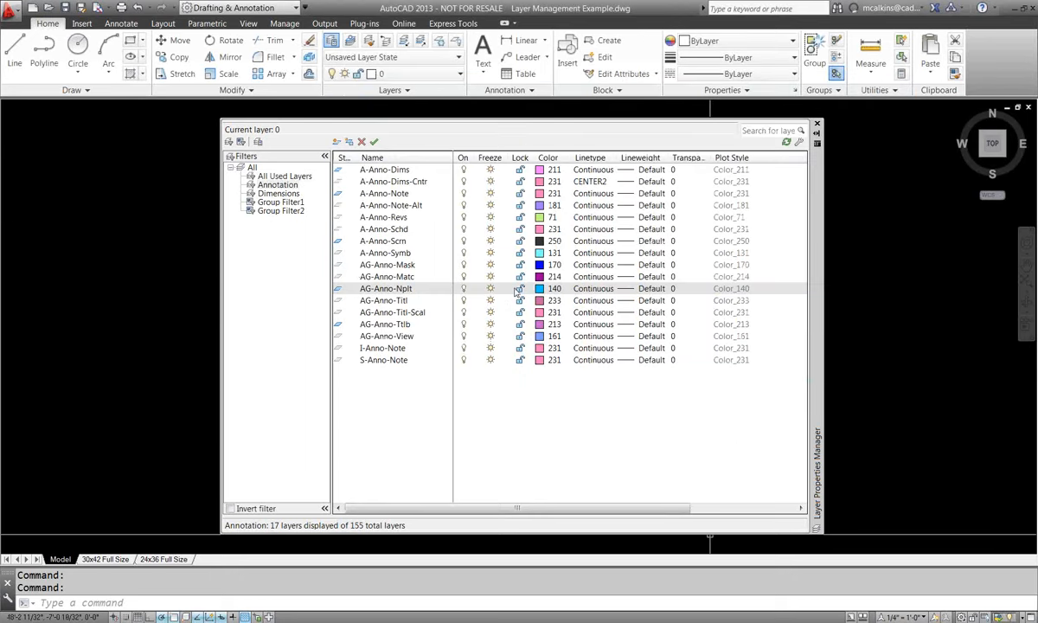
left_click_drag(817, 258, 816, 251)
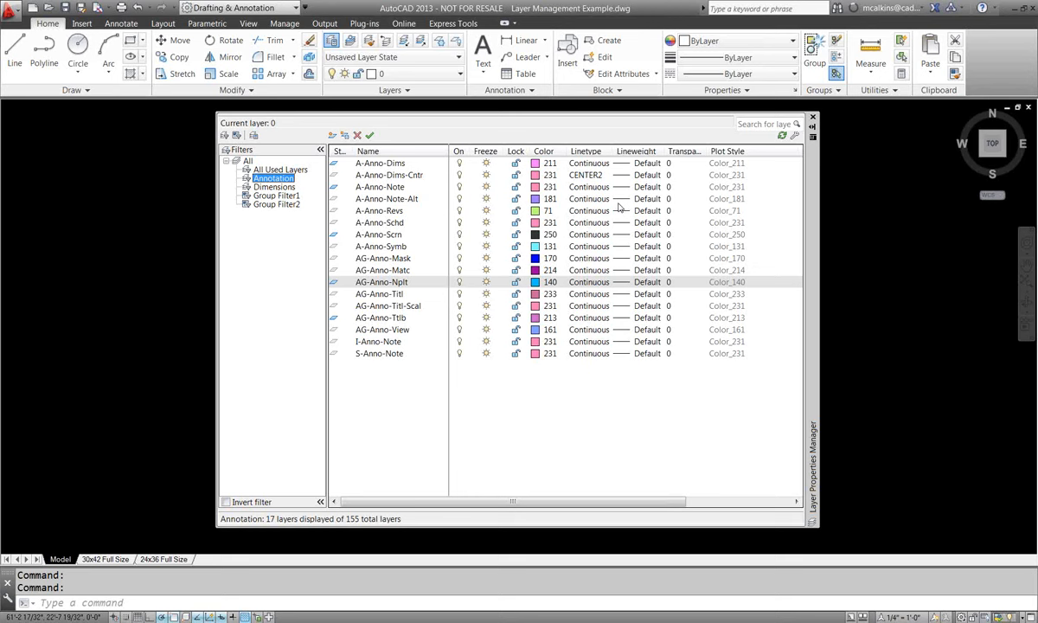
left_click(812, 117)
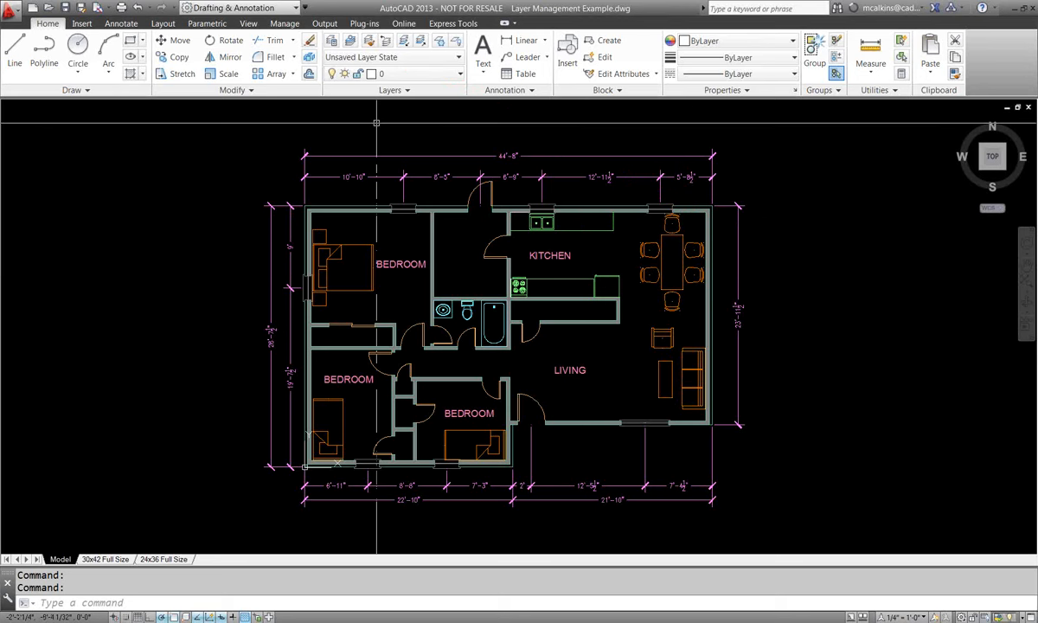
Set the Layer Properties Manager to the All filter, review the layer list from its beginning, and close the manager.
left_click(310, 40)
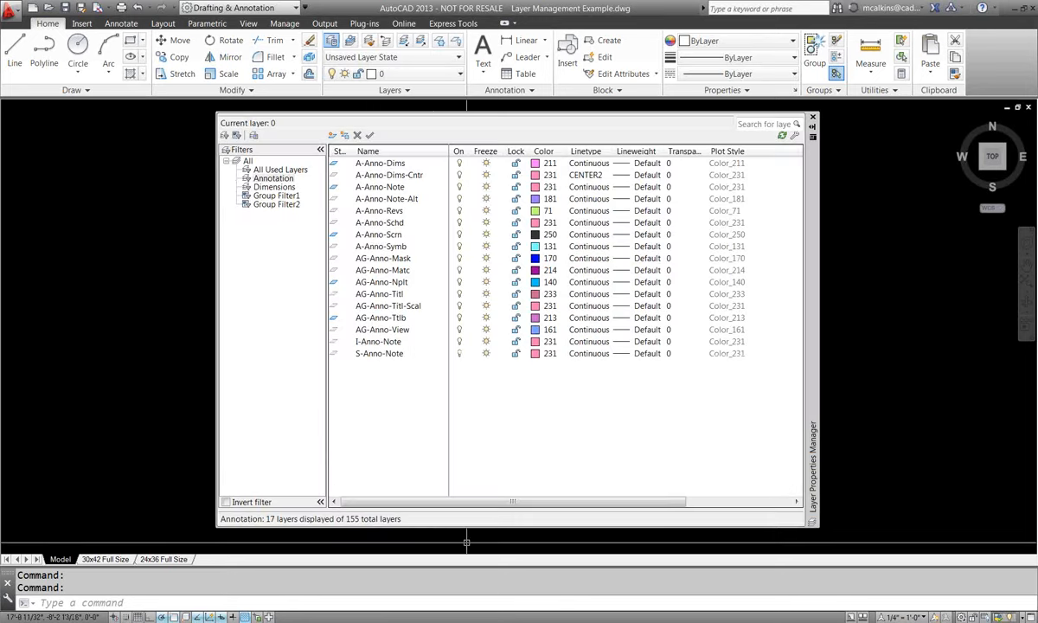
left_click(248, 161)
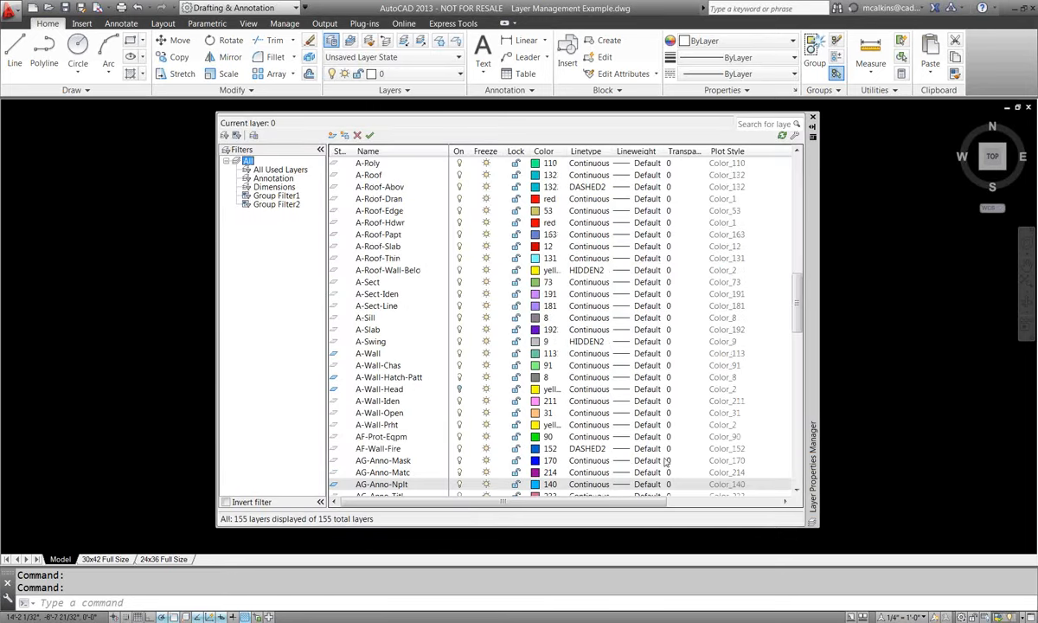
left_click_drag(798, 308, 798, 186)
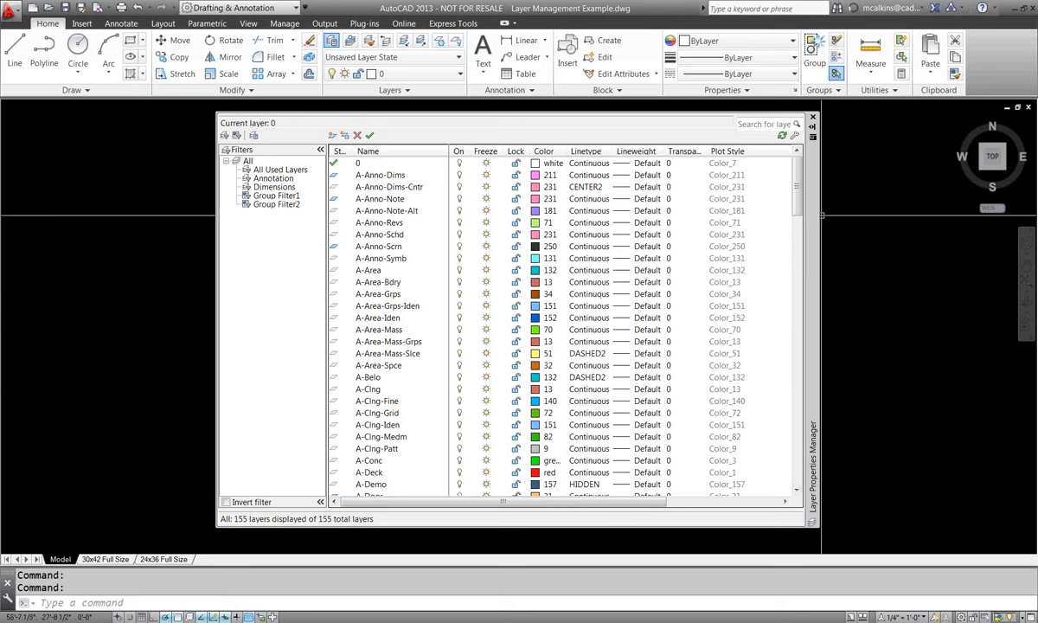
mouse_move(822, 214)
left_mouse_down()
mouse_move(610, 166)
mouse_move(848, 394)
mouse_move(843, 206)
left_mouse_up()
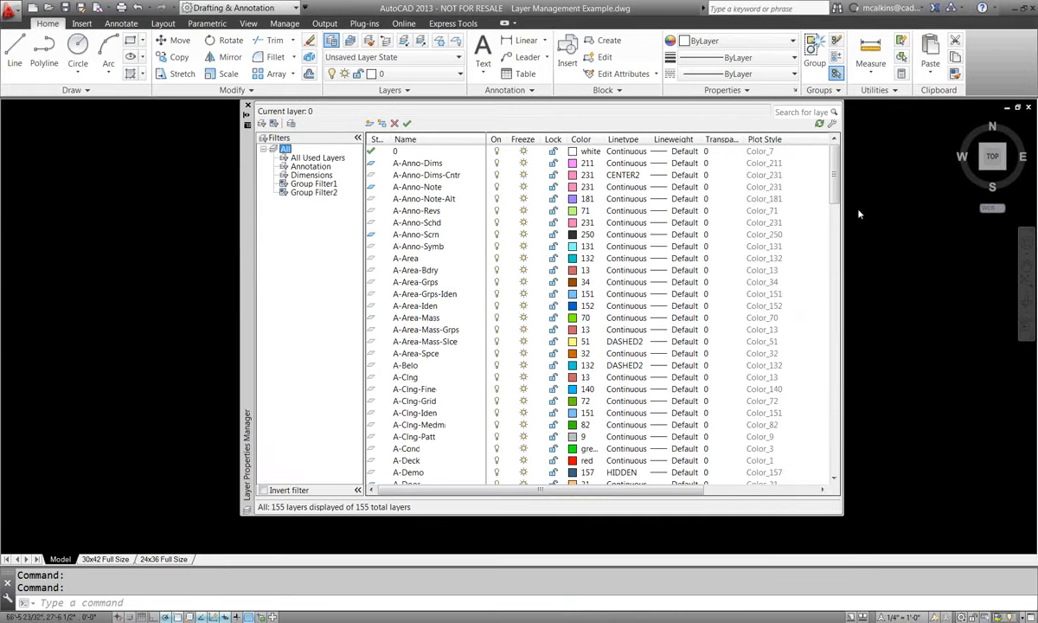
left_click(247, 106)
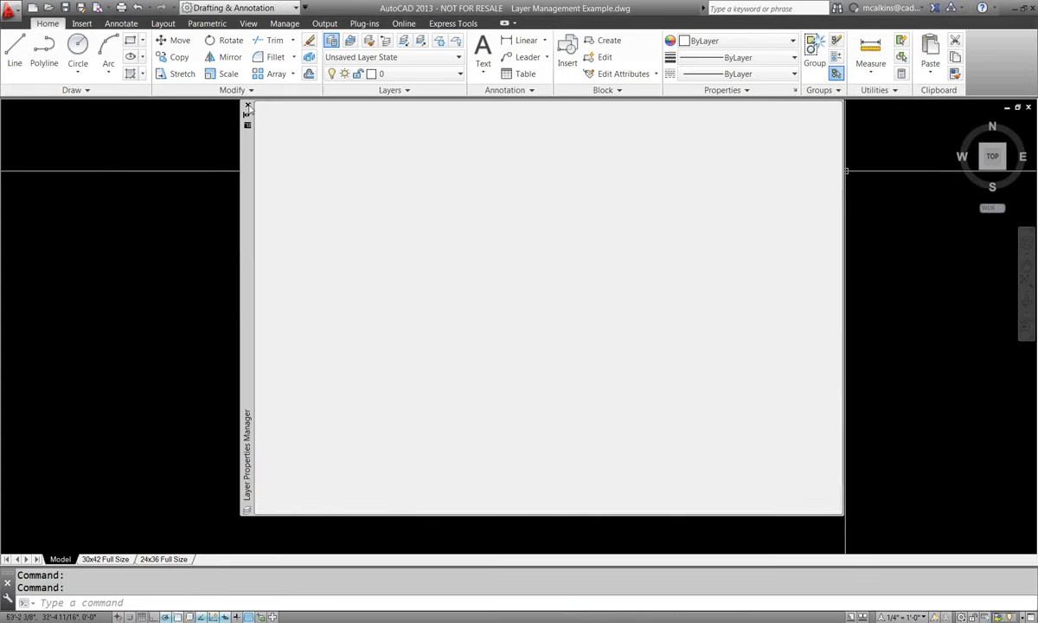
Inspect the saved layer states and the layer state commands offered on the ribbon without choosing any.
left_click(459, 57)
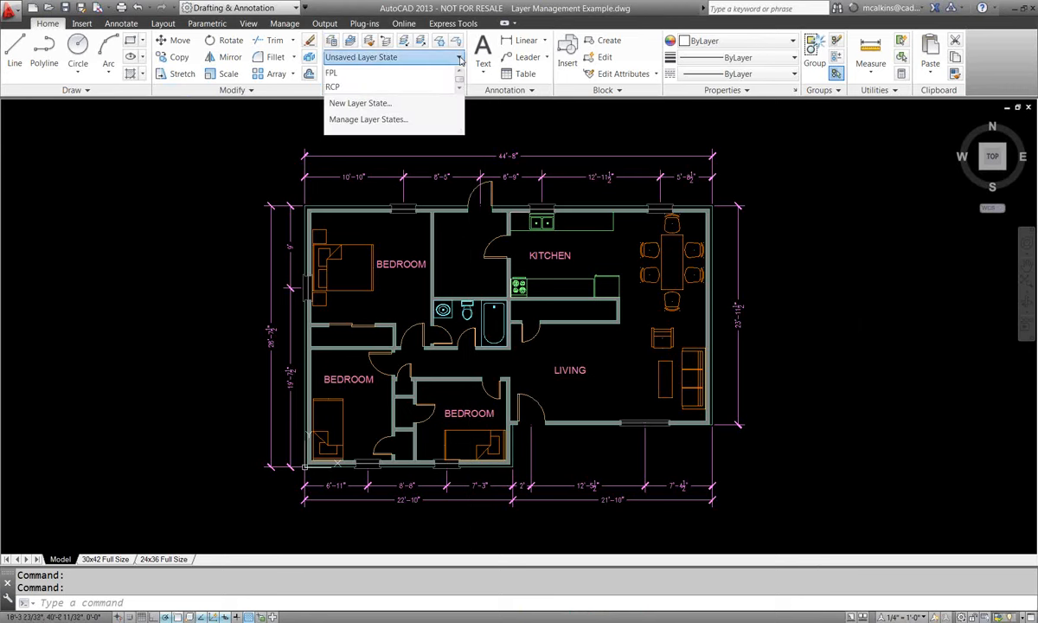
left_click(459, 57)
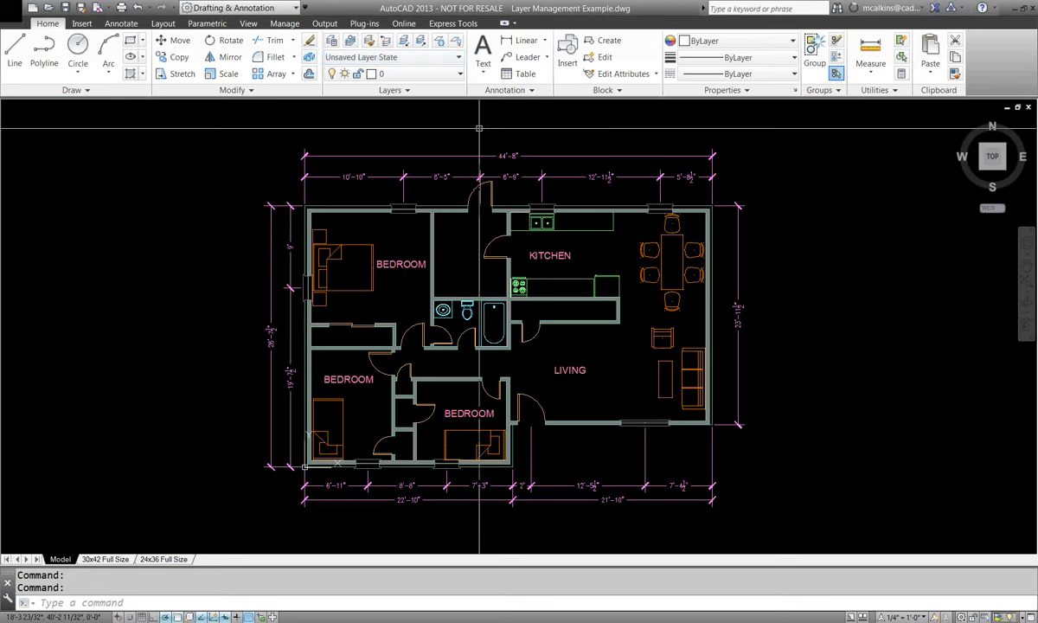
left_click(459, 61)
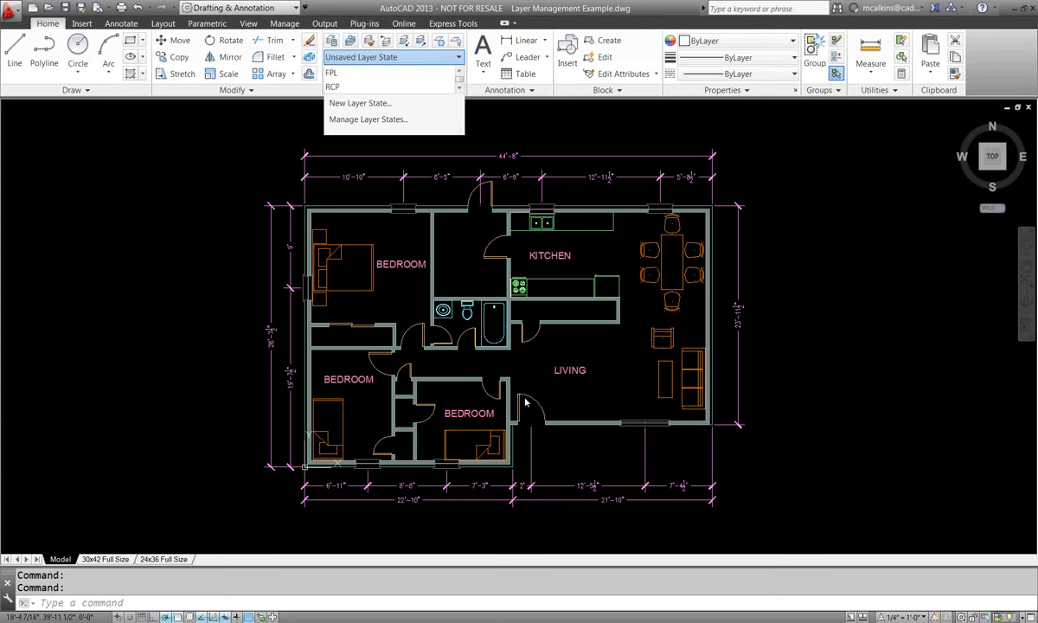
left_click(625, 374)
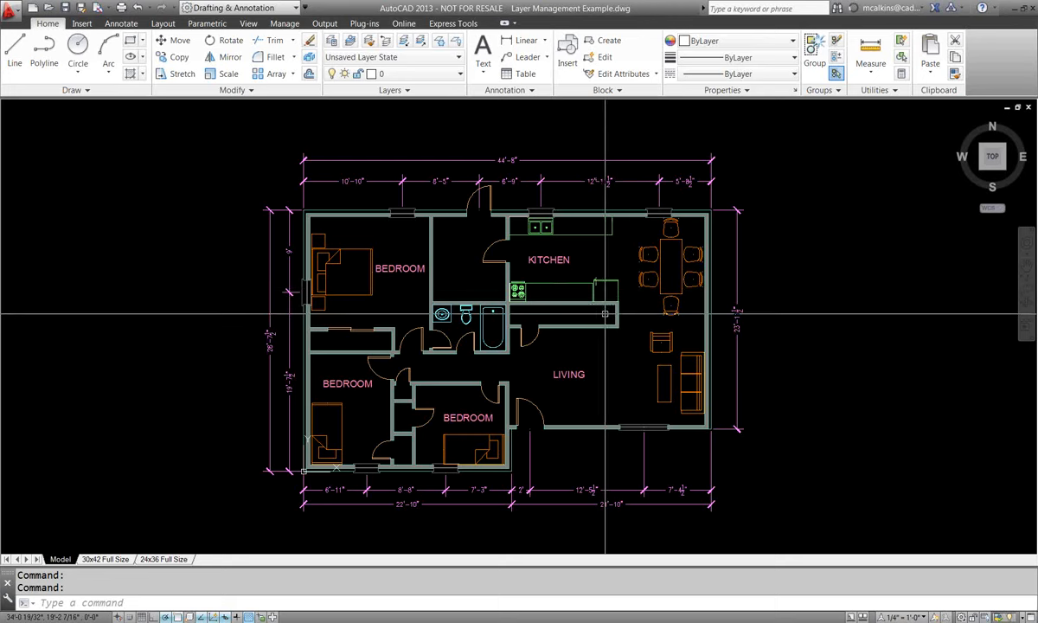
middle_click_drag(537, 300, 526, 297)
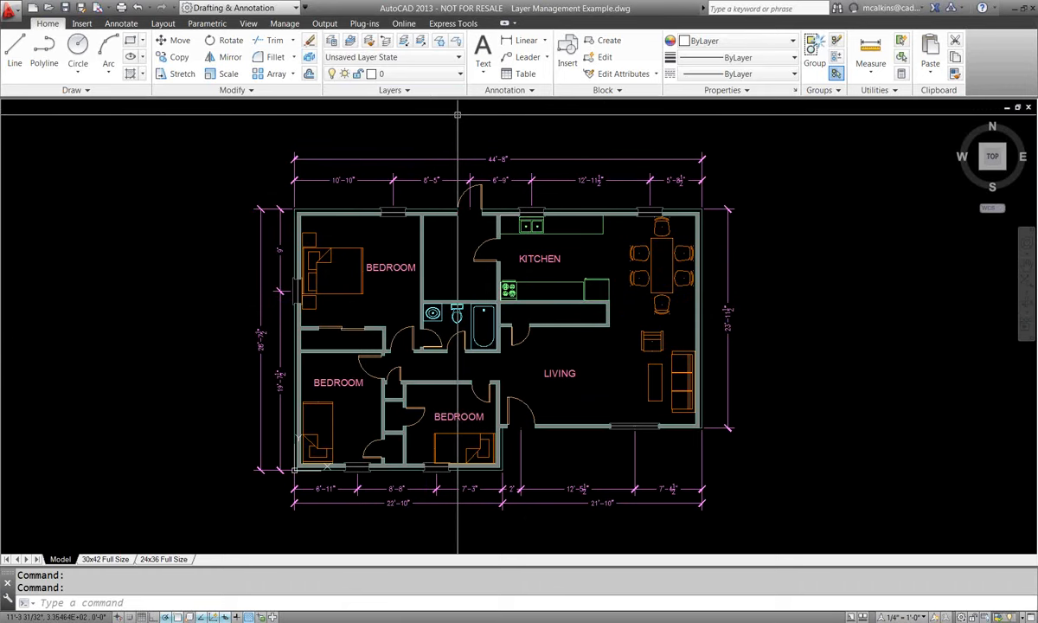
Review the layers' property columns through Plot in the Layer Properties Manager, and close it.
left_click(330, 41)
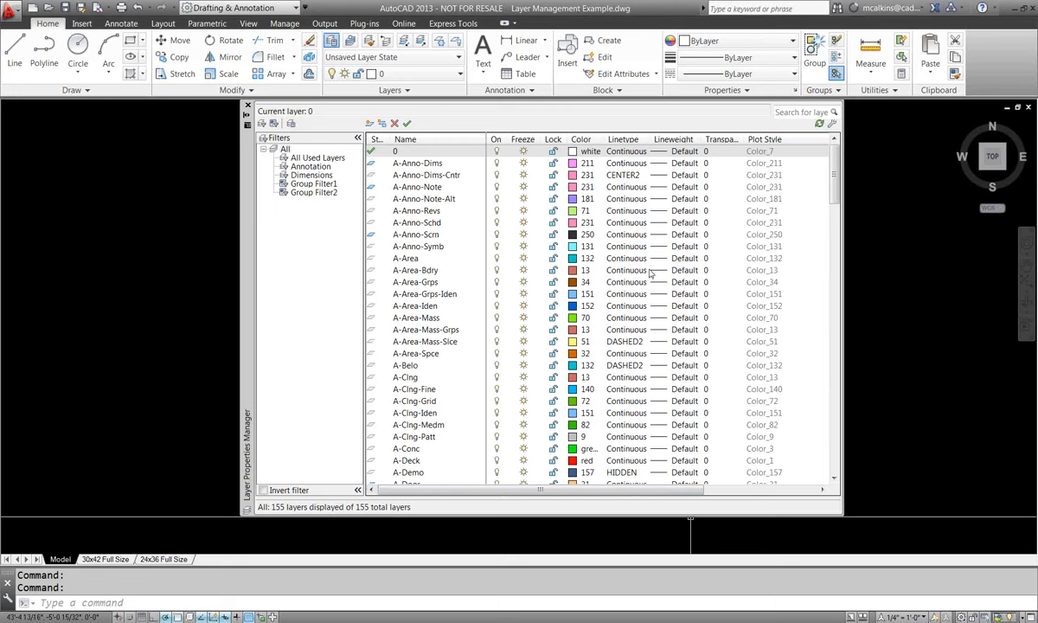
left_click_drag(666, 490, 713, 494)
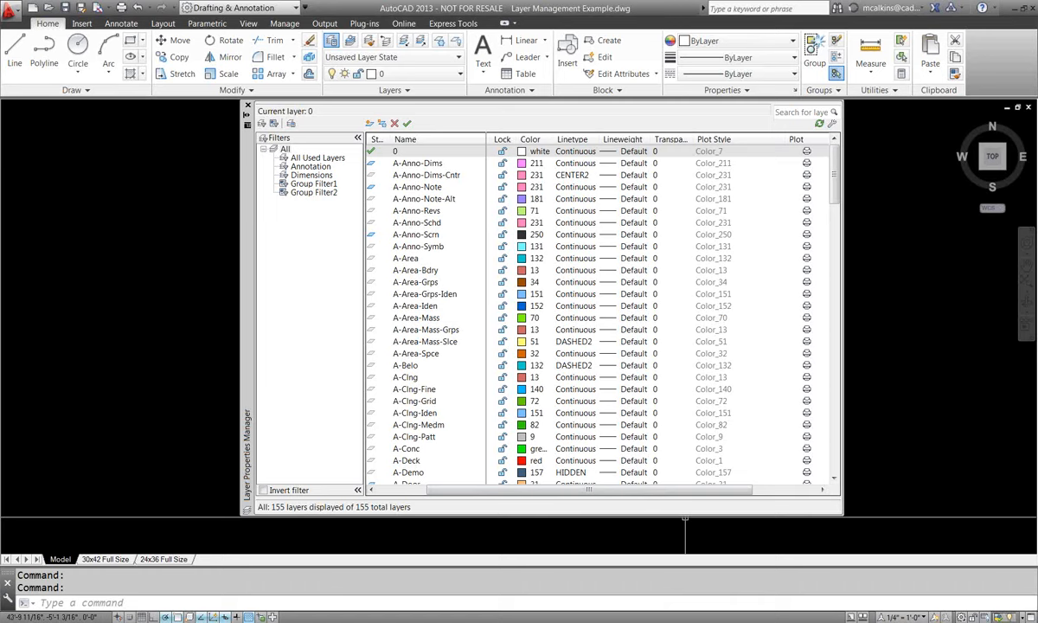
left_click(248, 106)
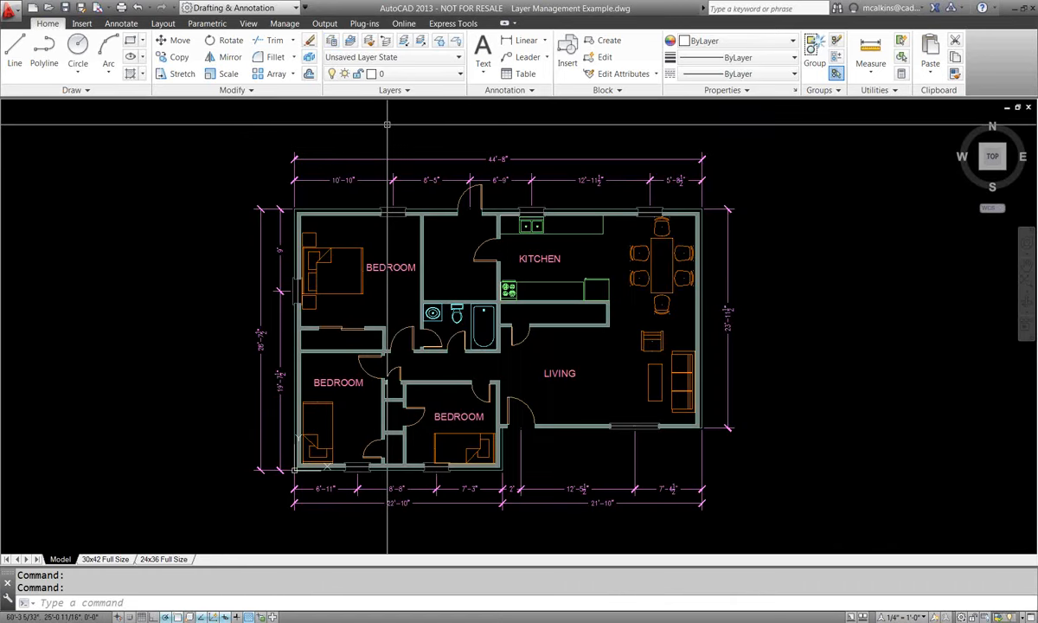
Restore the saved layer state RCP in the floor plan.
left_click(434, 58)
left_click(334, 86)
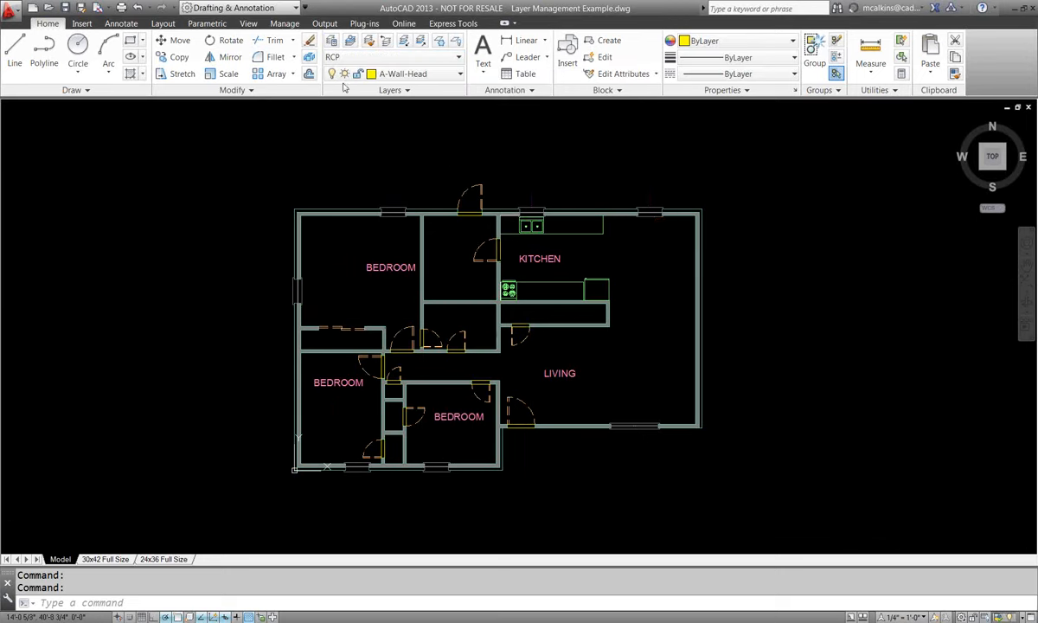
Examine how the door beside the kitchen, its header lines and the rest of the plan are displayed in the RCP state.
scroll(486, 262, "up", 10)
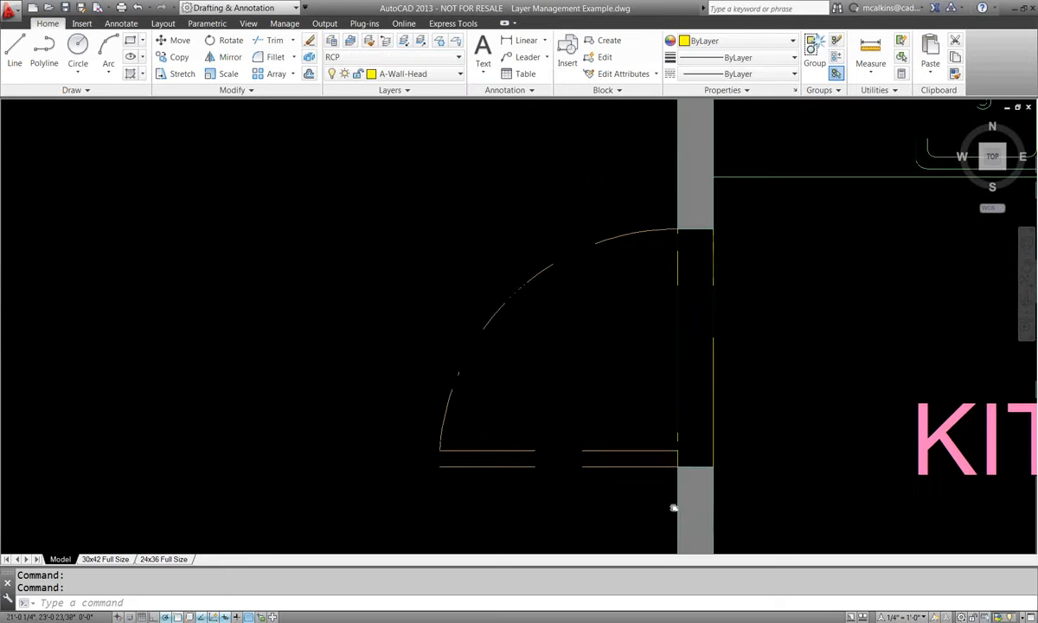
scroll(615, 248, "down", 5)
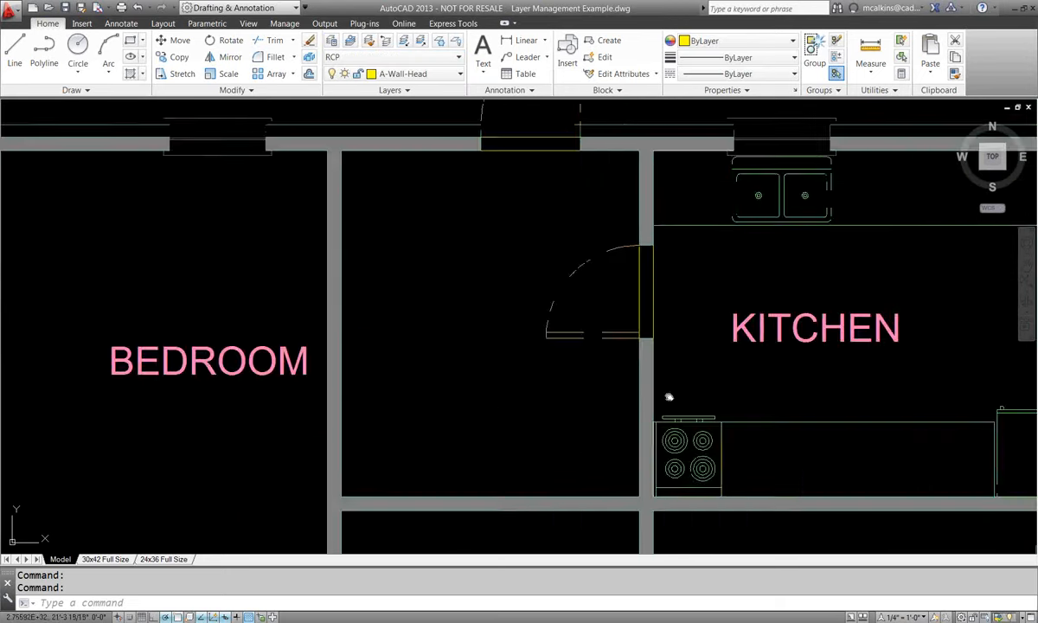
scroll(670, 396, "up", 6)
scroll(598, 281, "down", 5)
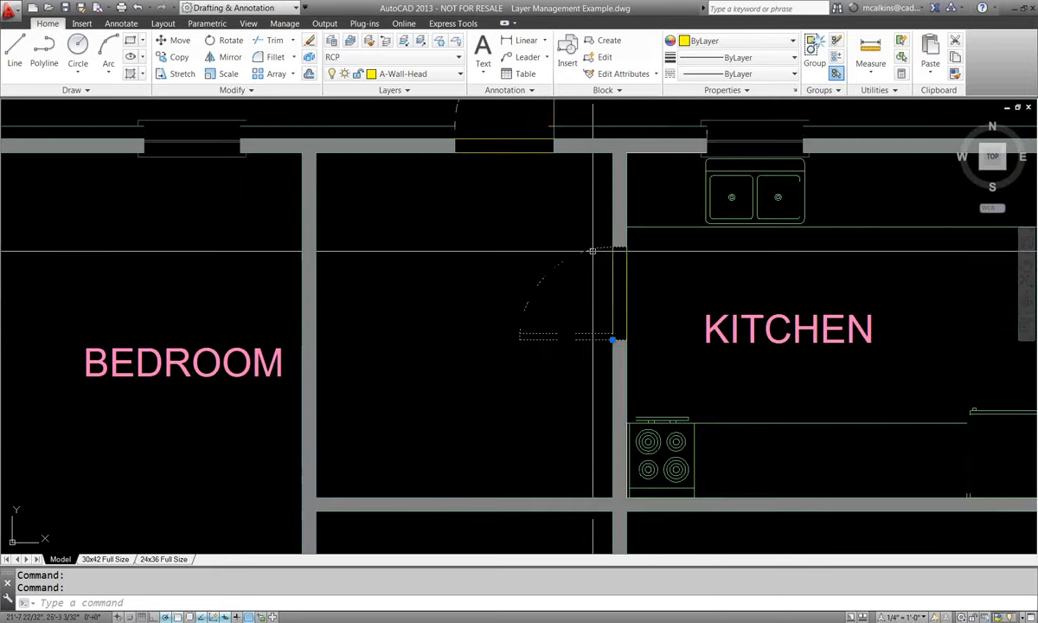
scroll(630, 305, "up", 4)
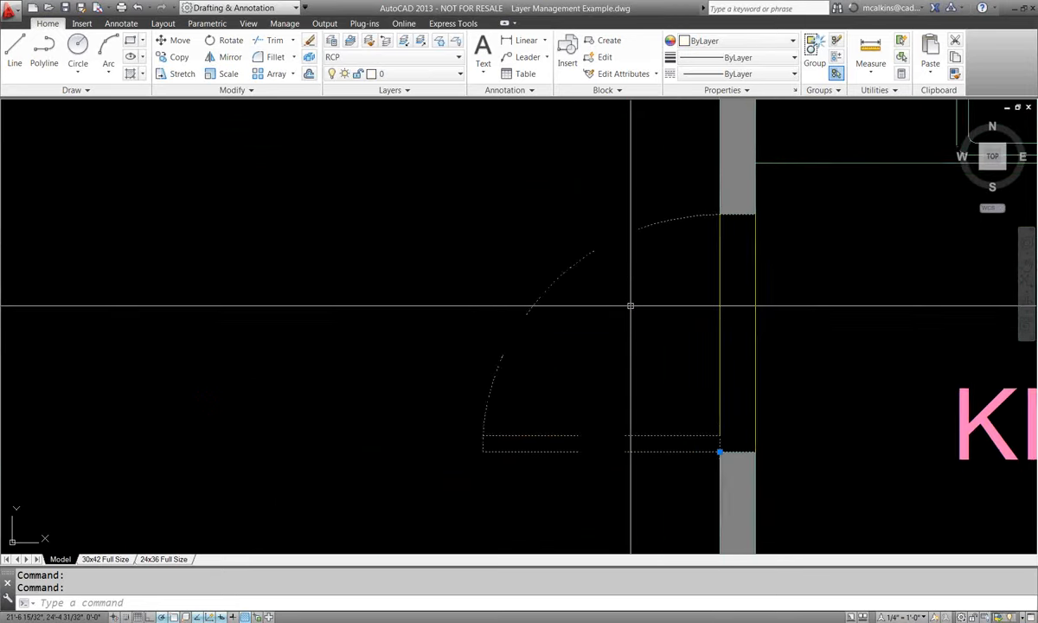
scroll(631, 305, "down", 4)
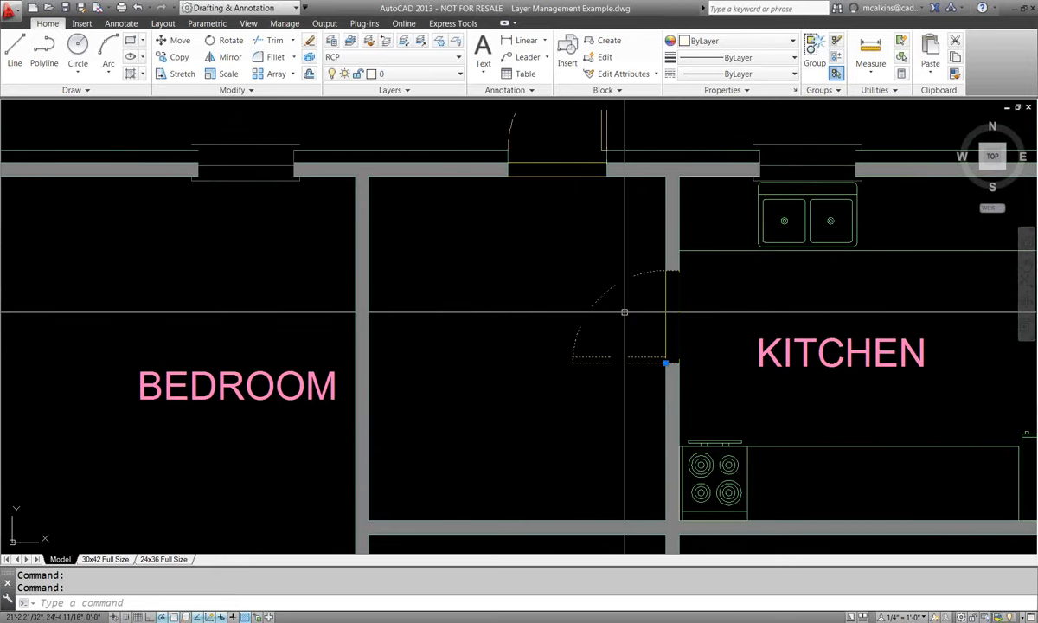
scroll(625, 311, "down", 3)
middle_click_drag(615, 312, 568, 316)
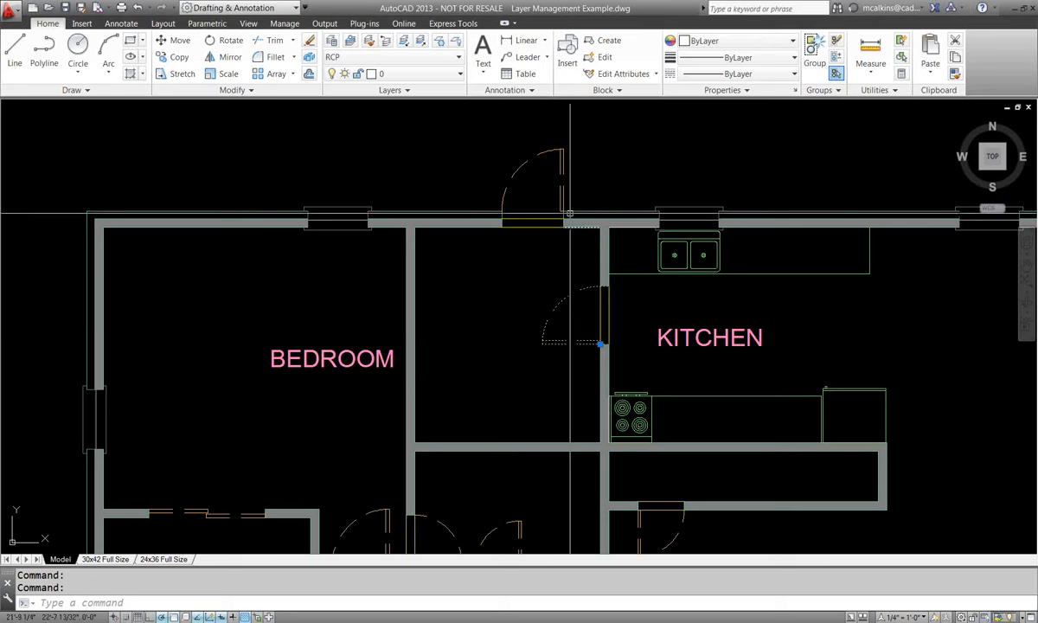
scroll(529, 255, "down", 3)
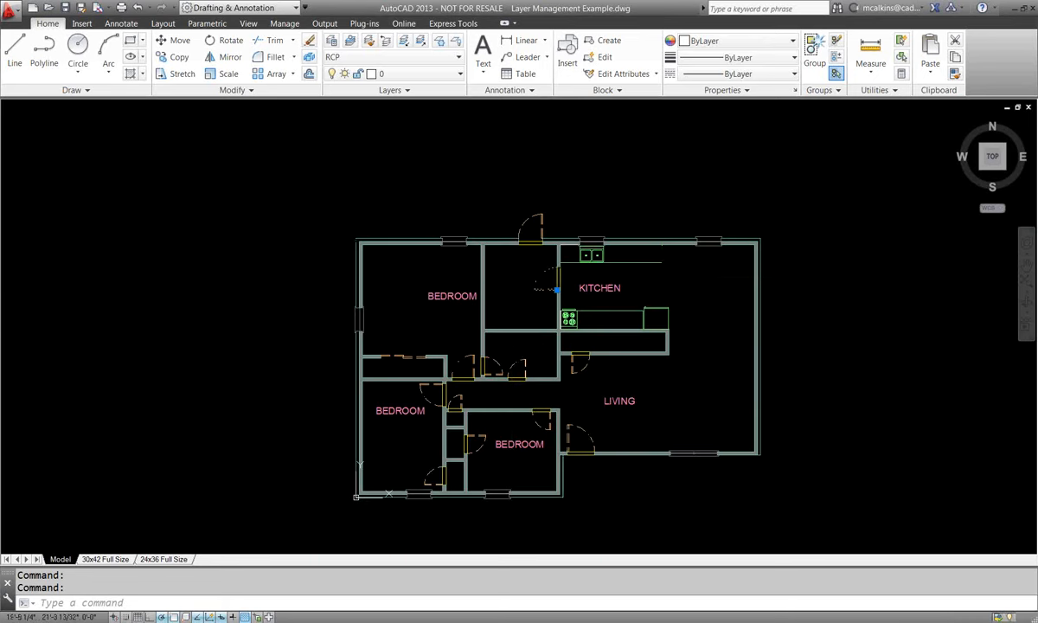
scroll(519, 346, "up", 2)
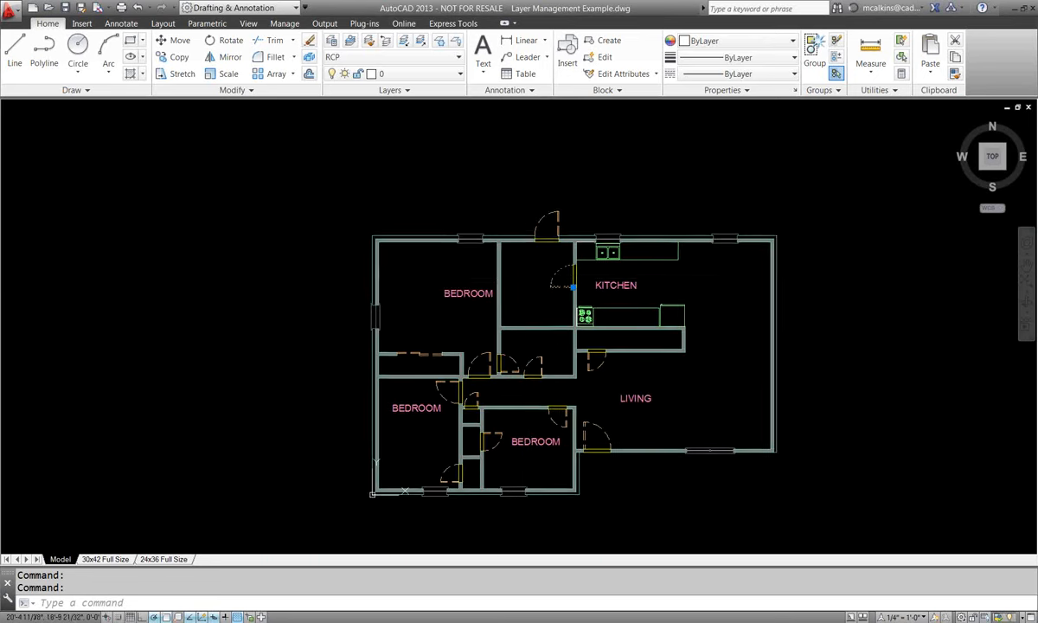
scroll(551, 285, "down", 2)
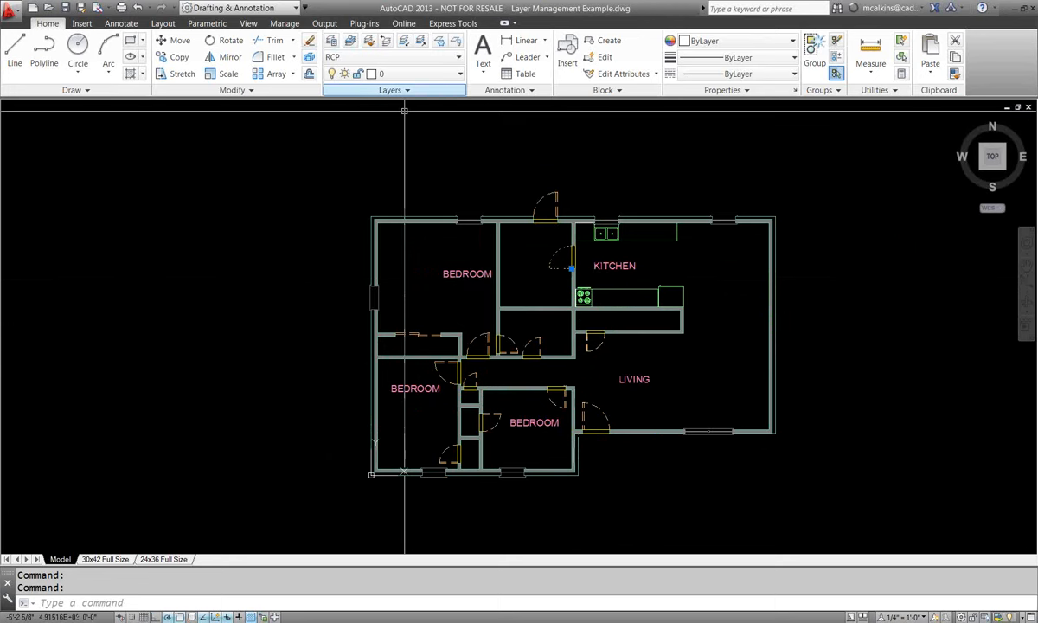
Start a new layer state from the current layer settings and name it New Layer State.
left_click(458, 56)
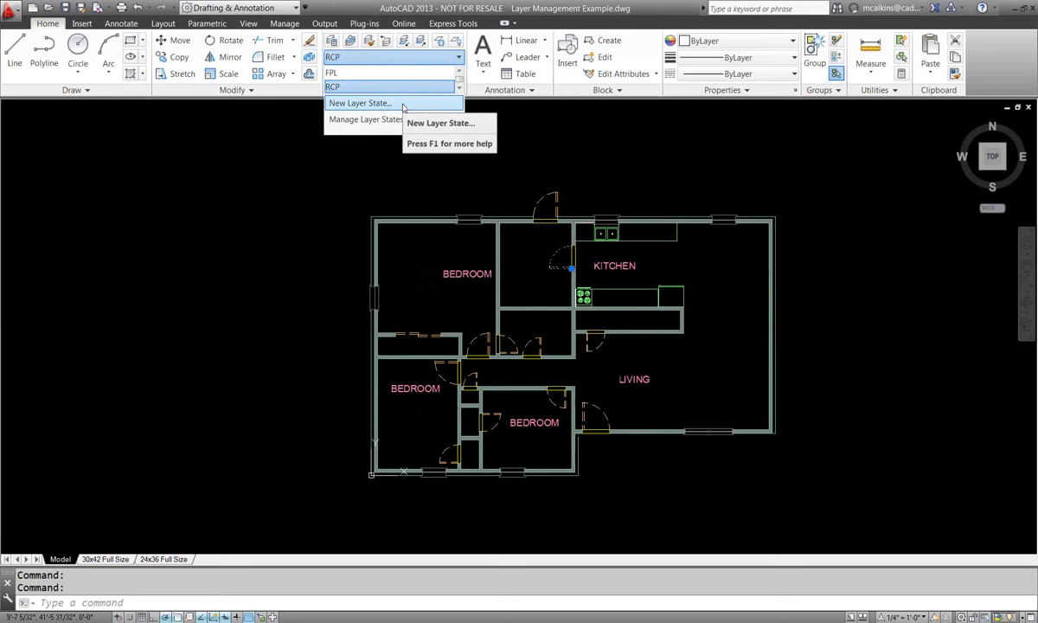
left_click(727, 171)
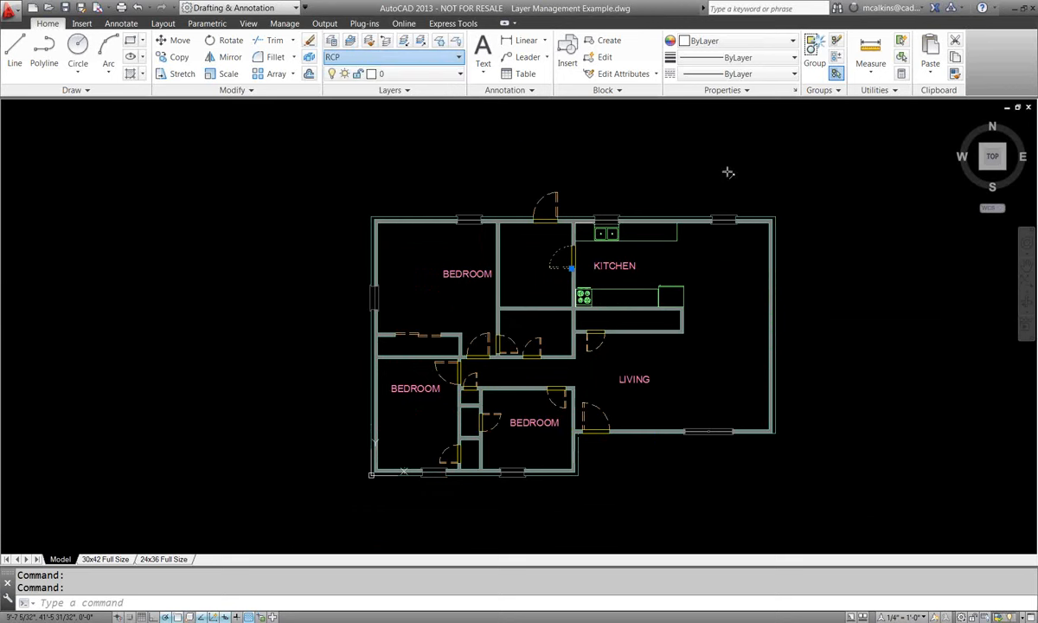
left_click(458, 57)
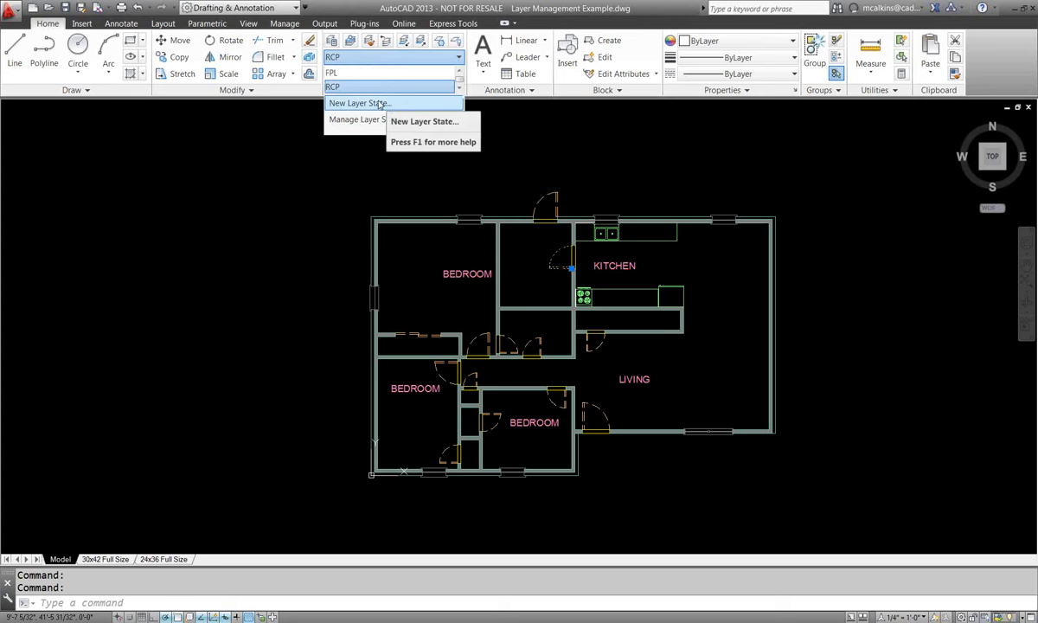
left_click(386, 103)
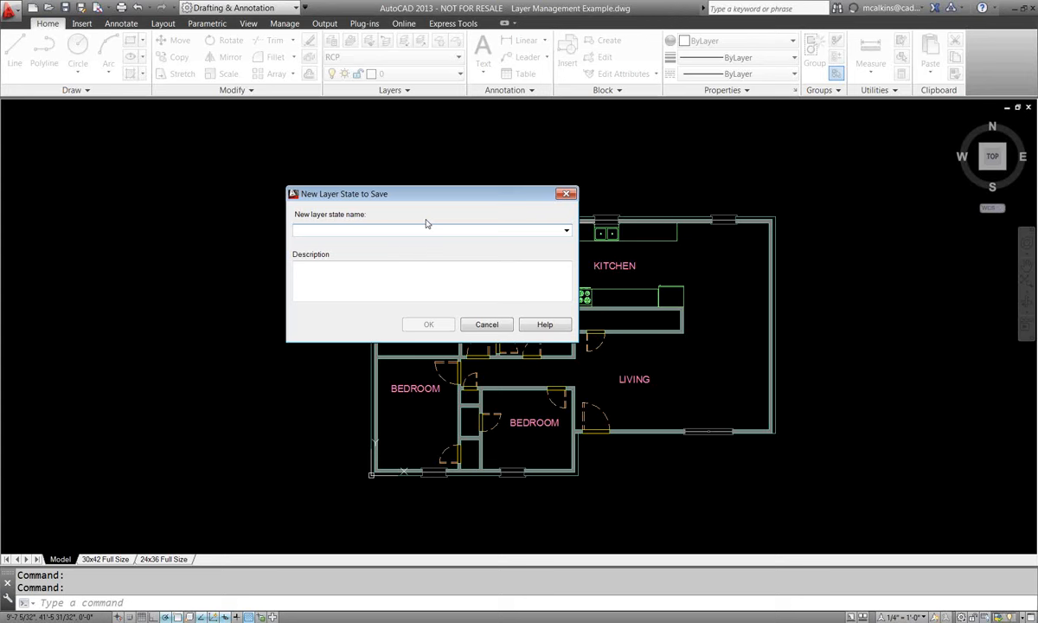
type("Ne")
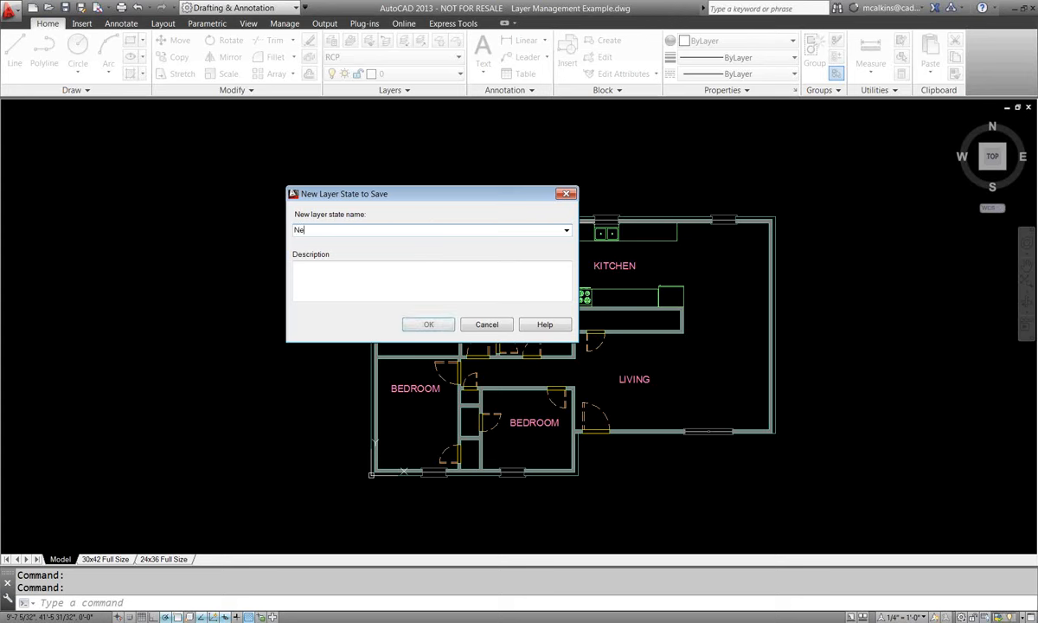
type("w Sta")
key("BackSpace")
key("BackSpace")
key("BackSpace")
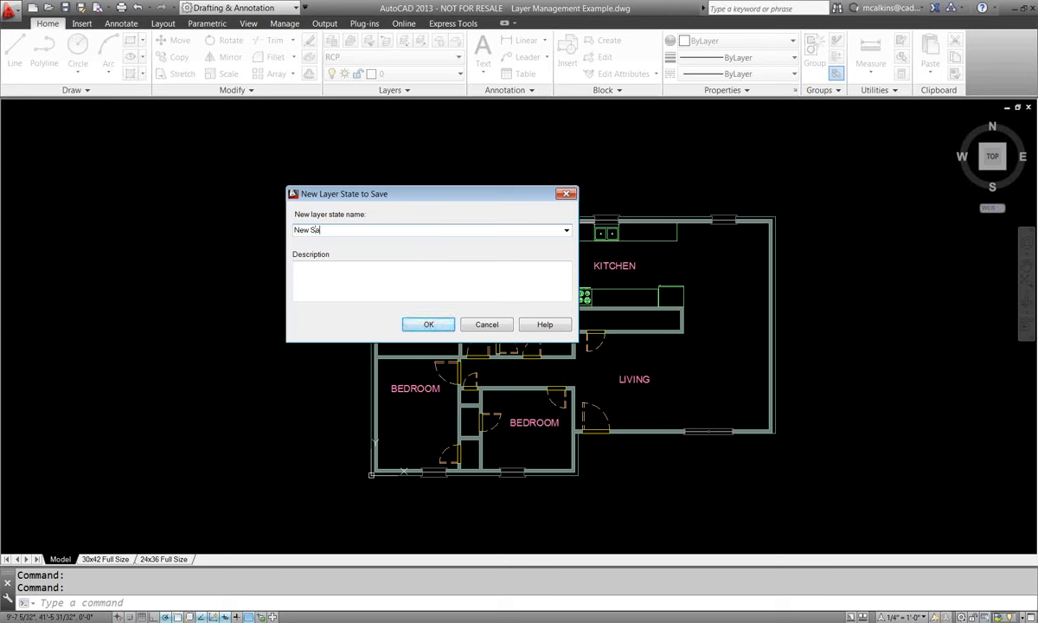
type("Layer State")
Leave the layer state's description empty and save the layer state.
left_click(421, 277)
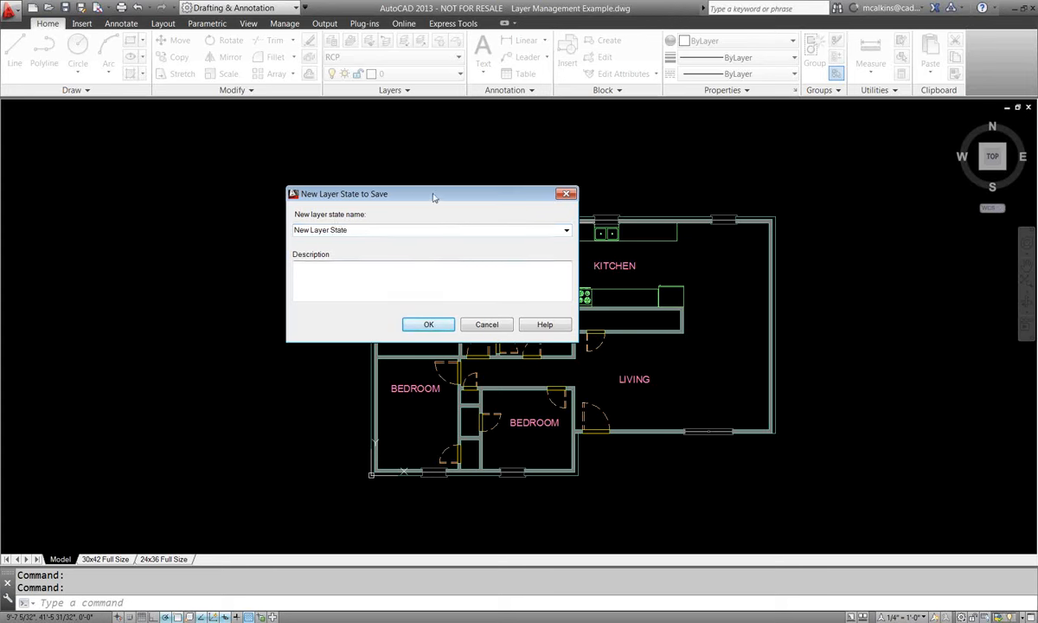
left_click_drag(434, 198, 473, 200)
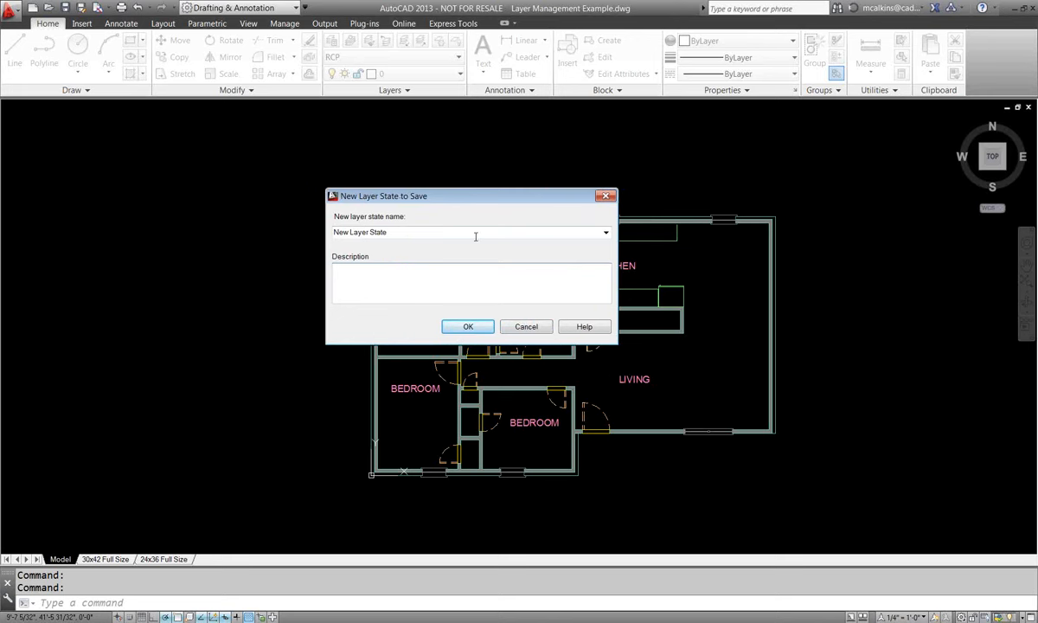
left_click_drag(400, 195, 416, 218)
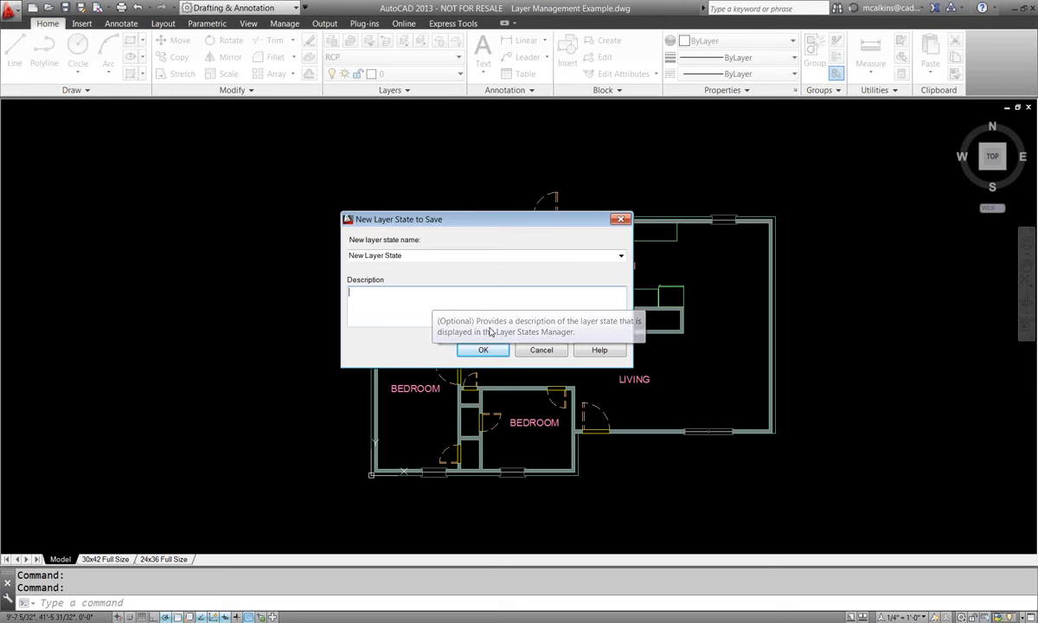
left_click_drag(461, 216, 475, 215)
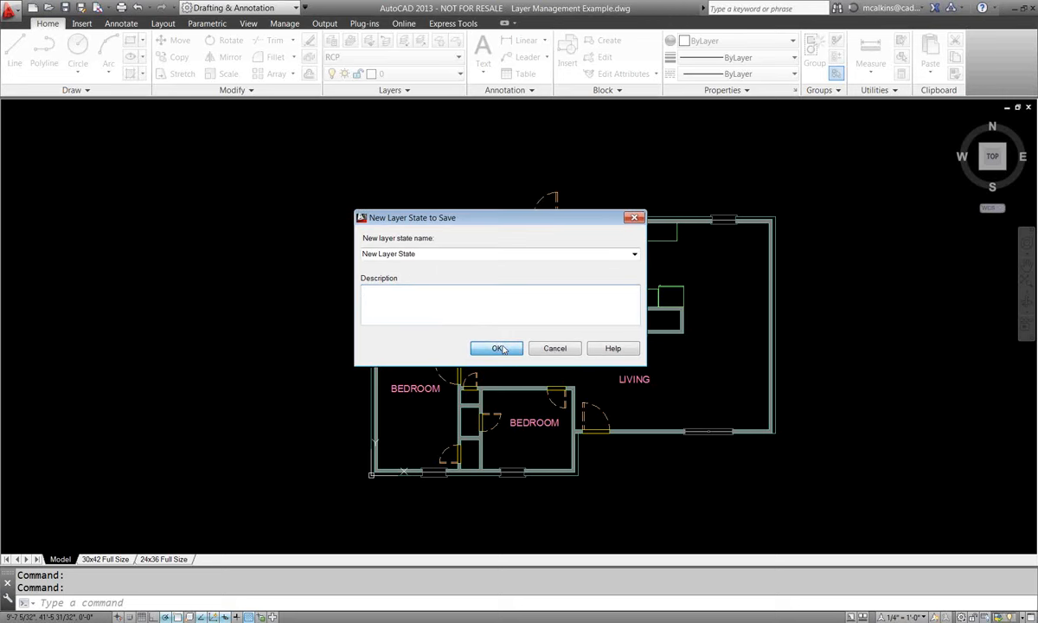
left_click(498, 348)
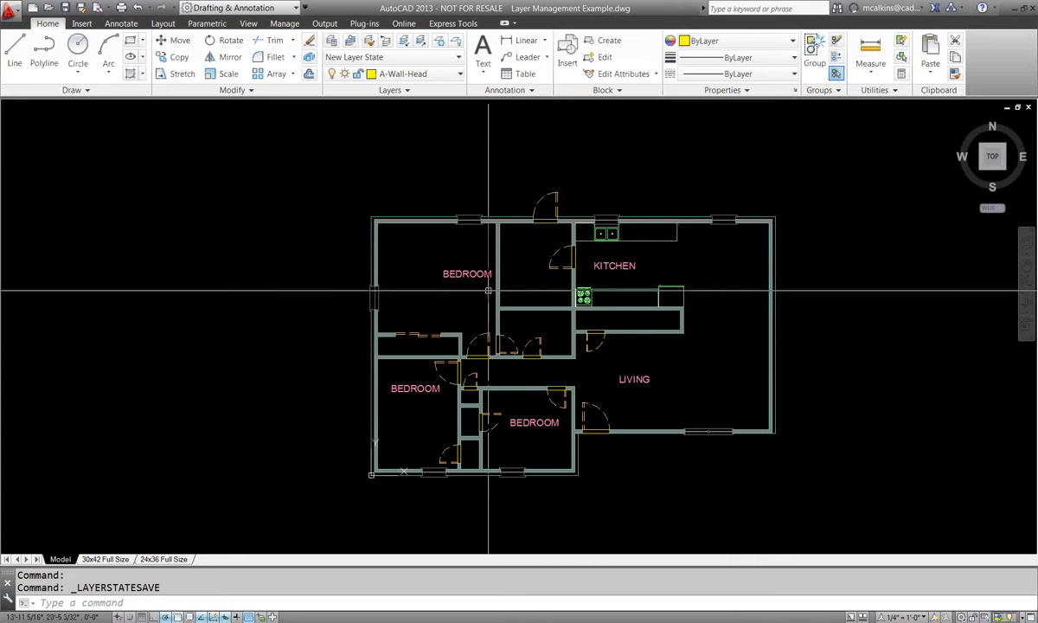
Thaw all layers of the floor plan and turn all layers on.
middle_click_drag(489, 293, 466, 290)
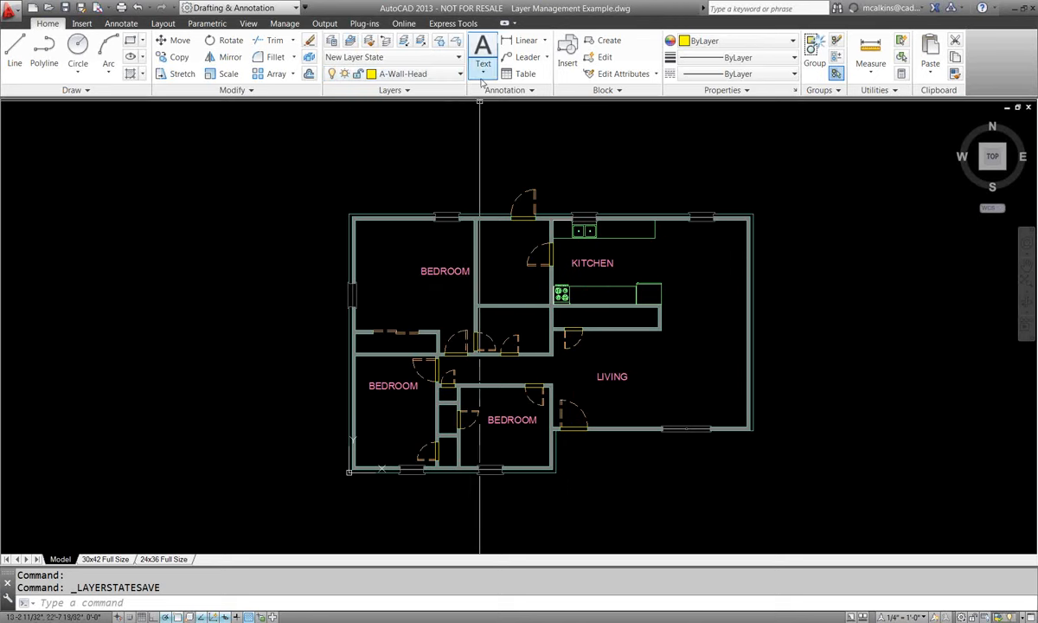
left_click(395, 90)
left_click(349, 105)
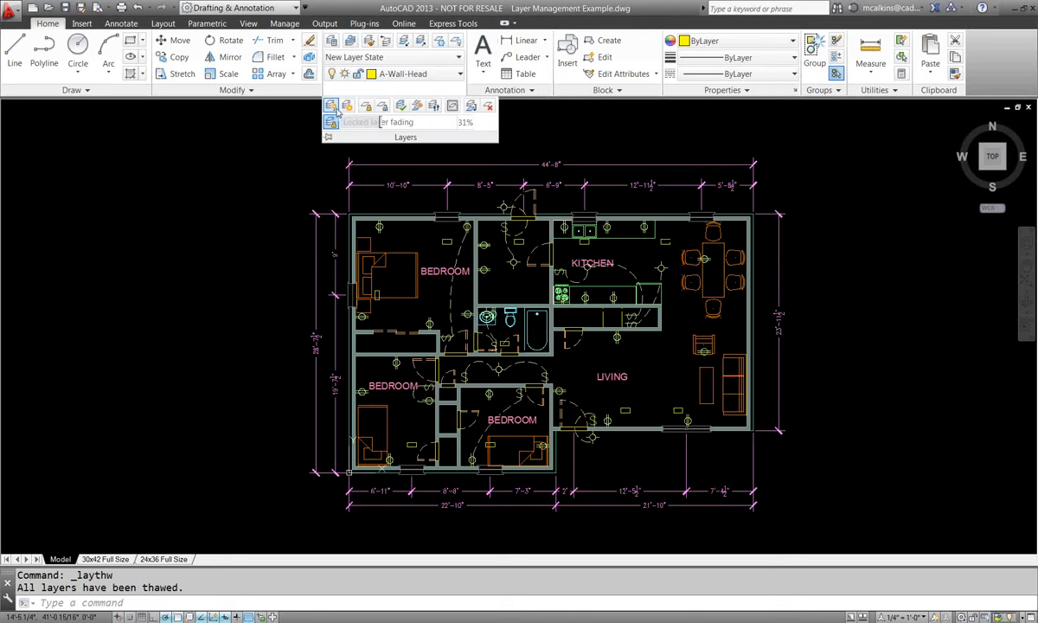
left_click(331, 106)
middle_click_drag(812, 410, 790, 406)
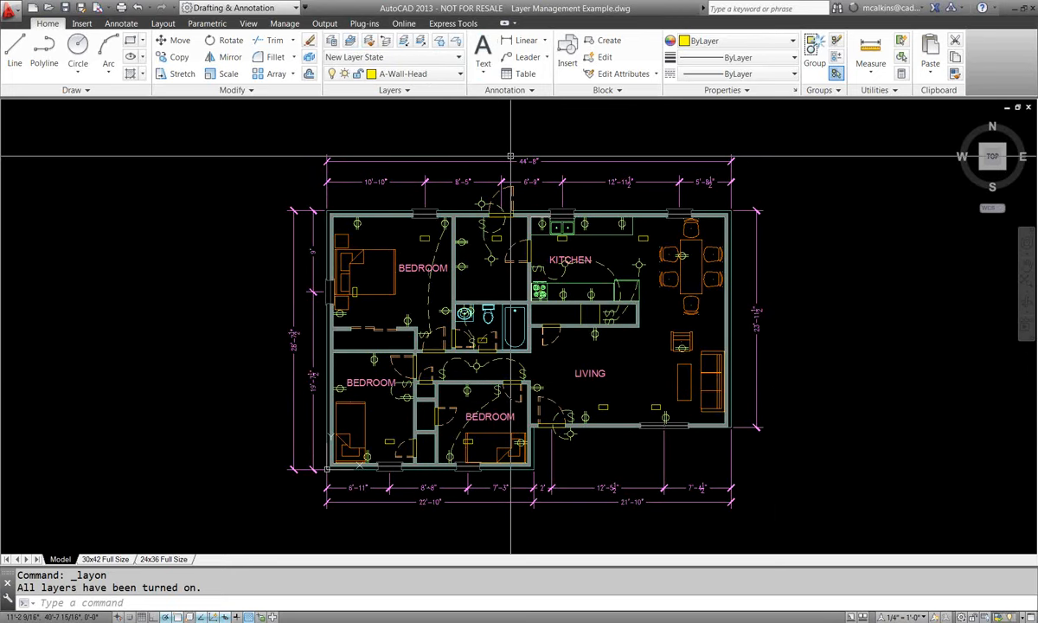
mouse_move(509, 200)
middle_mouse_down()
mouse_move(500, 232)
mouse_move(500, 214)
middle_mouse_up()
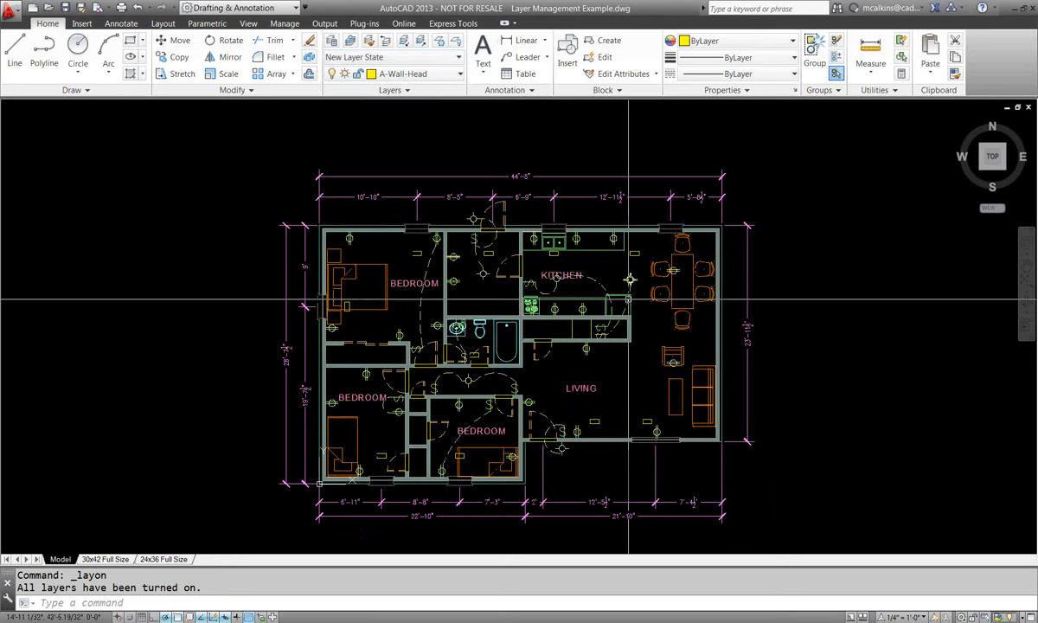
middle_click_drag(617, 304, 616, 305)
Check the list of saved layer states for the newly saved entry.
left_click(415, 57)
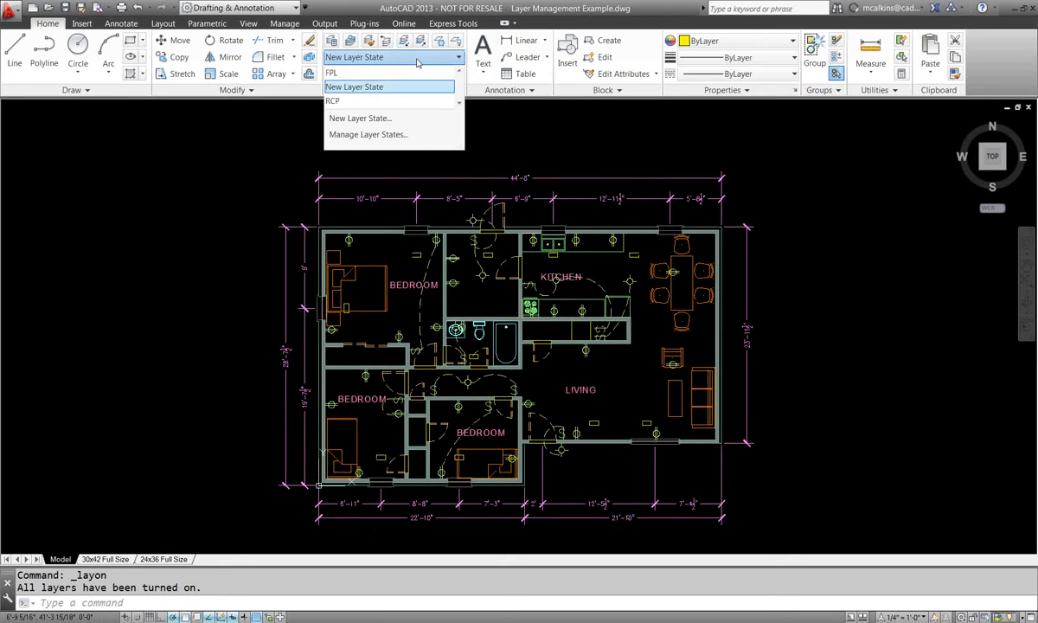
left_click(416, 63)
middle_click_drag(601, 255, 614, 250)
left_click(406, 57)
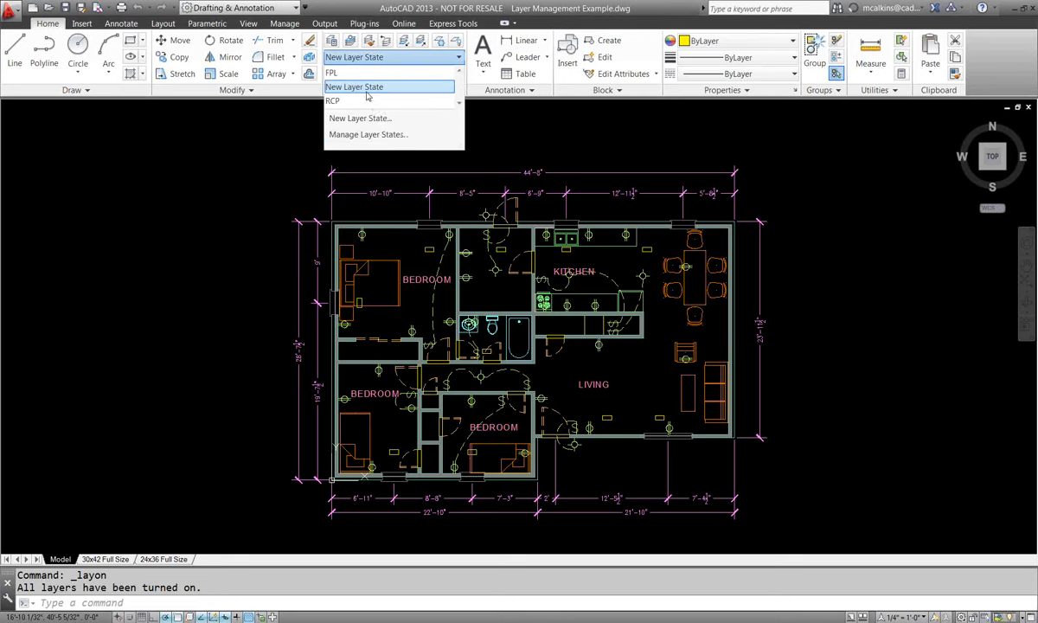
left_click(368, 90)
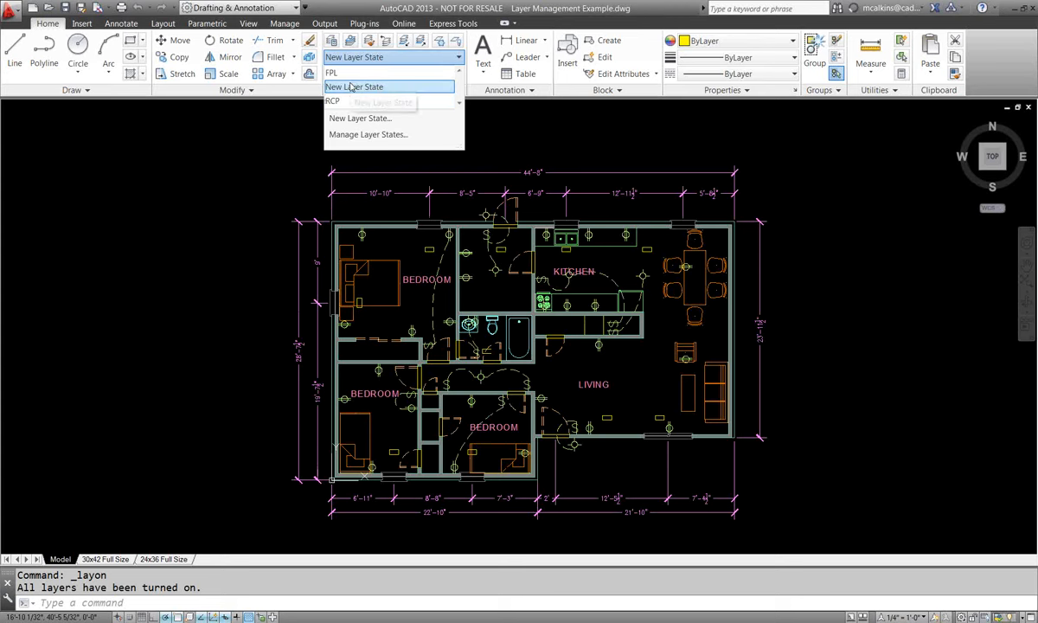
left_click(350, 87)
Switch the plan through the saved layer states FPL and RCP, ending on New Layer State.
left_click(389, 57)
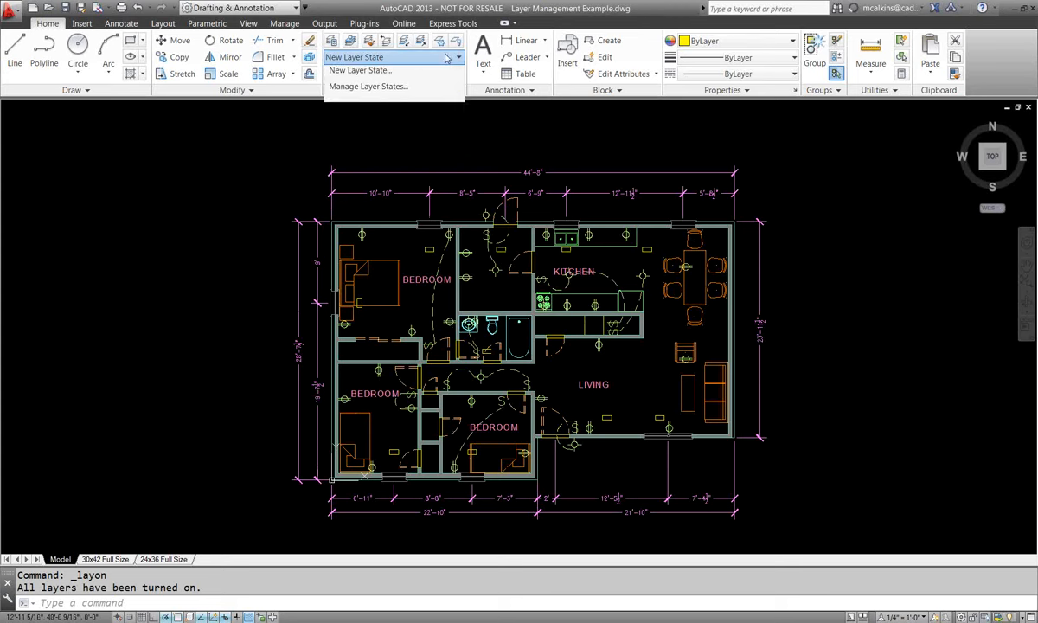
left_click(346, 73)
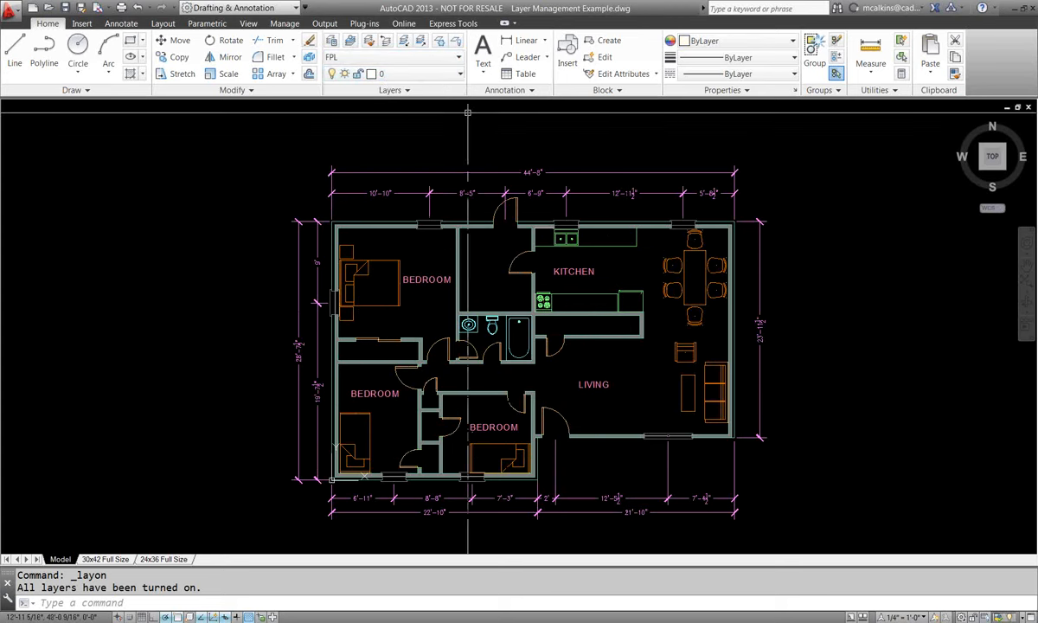
left_click(389, 57)
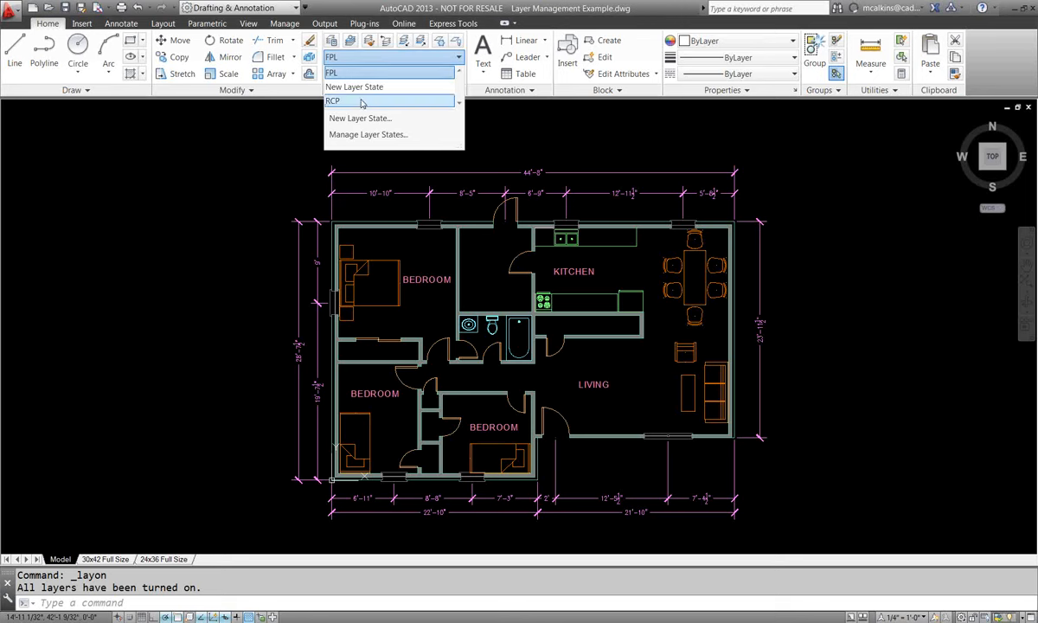
left_click(356, 102)
left_click(456, 62)
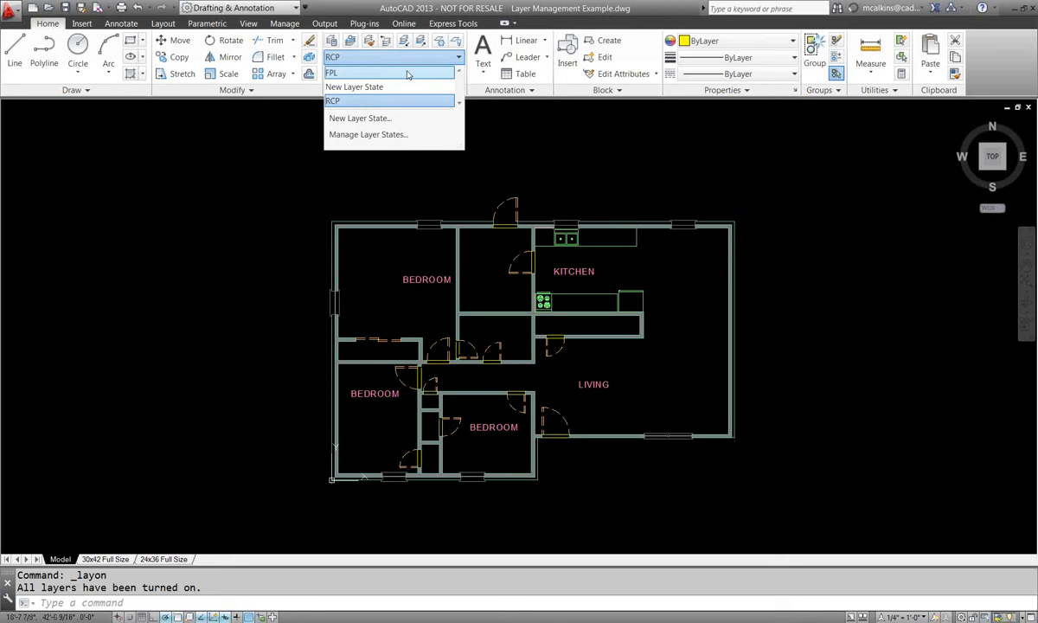
left_click(356, 86)
mouse_move(685, 397)
middle_mouse_down()
mouse_move(692, 364)
mouse_move(714, 374)
mouse_move(686, 394)
middle_mouse_up()
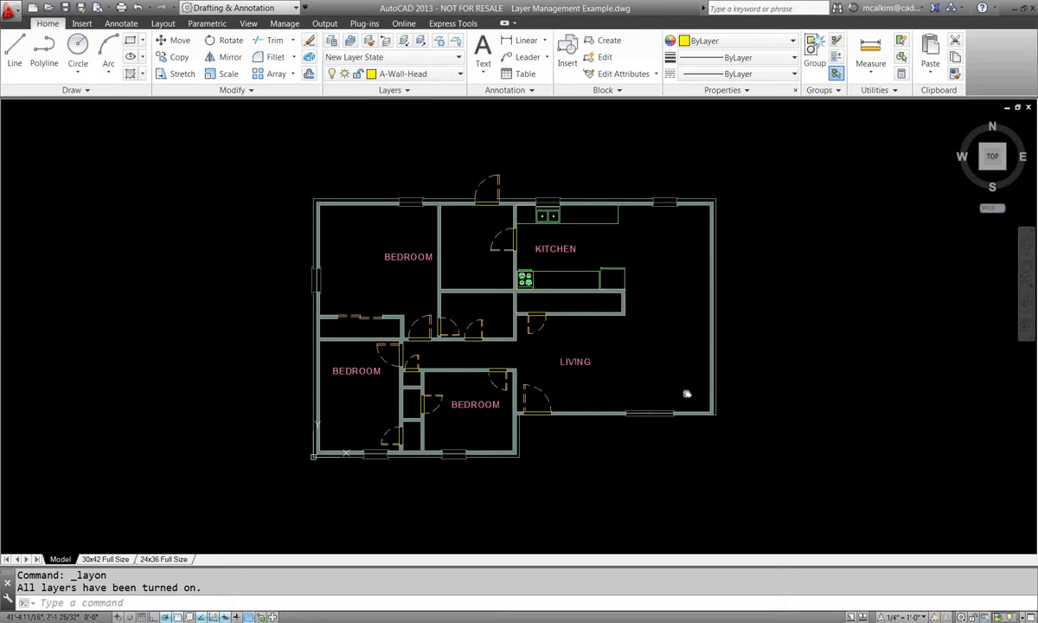
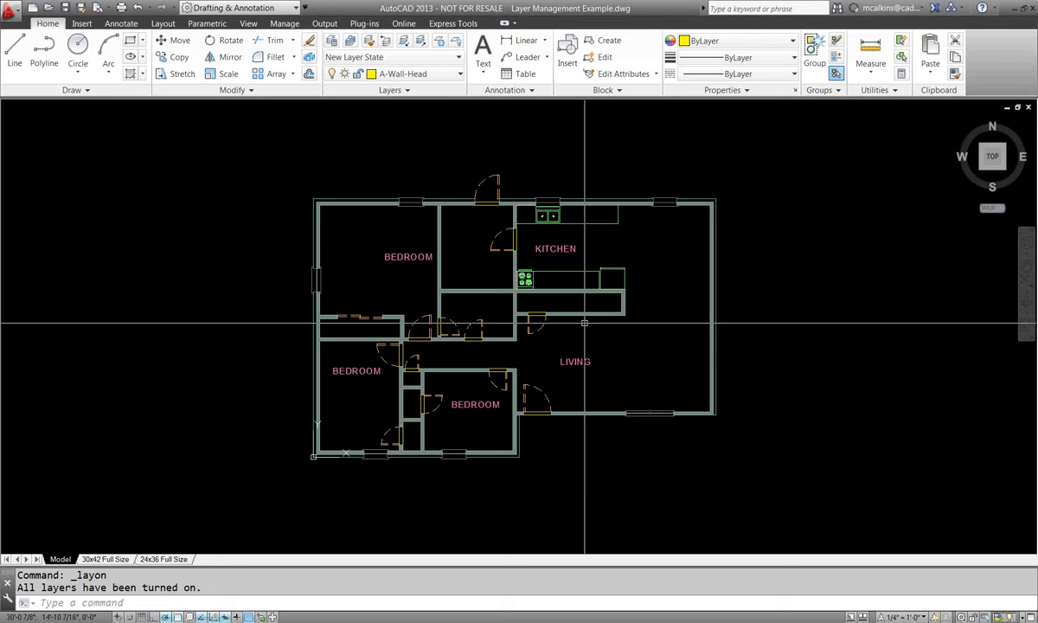
Freeze the layers of the room labels and the kitchen equipment by picking objects in the plan.
scroll(554, 329, "up", 2)
scroll(554, 330, "down", 2)
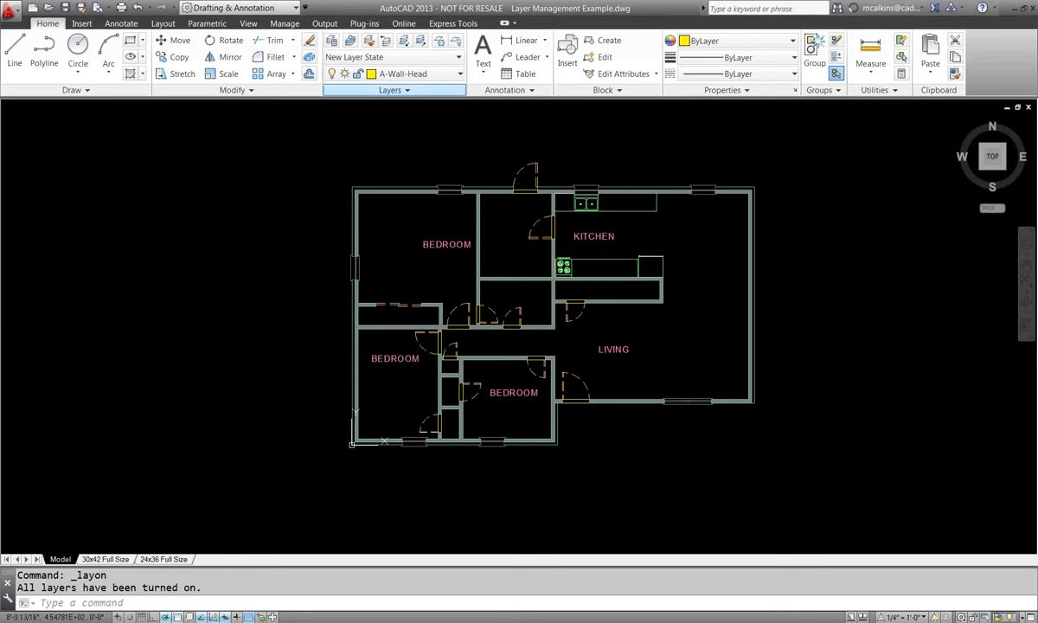
left_click(454, 43)
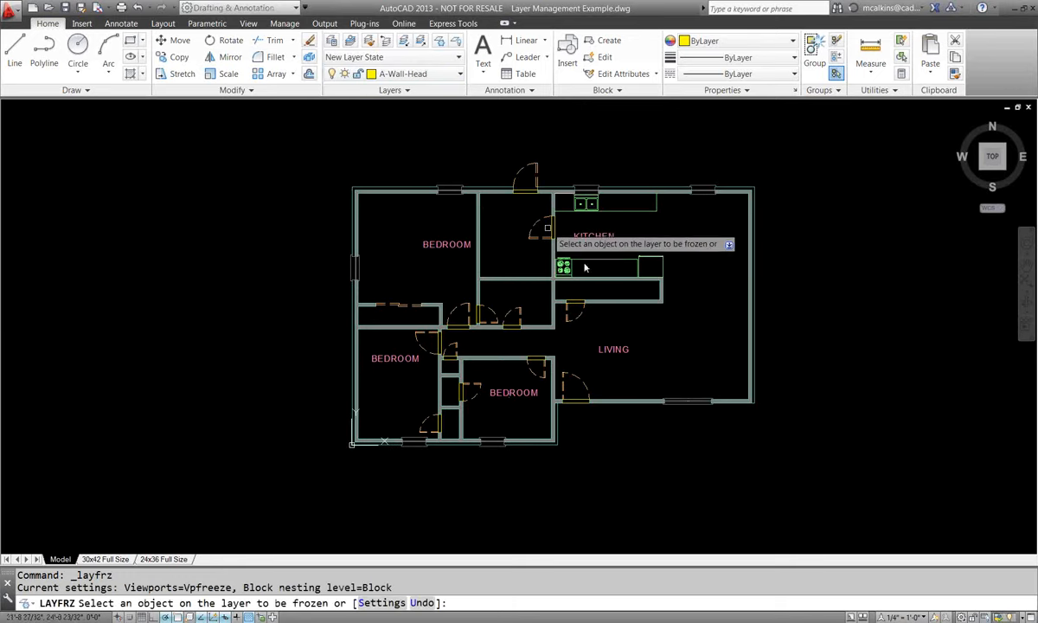
left_click(588, 236)
left_click(587, 231)
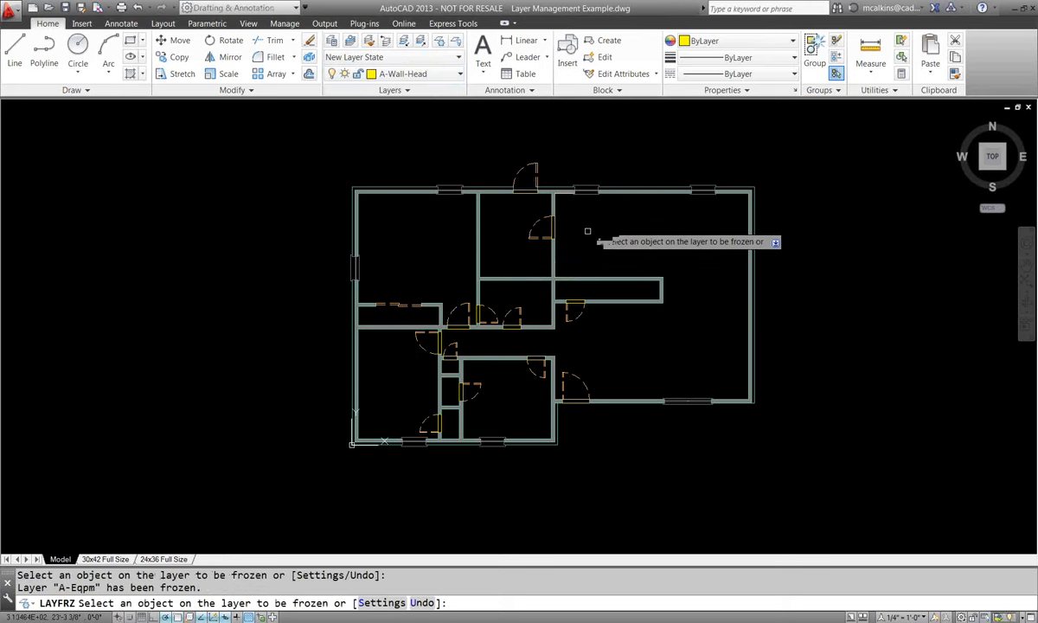
Freeze the A-Wall and A-Wall-Hatch-Patt layers by picking the wall lines and their hatch.
scroll(532, 343, "up", 4)
left_click(478, 298)
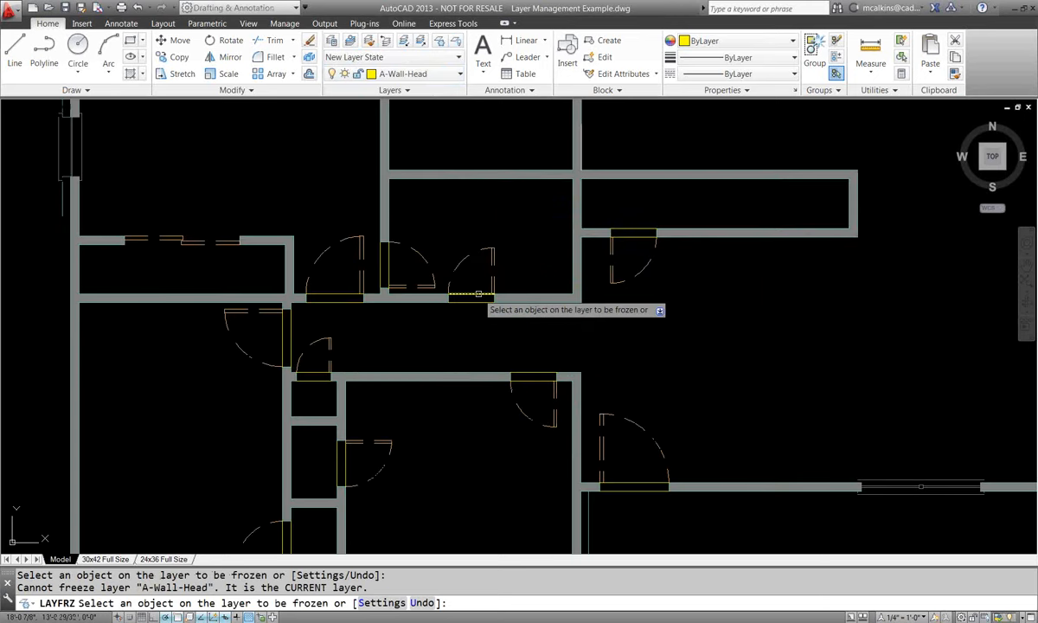
mouse_move(479, 298)
middle_mouse_down()
mouse_move(597, 311)
mouse_move(619, 336)
middle_mouse_up()
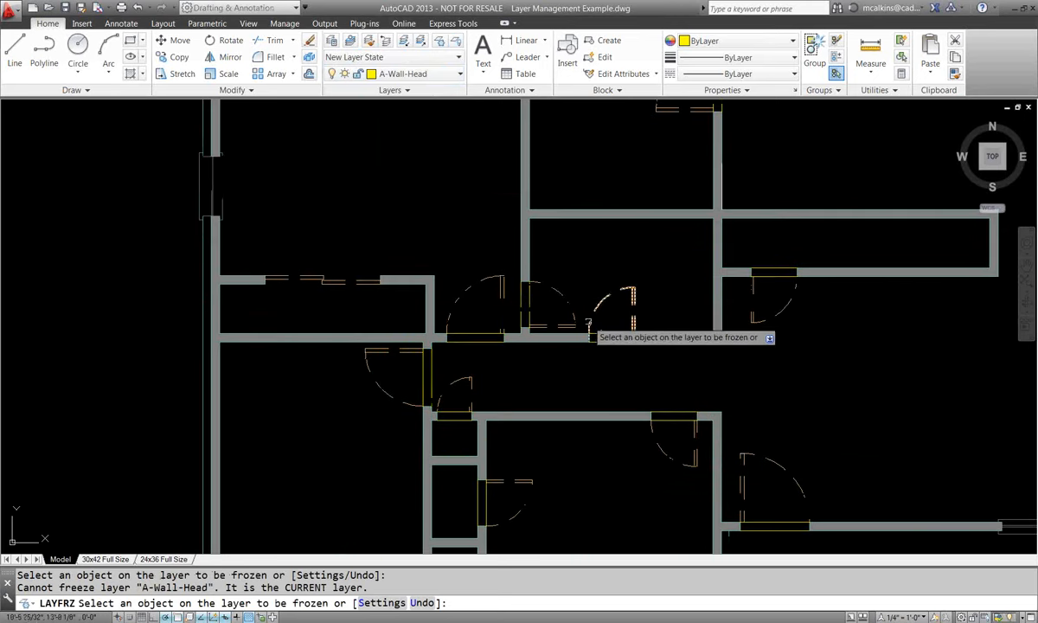
left_click(527, 264)
scroll(528, 264, "down", 4)
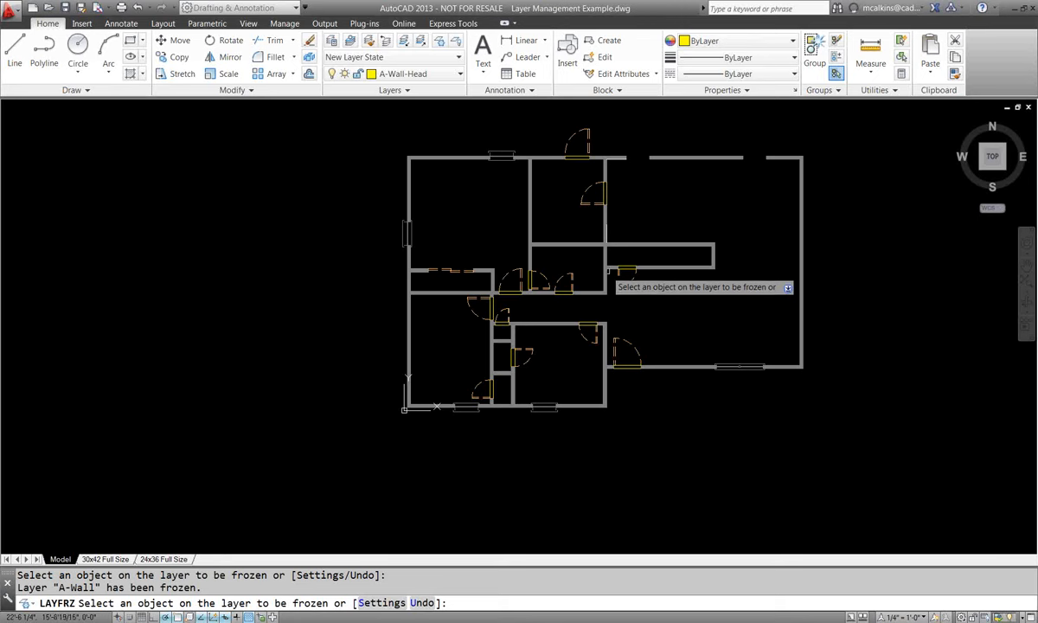
left_click(620, 243)
key("Return")
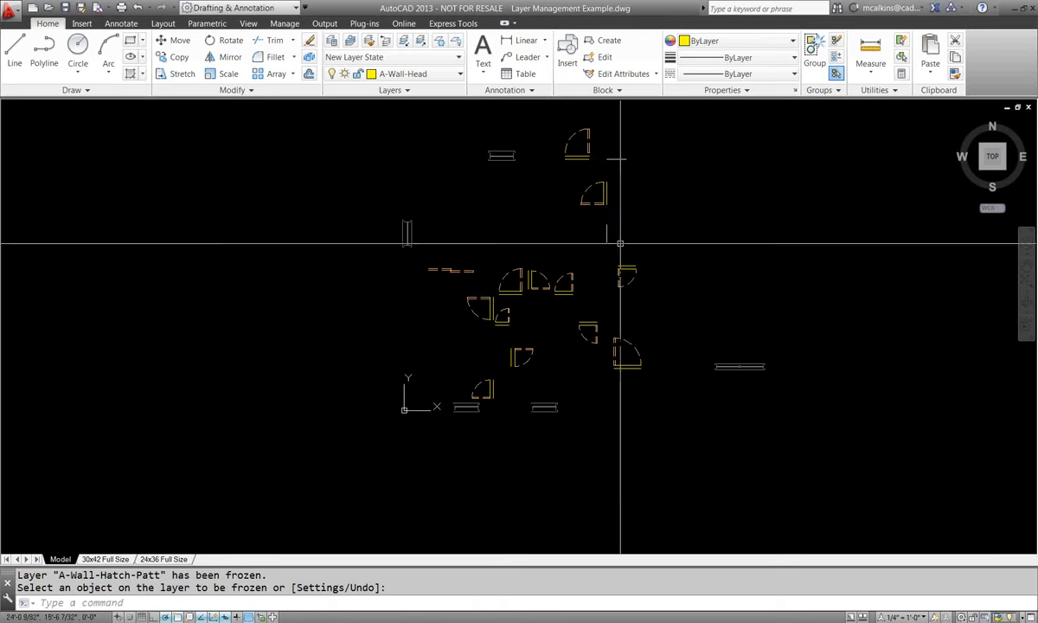
Review the freeze settings across the layers in the Layer Properties Manager and close it.
middle_click_drag(619, 276, 591, 316)
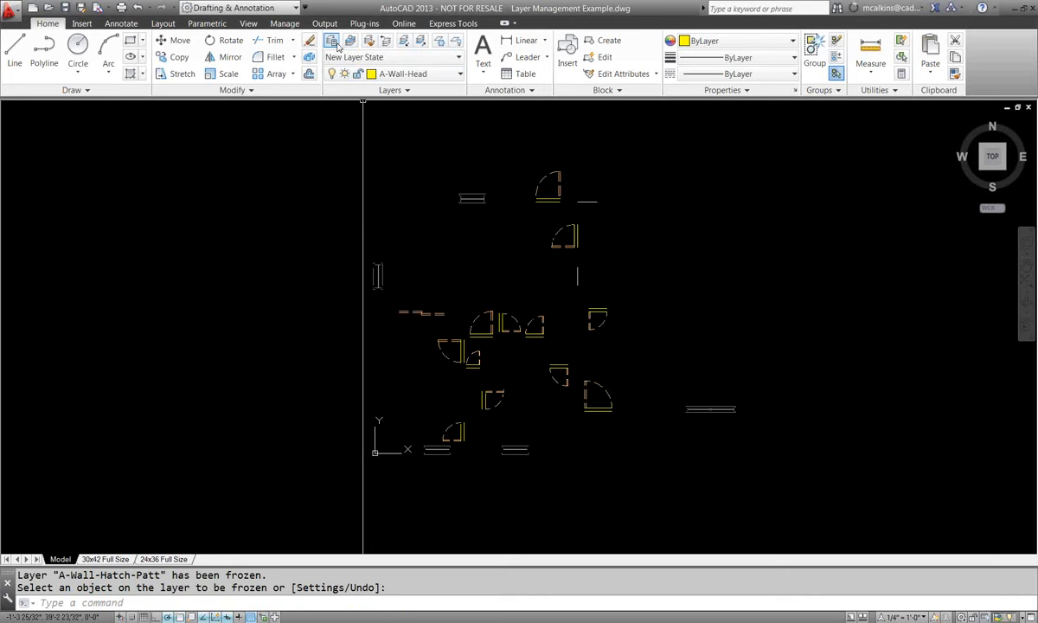
left_click(336, 45)
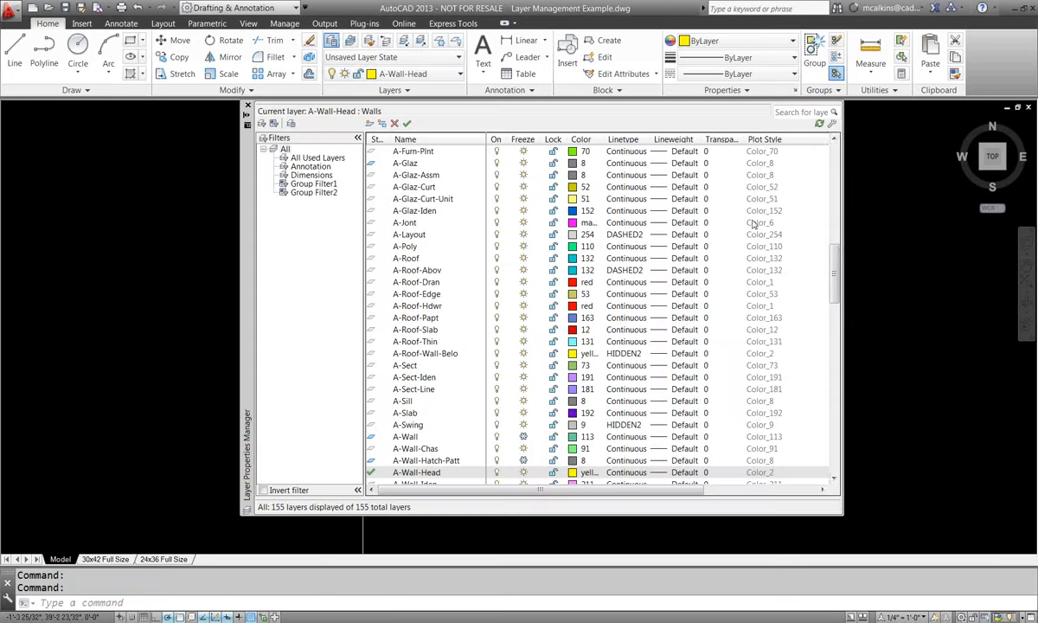
scroll(837, 272, "down", 1)
left_click_drag(837, 273, 838, 338)
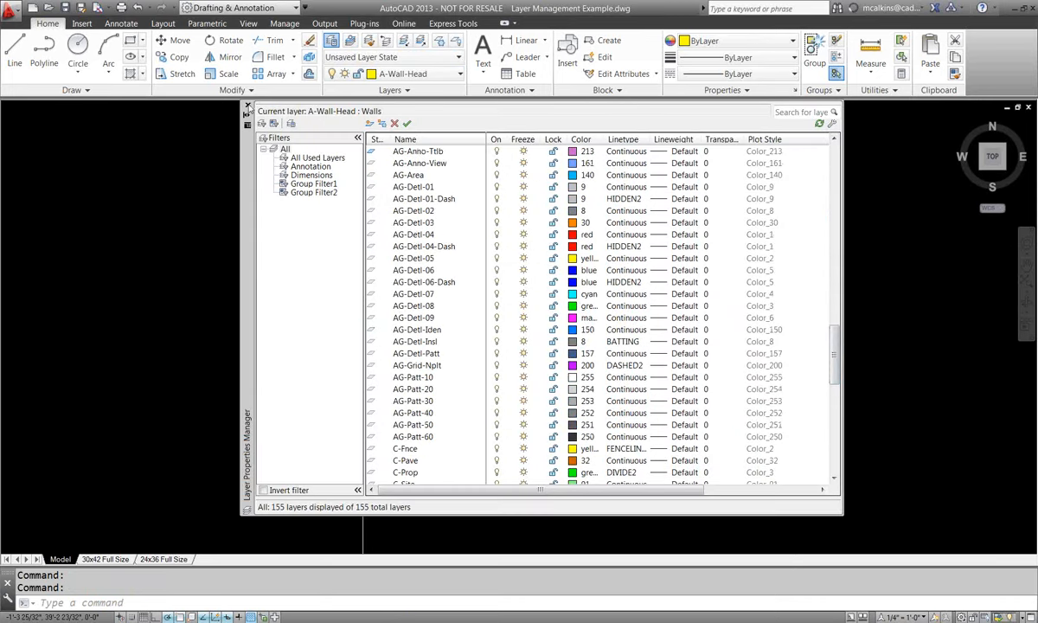
left_click(248, 107)
Restore the saved layer state FPL so the full floor plan displays again.
left_click(419, 58)
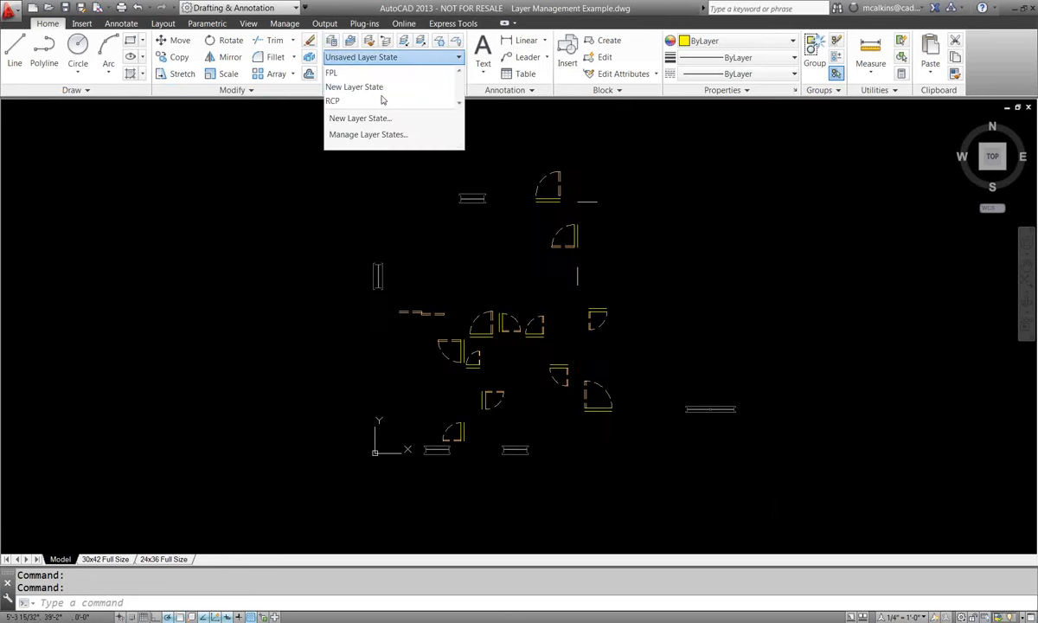
left_click(332, 74)
left_click(331, 74)
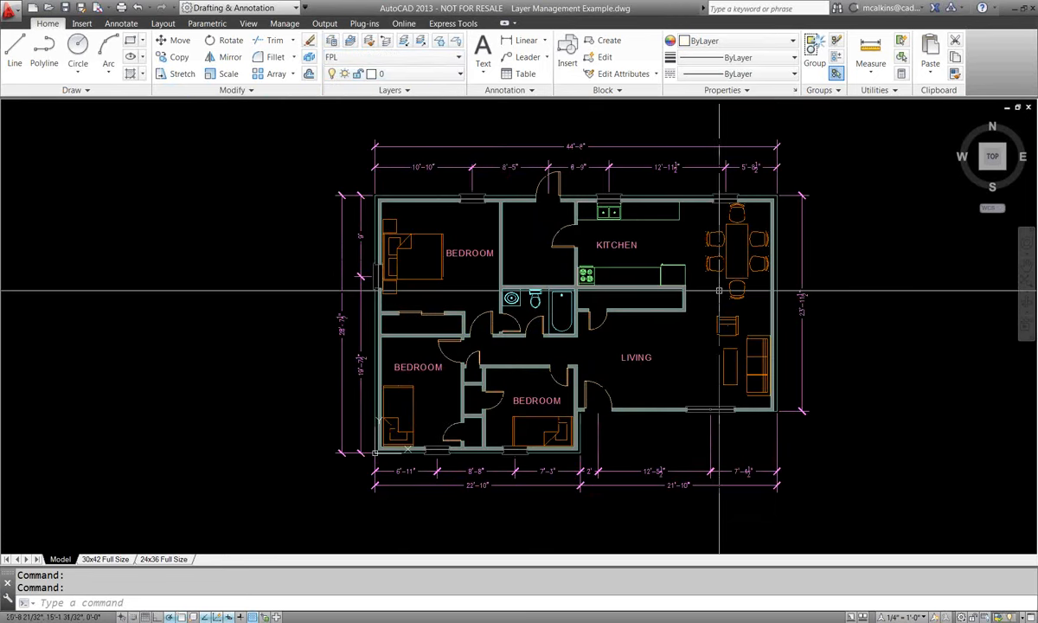
middle_click_drag(719, 291, 656, 321)
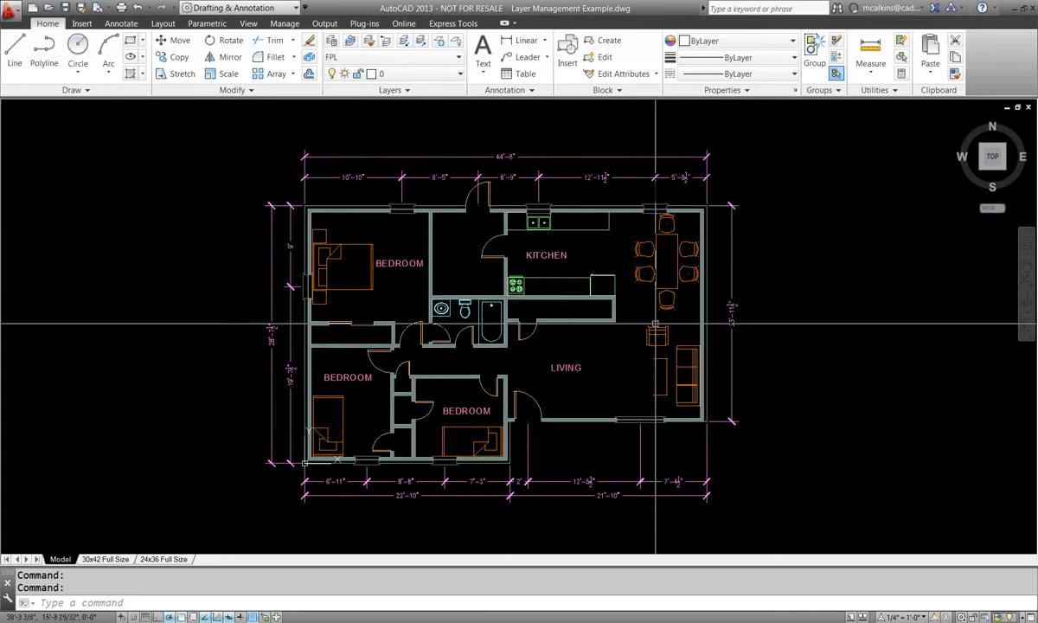
middle_click_drag(650, 376, 649, 387)
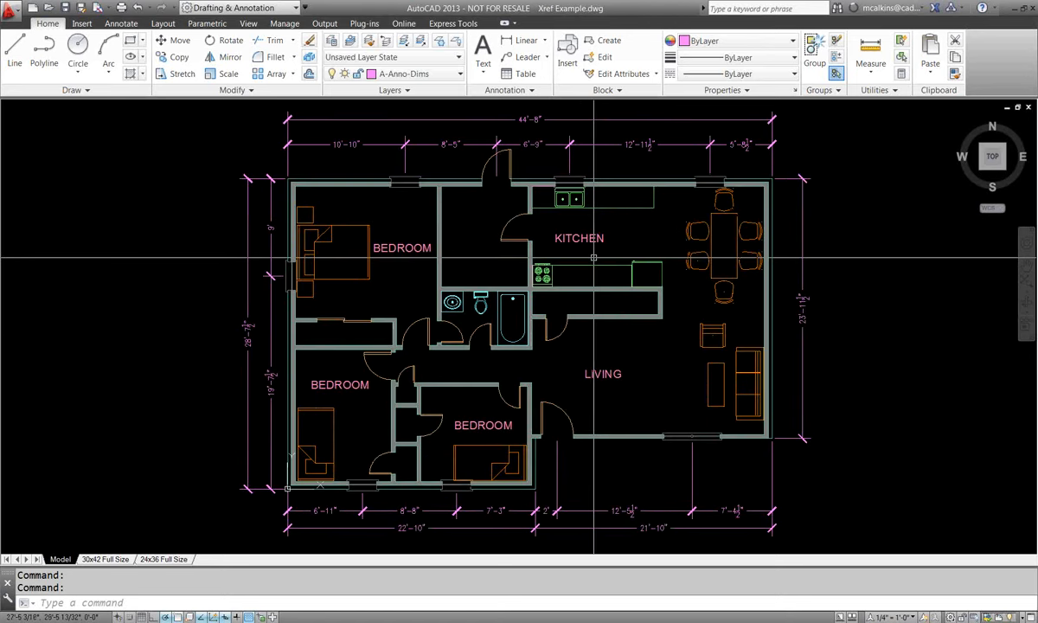
In Xref Example.dwg, select the floor plan reference and review the drawing's layers in the layer list and the Layer Properties Manager.
middle_click_drag(596, 265, 591, 265)
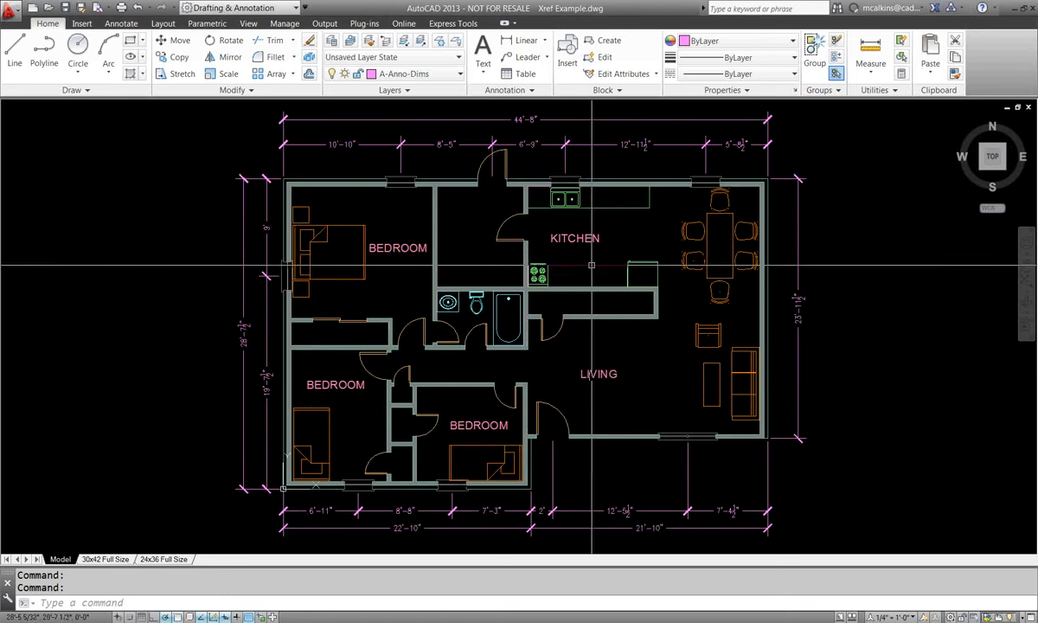
left_click(542, 184)
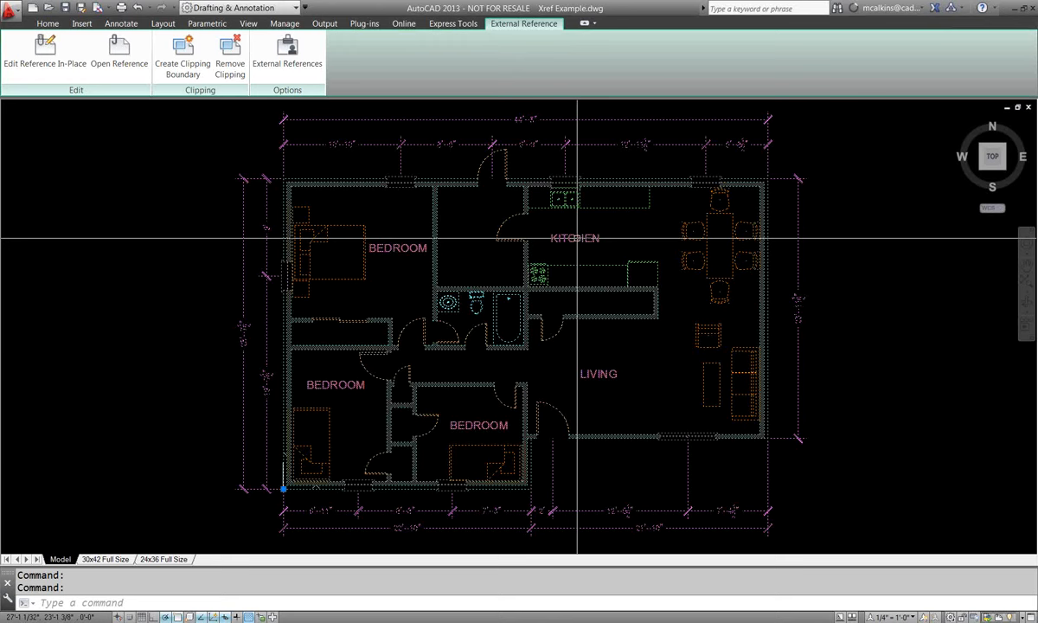
left_click(50, 24)
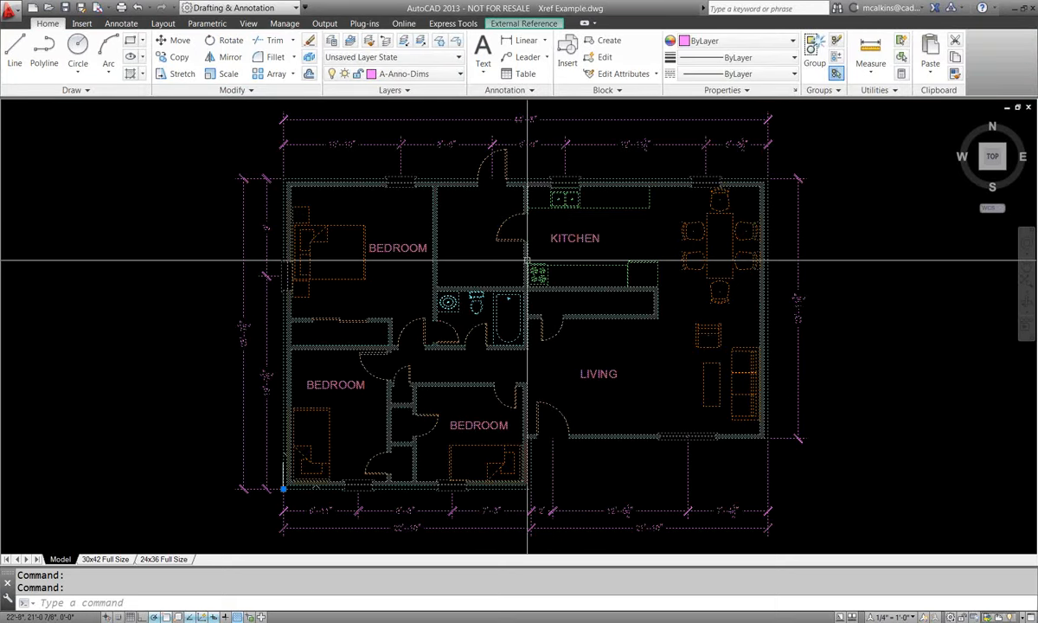
middle_click_drag(527, 260, 551, 272)
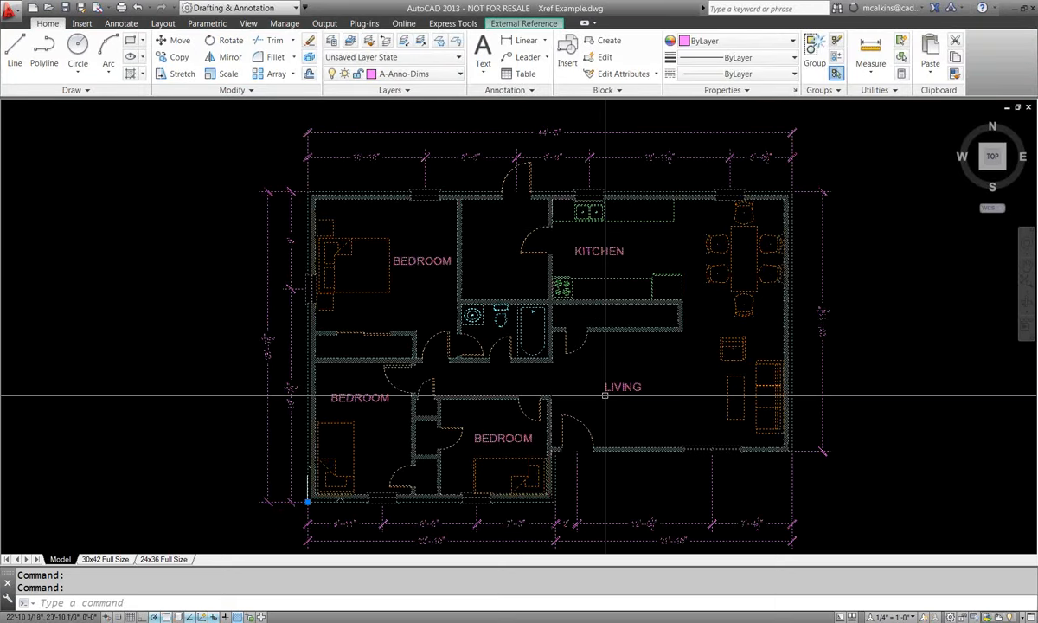
left_click(459, 78)
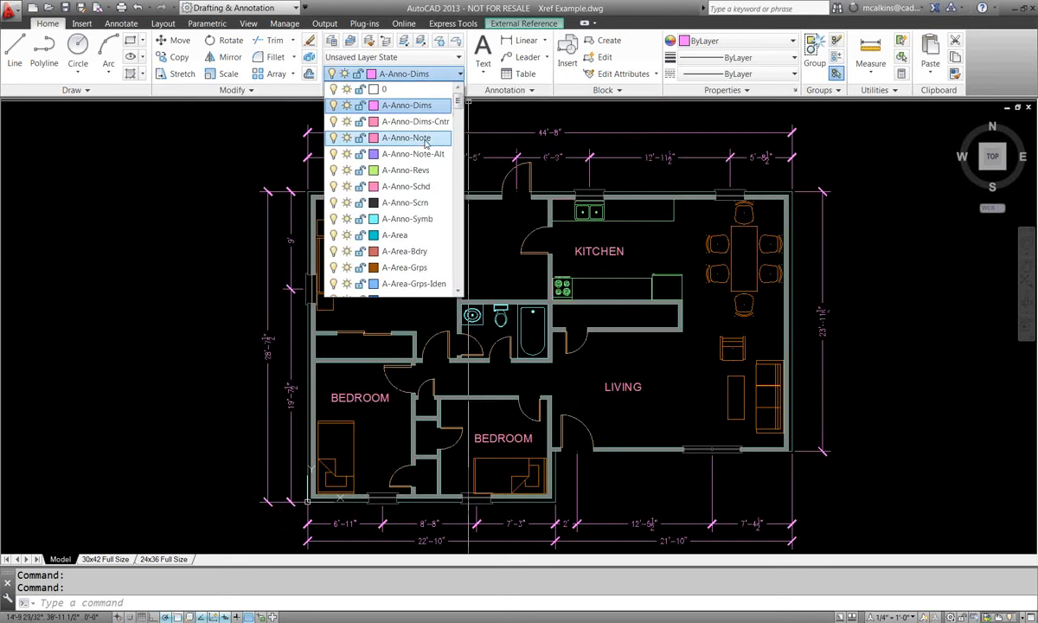
scroll(440, 153, "down", 7)
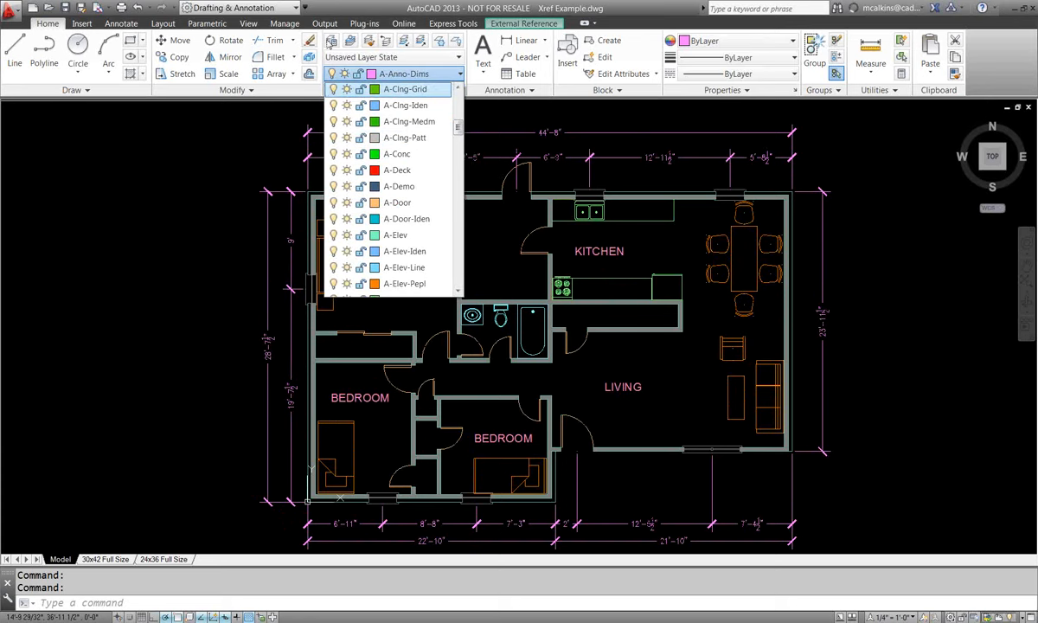
left_click(329, 45)
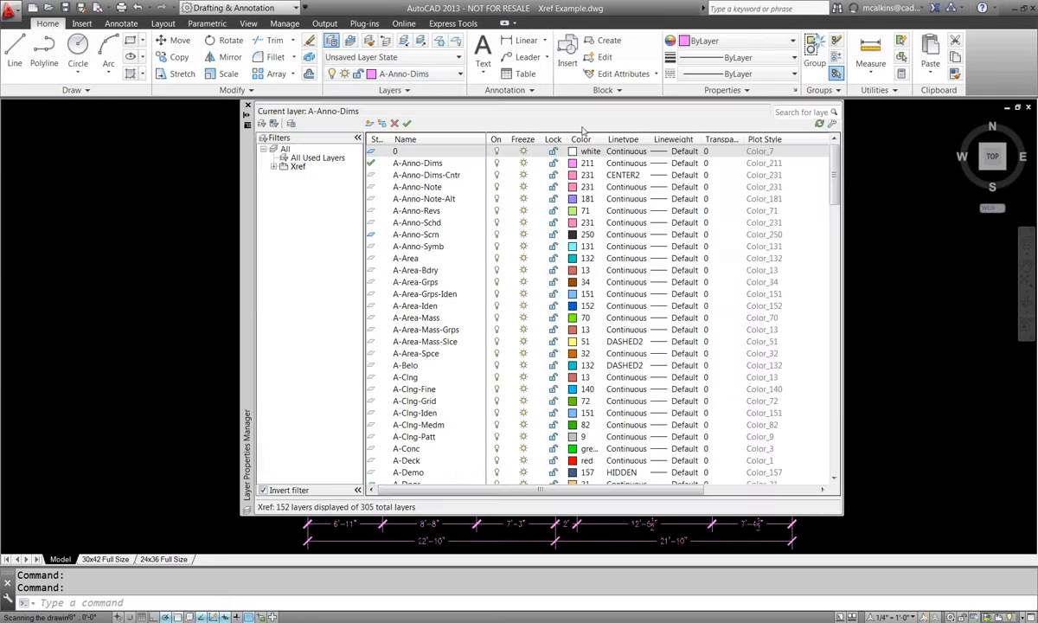
left_click(205, 441)
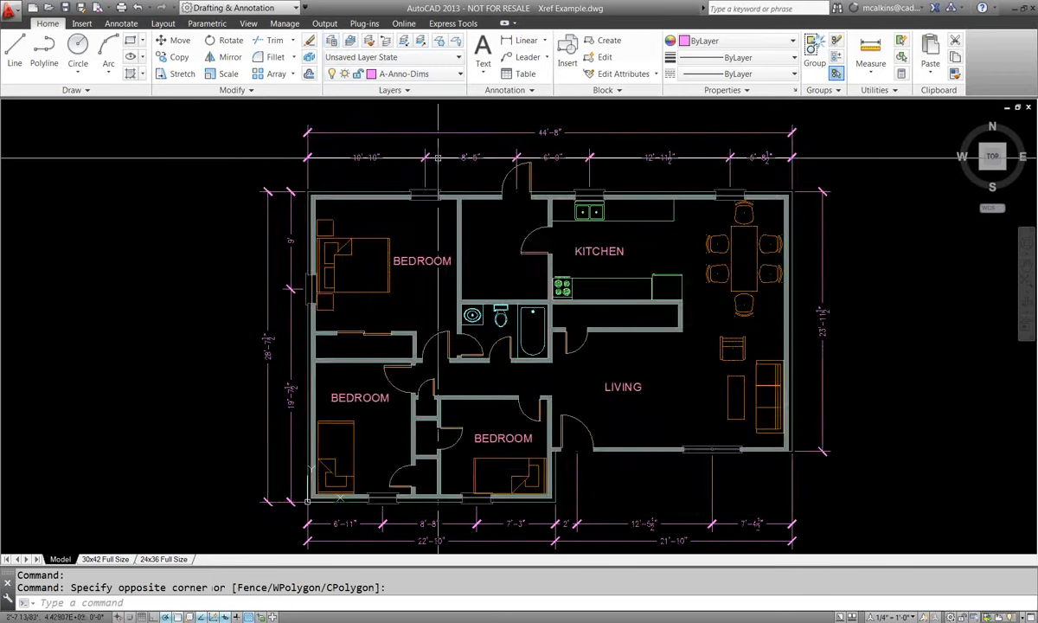
Move the floor plan external reference to layer 0.
left_click(438, 158)
left_click(48, 23)
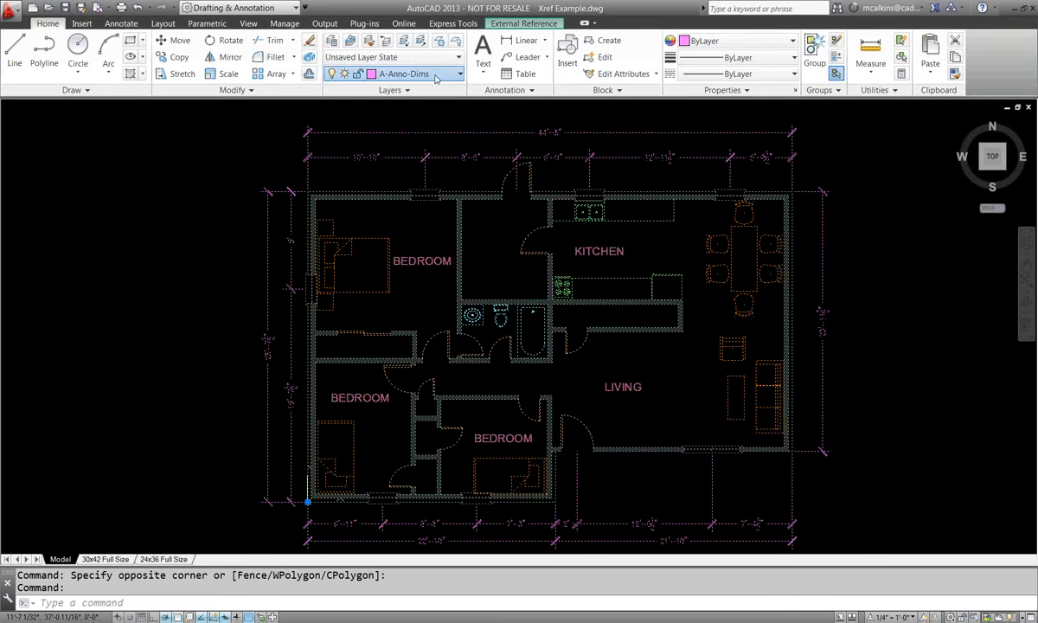
left_click(415, 73)
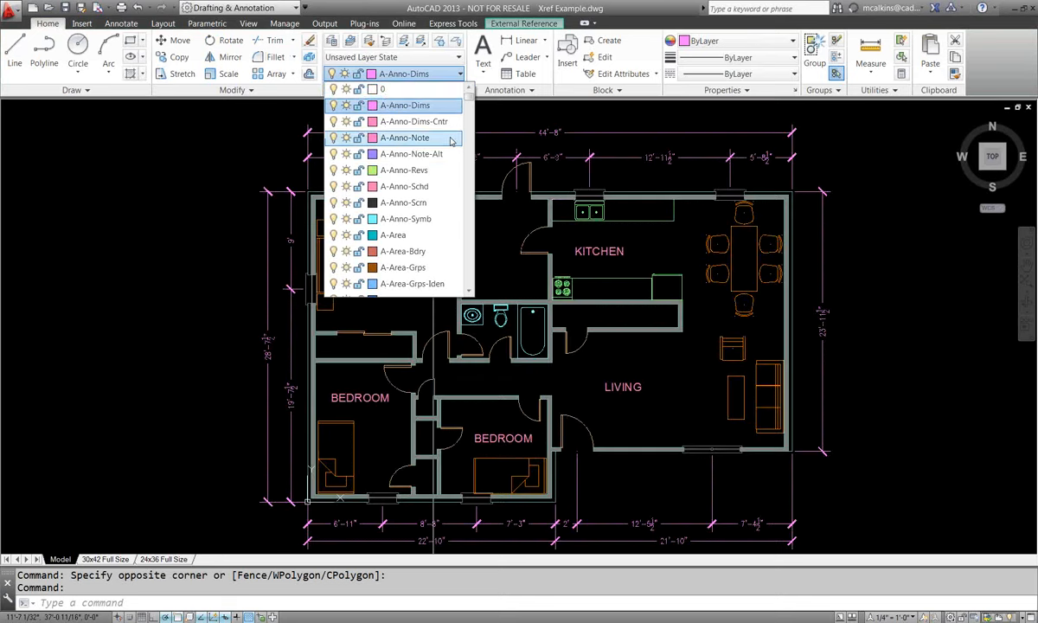
scroll(386, 94, "up", 1)
left_click(383, 89)
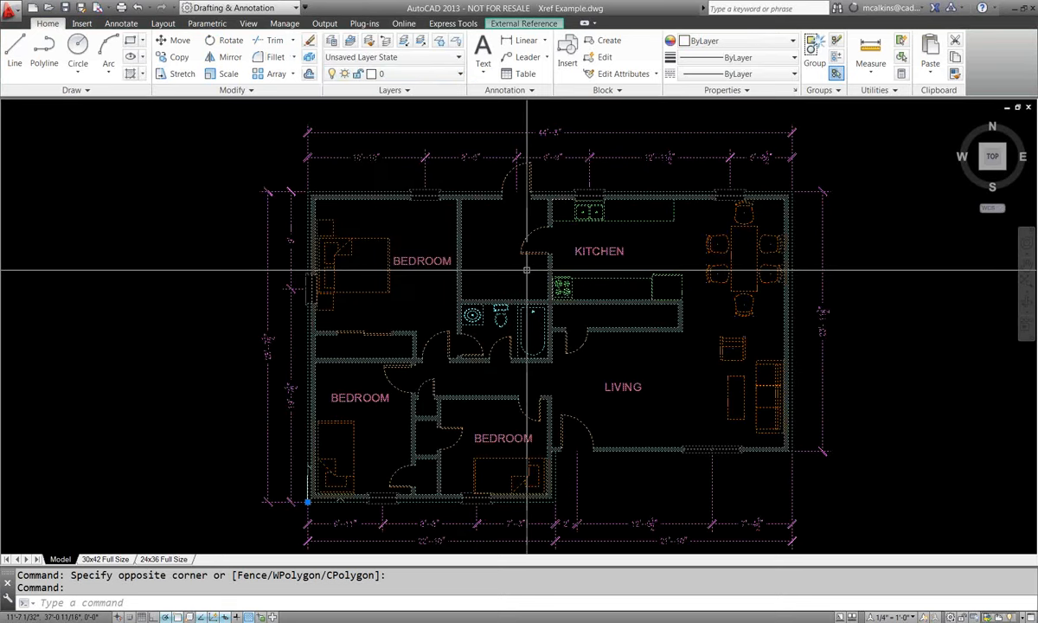
scroll(530, 275, "up", 2)
scroll(536, 284, "down", 3)
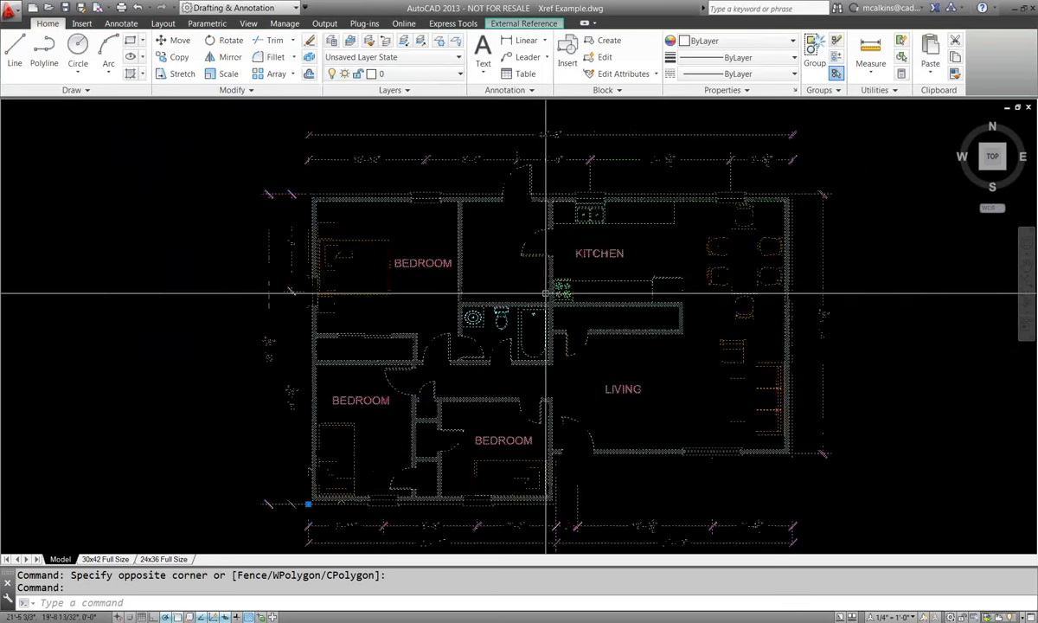
scroll(423, 287, "down", 2)
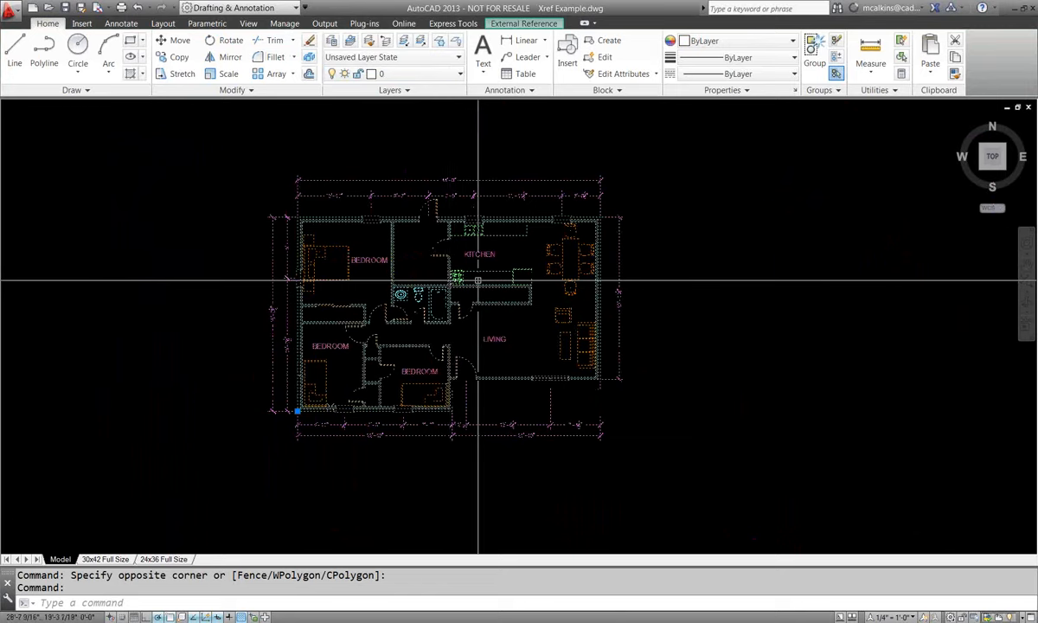
scroll(467, 281, "up", 4)
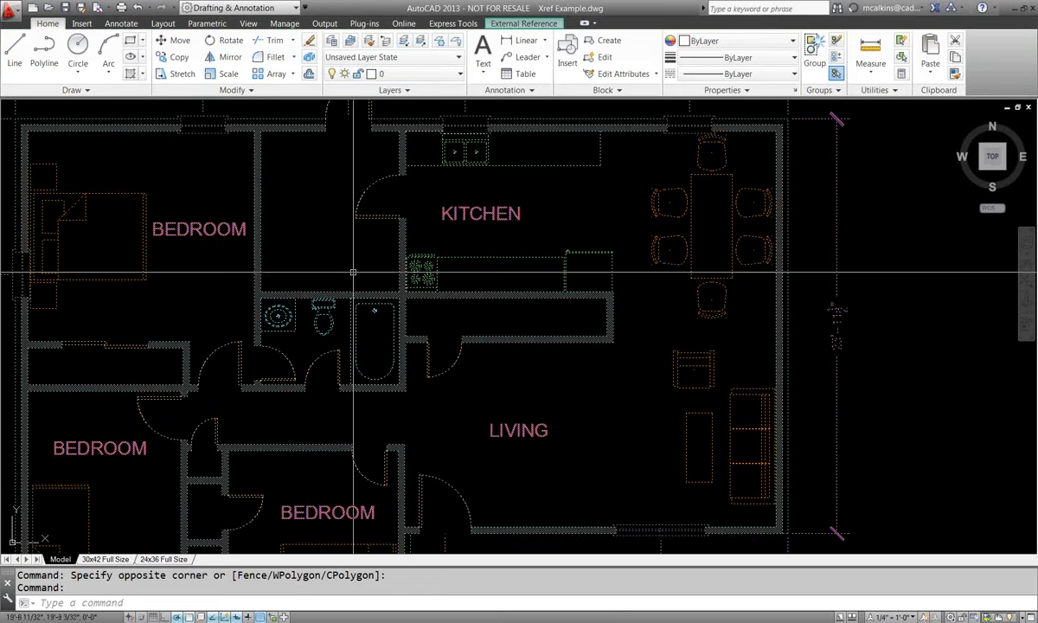
Enlarge and reposition the plan inside the viewport of the 30x42 Full Size layout, and return to model space.
left_click(105, 558)
double_click(411, 445)
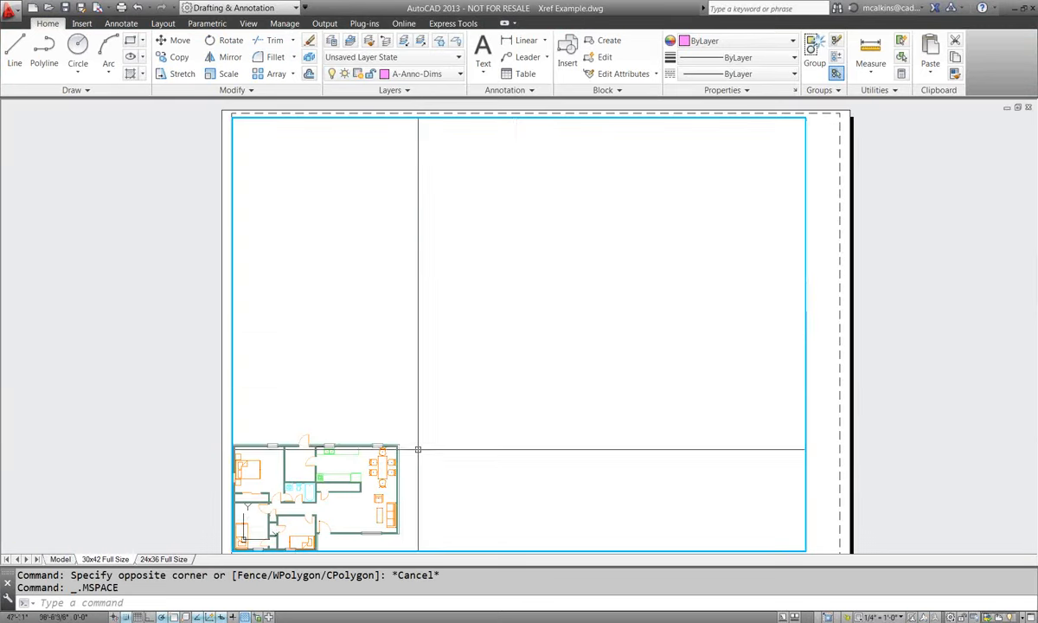
middle_click_drag(417, 449, 528, 331)
scroll(475, 334, "up", 4)
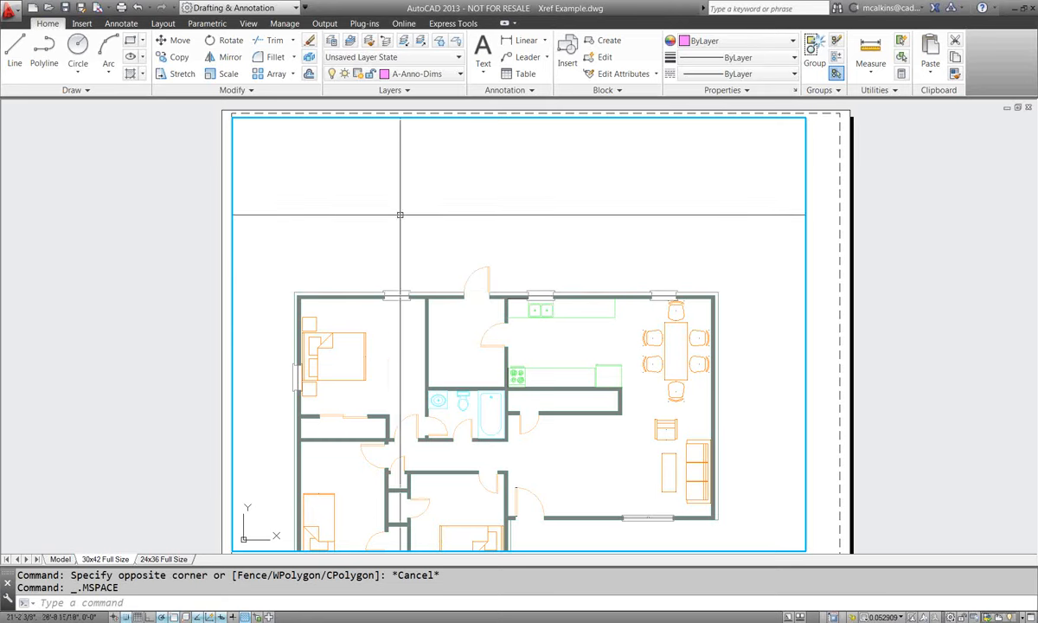
double_click(201, 296)
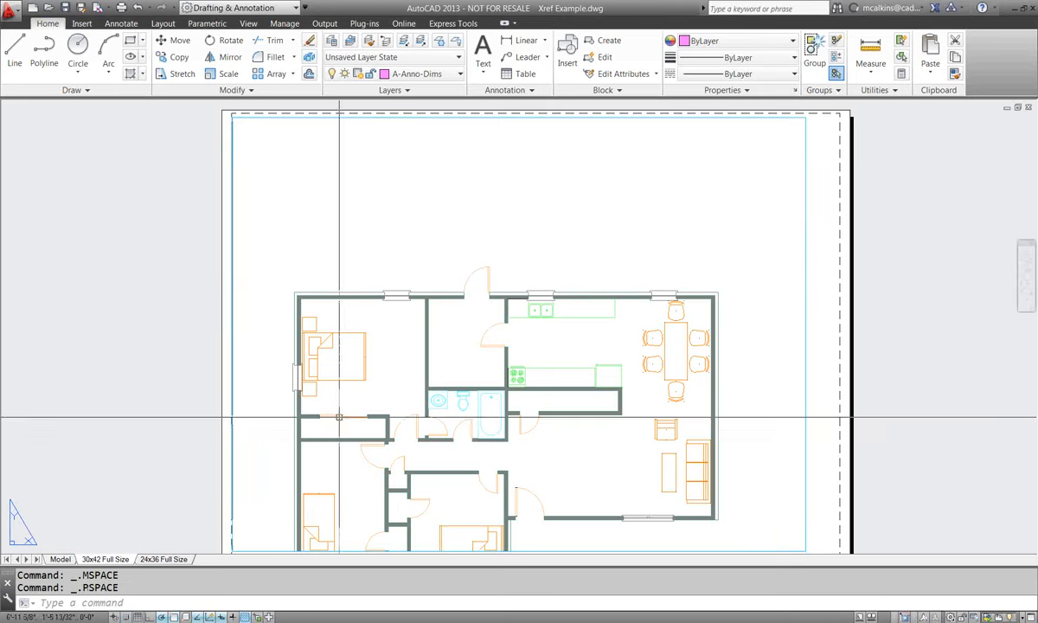
left_click(61, 558)
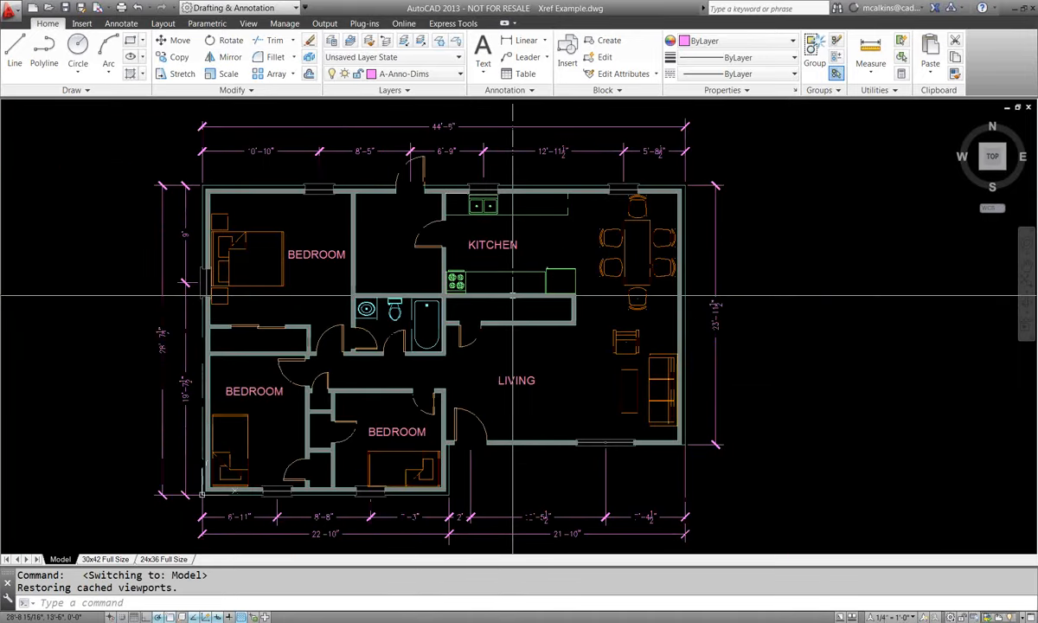
Compare the saved layer states listed in Xref Example.dwg with those in Layer Management Example.dwg.
middle_click_drag(512, 294, 545, 317)
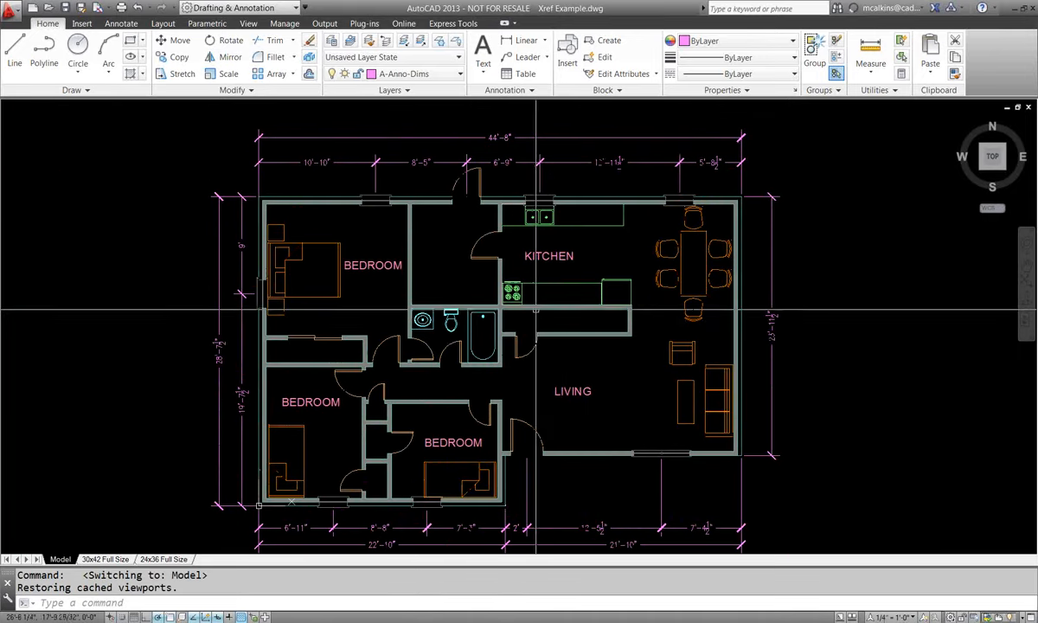
middle_click_drag(500, 290, 503, 276)
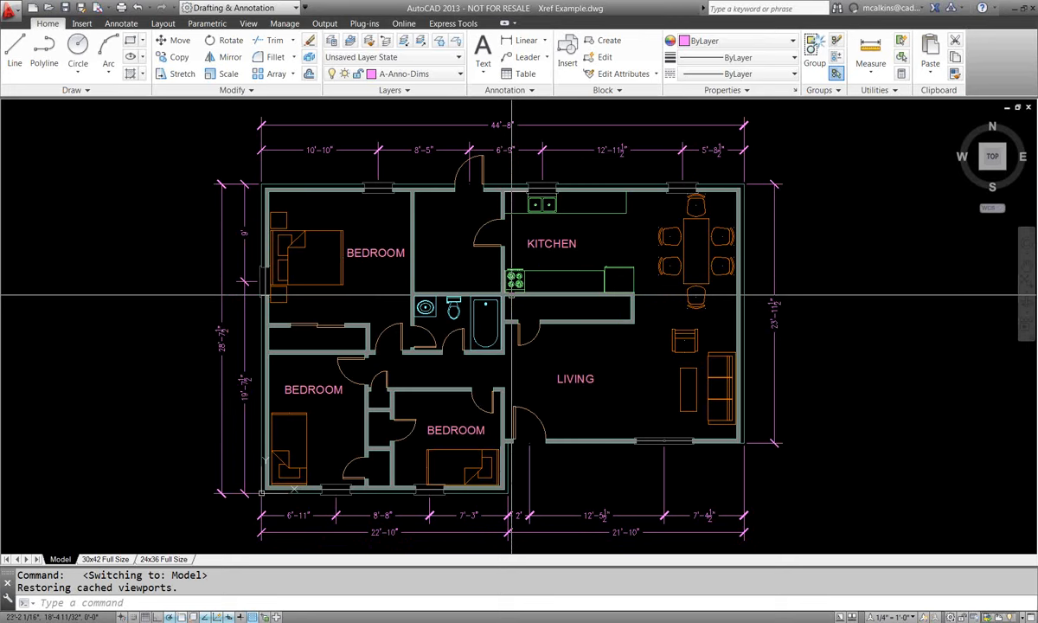
middle_click_drag(518, 309, 499, 309)
left_click(393, 57)
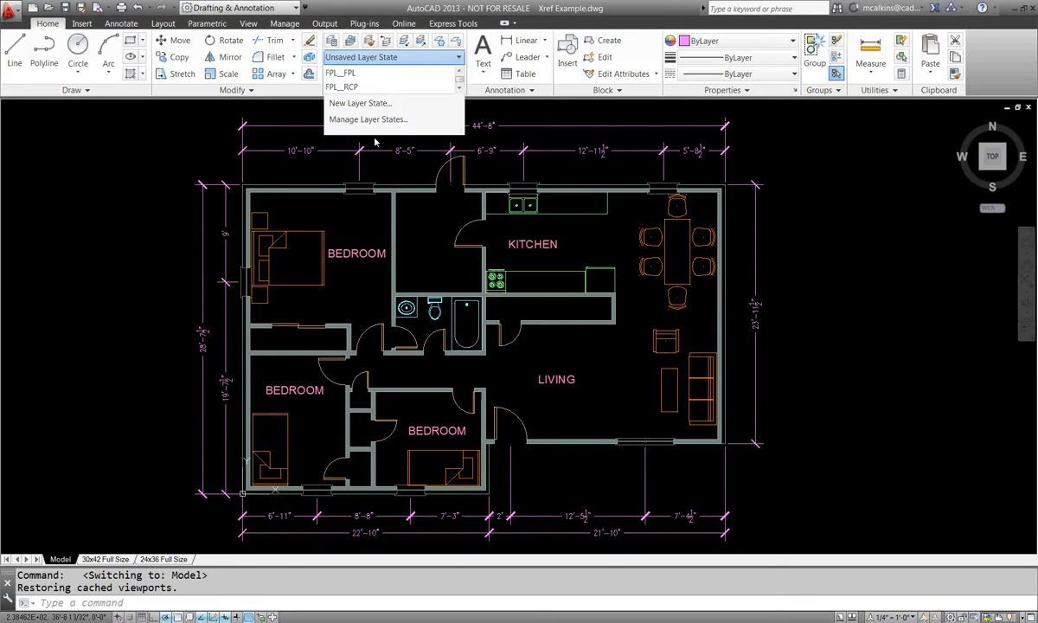
left_click(394, 250)
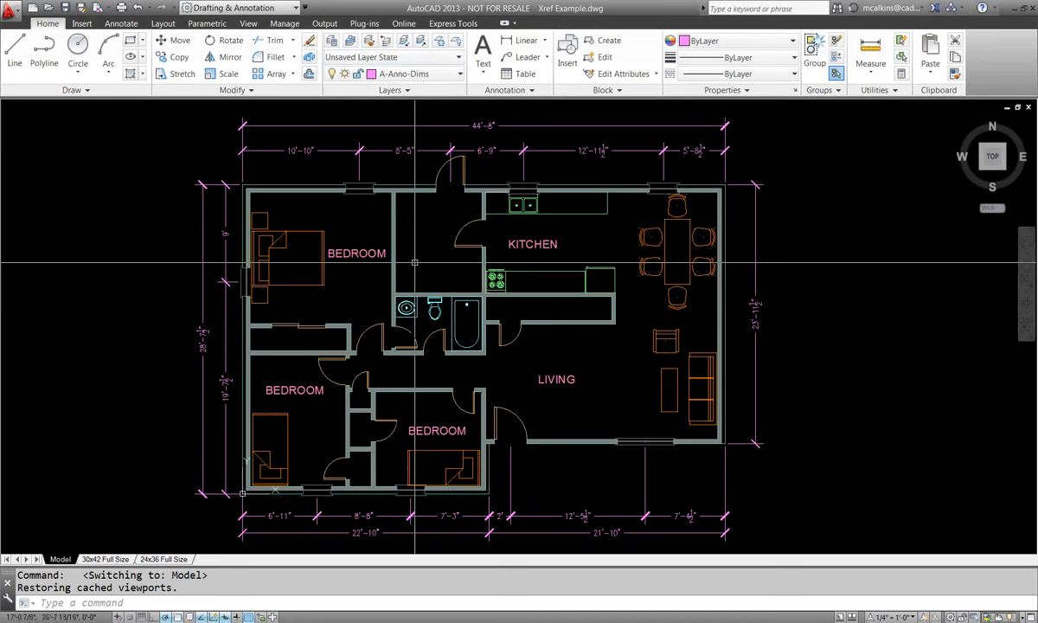
middle_click_drag(641, 294, 594, 291)
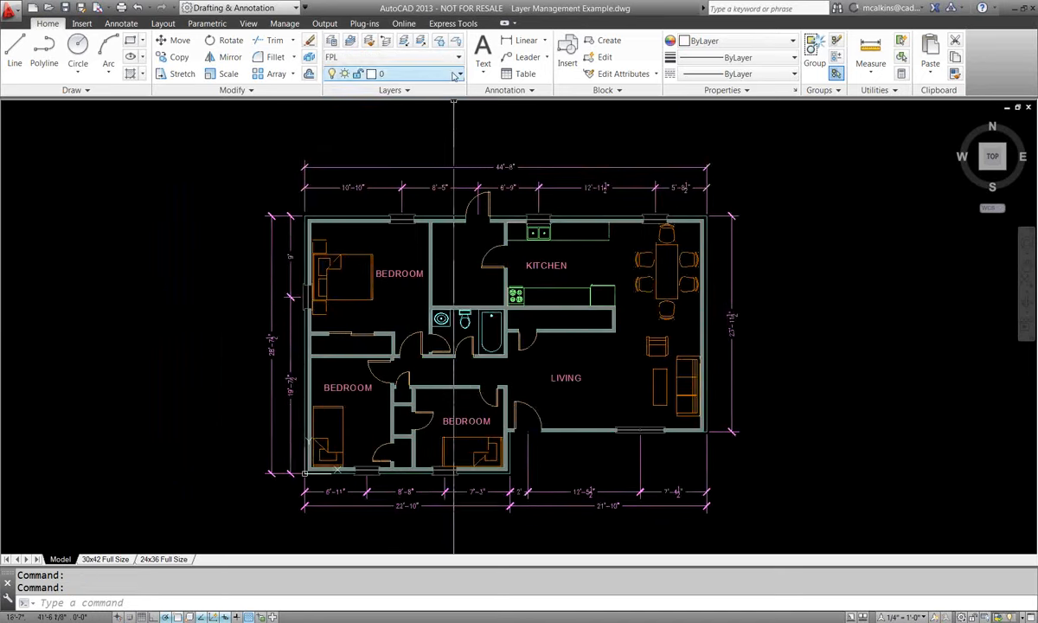
left_click(393, 57)
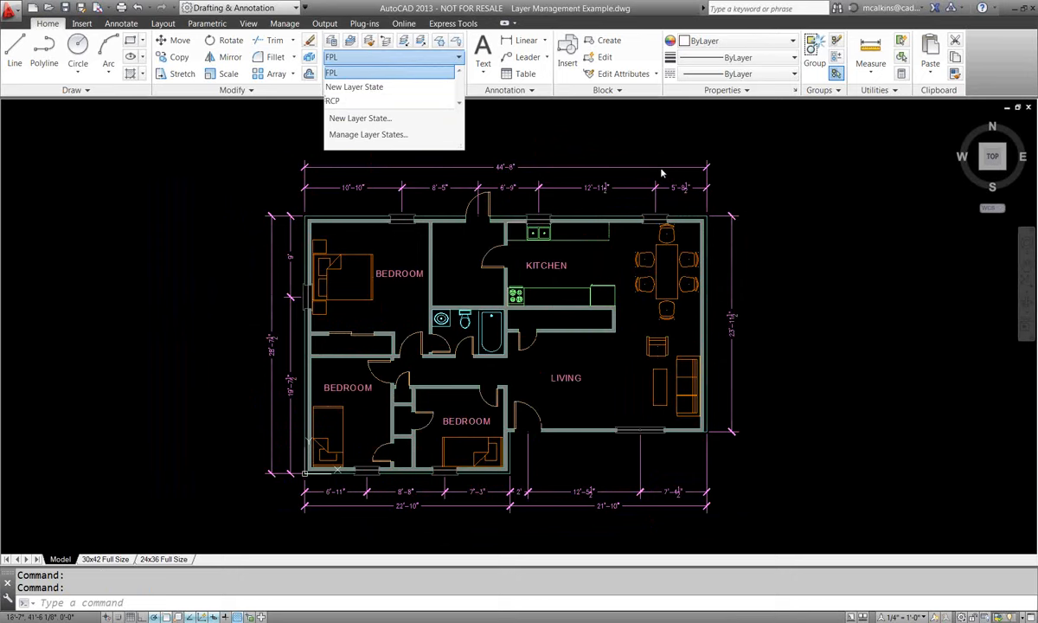
left_click(494, 145)
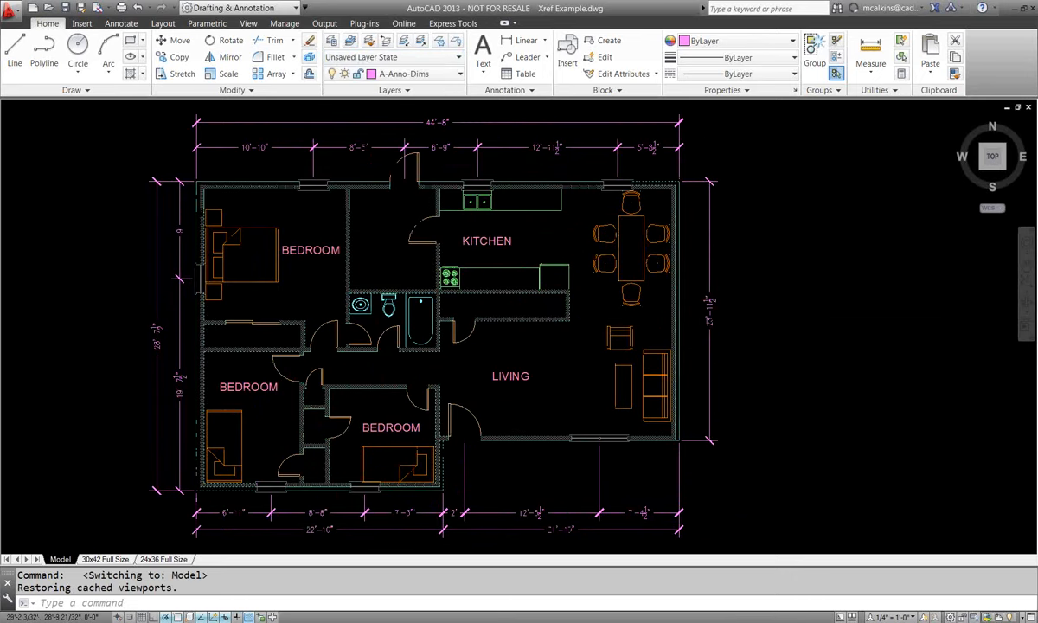
In Xref Example.dwg, inspect the floor plan reference, deselect it, and check the layer states available through it.
left_click(530, 185)
middle_click_drag(548, 205, 629, 210)
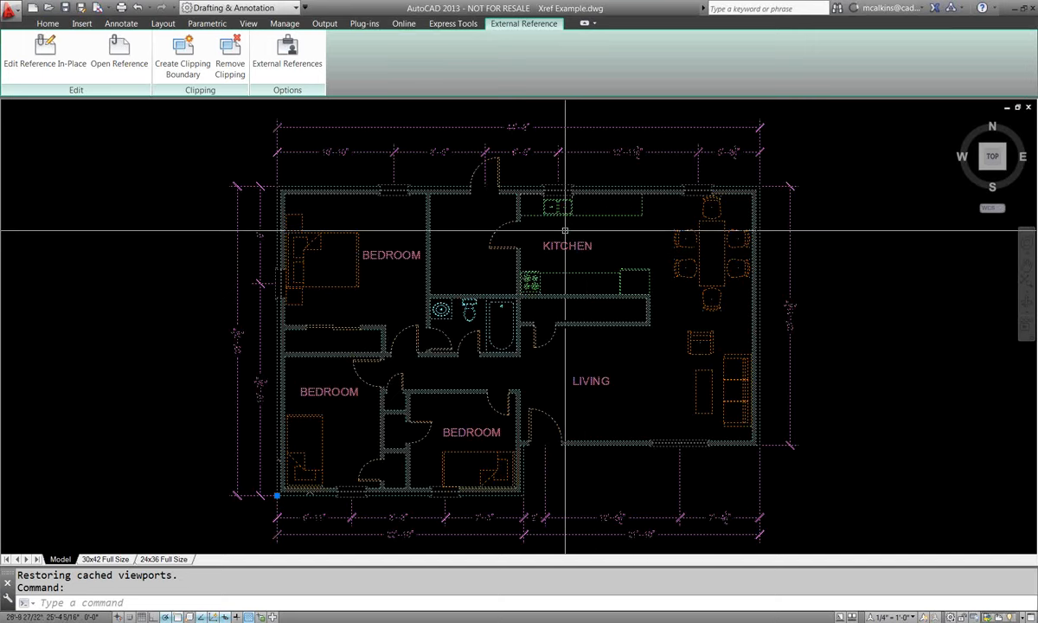
key("Escape")
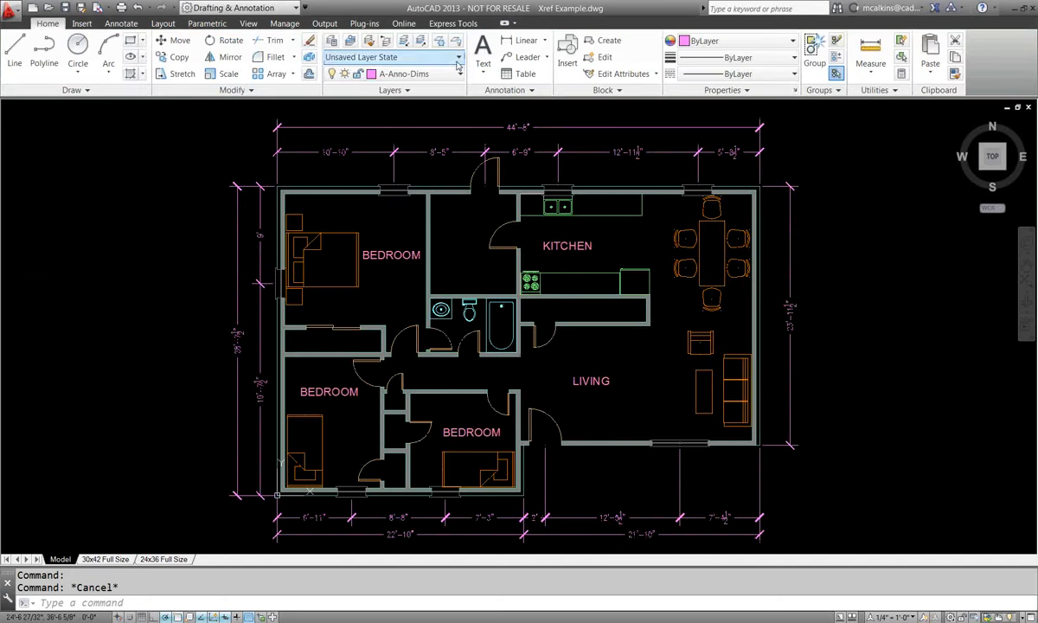
left_click(457, 59)
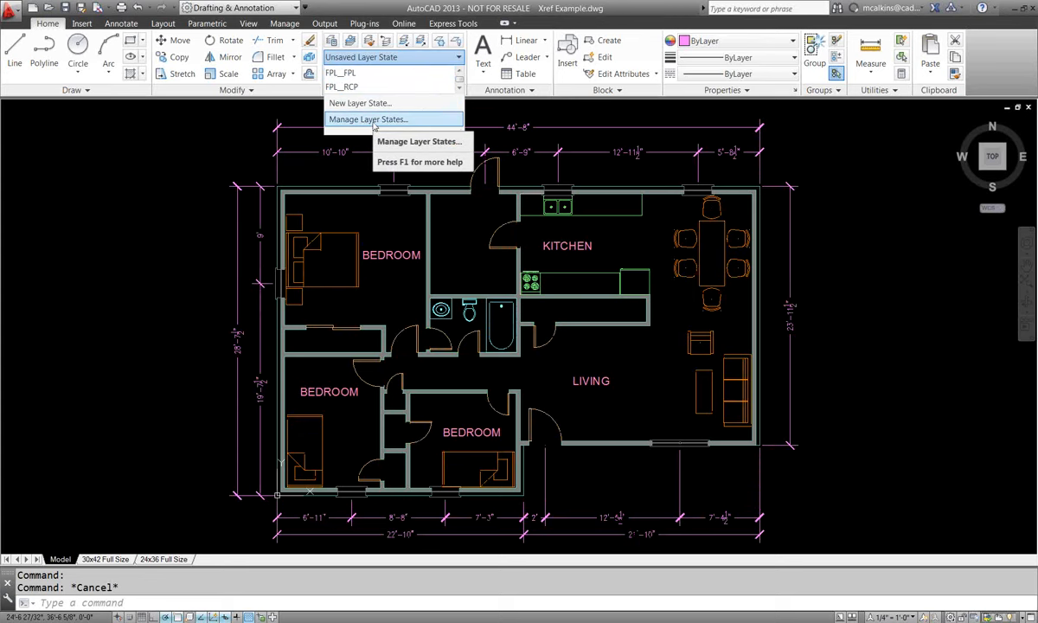
left_click(145, 215)
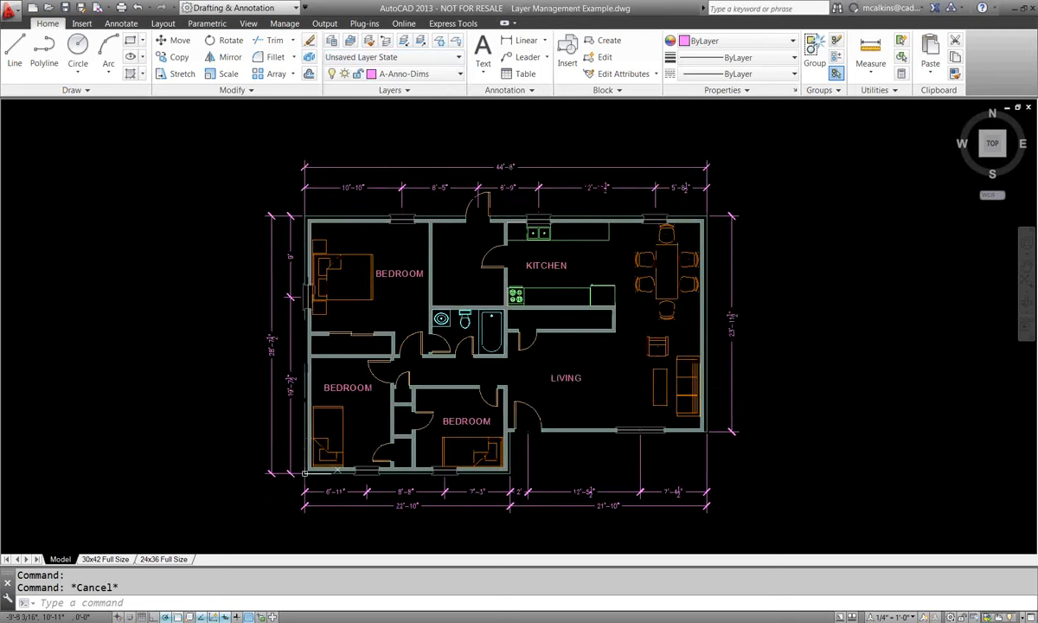
left_click(442, 286)
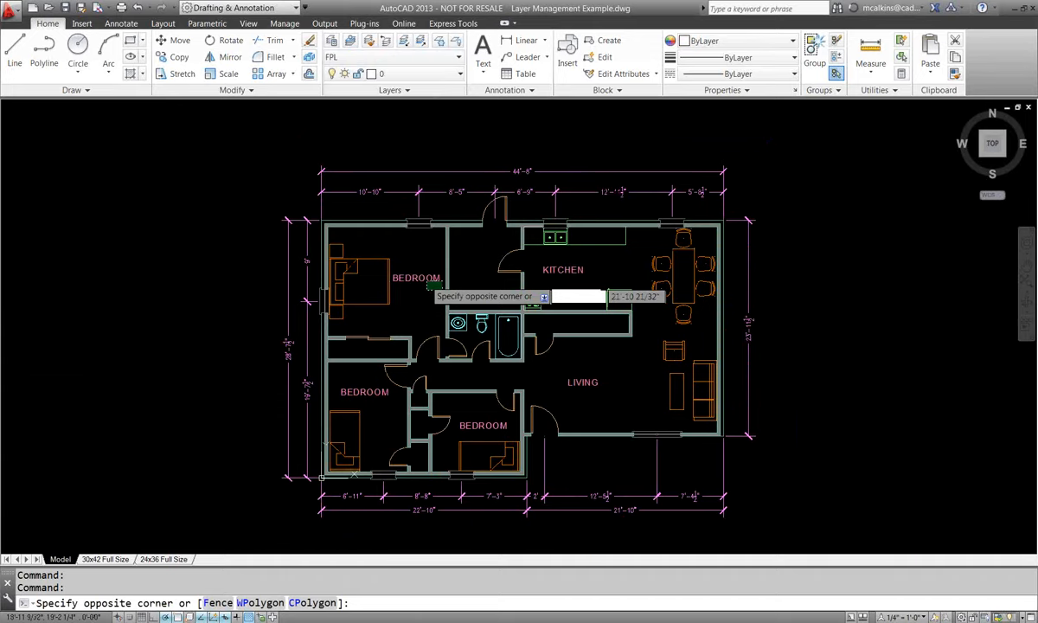
left_click(427, 282)
scroll(403, 279, "up", 1)
key("Escape")
middle_click_drag(420, 293, 424, 315)
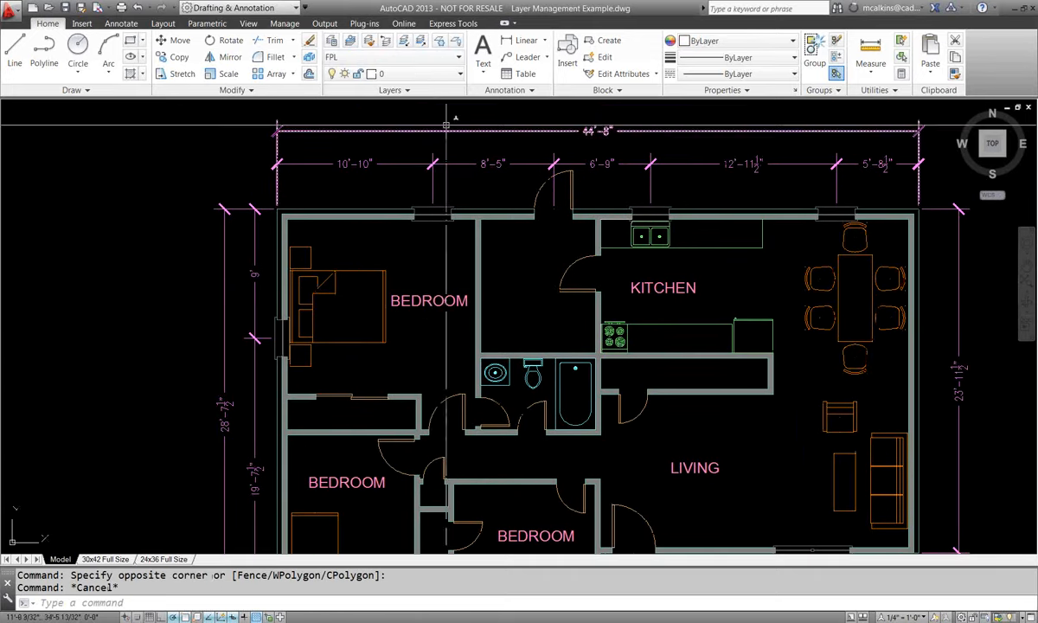
Open the Layer States Manager and adjust the column widths so the full Same as DWG heading shows.
left_click(385, 57)
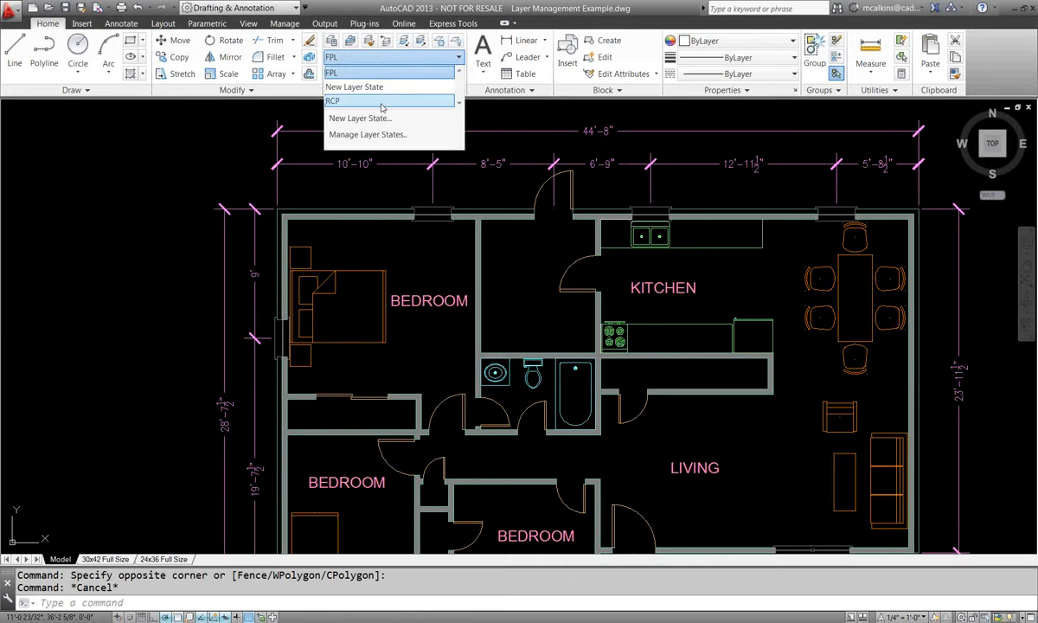
left_click(374, 136)
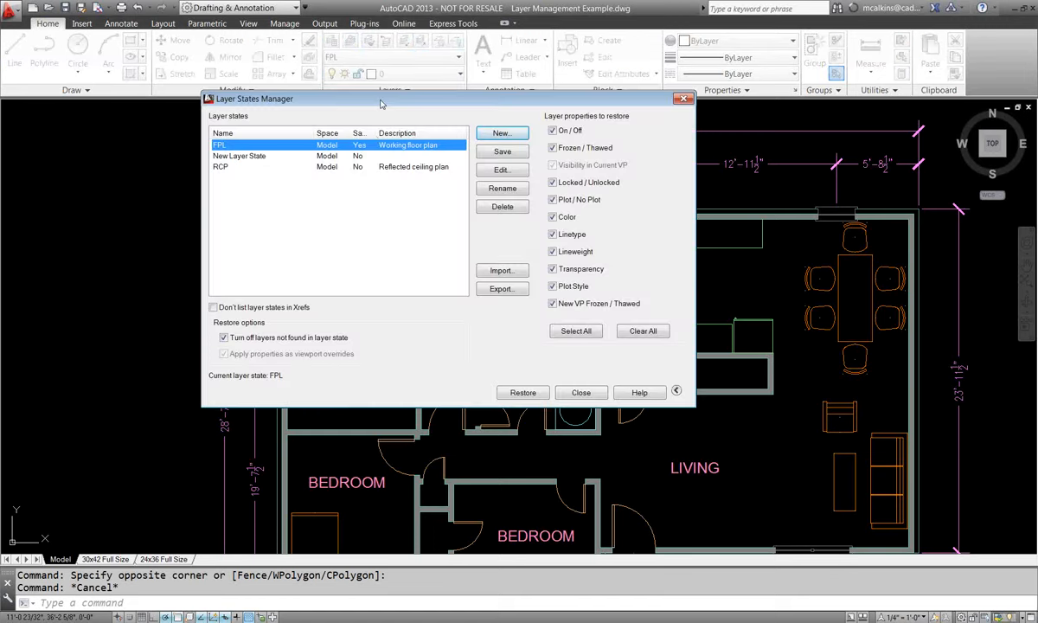
mouse_move(381, 104)
left_mouse_down()
mouse_move(540, 176)
mouse_move(480, 171)
mouse_move(458, 145)
left_mouse_up()
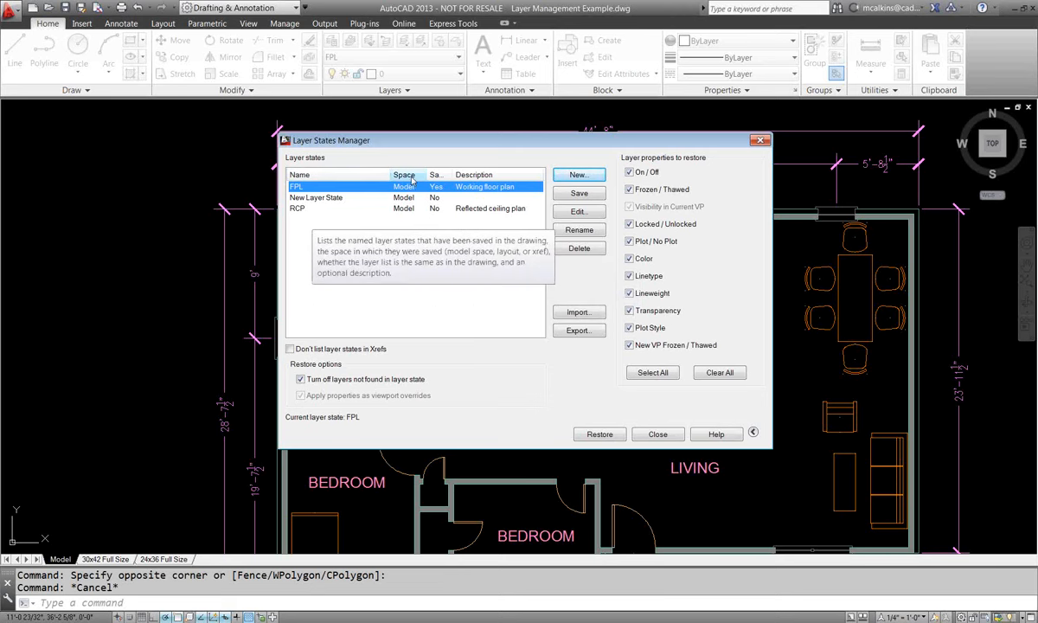
left_click_drag(426, 175, 489, 175)
left_click_drag(387, 174, 362, 174)
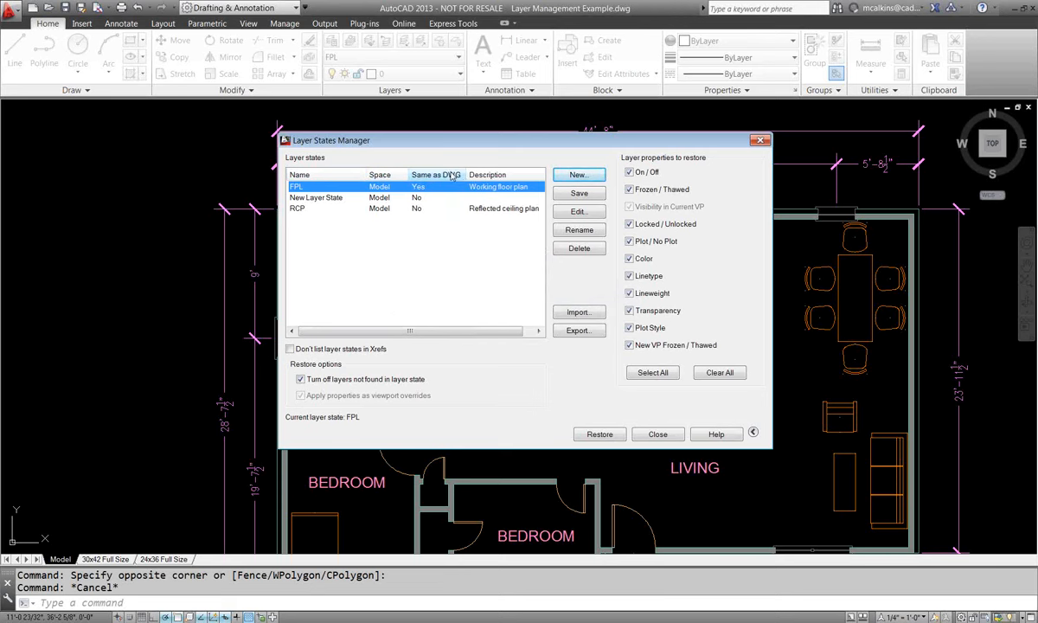
left_click_drag(466, 175, 472, 174)
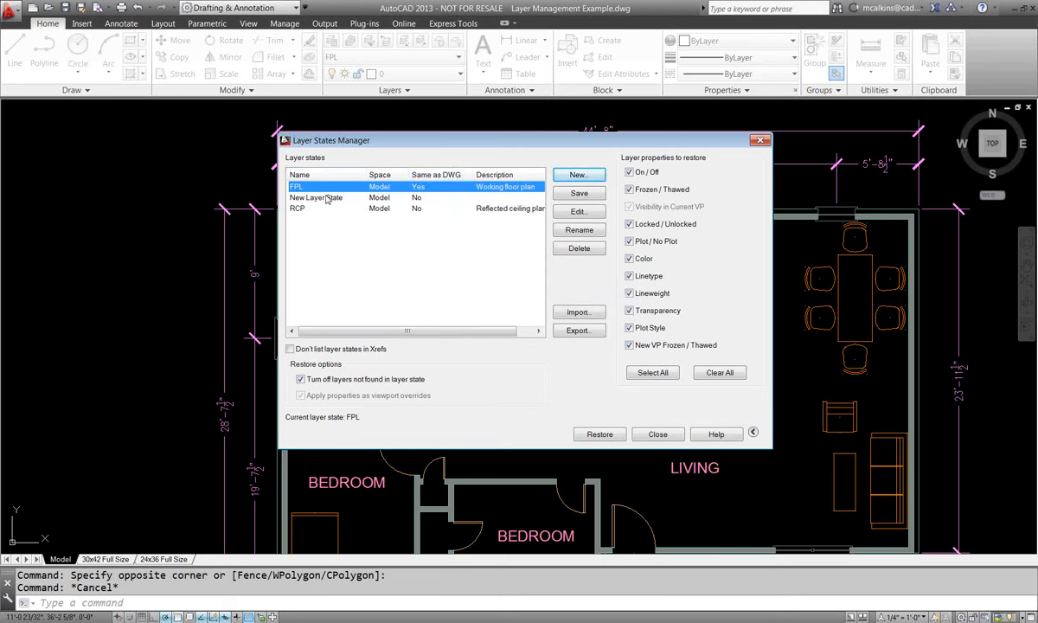
Delete the saved layer state named New Layer State.
left_click(327, 198)
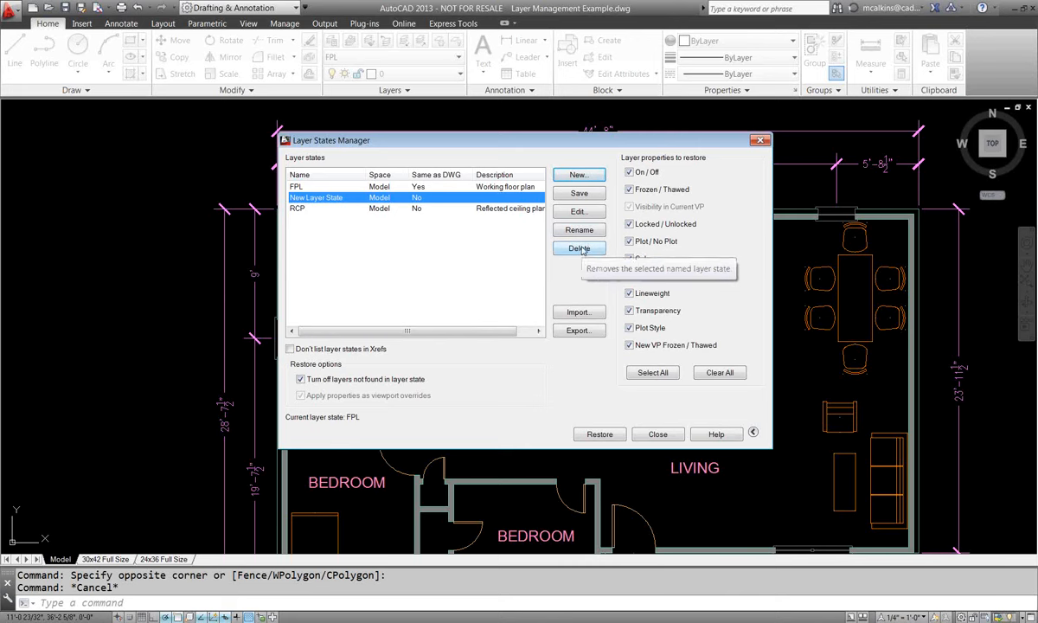
left_click(579, 249)
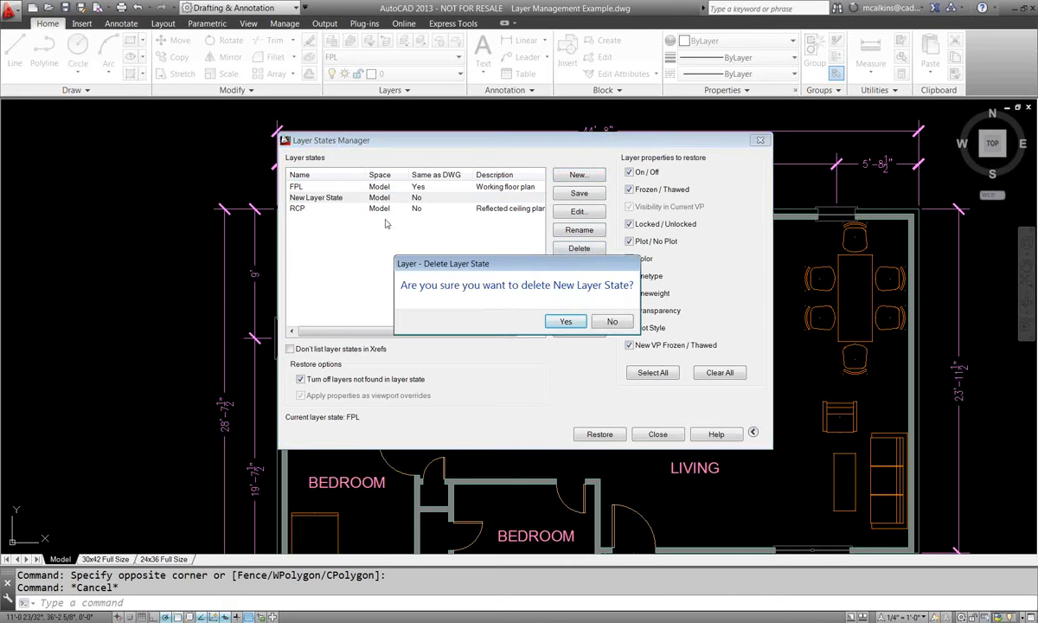
left_click(566, 320)
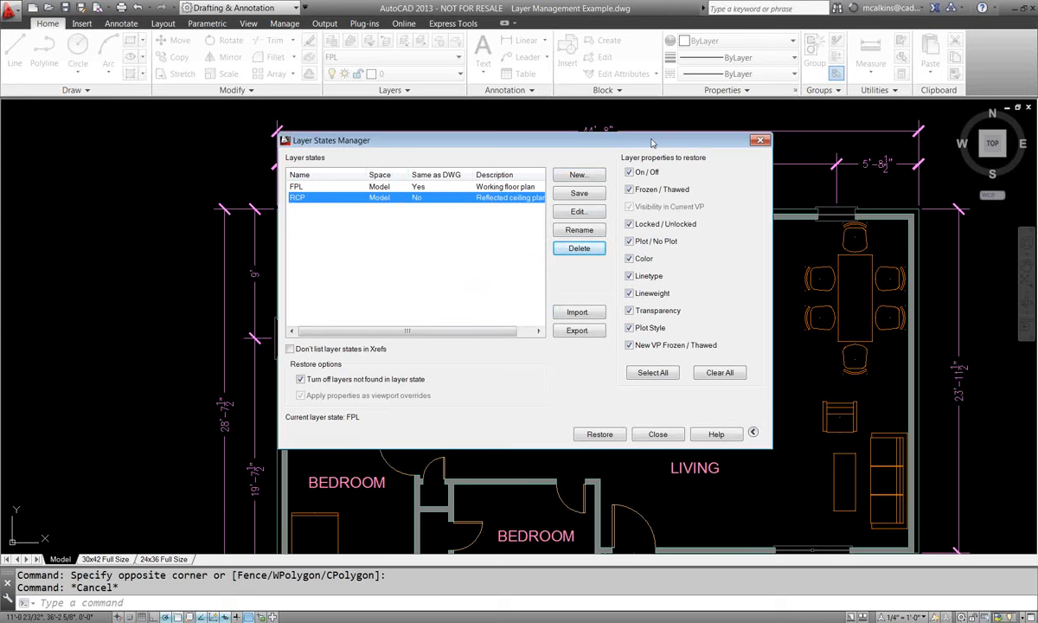
Examine the layers and properties stored in the FPL layer state in an enlarged Edit Layer State dialog, and accept it without edits.
left_click_drag(613, 135, 636, 136)
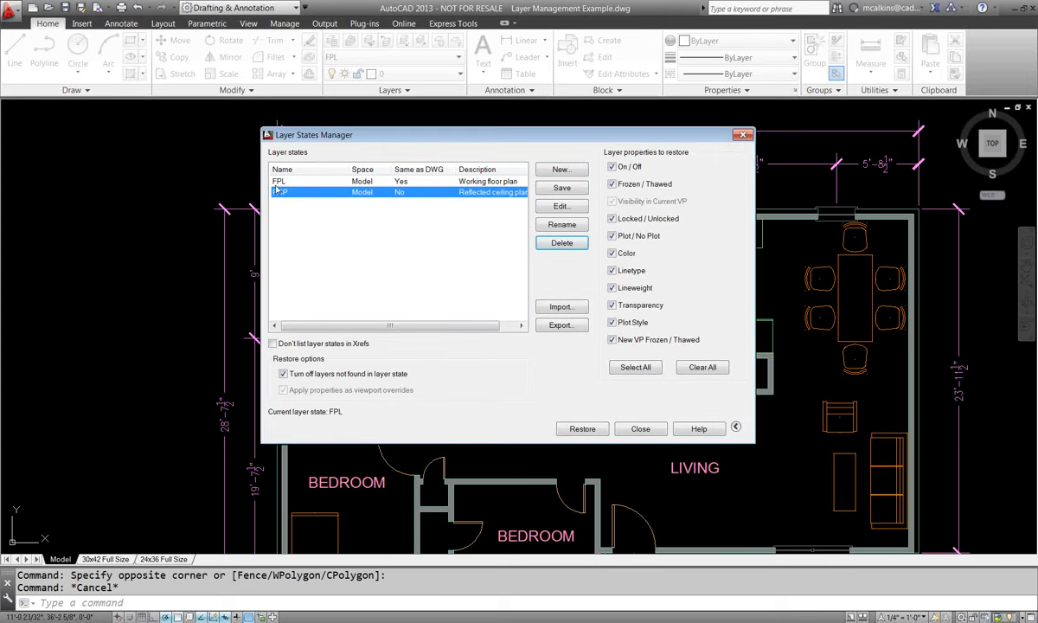
left_click(406, 181)
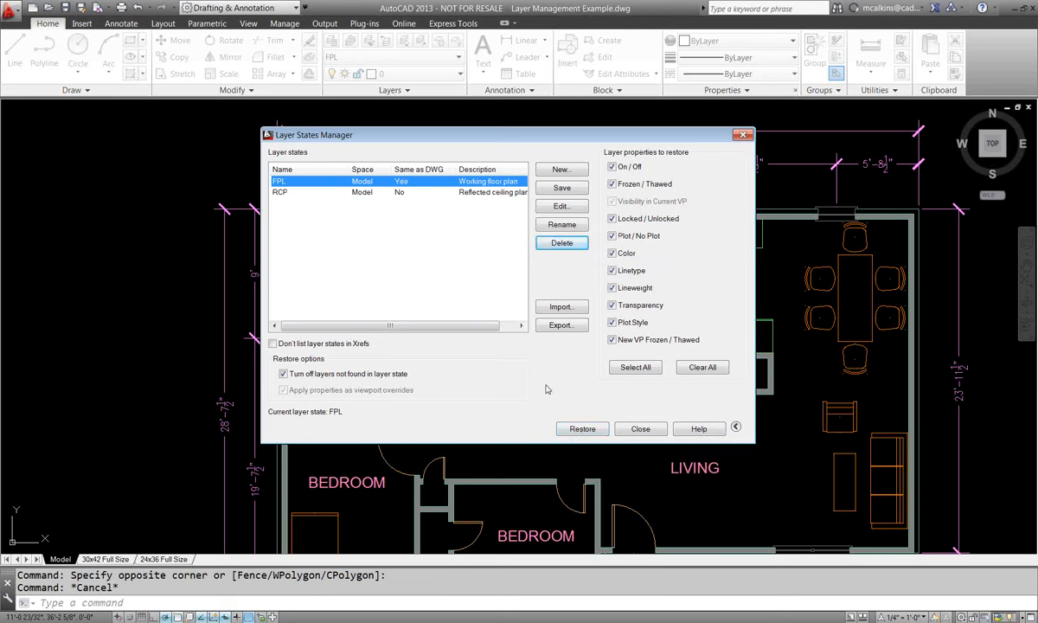
left_click(299, 191)
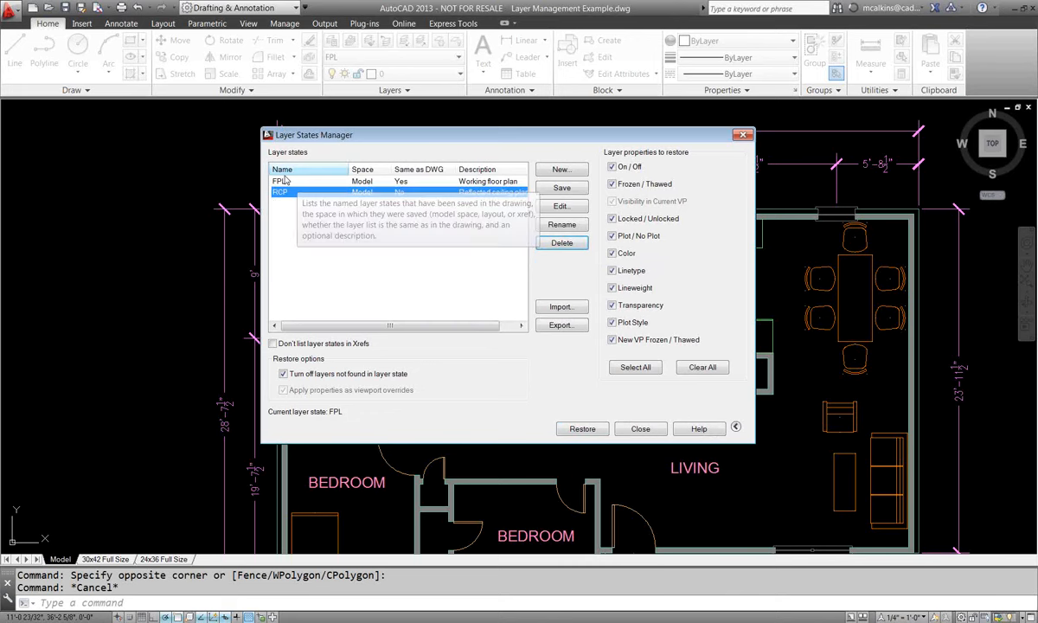
left_click(303, 181)
left_click(560, 206)
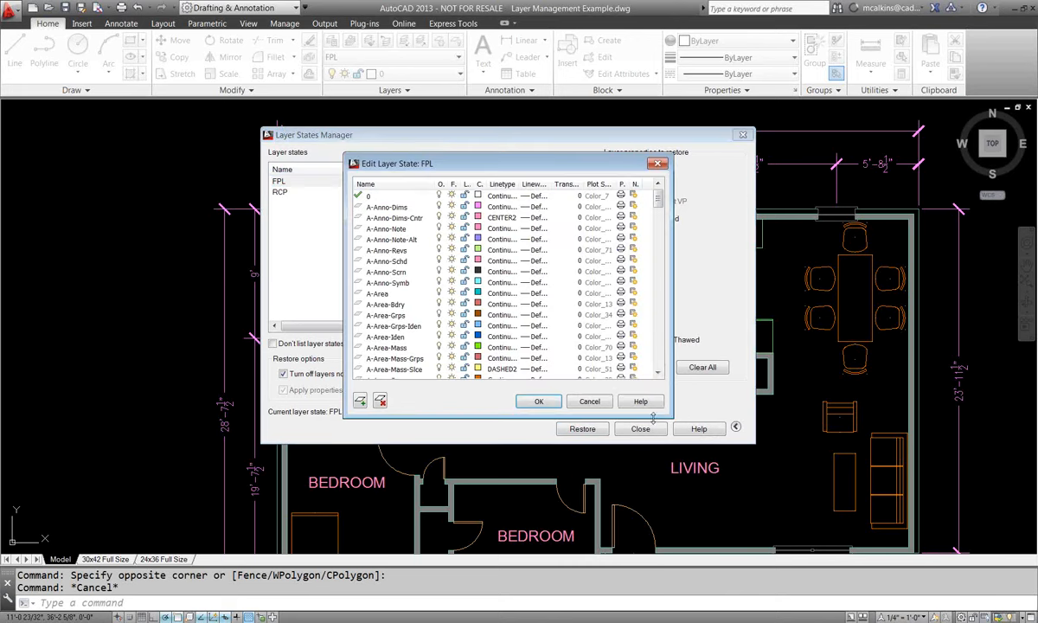
left_click_drag(668, 416, 739, 499)
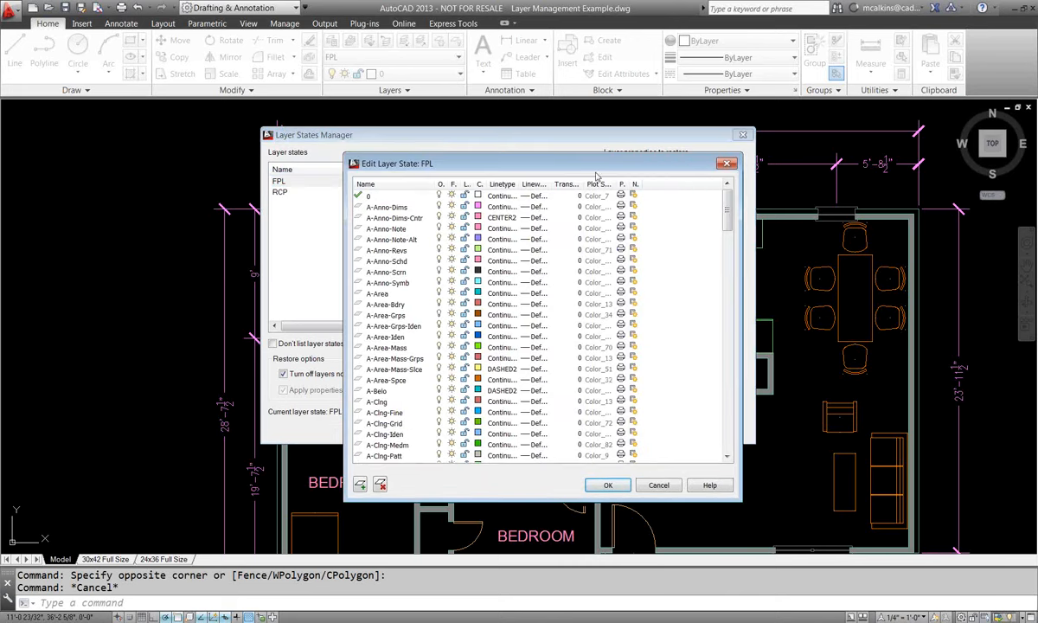
left_click_drag(596, 174, 572, 109)
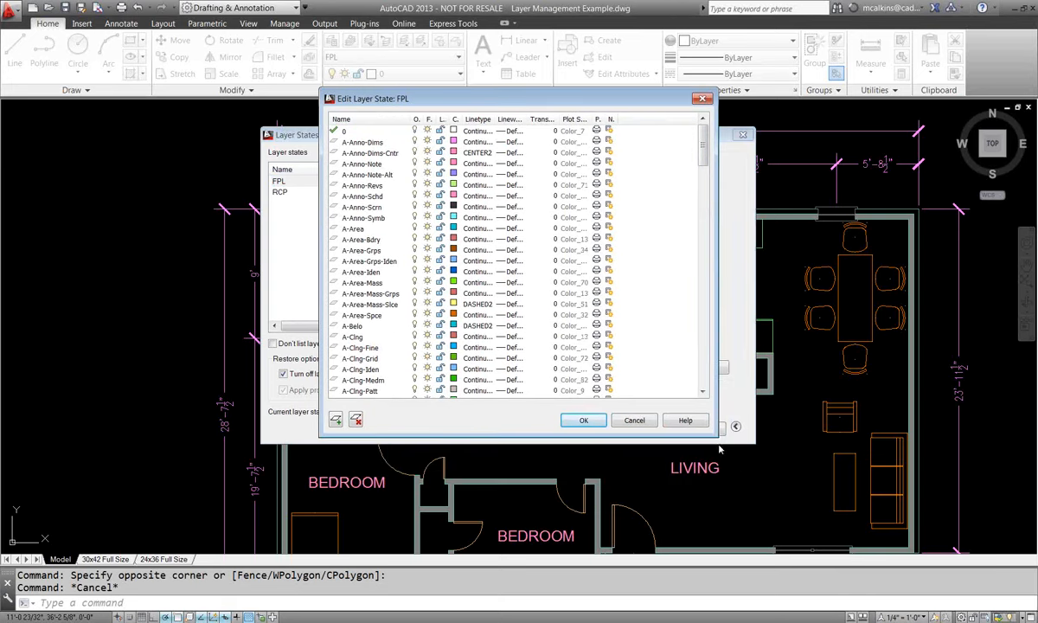
left_click_drag(718, 437, 736, 540)
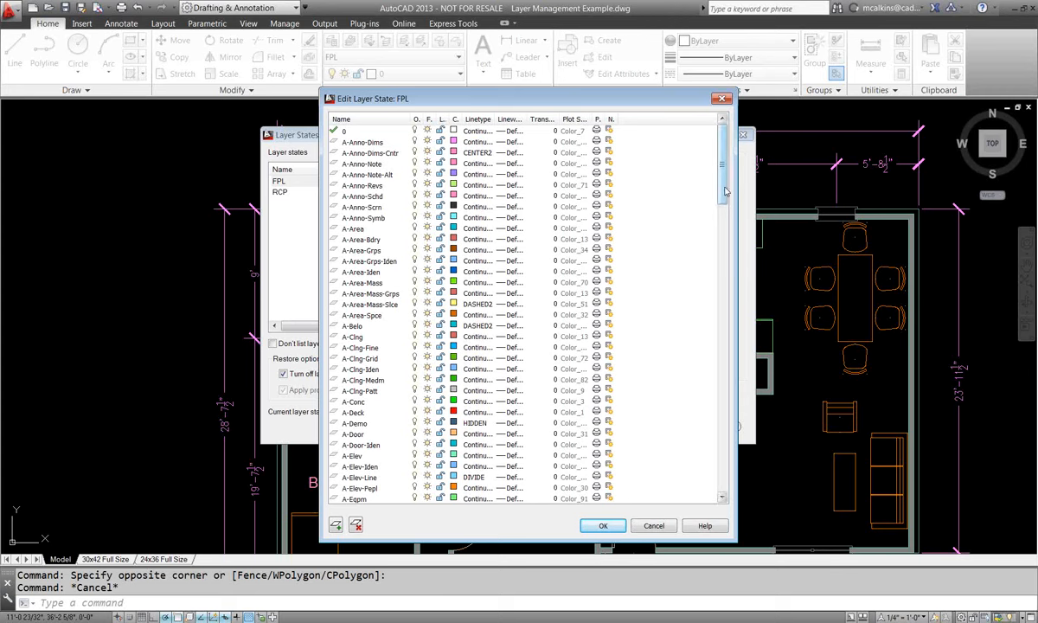
left_click_drag(725, 192, 725, 469)
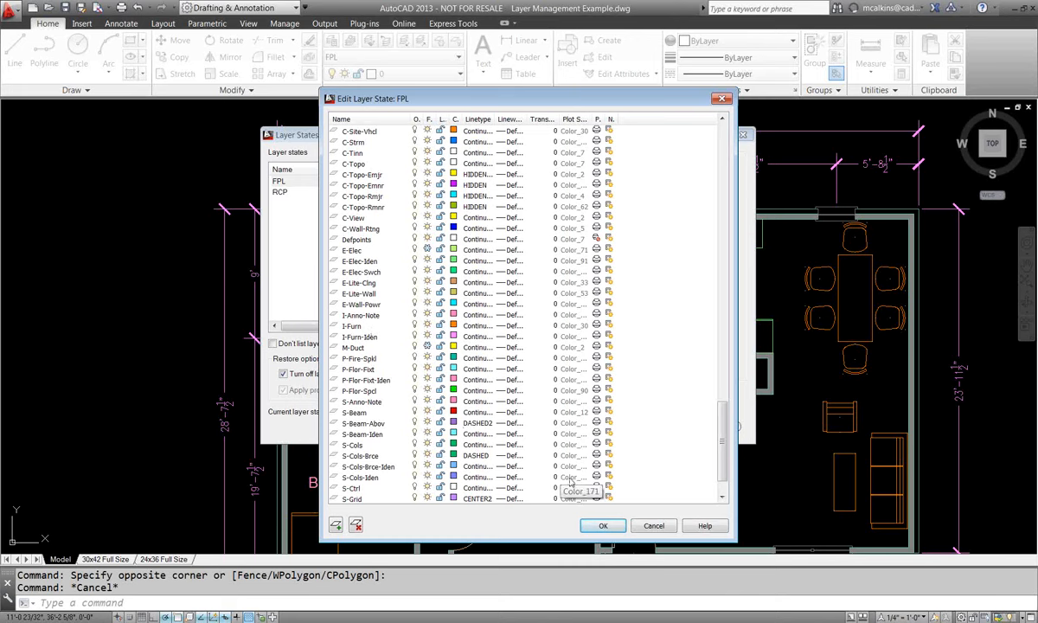
left_click(603, 526)
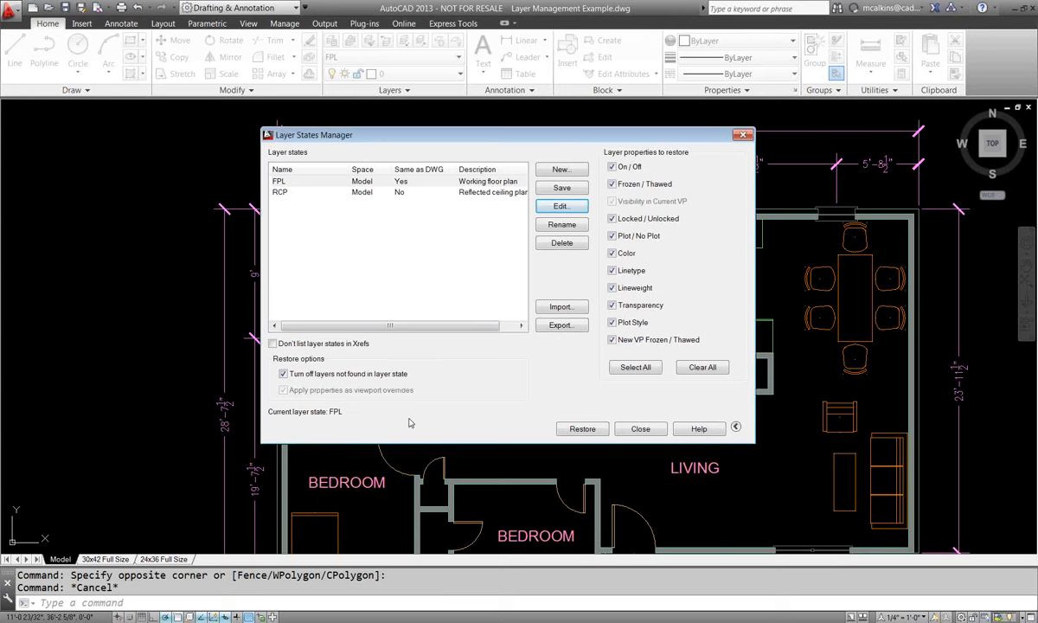
mouse_move(523, 192)
left_mouse_down()
mouse_move(346, 325)
mouse_move(304, 339)
mouse_move(310, 364)
left_mouse_up()
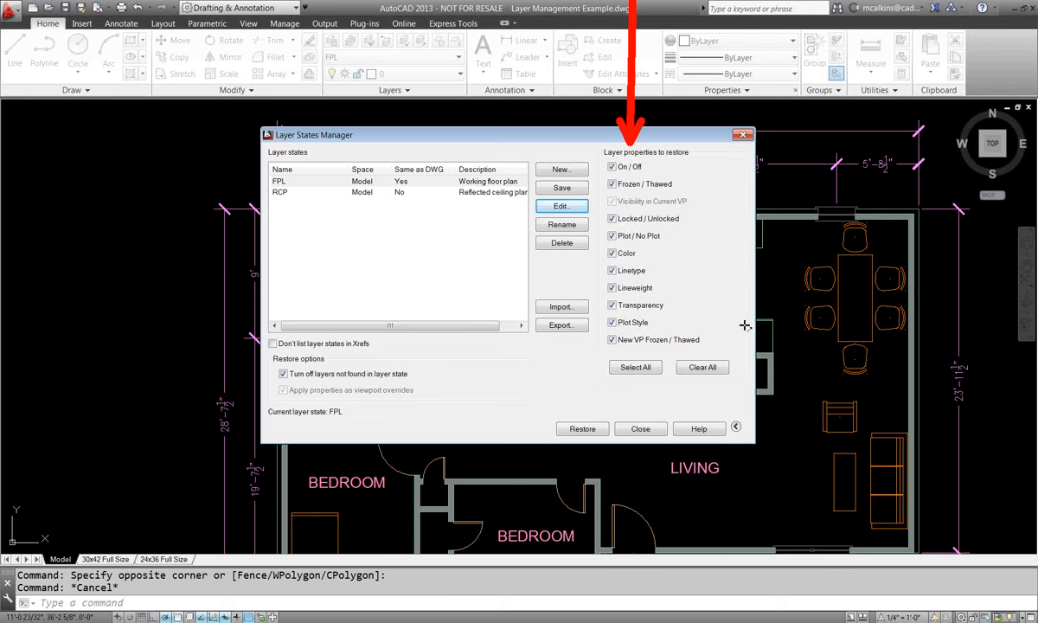
key("Escape")
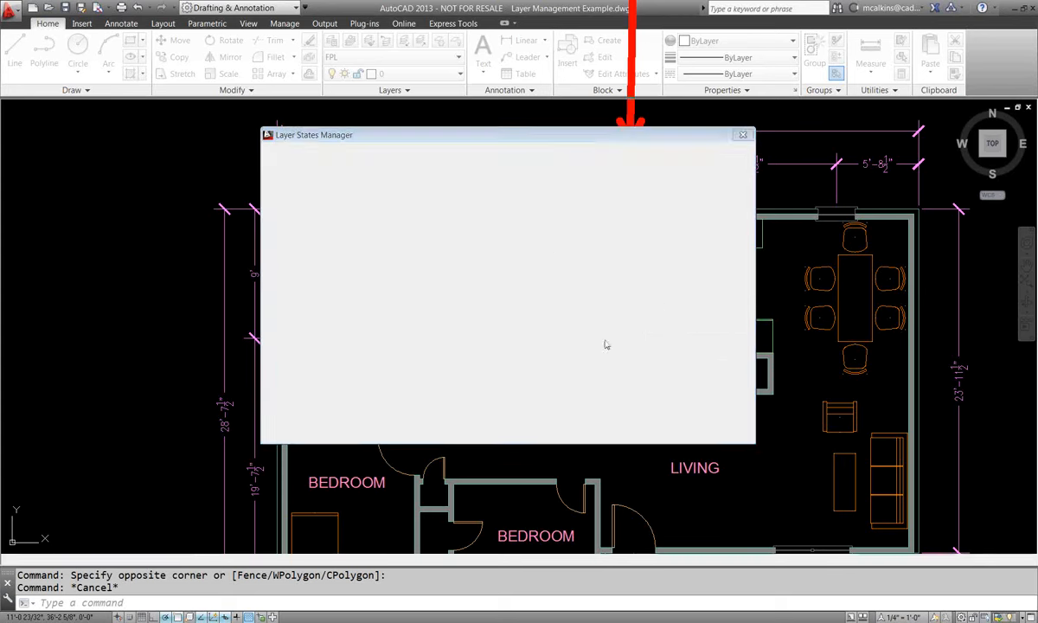
left_click_drag(643, 136, 677, 141)
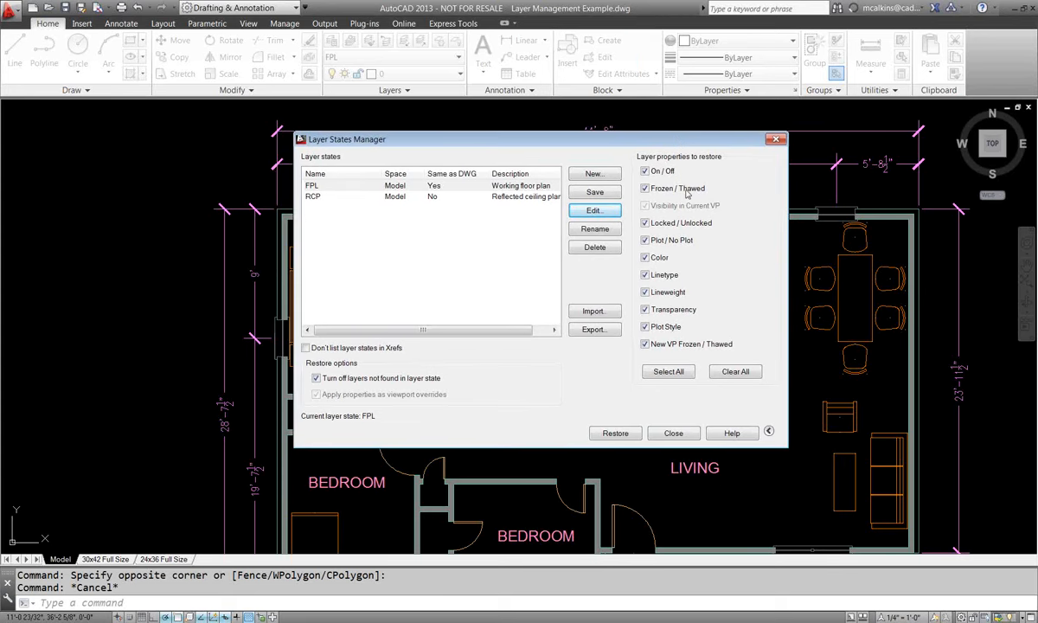
left_click_drag(519, 138, 500, 128)
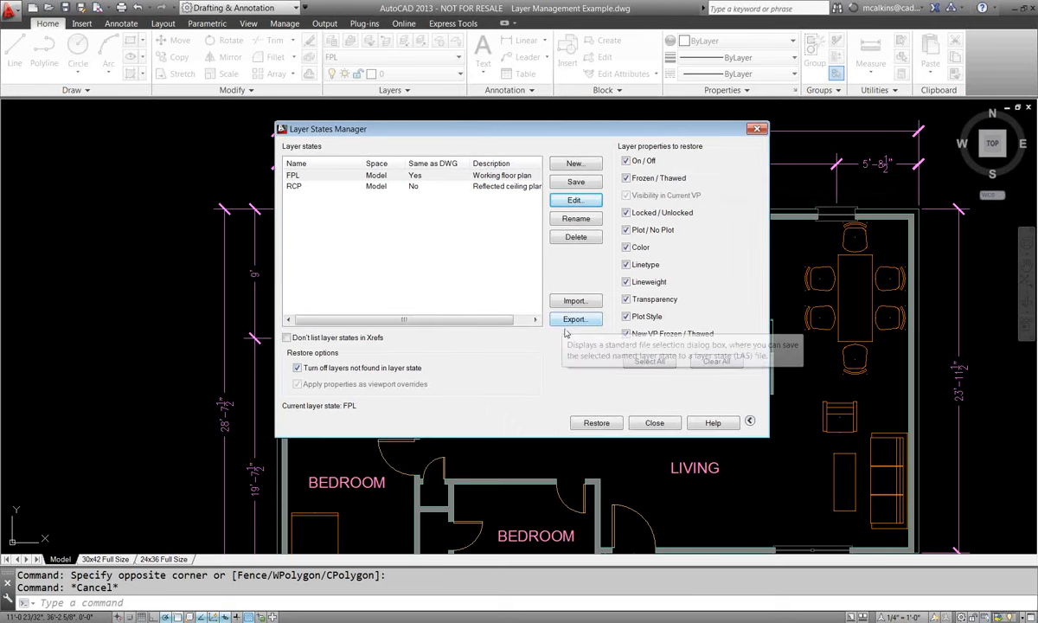
key("ctrl+shift+d")
left_click_drag(1014, 278, 604, 306)
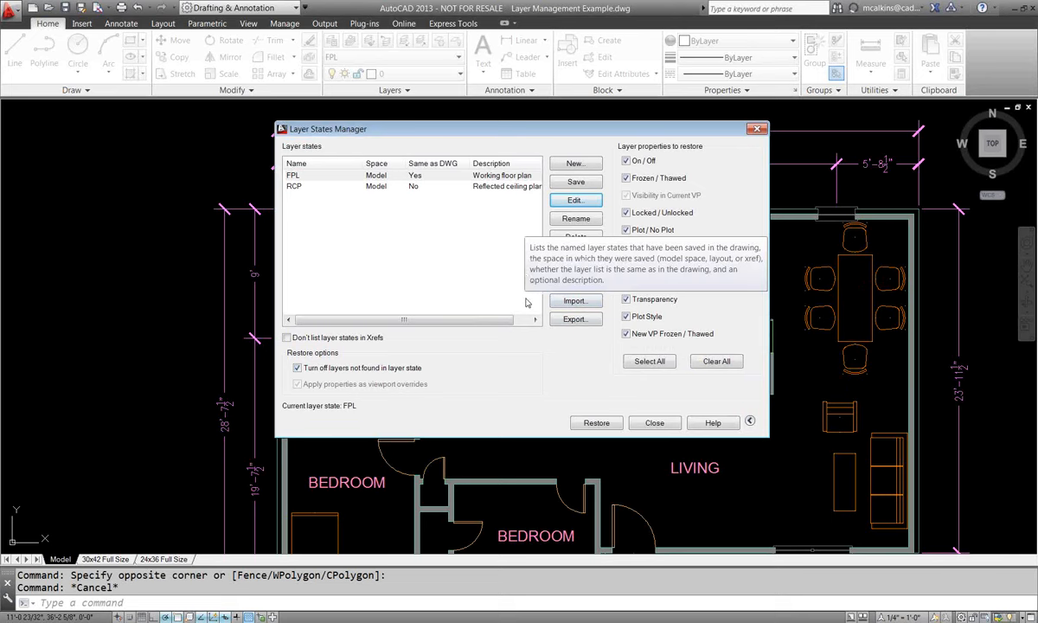
Check the file type offered for exporting the FPL layer state, and close the export dialog without saving.
left_click(575, 320)
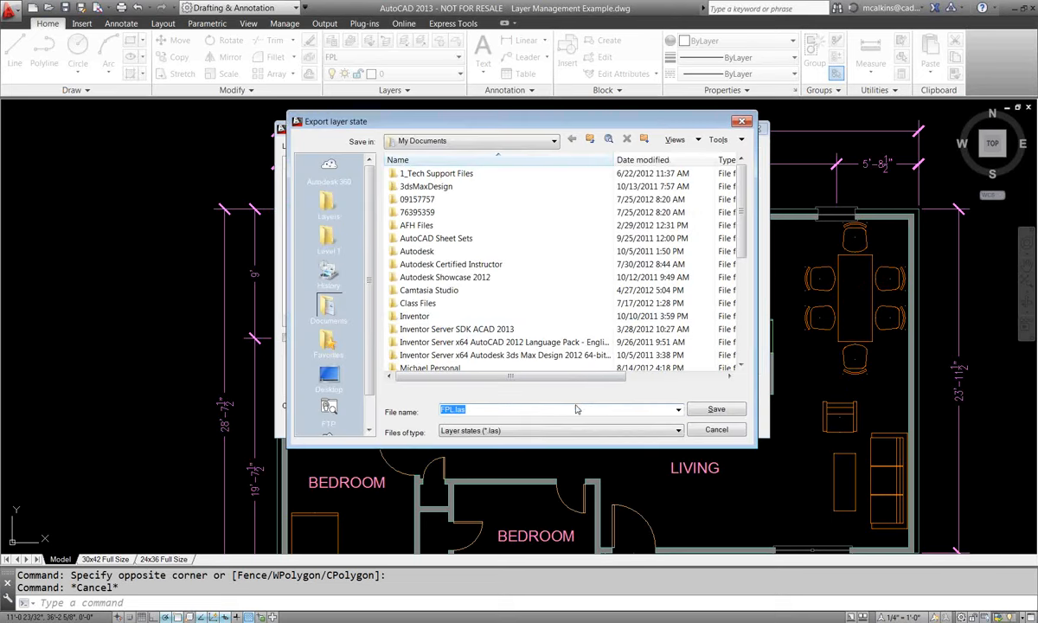
key("ctrl+shift+d")
left_click_drag(709, 248, 500, 426)
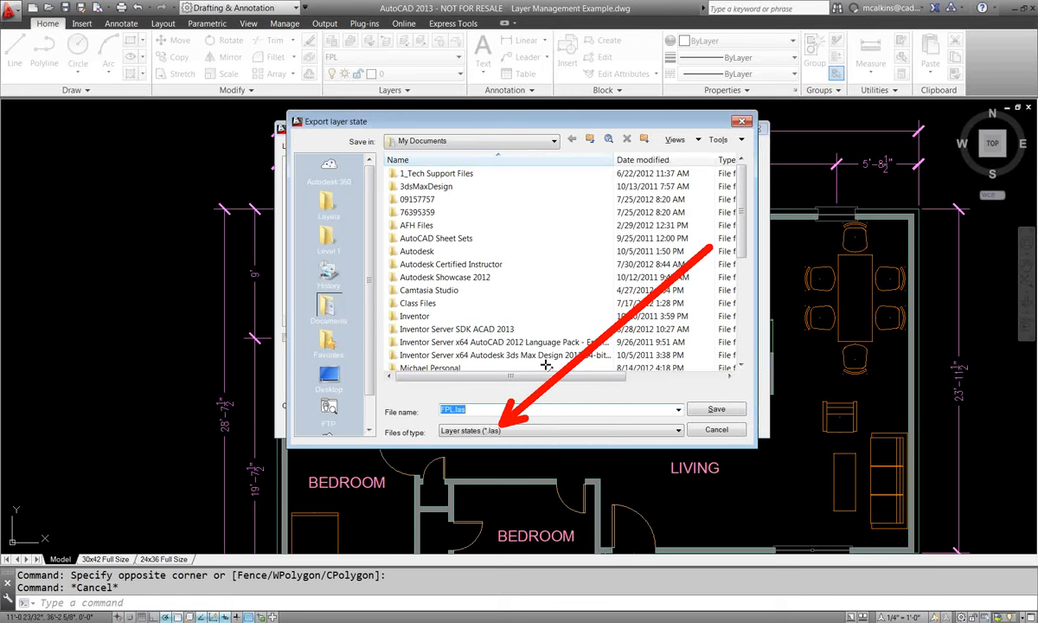
key("Escape")
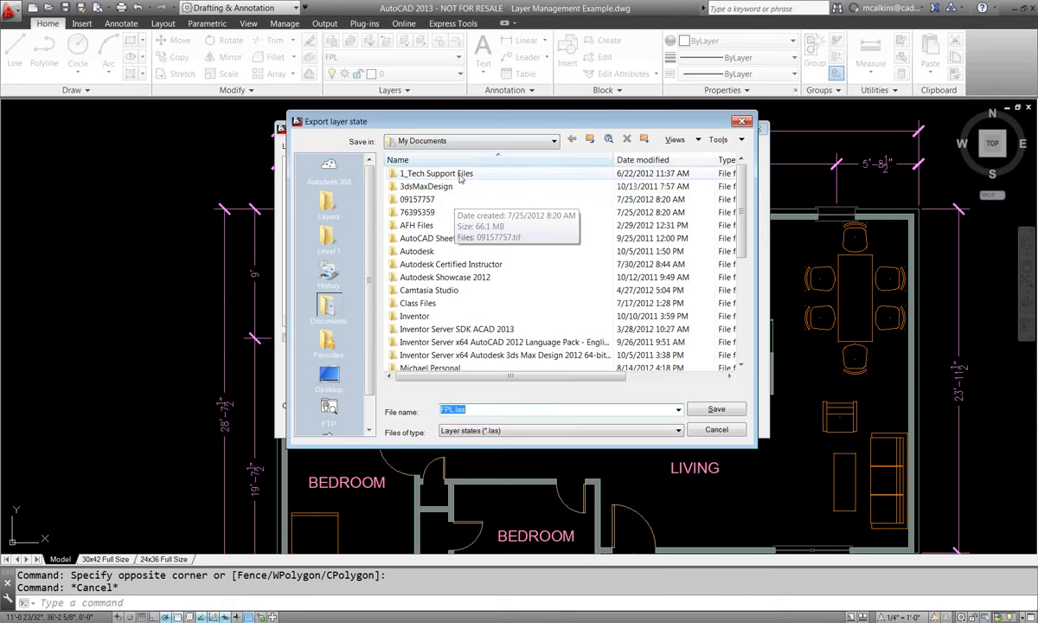
left_click(742, 123)
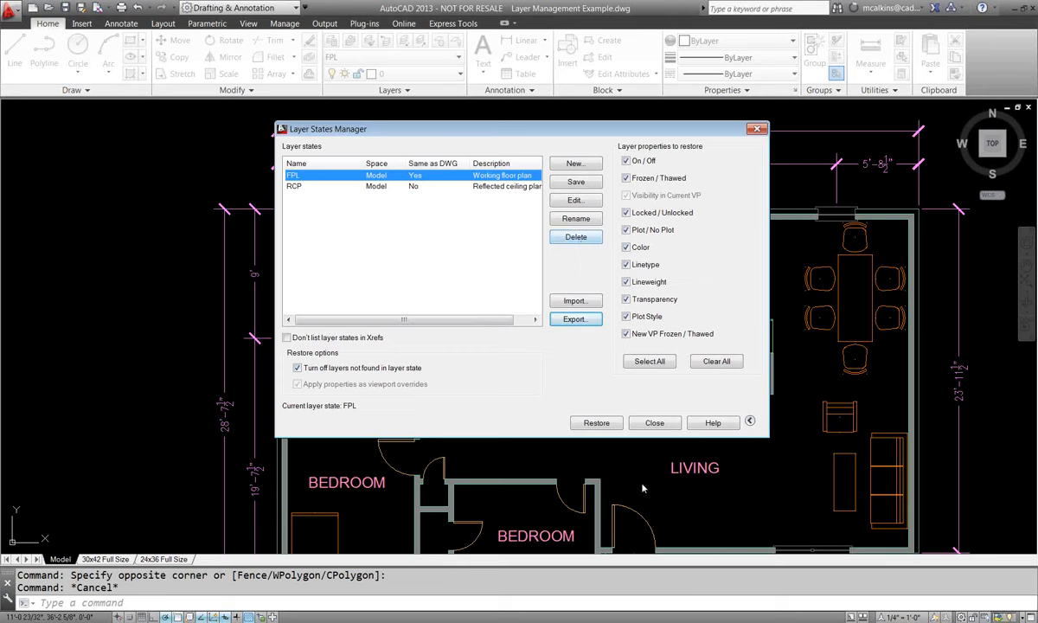
Check which file types layer states can be imported from, and close the import dialog without opening a file.
left_click(576, 302)
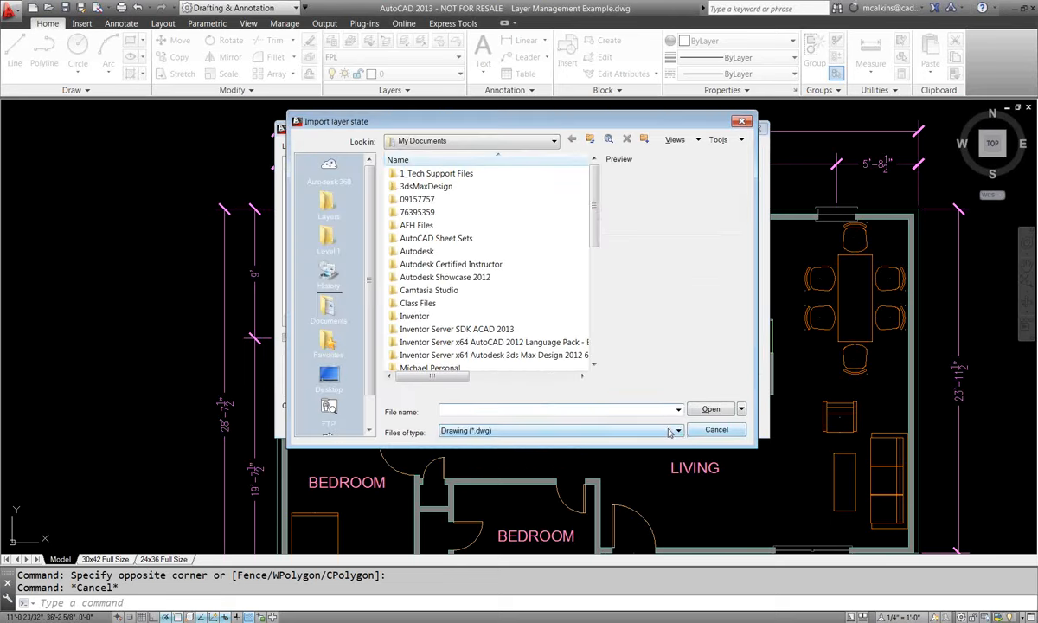
left_click(679, 430)
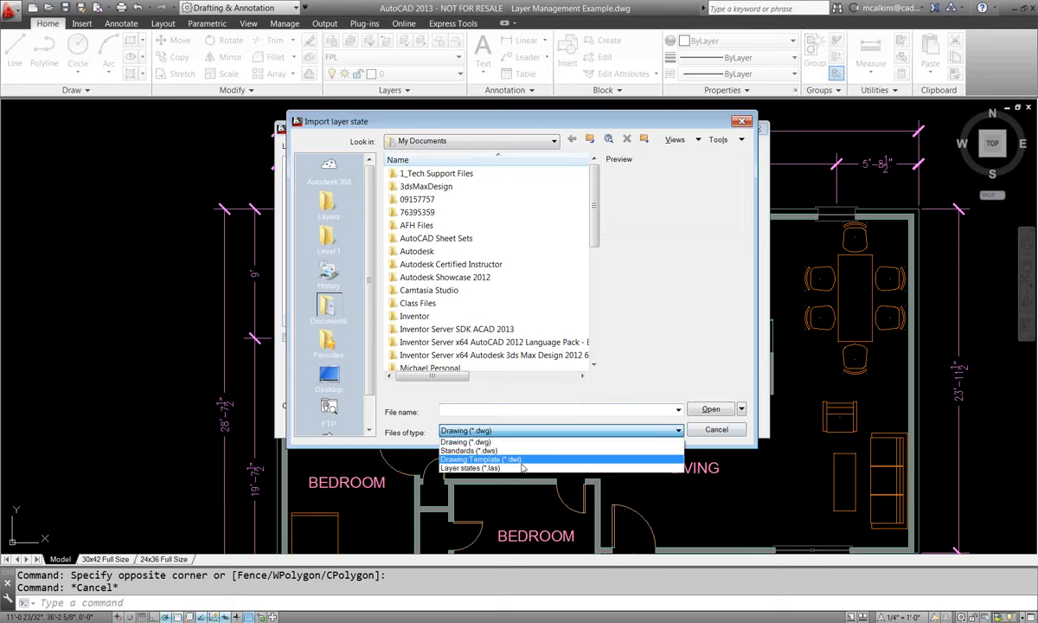
left_click(690, 119)
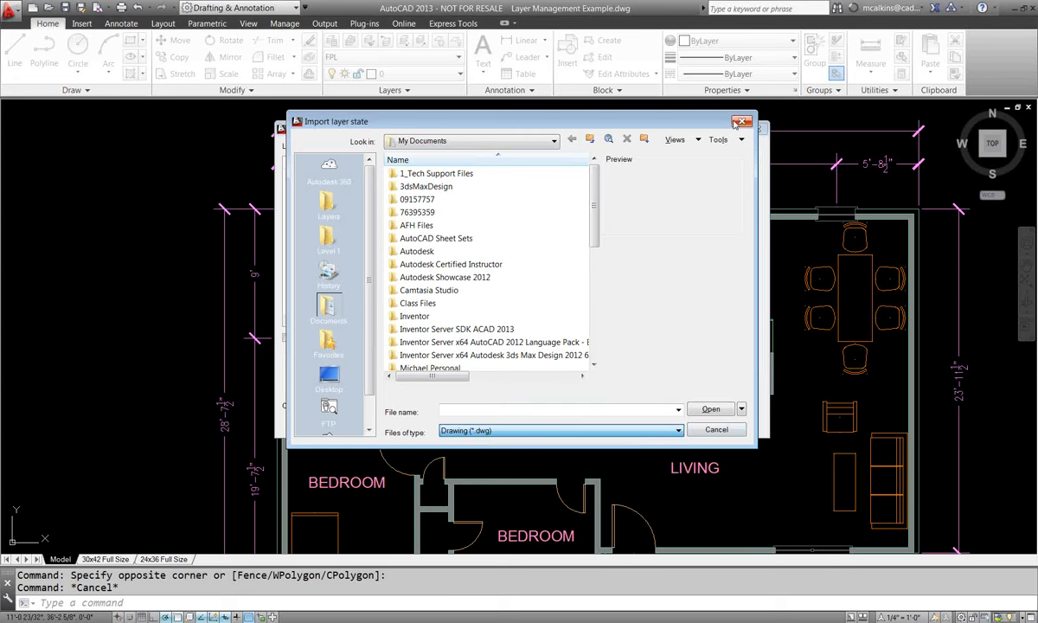
left_click(741, 122)
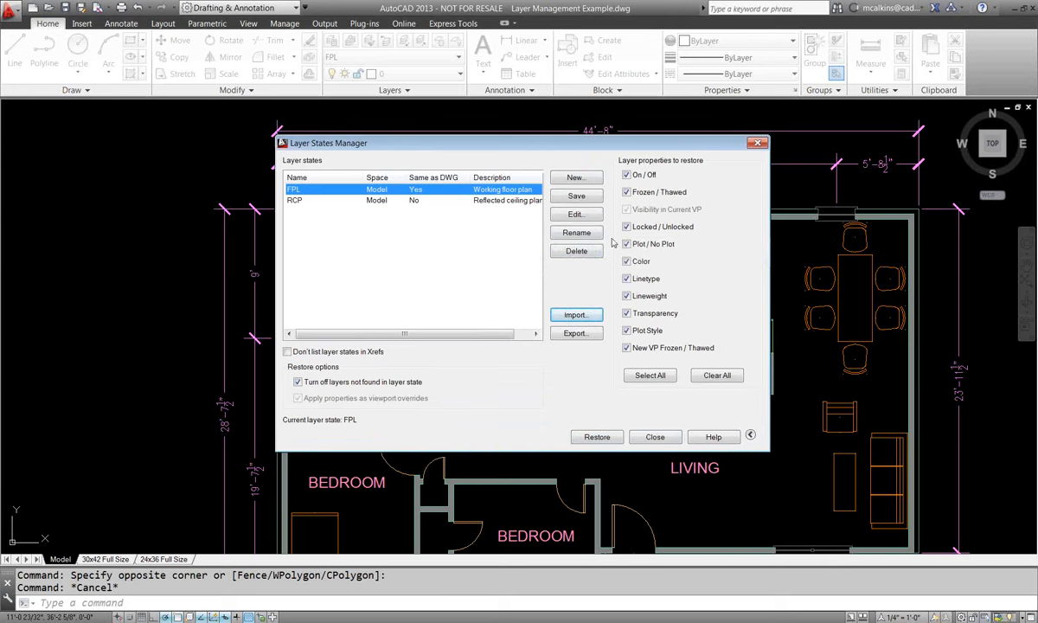
Recheck the FPL layer state in its edit dialog without changing it, and close the Layer States Manager.
left_click_drag(612, 144, 620, 151)
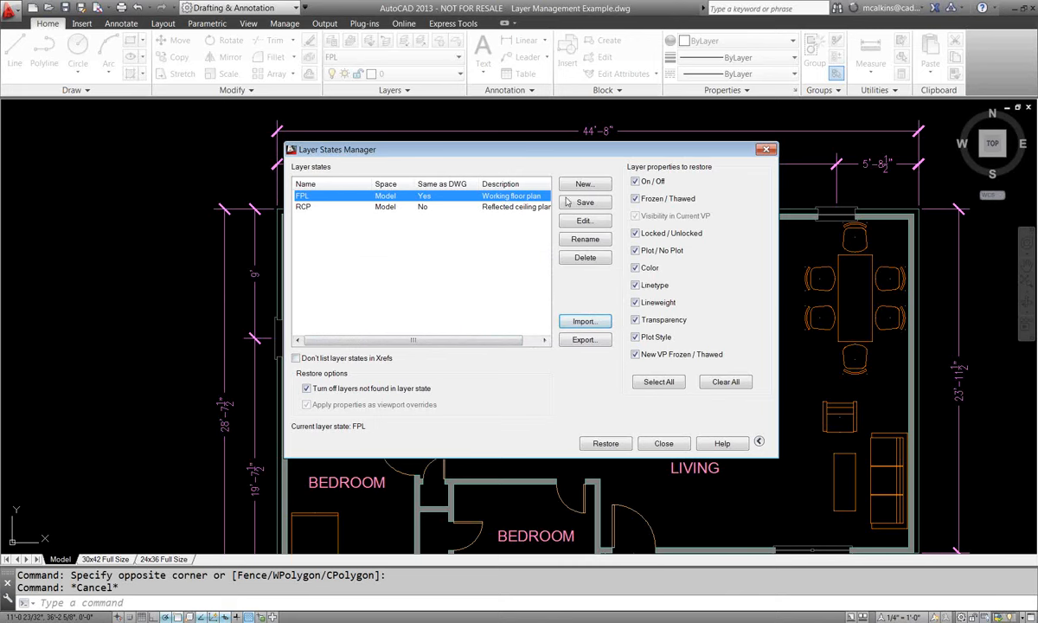
left_click_drag(539, 147, 506, 144)
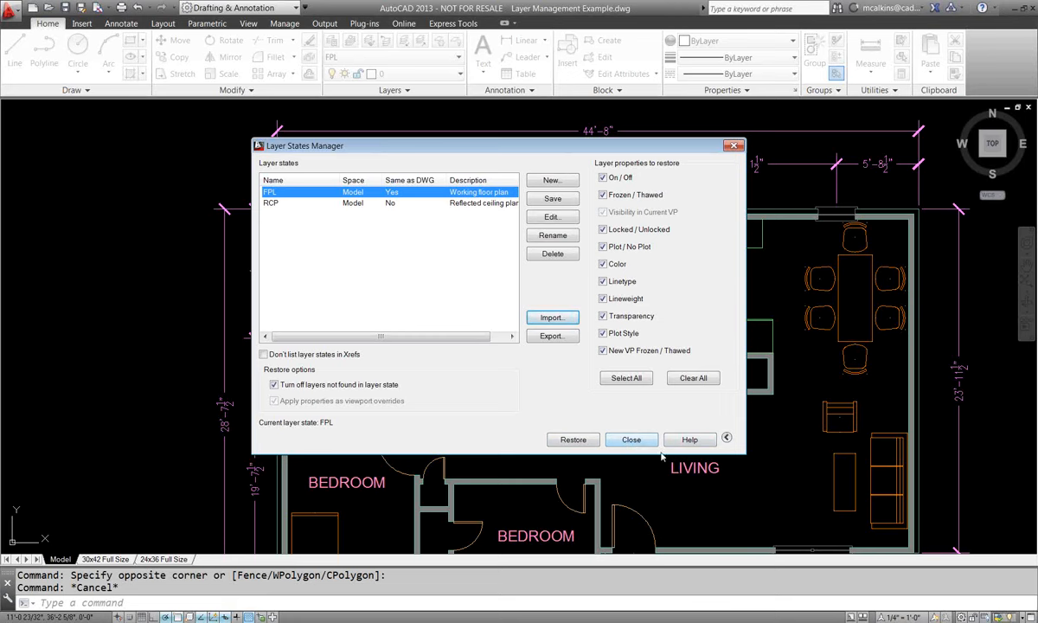
left_click(553, 219)
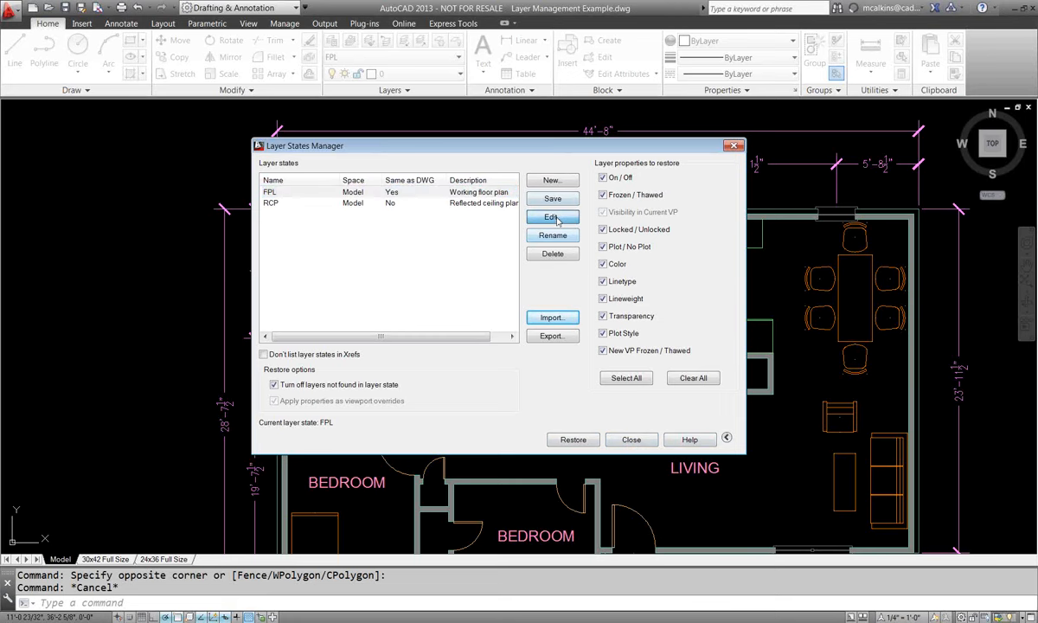
left_click(603, 525)
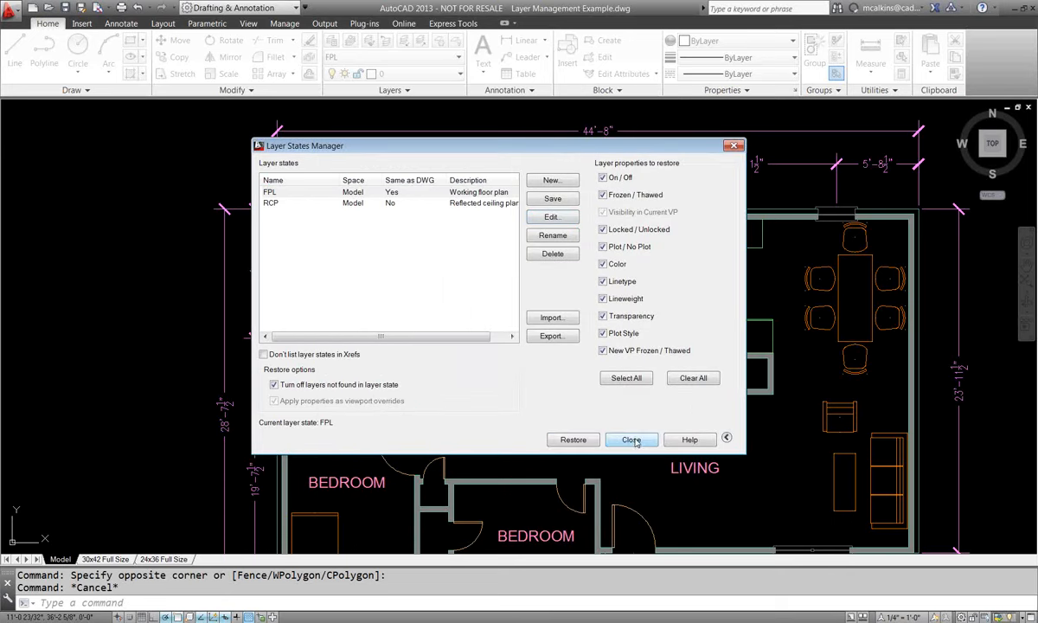
left_click(631, 439)
scroll(603, 346, "down", 5)
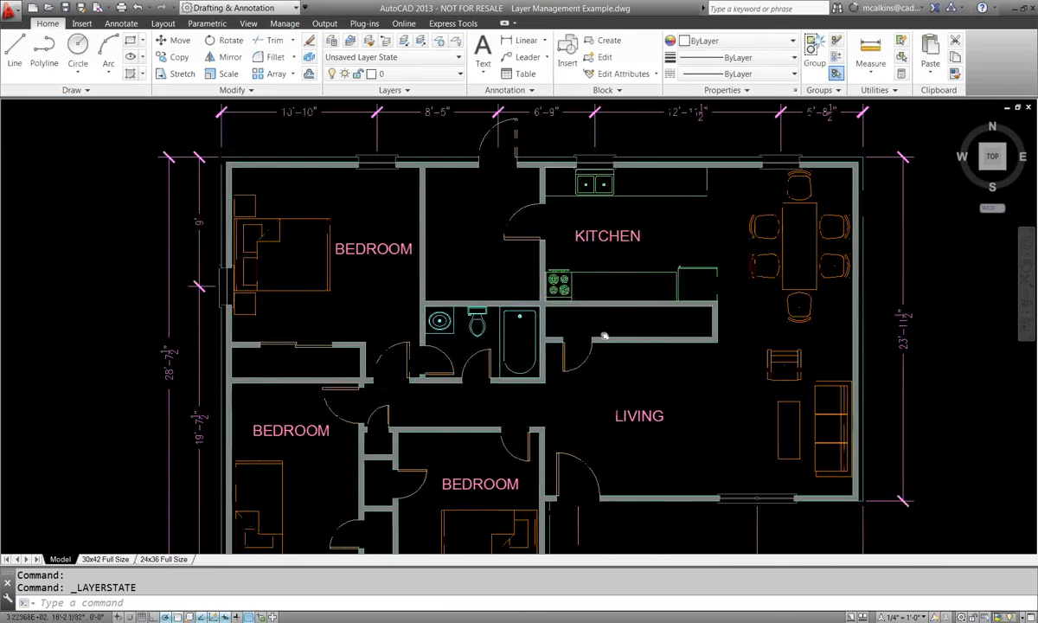
middle_click_drag(602, 346, 576, 336)
scroll(576, 336, "up", 1)
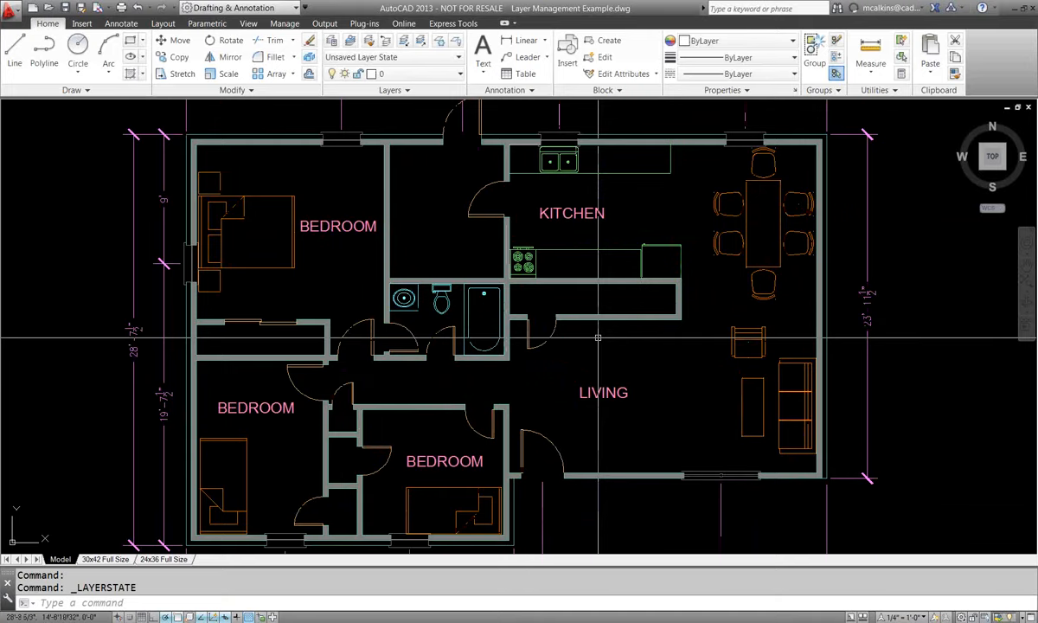
scroll(587, 337, "down", 1)
scroll(499, 329, "up", 1)
scroll(503, 335, "down", 1)
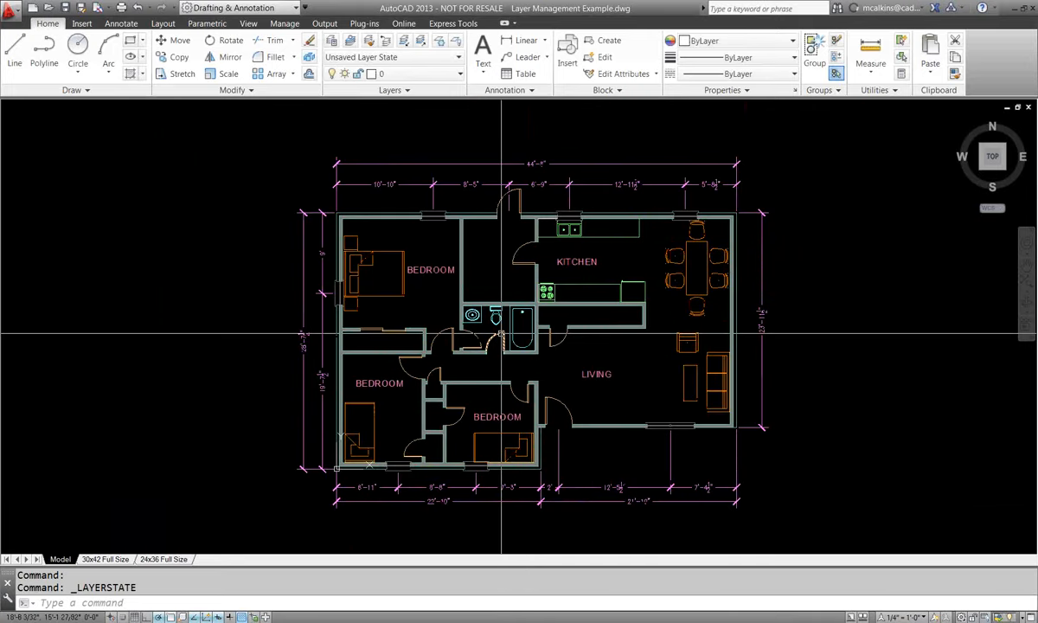
middle_click_drag(501, 334, 490, 347)
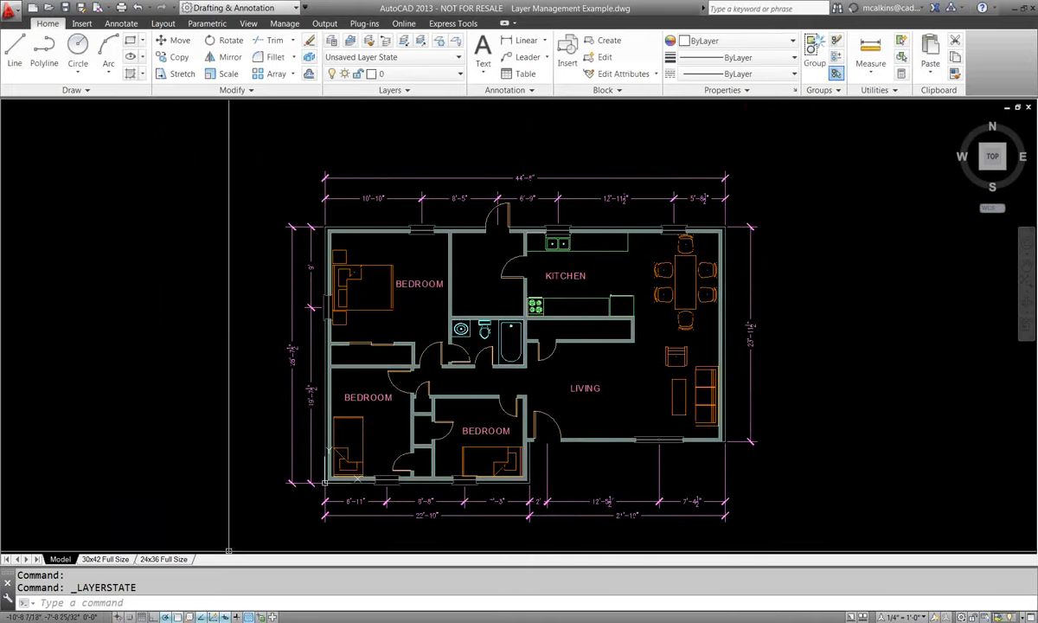
Open the 30x42 Full Size layout and bring its whole sheet with the floor plan into view, ending in paper space.
left_click(105, 559)
left_click(385, 388)
double_click(389, 384)
middle_click_drag(340, 394, 536, 289)
scroll(536, 289, "up", 2)
middle_click_drag(416, 316, 484, 270)
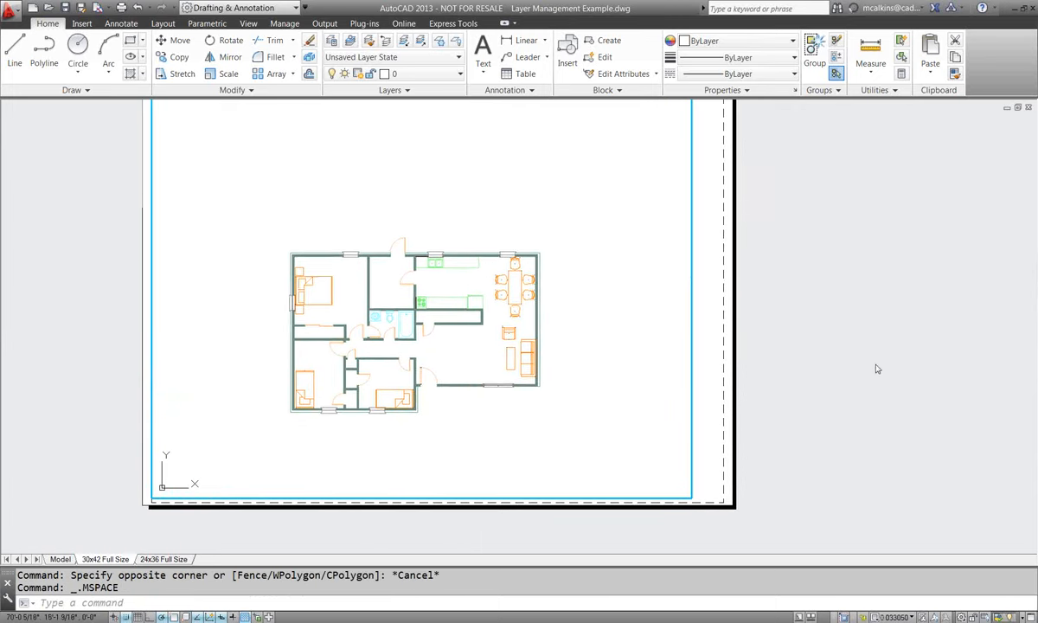
double_click(696, 363)
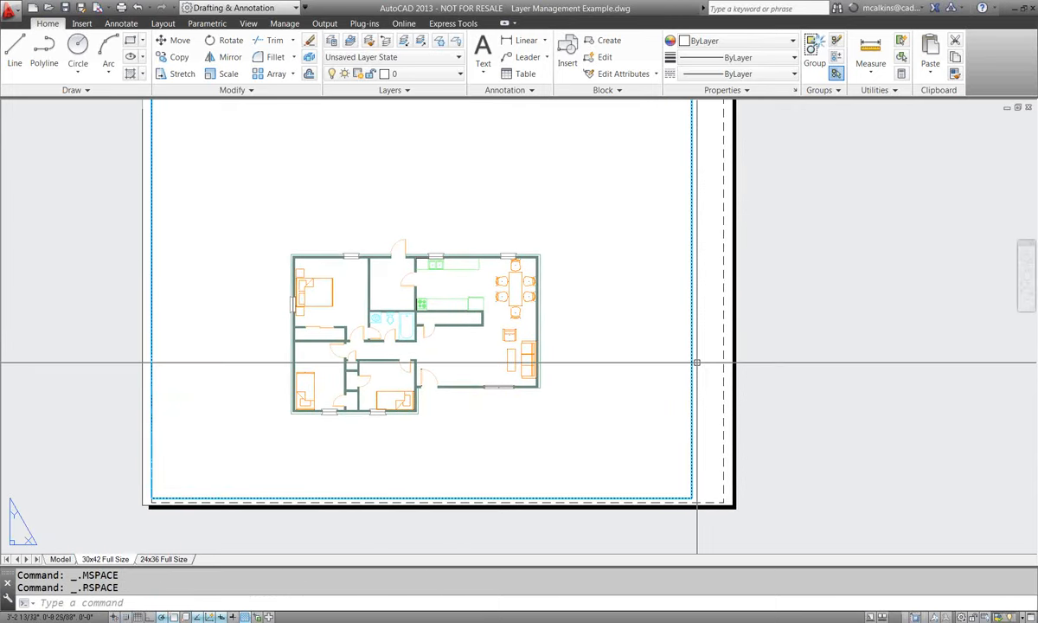
middle_click_drag(721, 366, 824, 405)
Activate the layout's viewport, fit the floor plan inside it, and set the viewport scale to 3/4" = 1'-0".
double_click(692, 391)
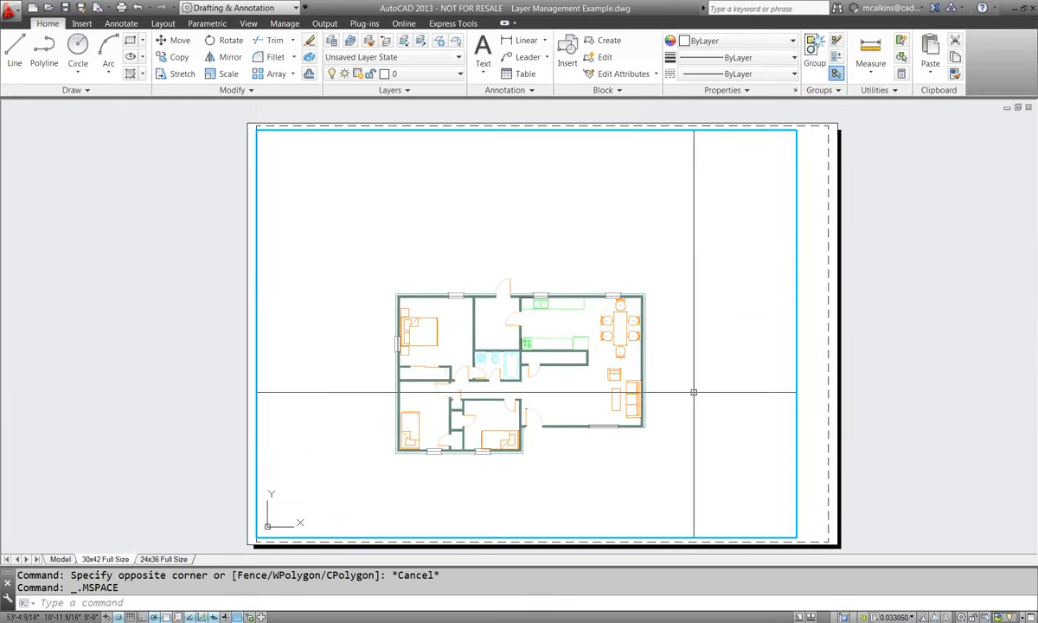
scroll(693, 392, "up", 2)
middle_click_drag(584, 391, 673, 374)
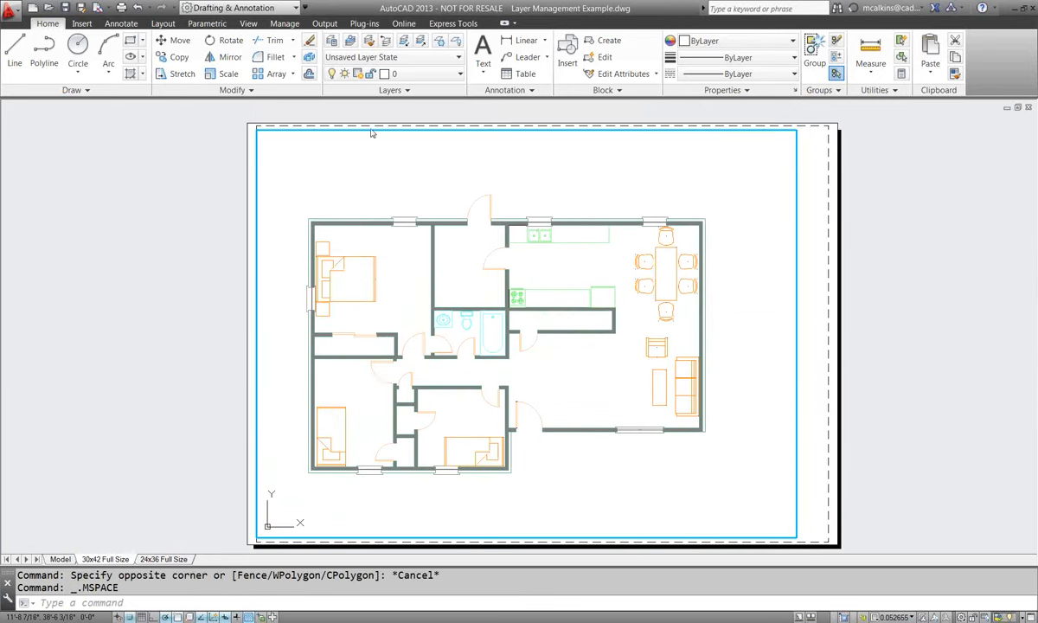
left_click(910, 616)
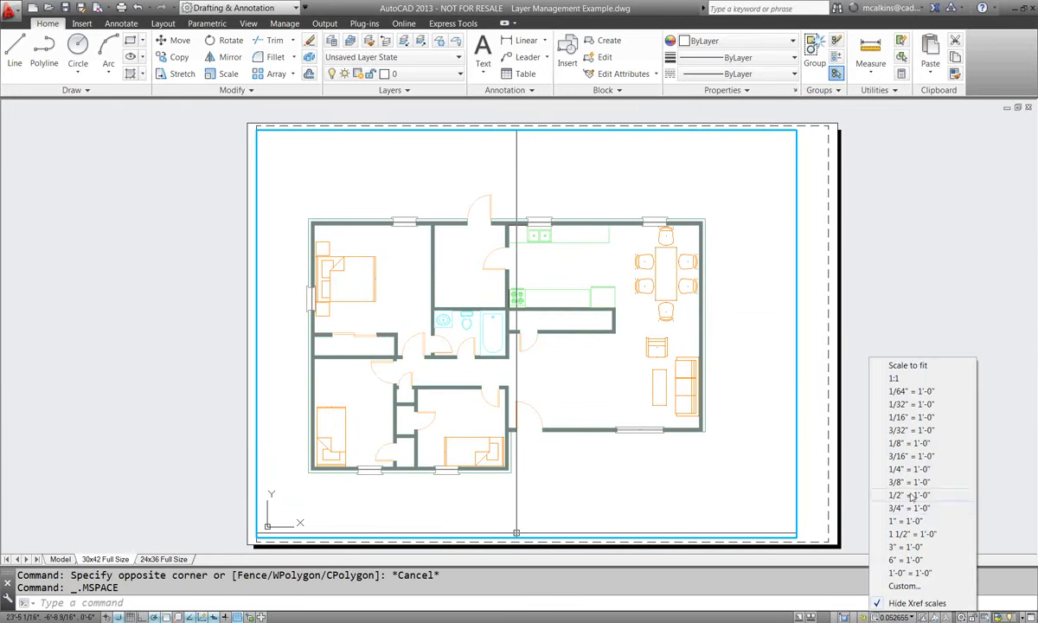
left_click(910, 509)
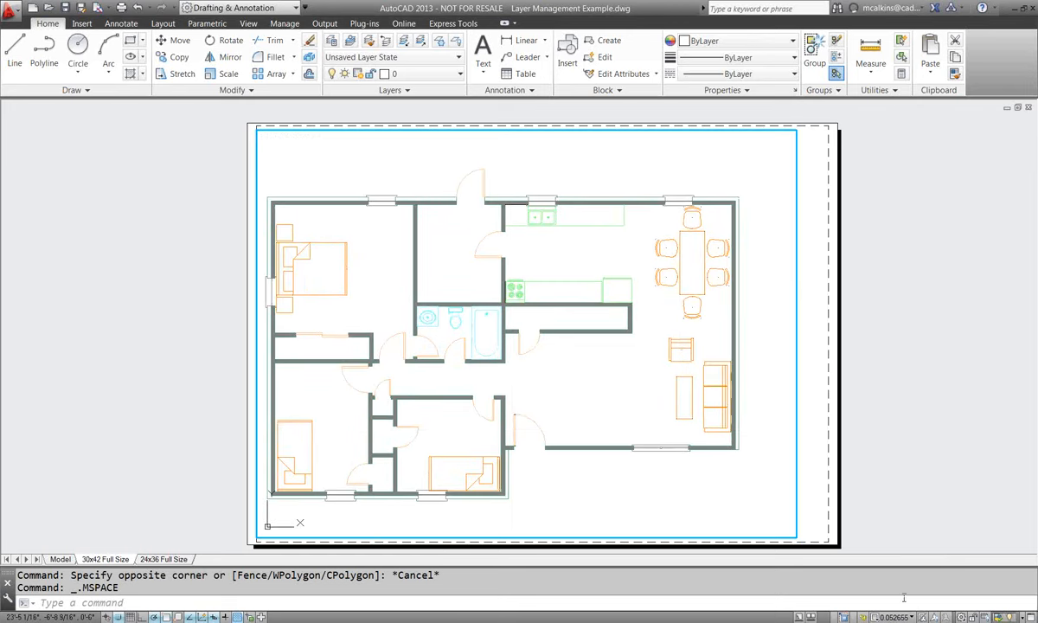
middle_click_drag(525, 406, 538, 404)
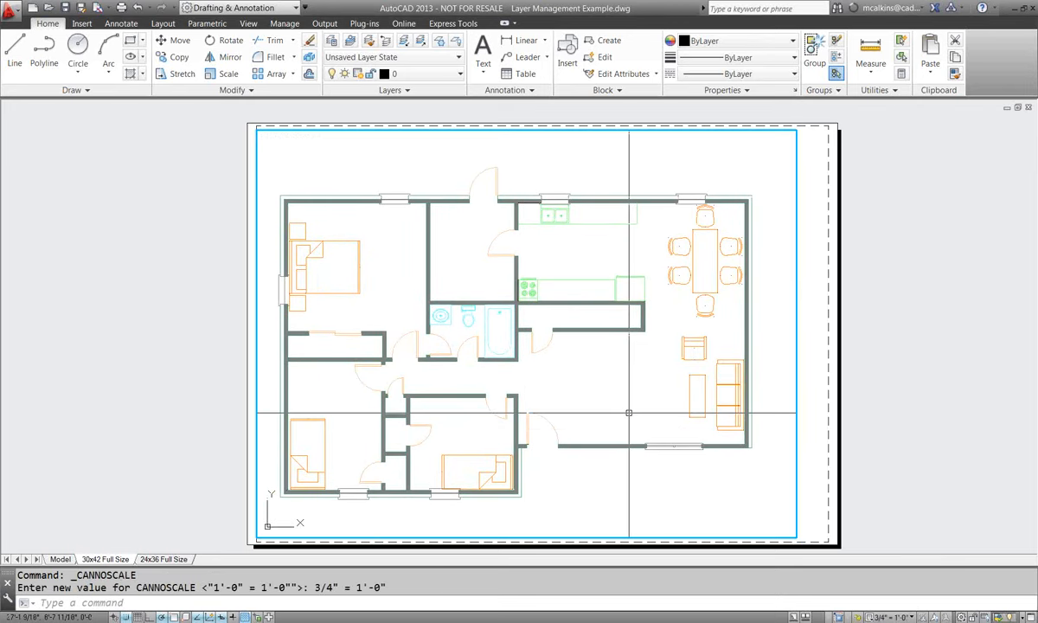
Show the Layer Properties Manager as an enlarged palette with wider Name and VP Color columns.
left_click(331, 41)
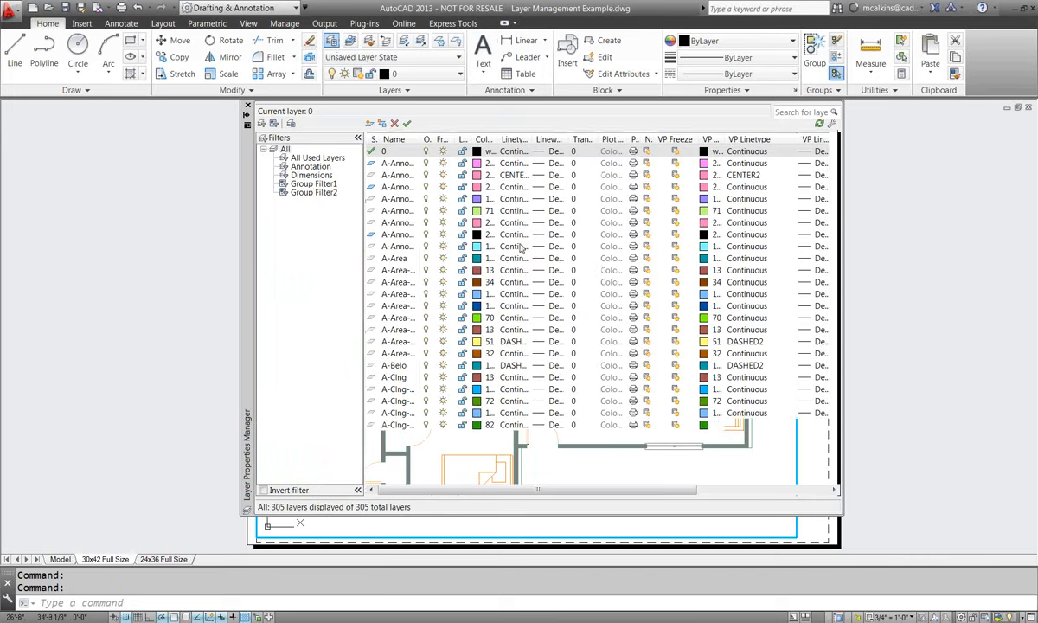
left_click_drag(250, 250, 160, 271)
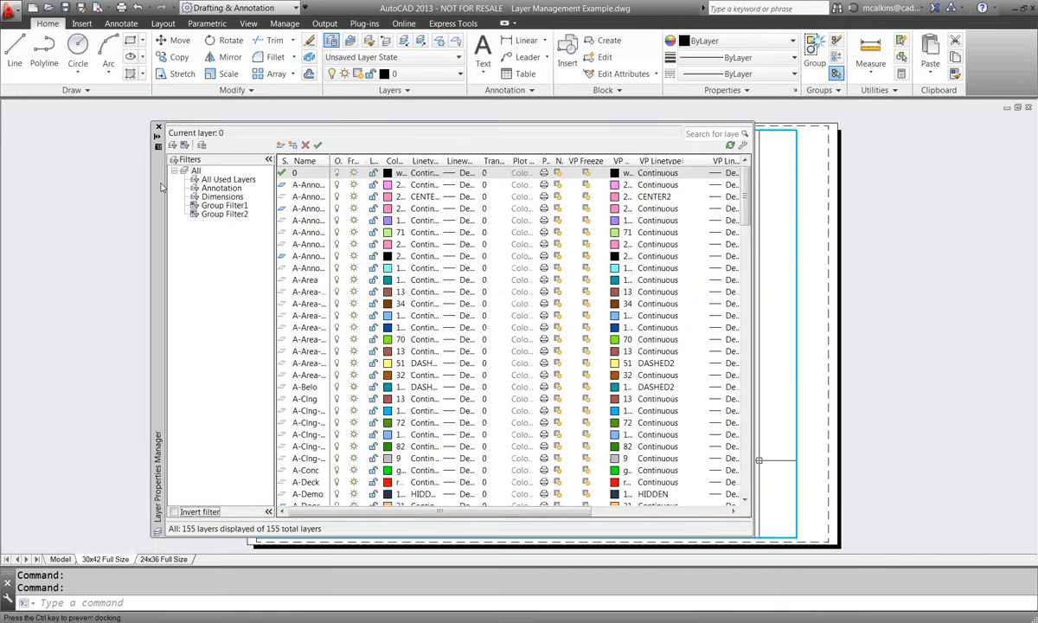
left_click_drag(161, 184, 144, 186)
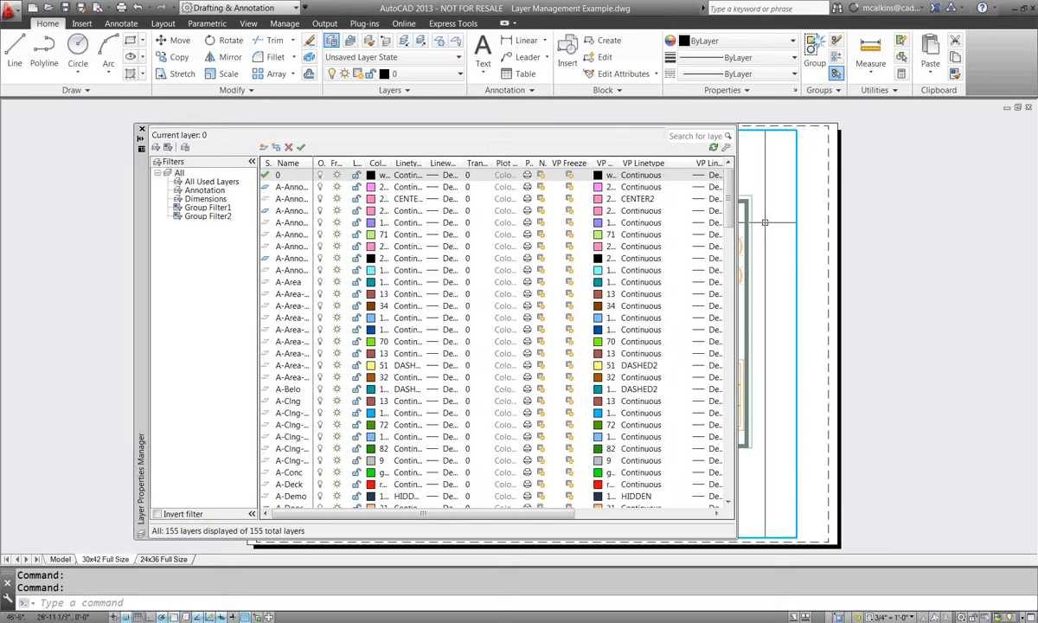
left_click_drag(315, 163, 351, 163)
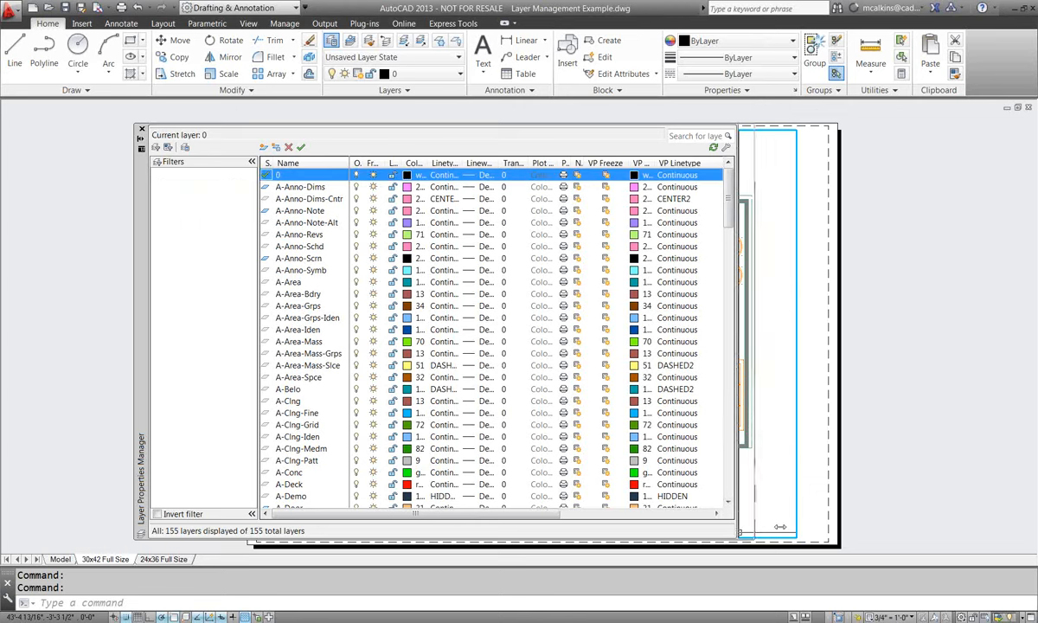
left_click_drag(738, 531, 940, 537)
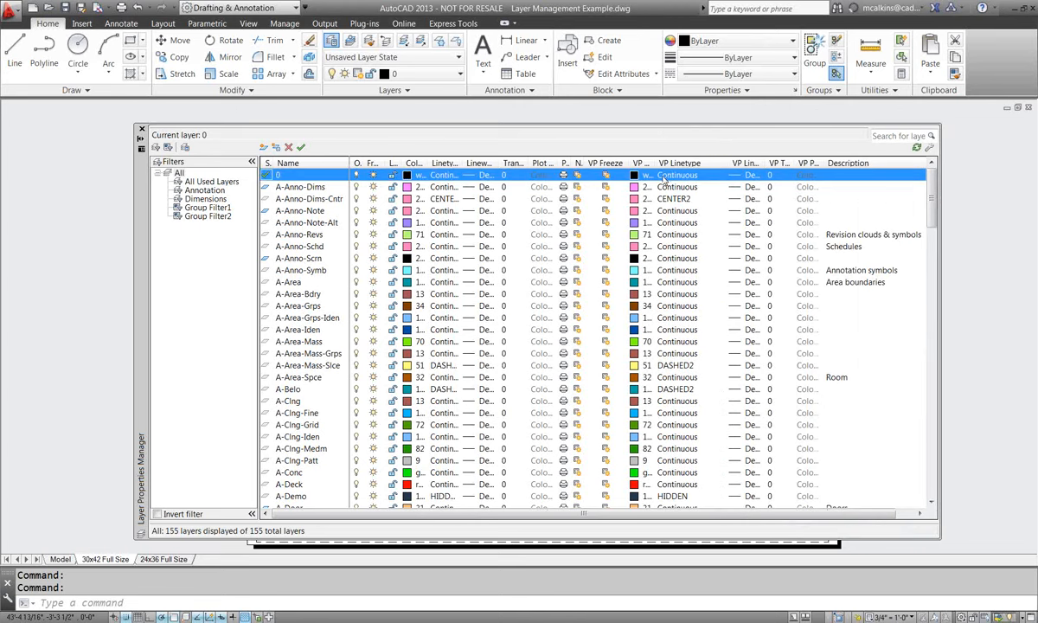
left_click_drag(654, 163, 697, 162)
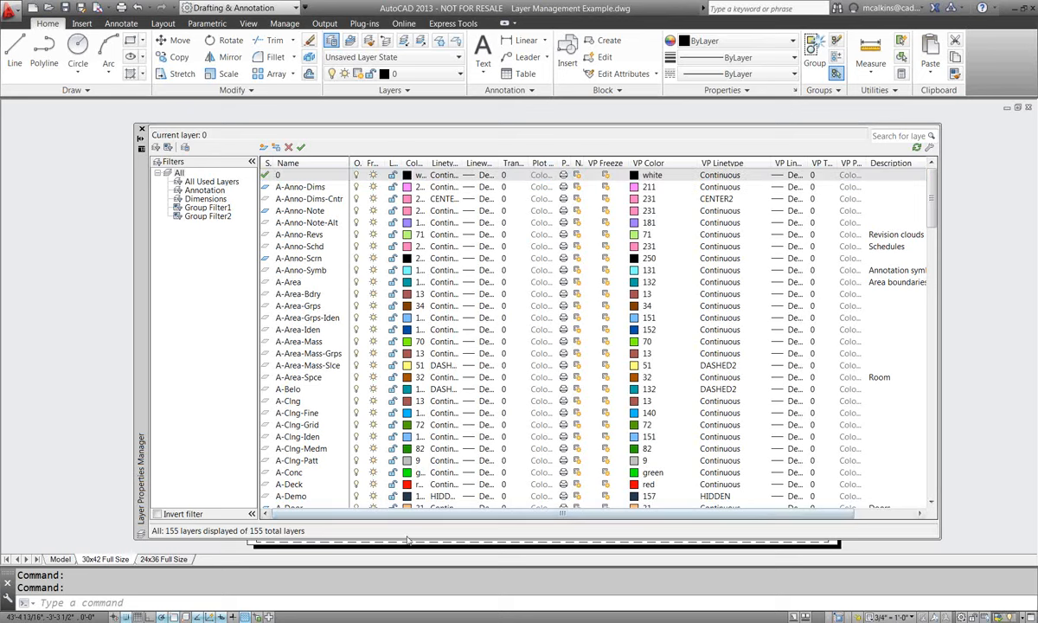
Override the viewport color of all layers in the Annotation filter with color 30, and set the layer palette to auto-hide.
left_click(193, 190)
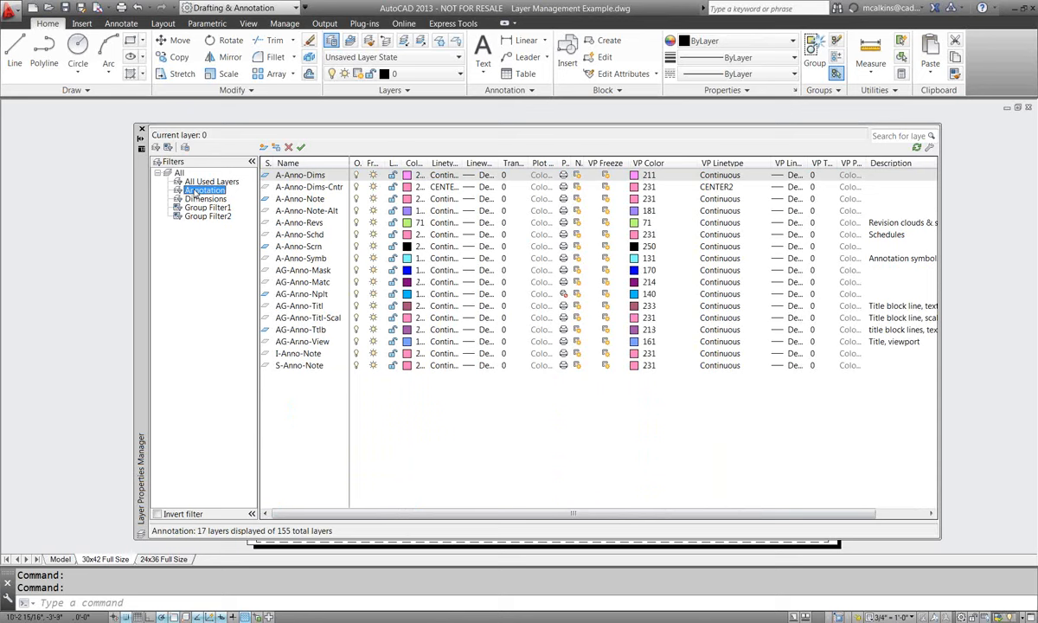
right_click(315, 223)
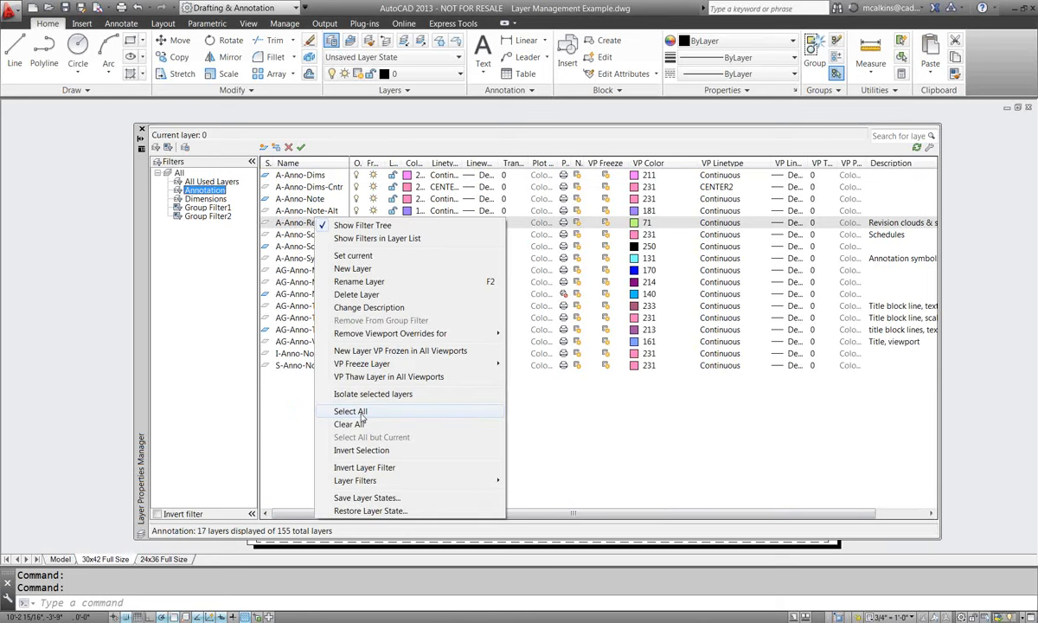
left_click(361, 414)
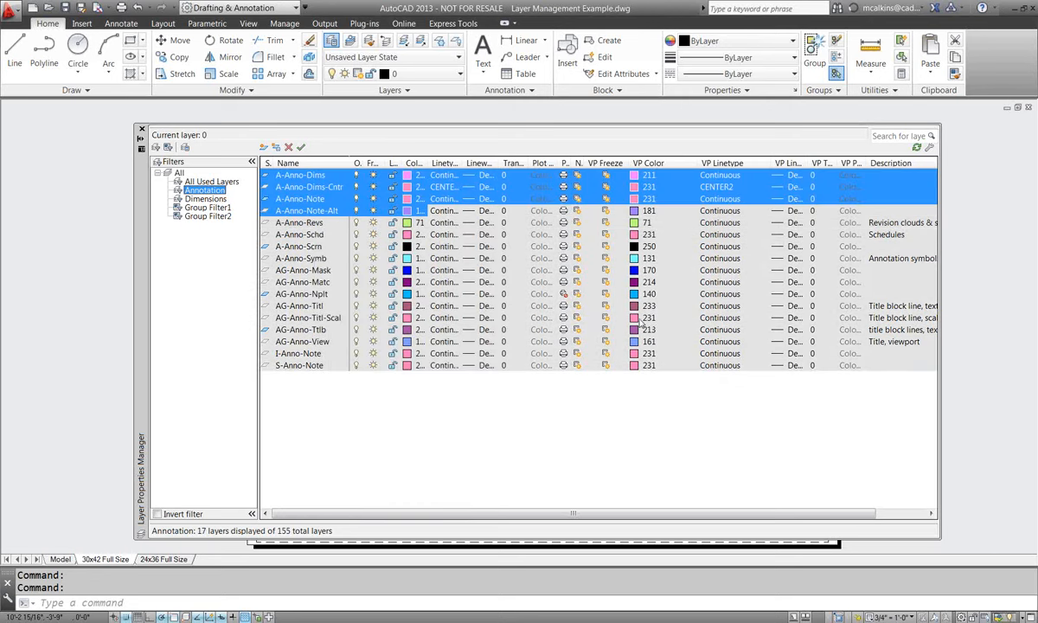
left_click(640, 320)
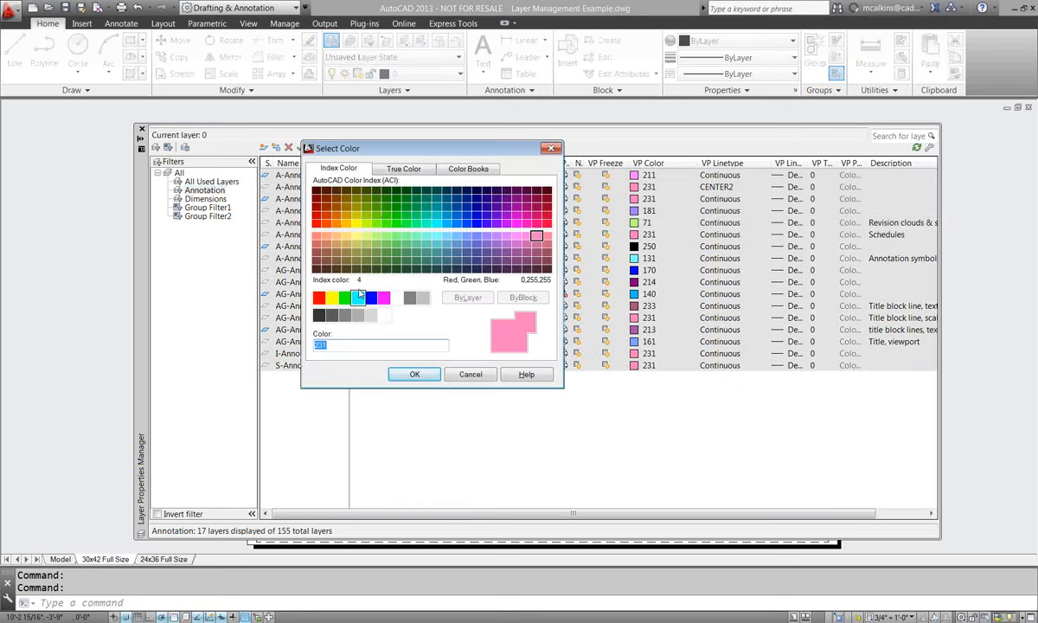
left_click(336, 222)
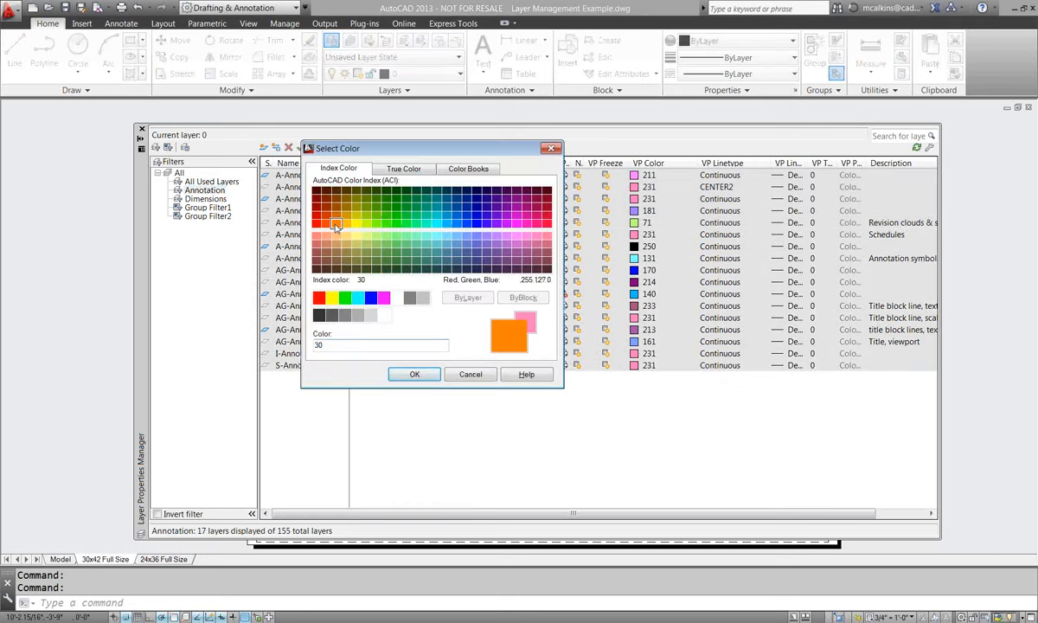
left_click(415, 375)
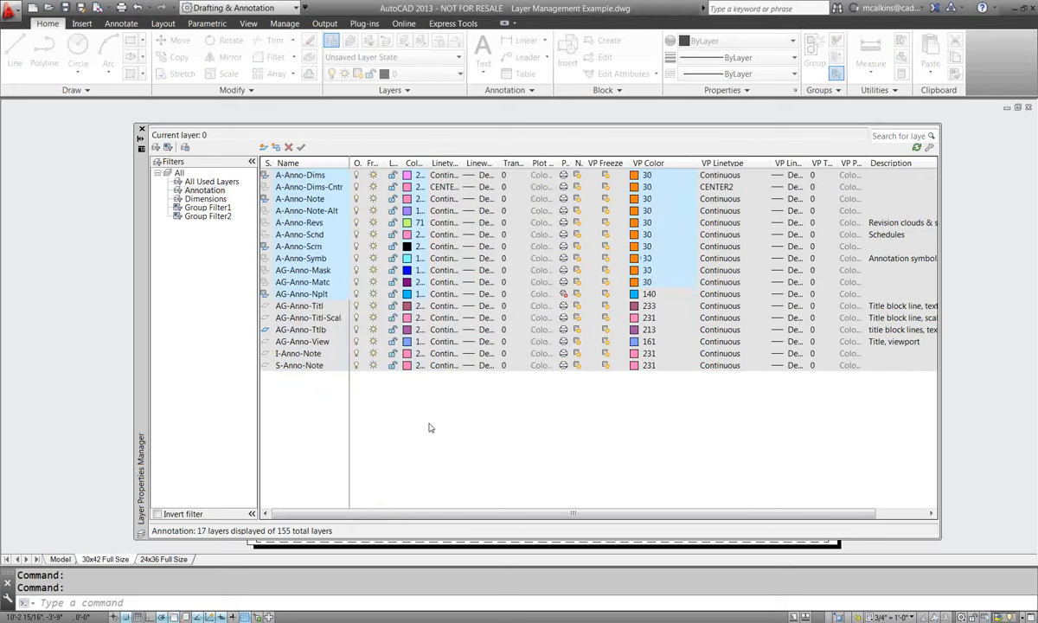
left_click(141, 138)
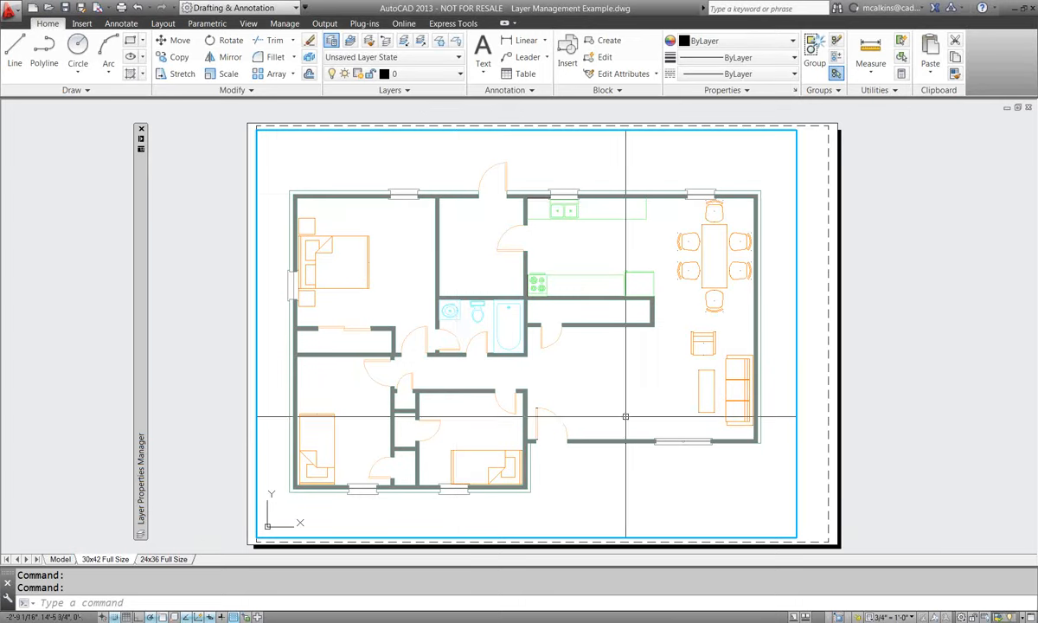
Restore the FPL layer state in the active viewport and show annotative objects for all scales.
left_click(355, 57)
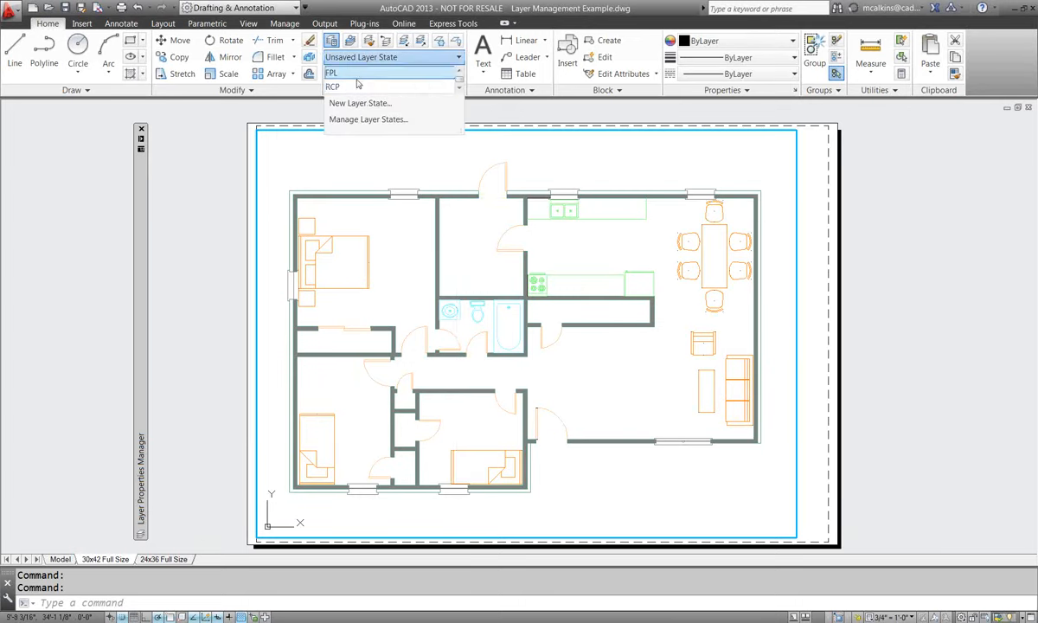
left_click(344, 77)
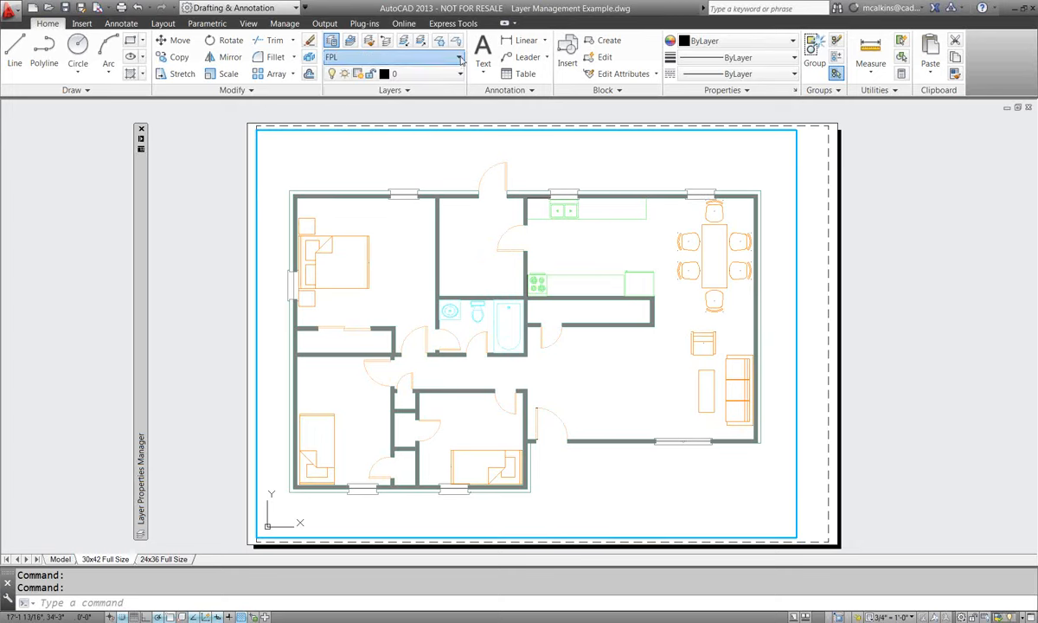
left_click(346, 57)
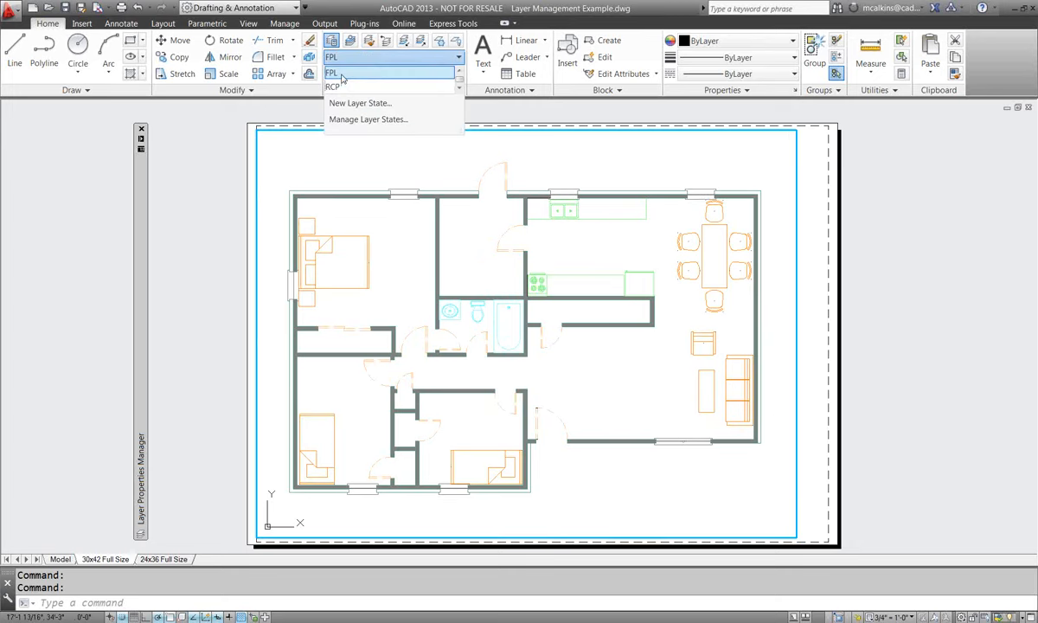
left_click(343, 73)
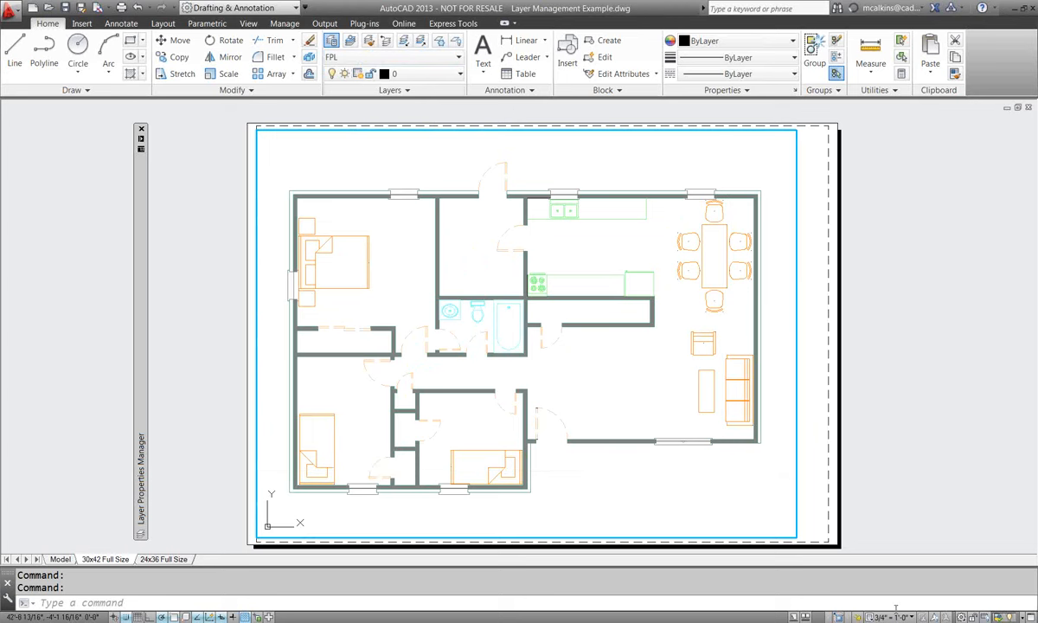
left_click(931, 617)
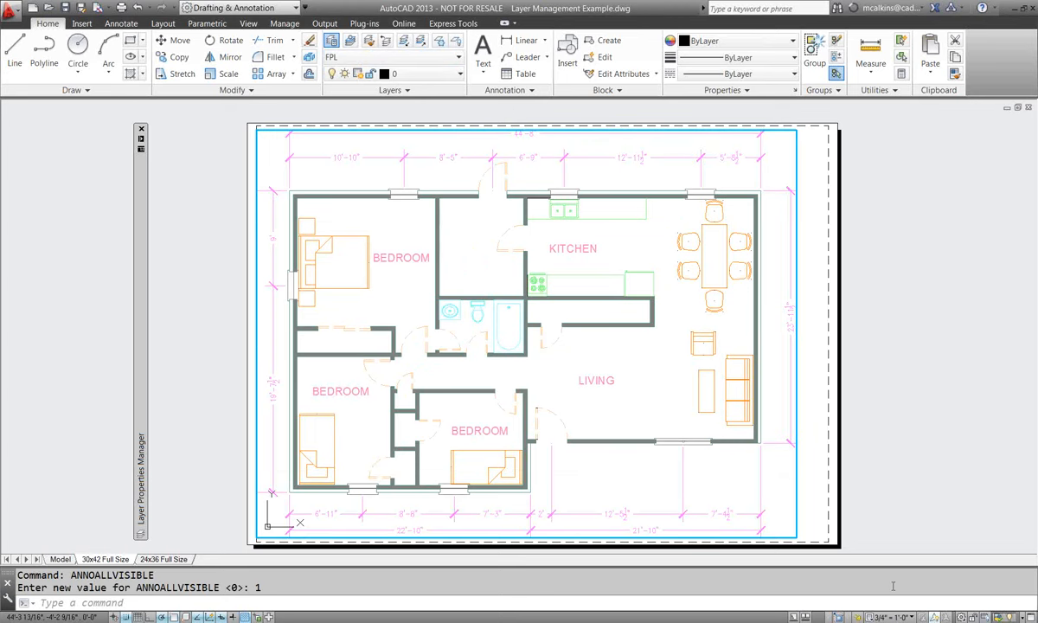
middle_click_drag(545, 362, 551, 357)
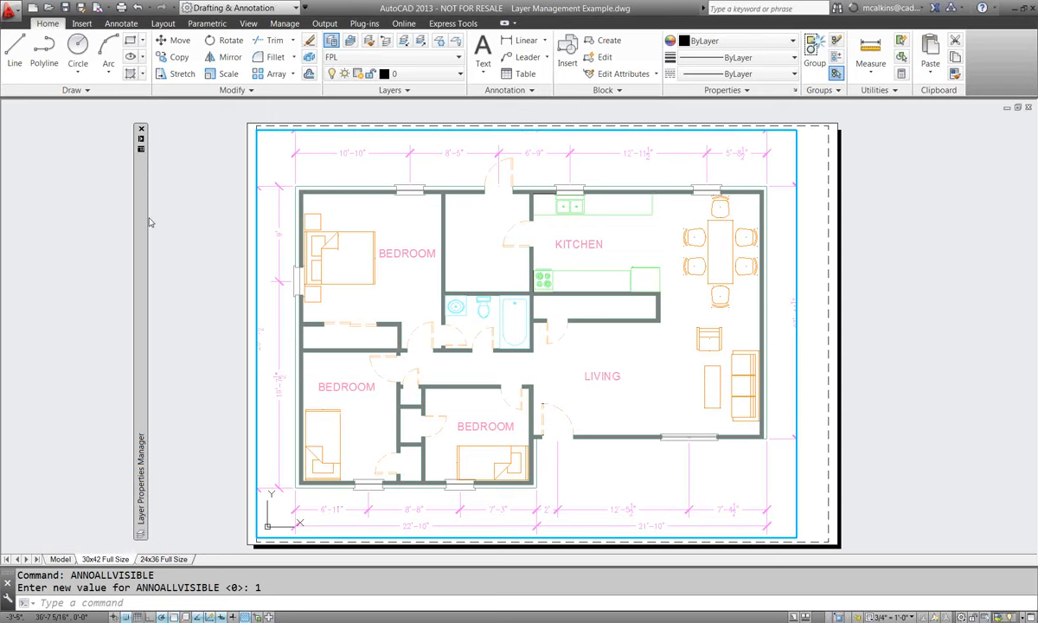
Check the viewport colors of the Annotation filter's layers, and cancel the color selection for A-Anno-Dims without changing it.
mouse_move(145, 223)
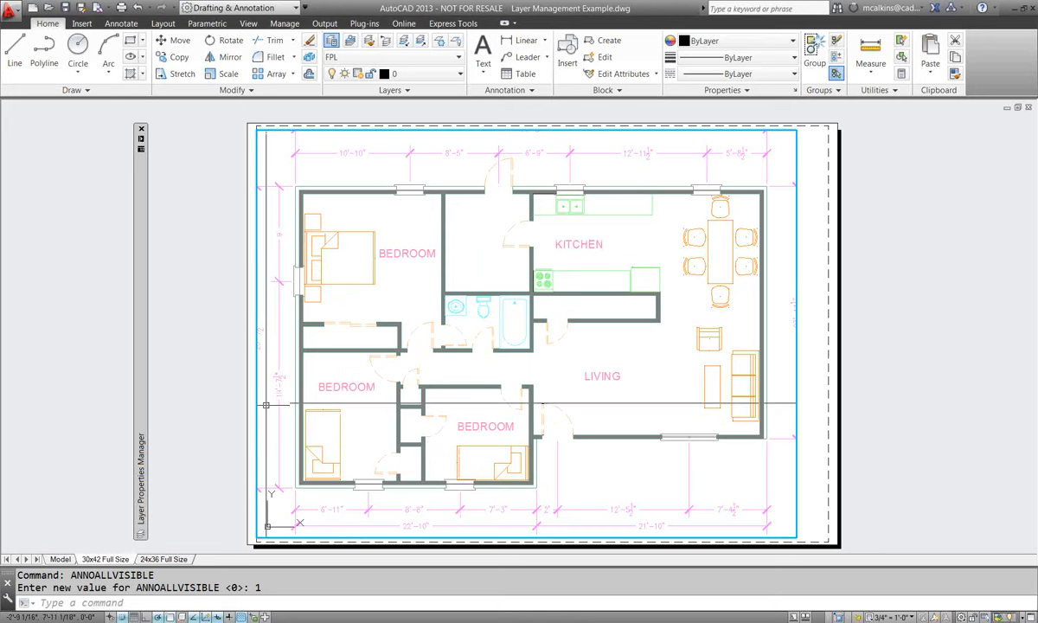
mouse_move(141, 416)
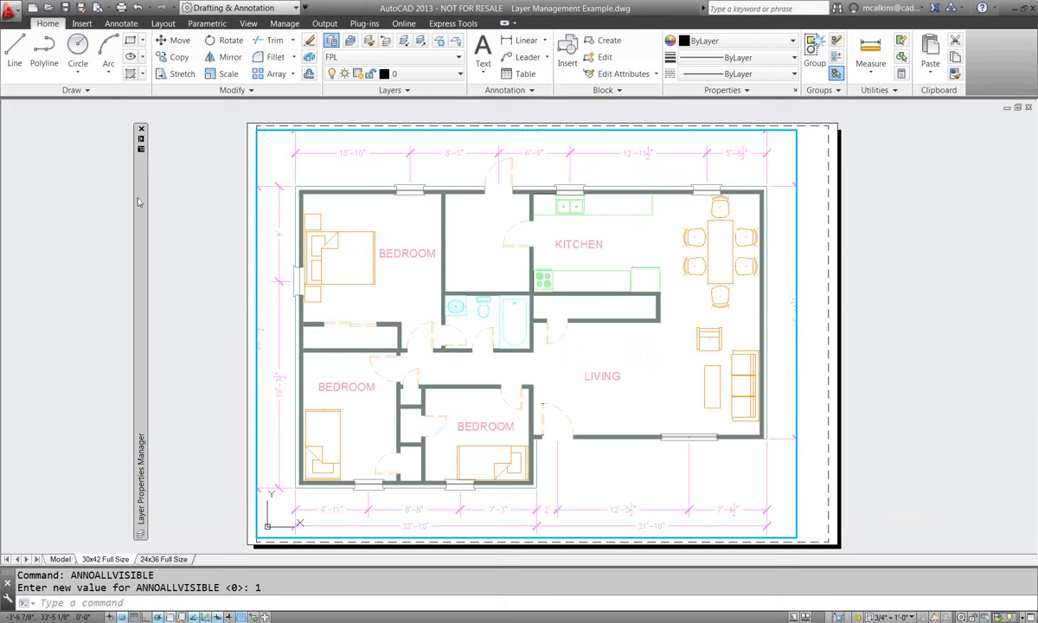
mouse_move(138, 202)
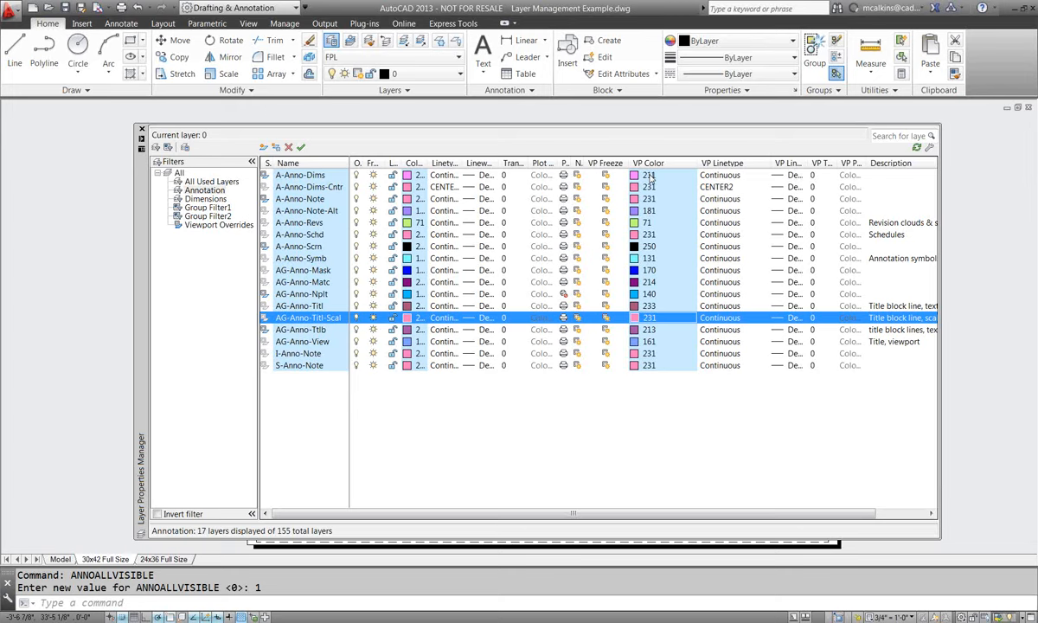
left_click(648, 223)
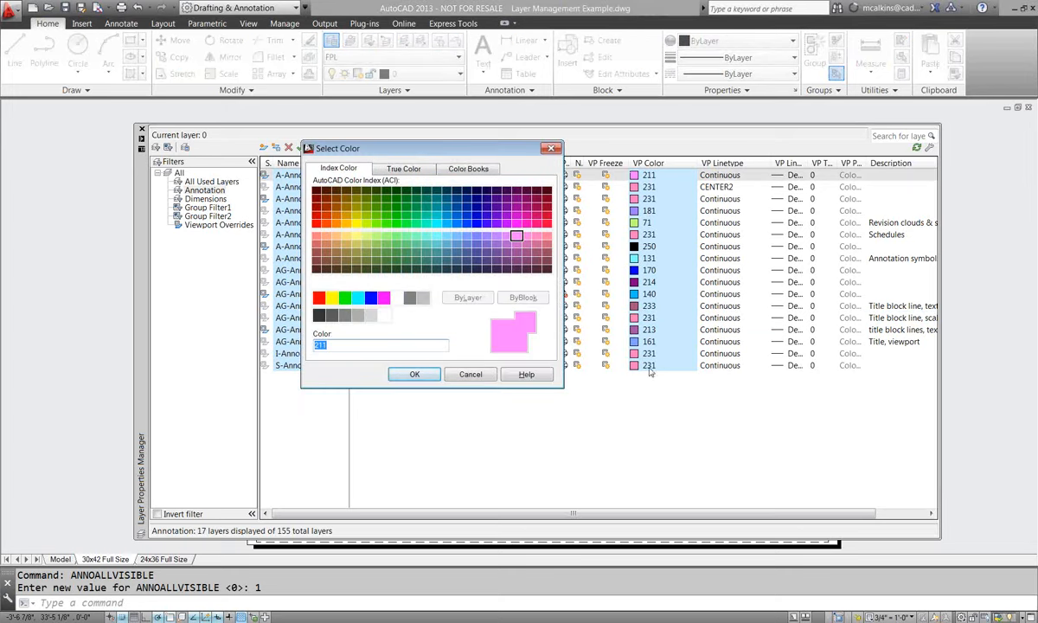
left_click(471, 374)
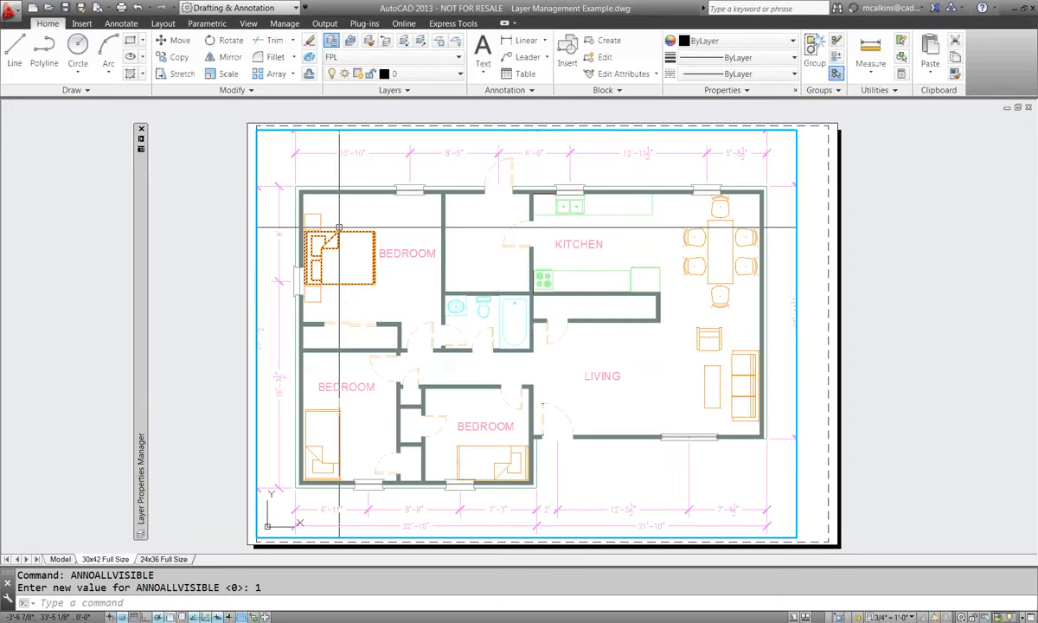
mouse_move(140, 135)
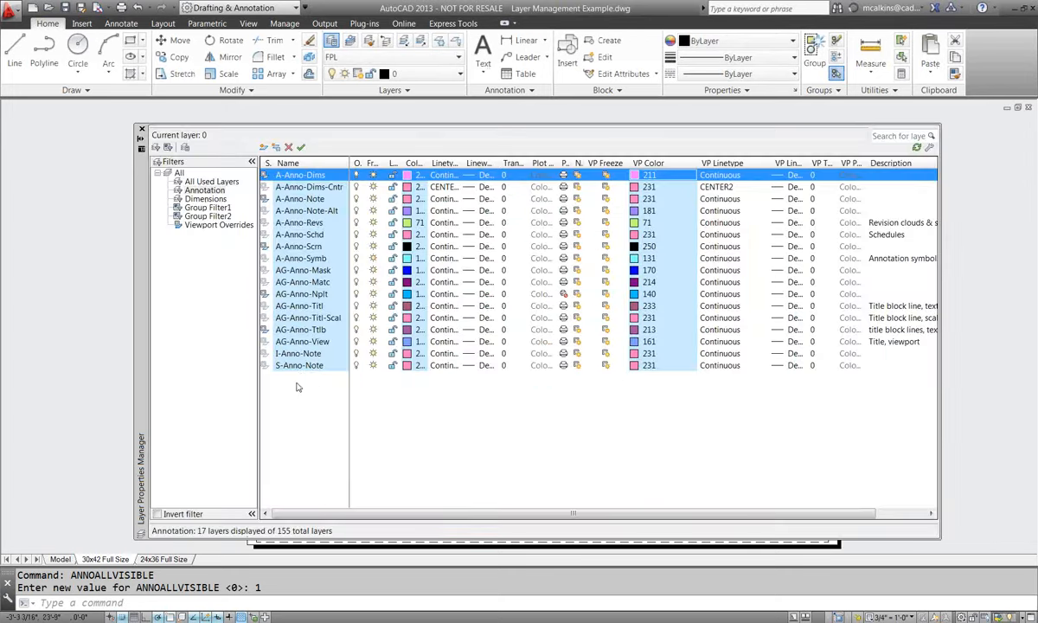
Override the viewport color of all layers from A-Anno-Dims to S-Anno-Note with color 30, and collapse the layer palette.
left_click(299, 365, "shift")
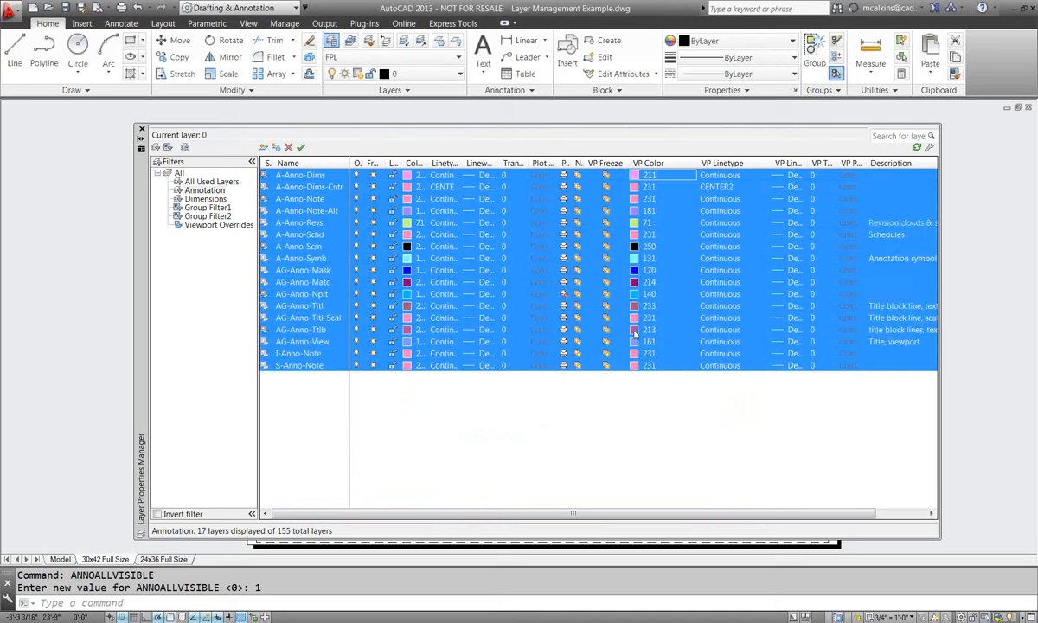
left_click(634, 330)
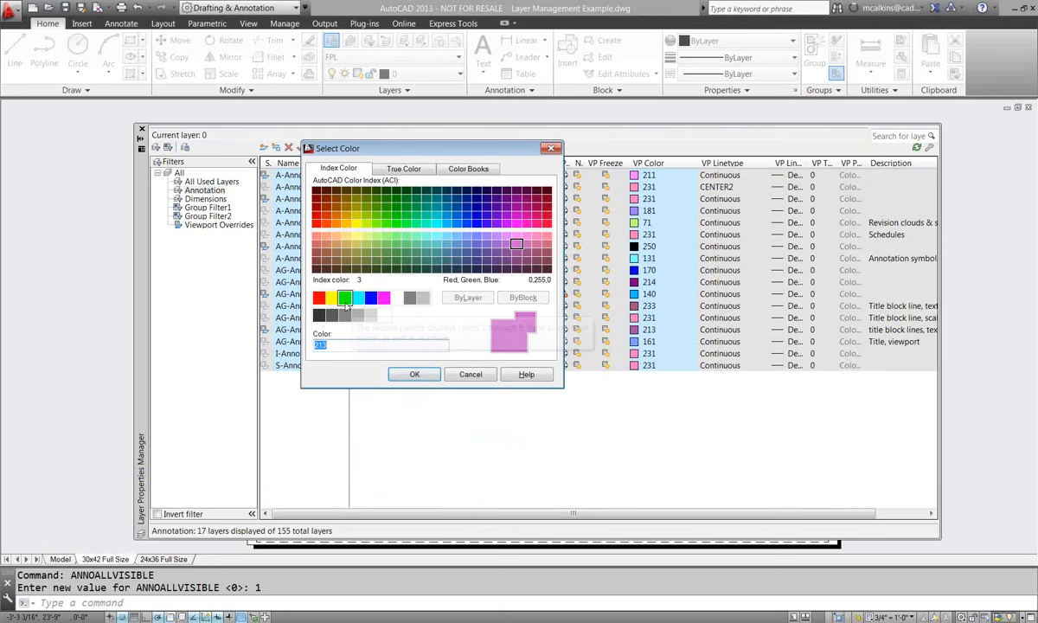
left_click(335, 223)
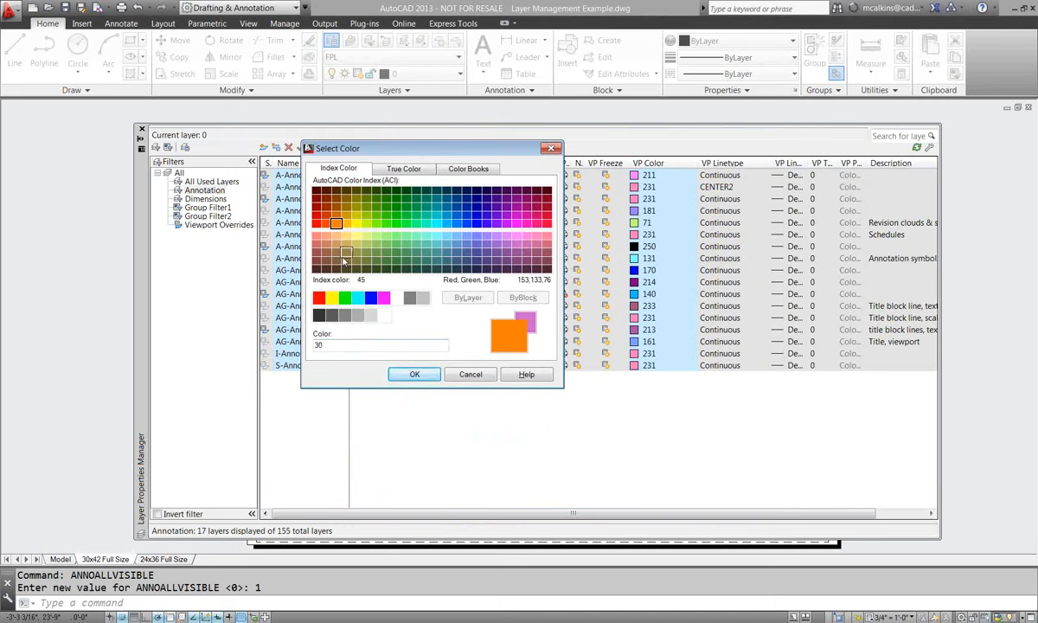
left_click(415, 375)
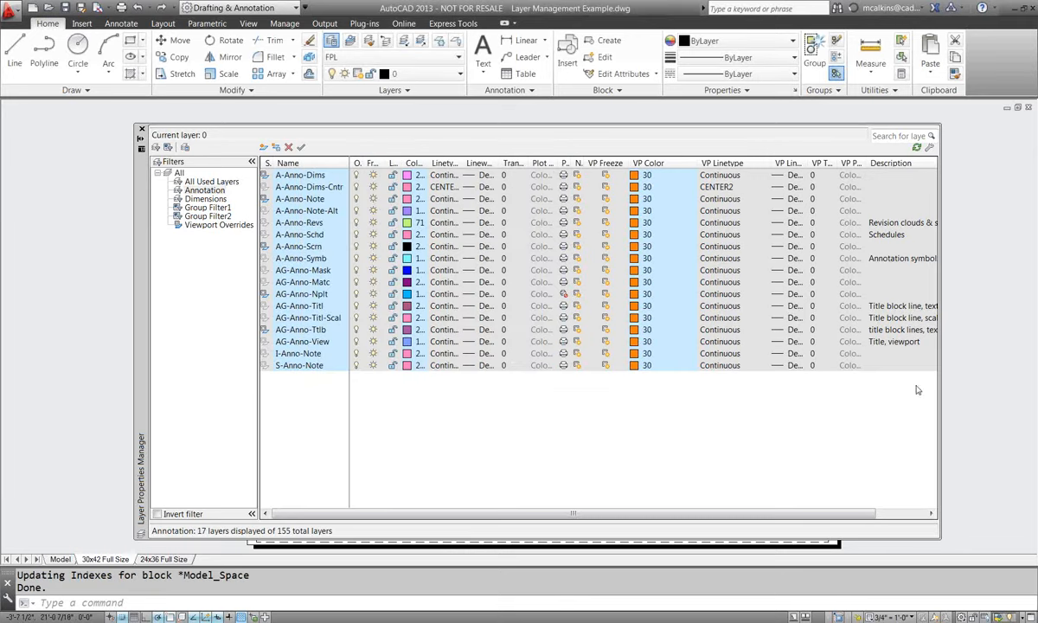
left_click(141, 139)
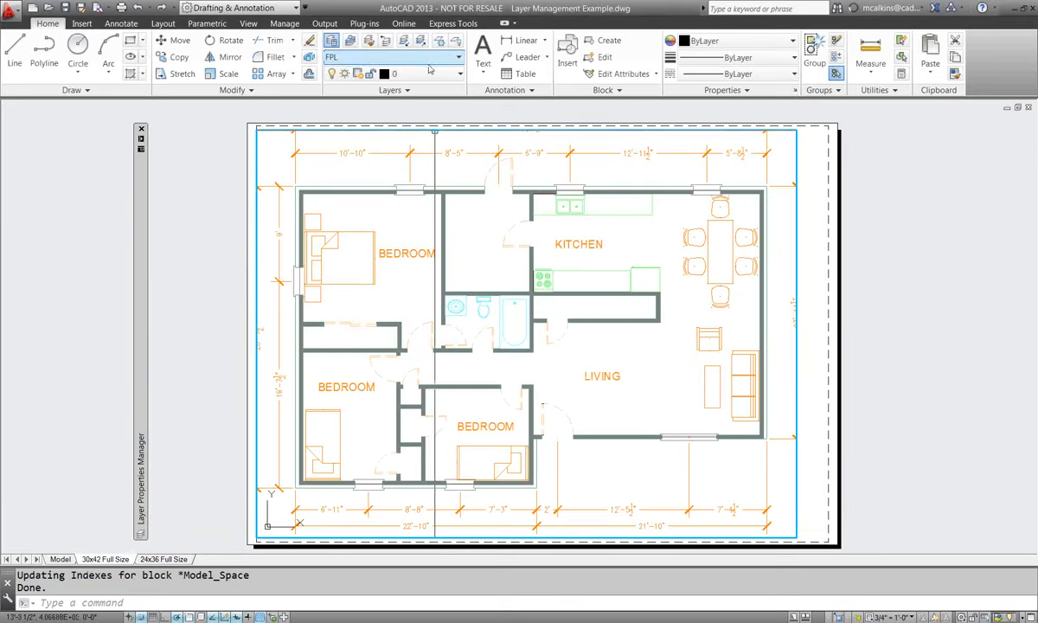
Save the current layer settings as a new layer state named VP Overides.
left_click(364, 57)
left_click(359, 103)
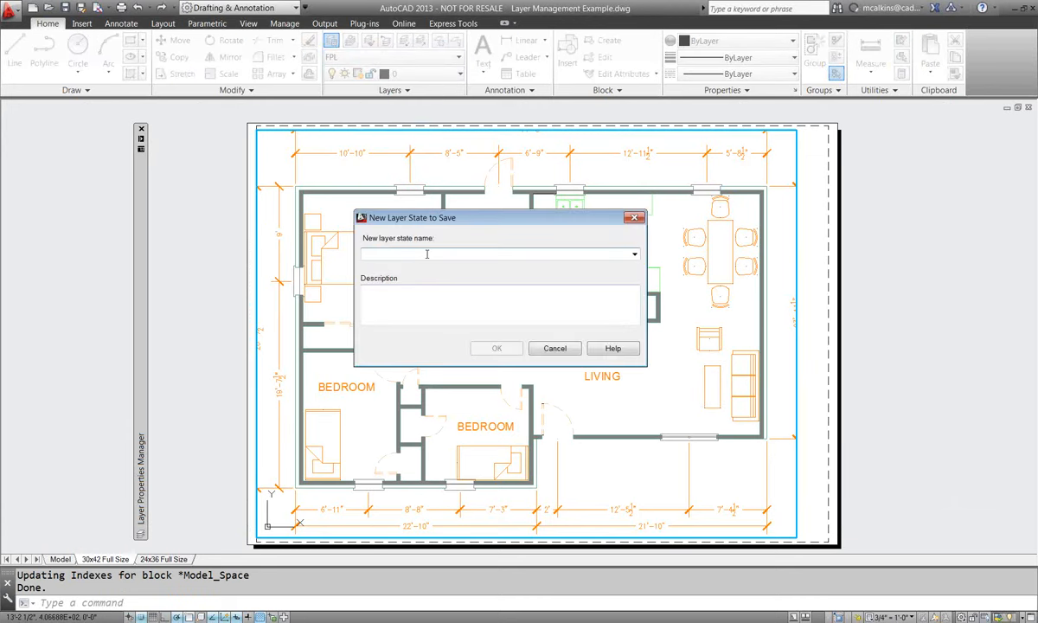
type("VP")
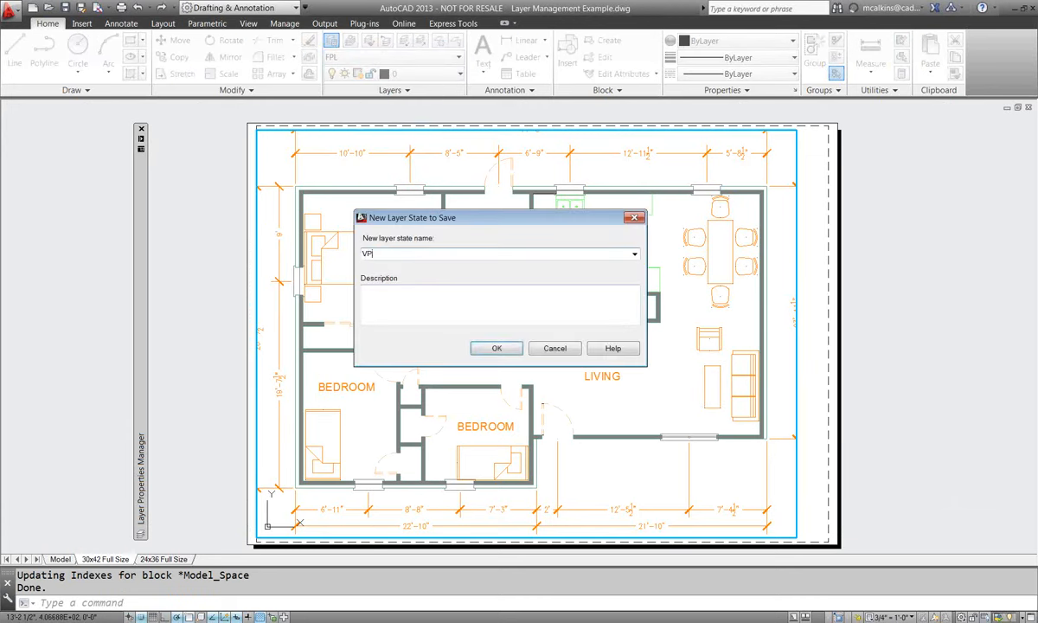
type(" Ovrides")
left_click(383, 252)
type("e")
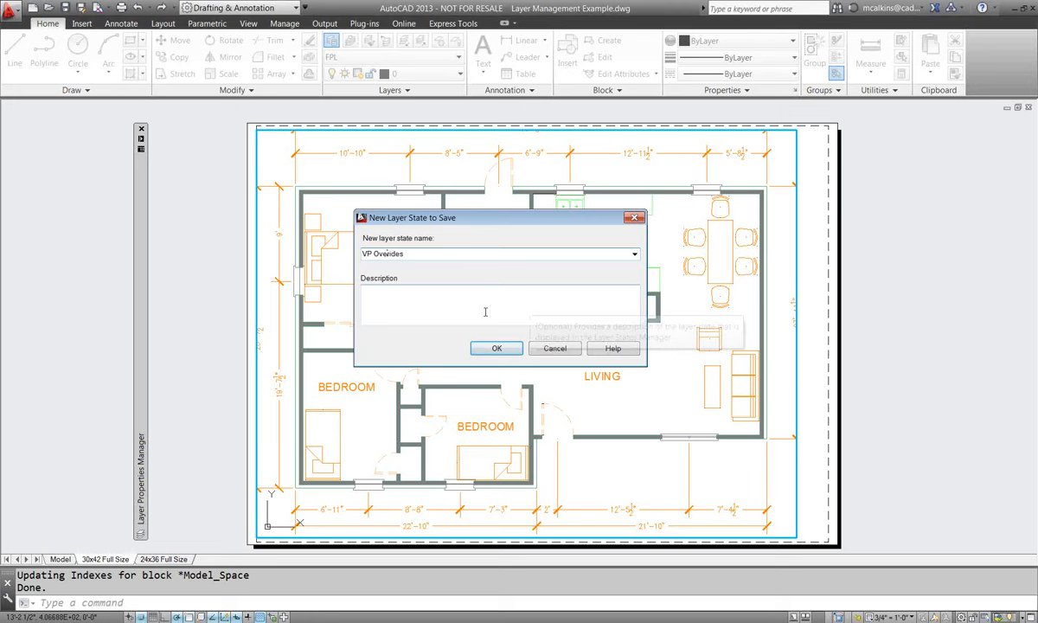
left_click(496, 347)
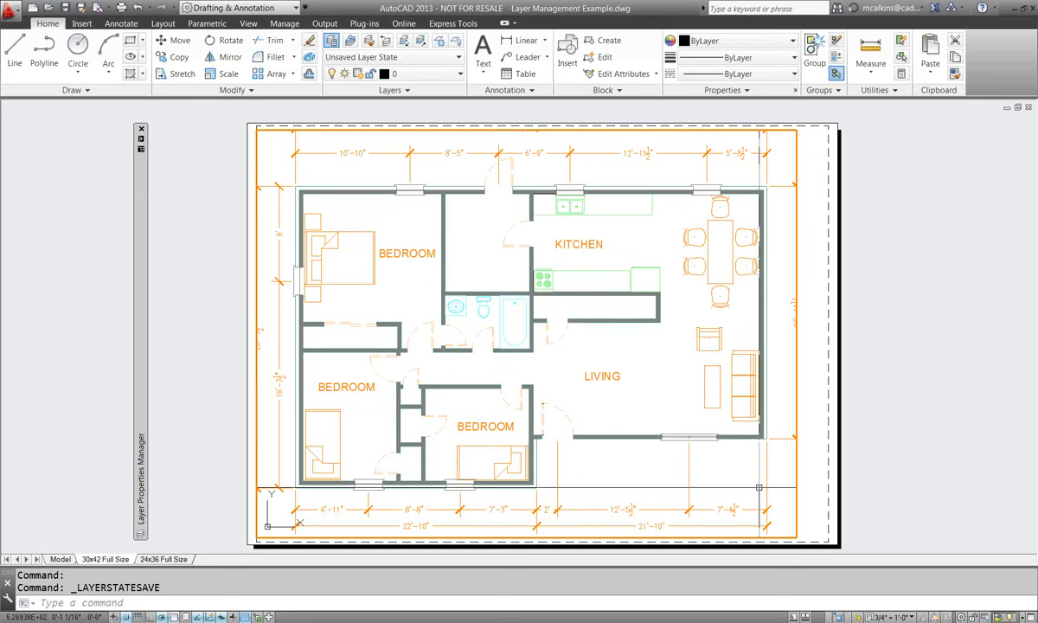
Leave the viewport, switch to model space and restore the FPL layer state there.
double_click(806, 417)
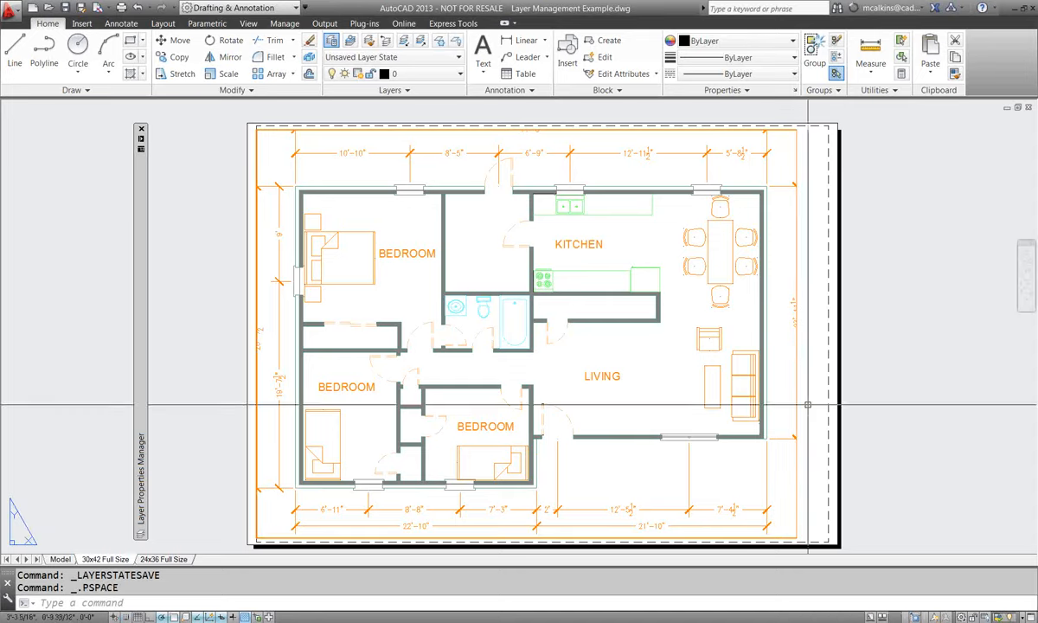
left_click(60, 558)
middle_click_drag(472, 273, 482, 261)
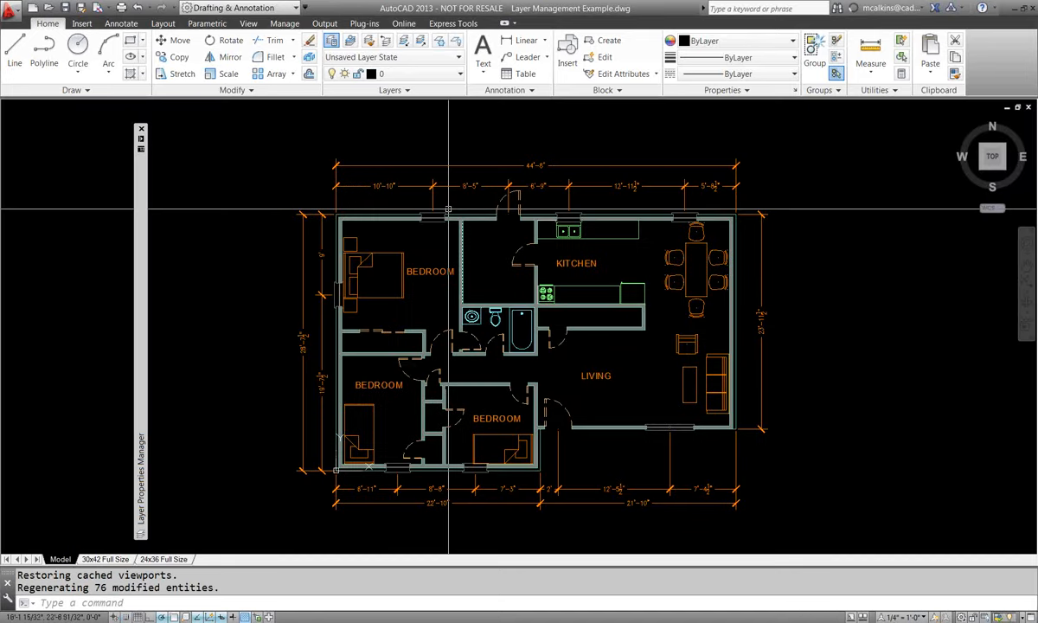
left_click(389, 57)
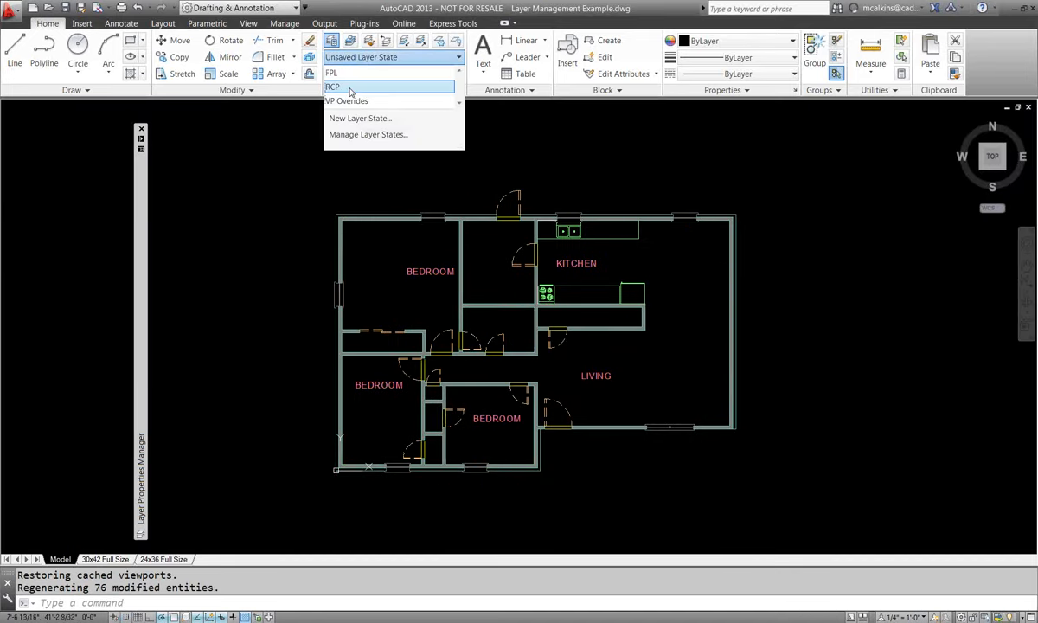
left_click(350, 75)
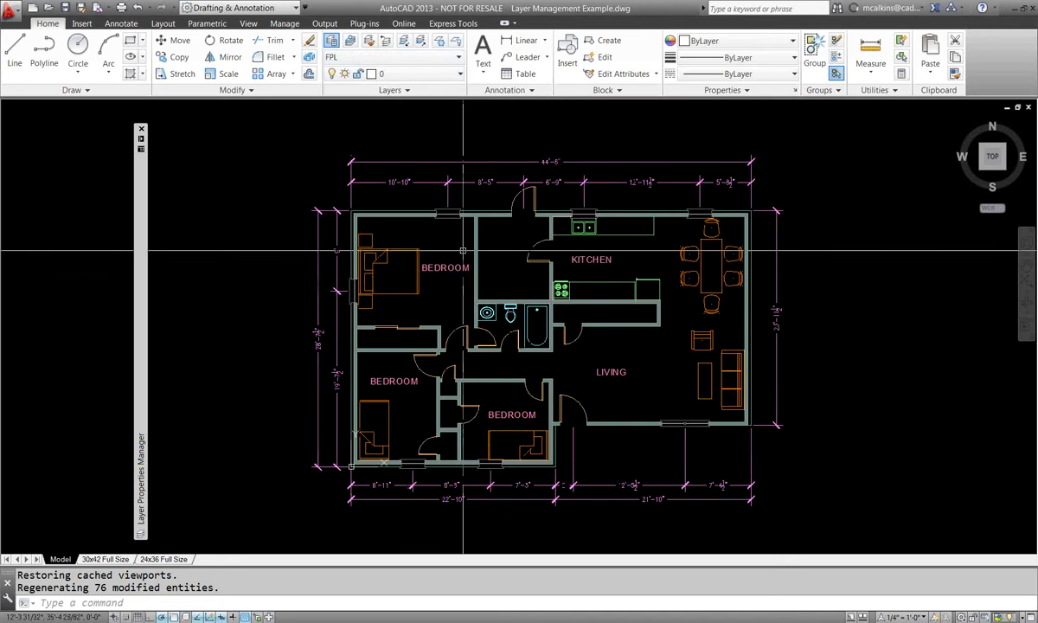
Return to the 30x42 Full Size layout and activate its floor plan viewport.
left_click(105, 559)
double_click(688, 325)
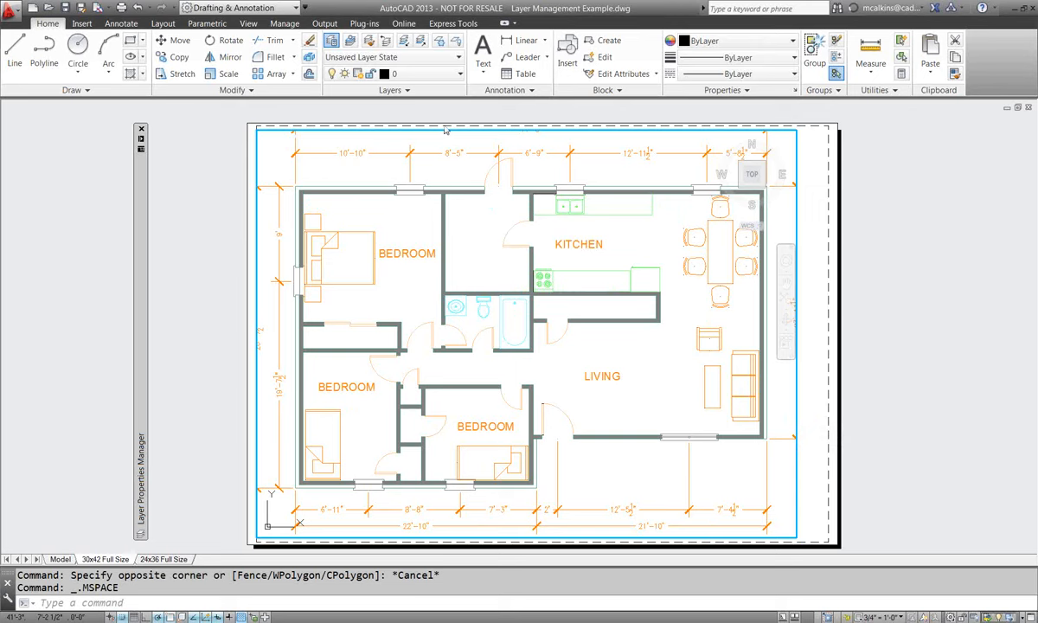
middle_click_drag(616, 400, 620, 396)
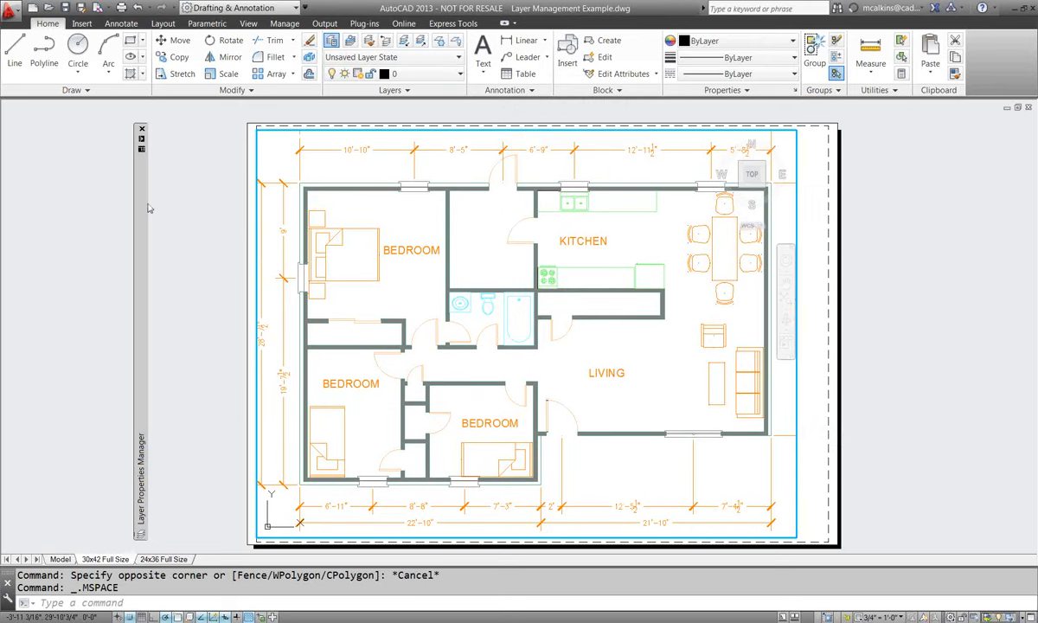
Override the viewport color of the layers from A-Anno-Scrn through AG-Anno-Titl-Scal with cyan.
mouse_move(149, 208)
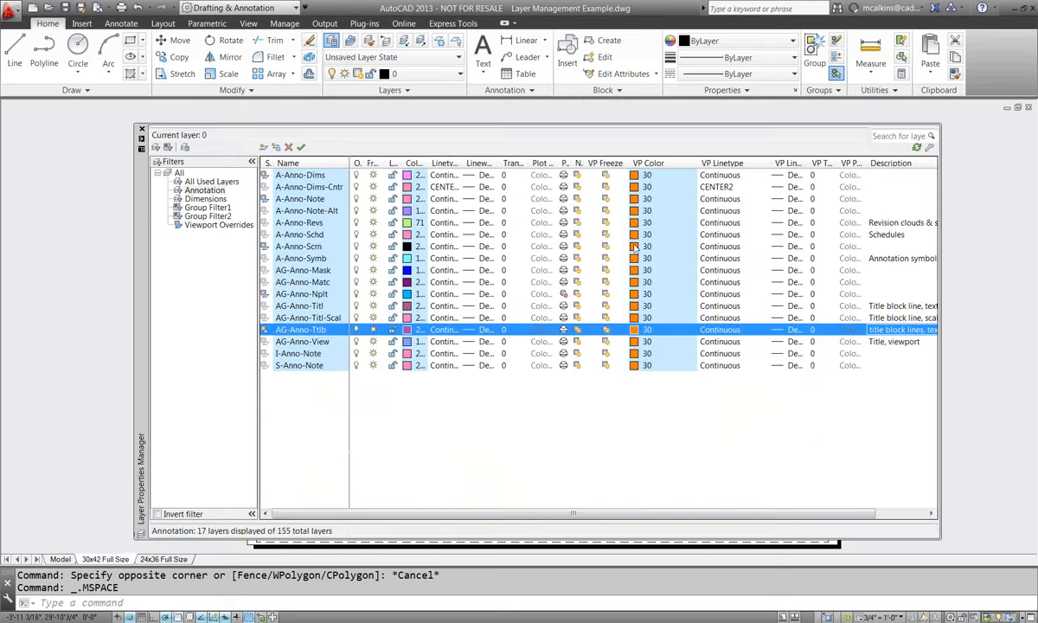
left_click(636, 247)
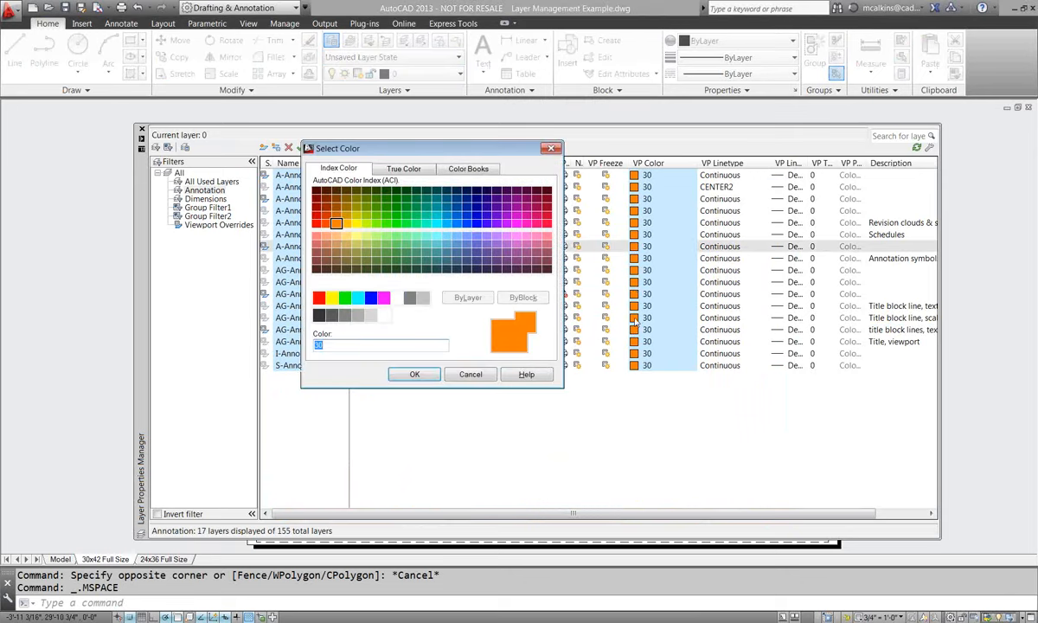
left_click(470, 375)
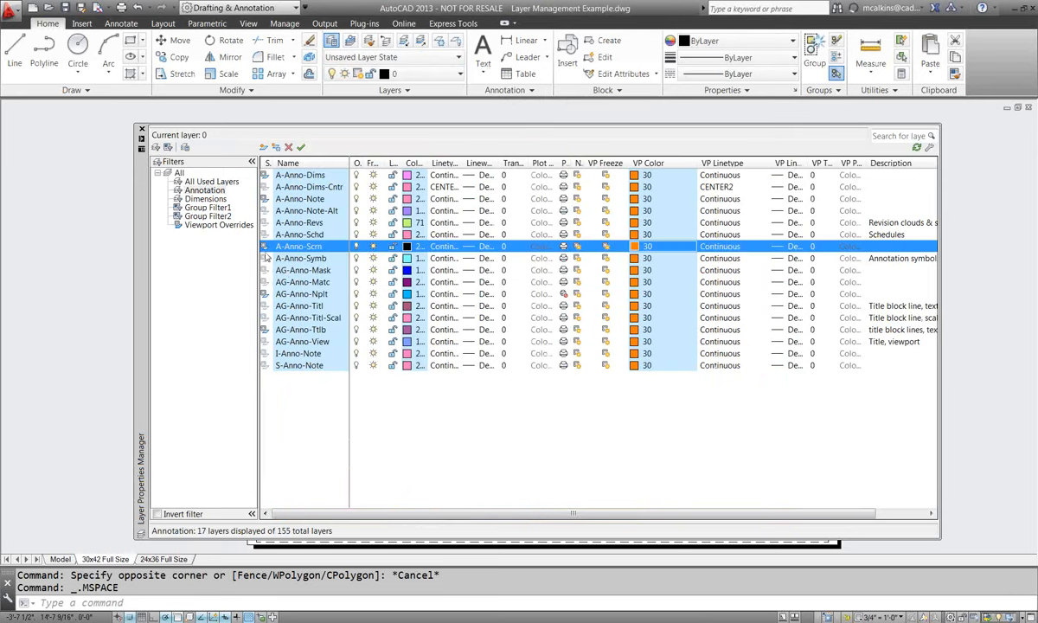
left_click(295, 318, "shift")
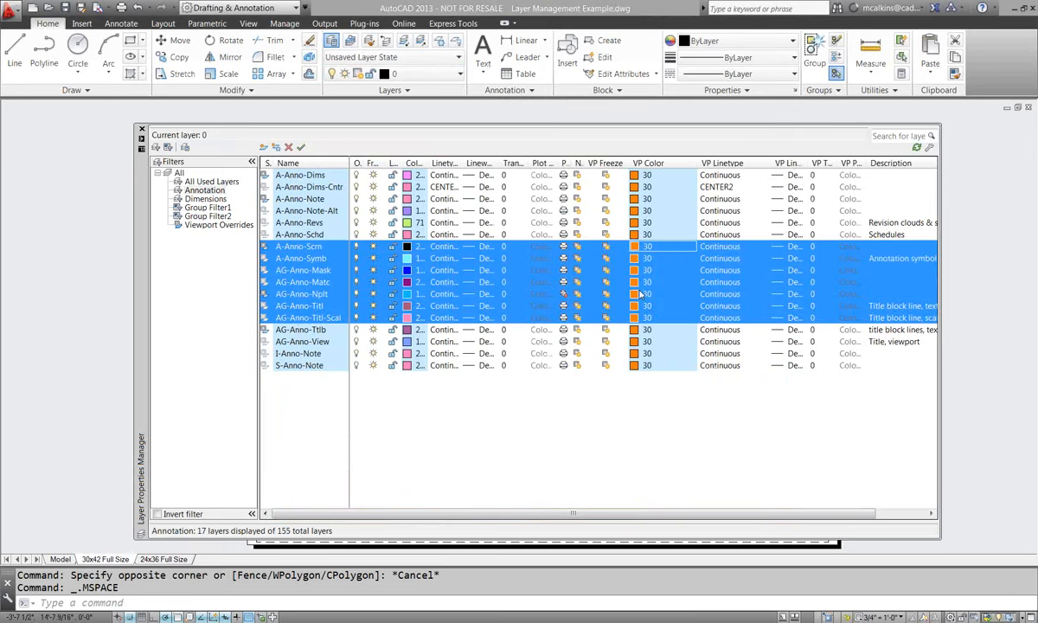
left_click(640, 294)
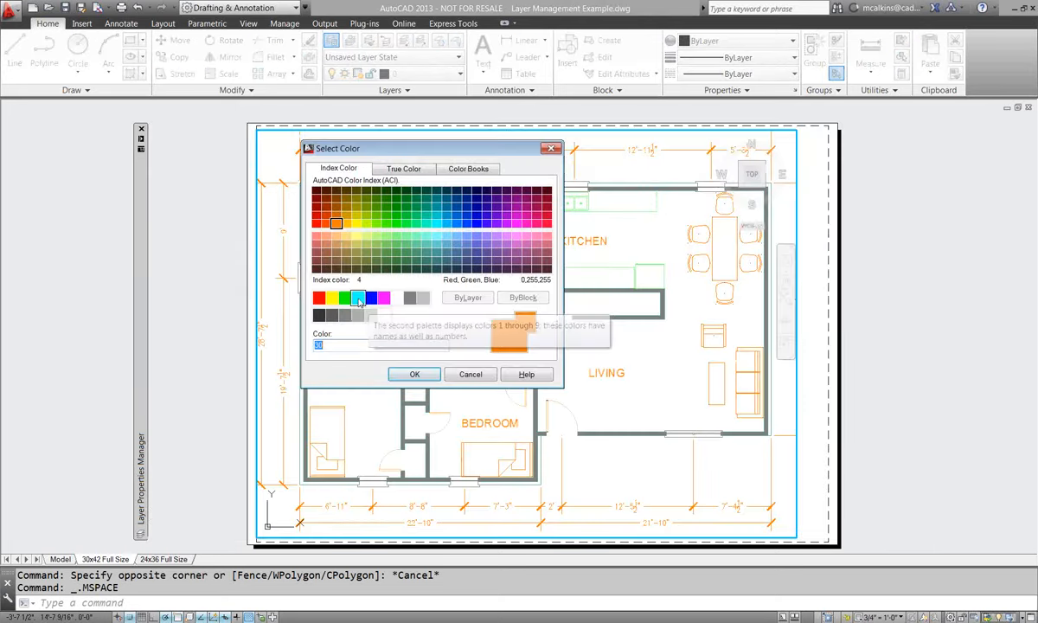
left_click(358, 296)
left_click(415, 373)
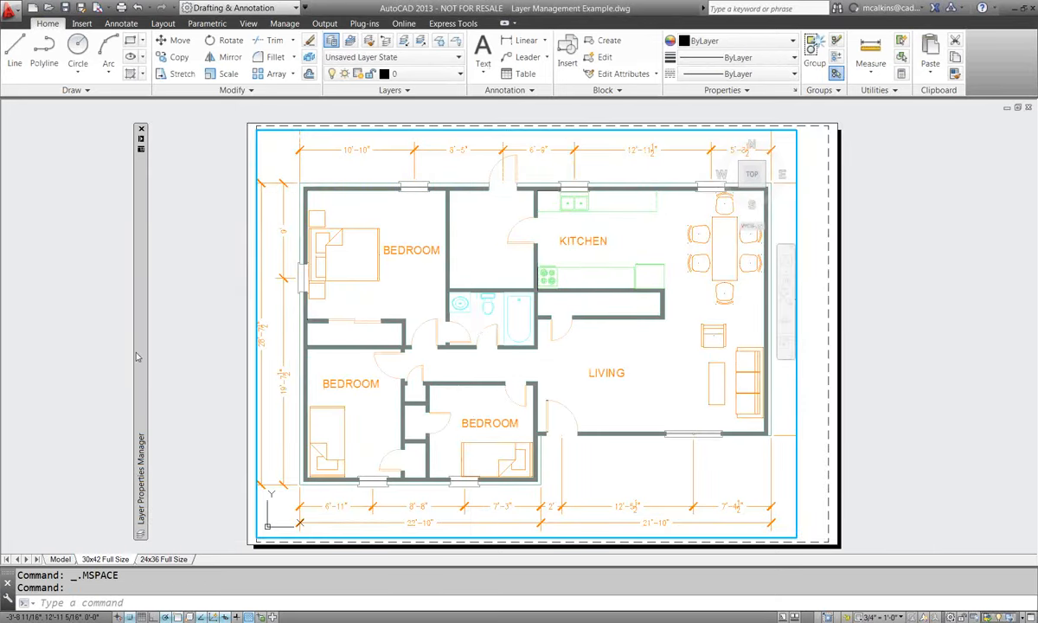
Override the viewport color of the A-Anno-Dims layer with cyan.
mouse_move(139, 331)
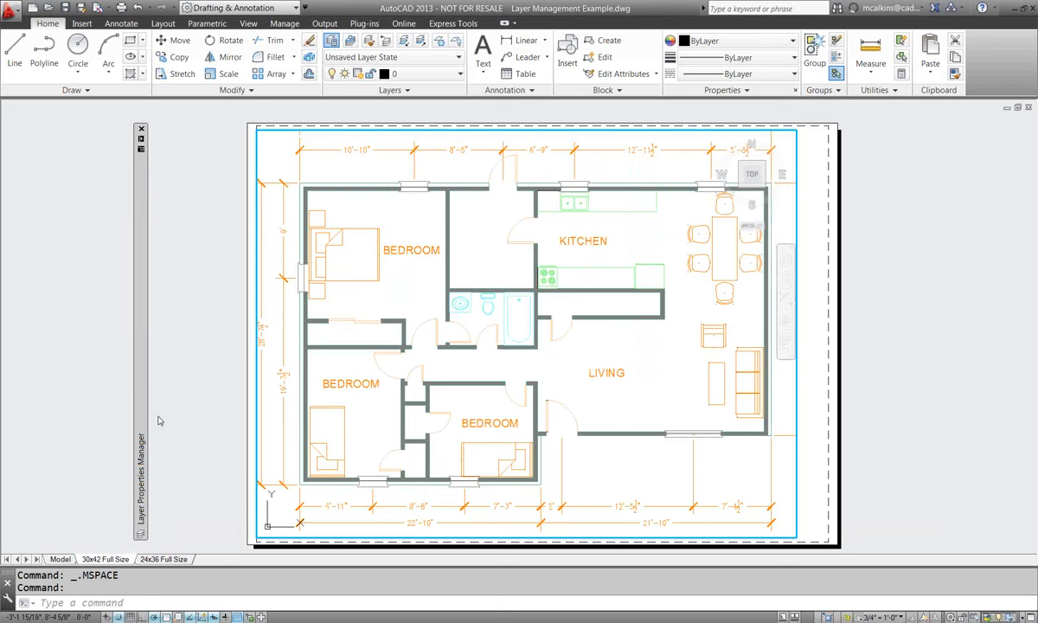
mouse_move(141, 415)
left_click(309, 176)
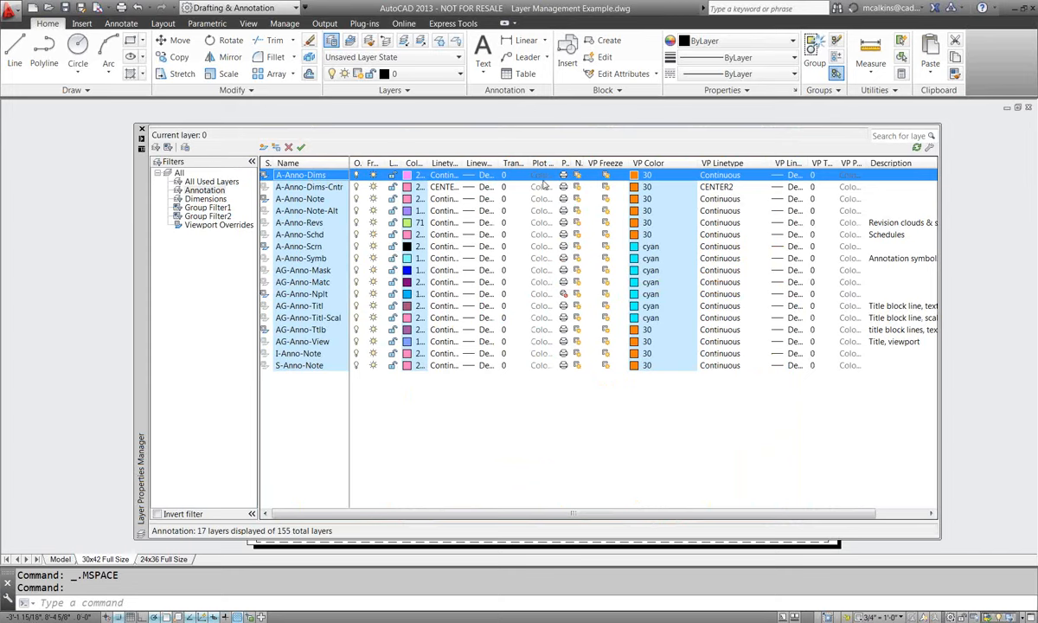
left_click(644, 175)
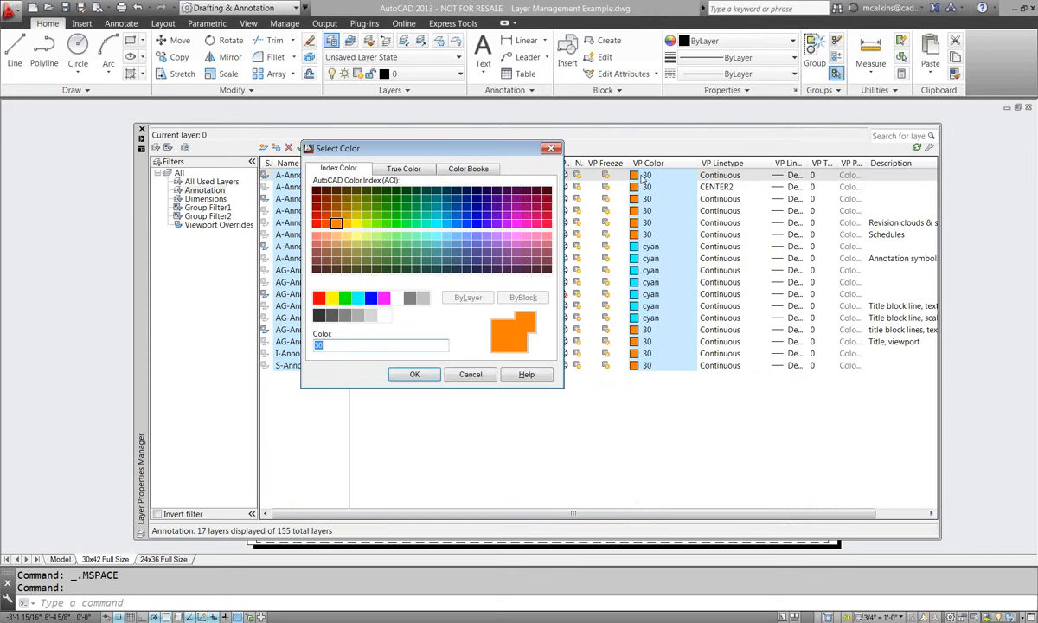
left_click(357, 298)
left_click(415, 373)
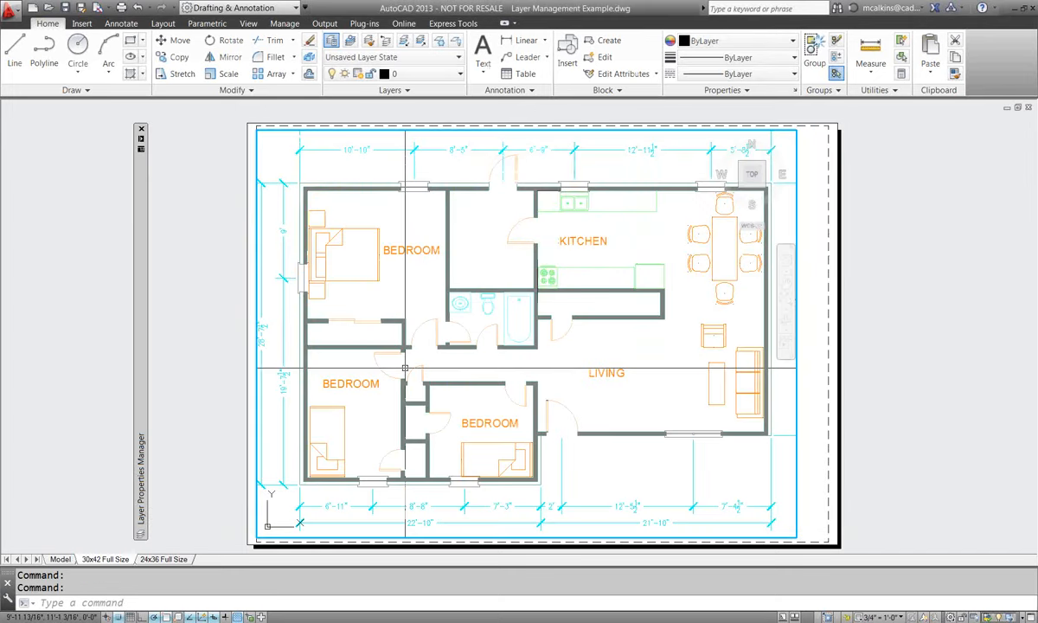
Restore the VP Overides layer state in the active viewport and return to paper space.
left_click(372, 57)
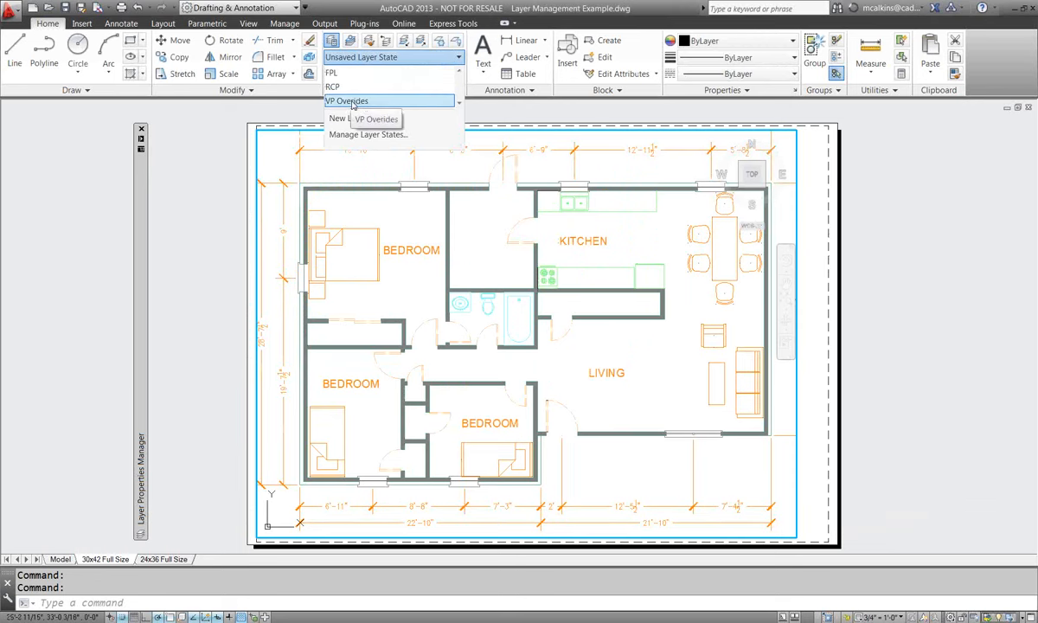
left_click(362, 103)
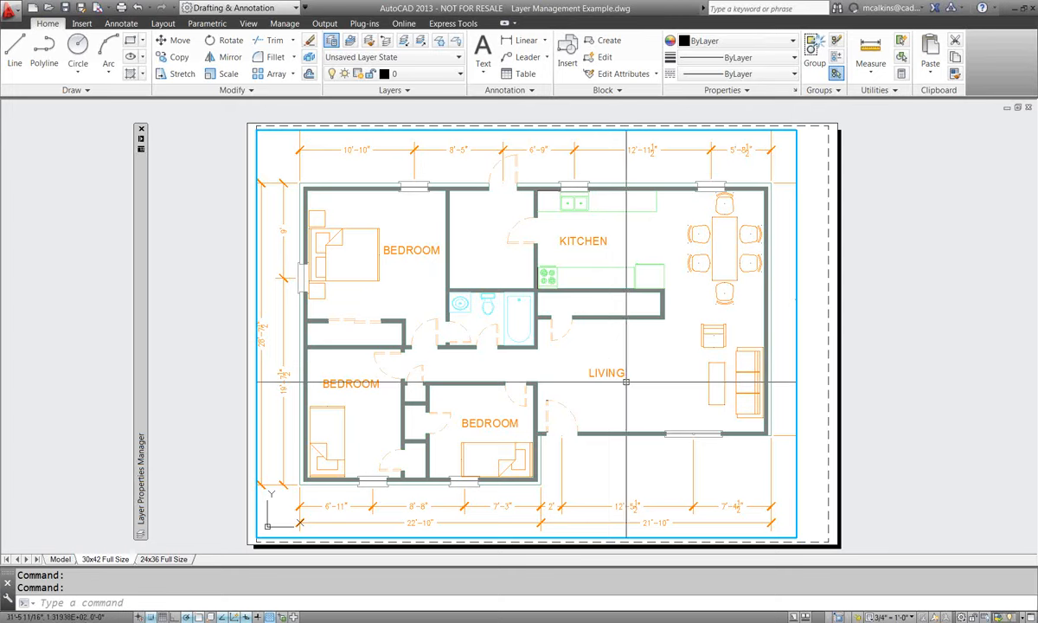
double_click(816, 378)
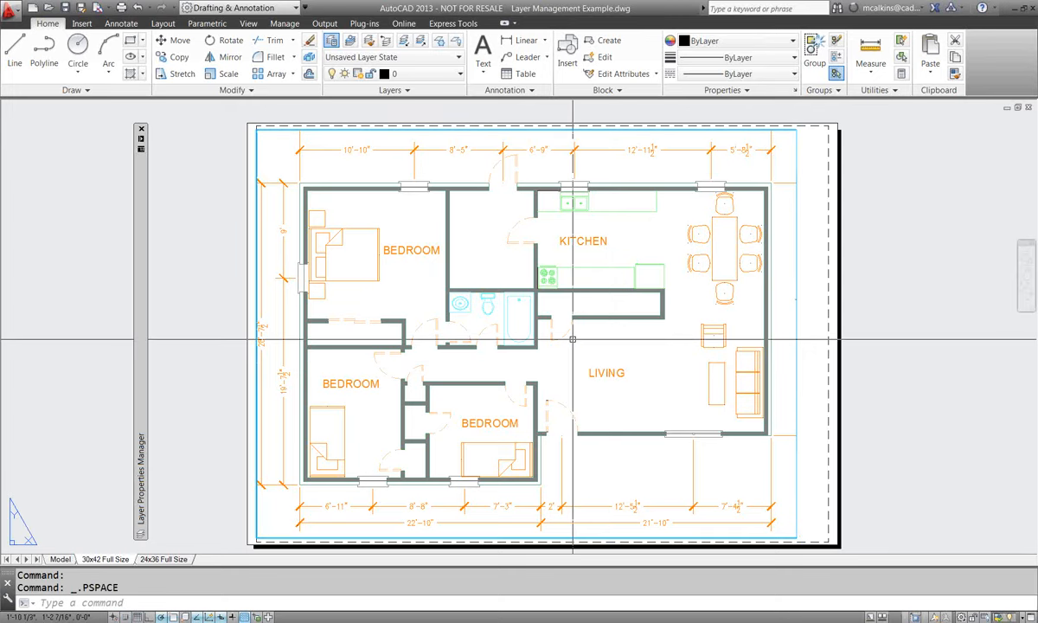
scroll(621, 364, "down", 2)
scroll(666, 376, "up", 3)
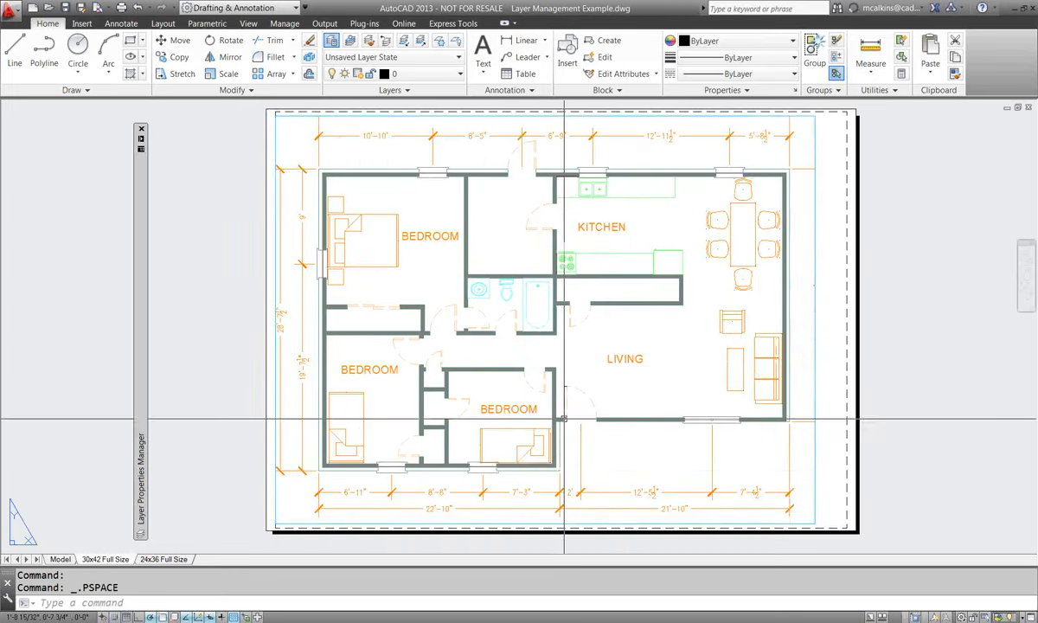
double_click(770, 458)
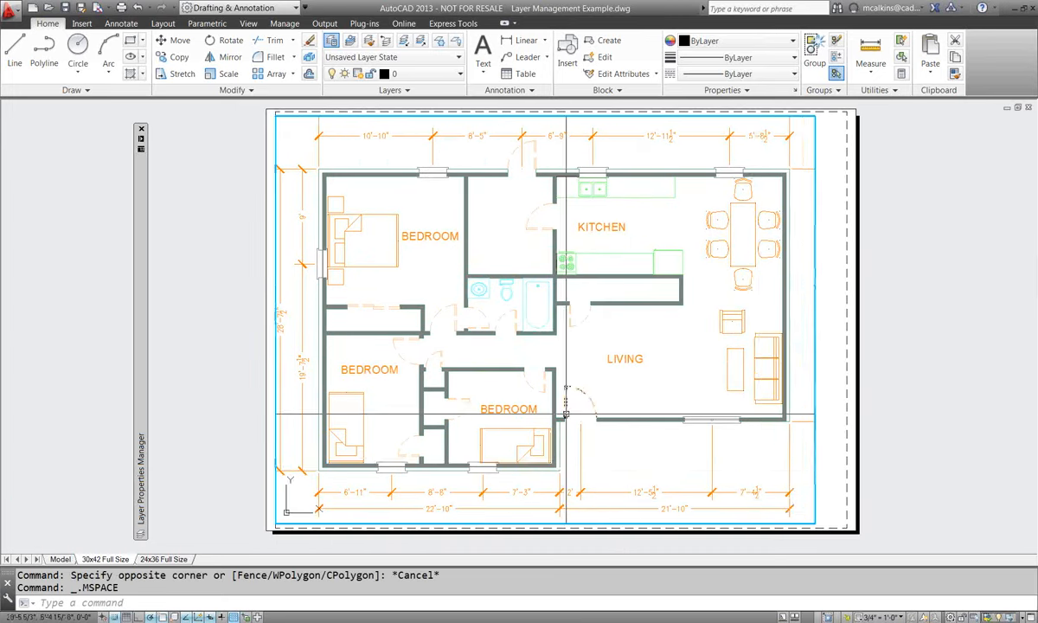
double_click(814, 479)
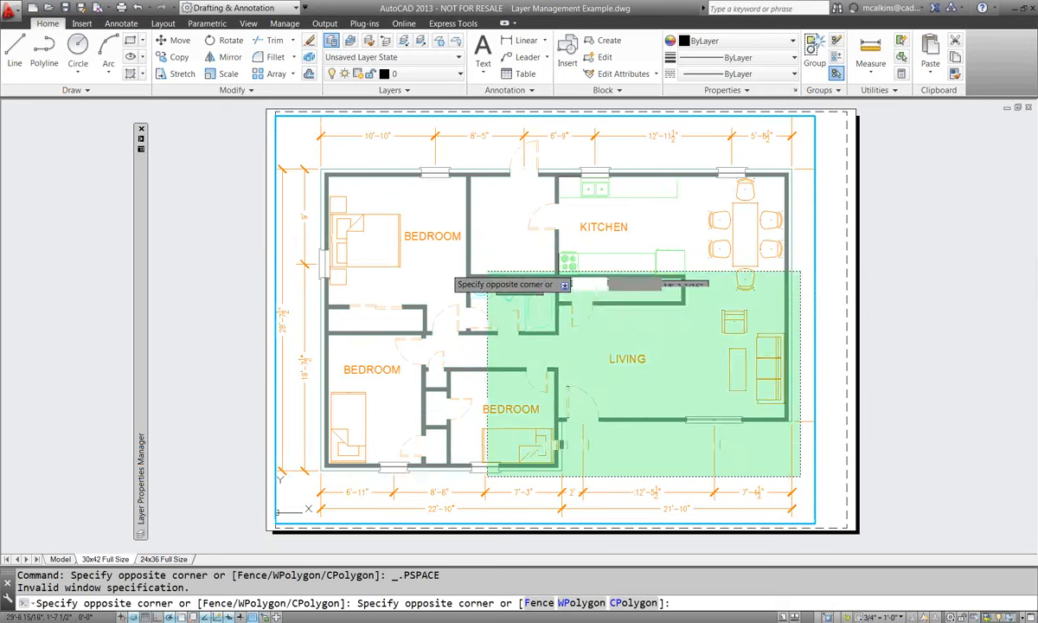
left_click(748, 458)
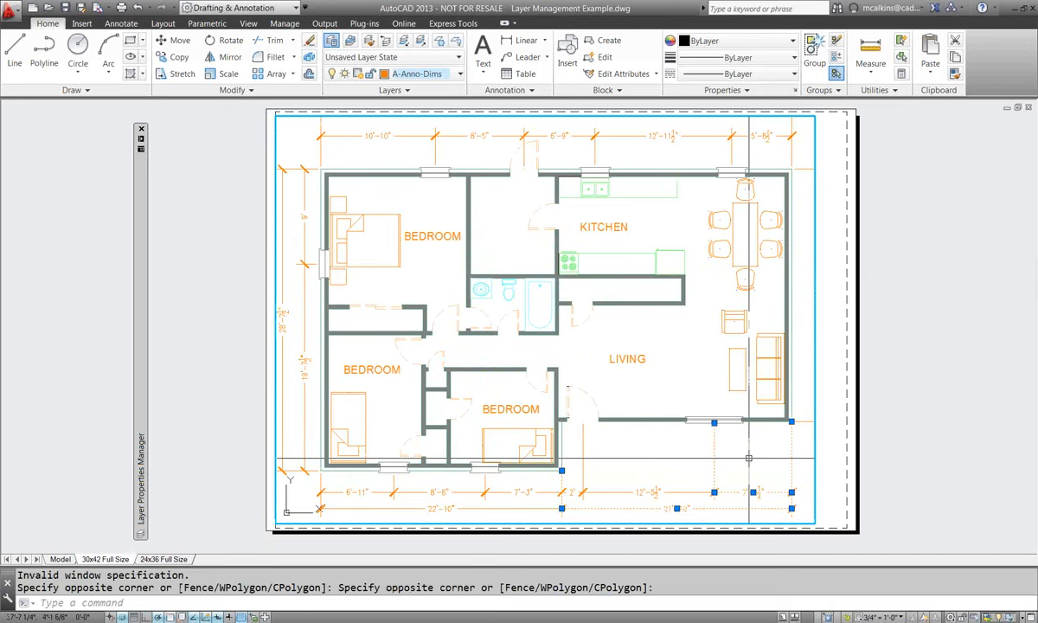
double_click(824, 446)
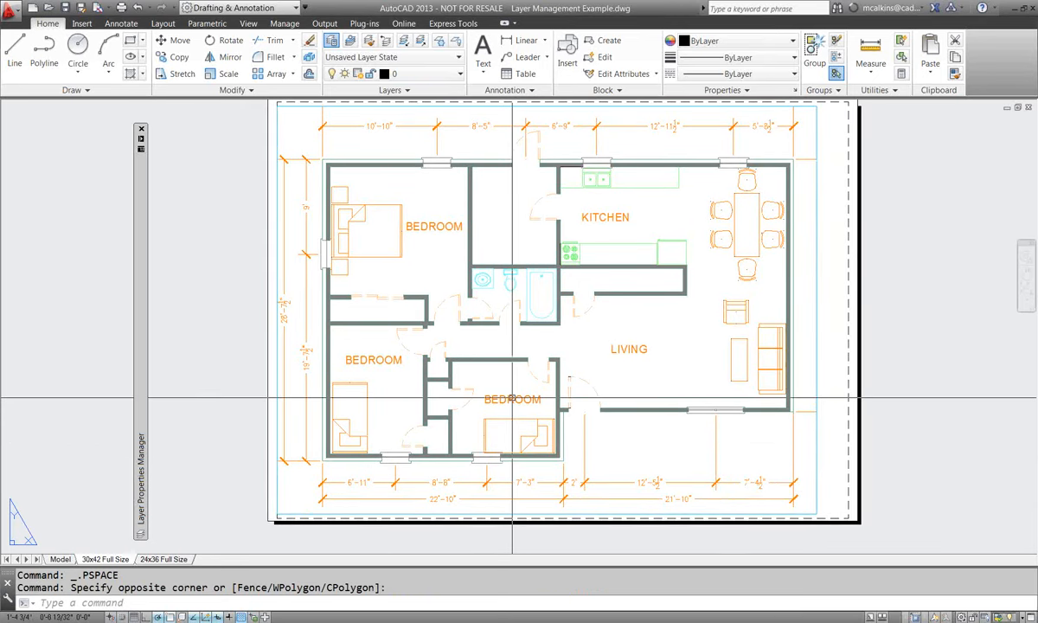
scroll(683, 433, "down", 3)
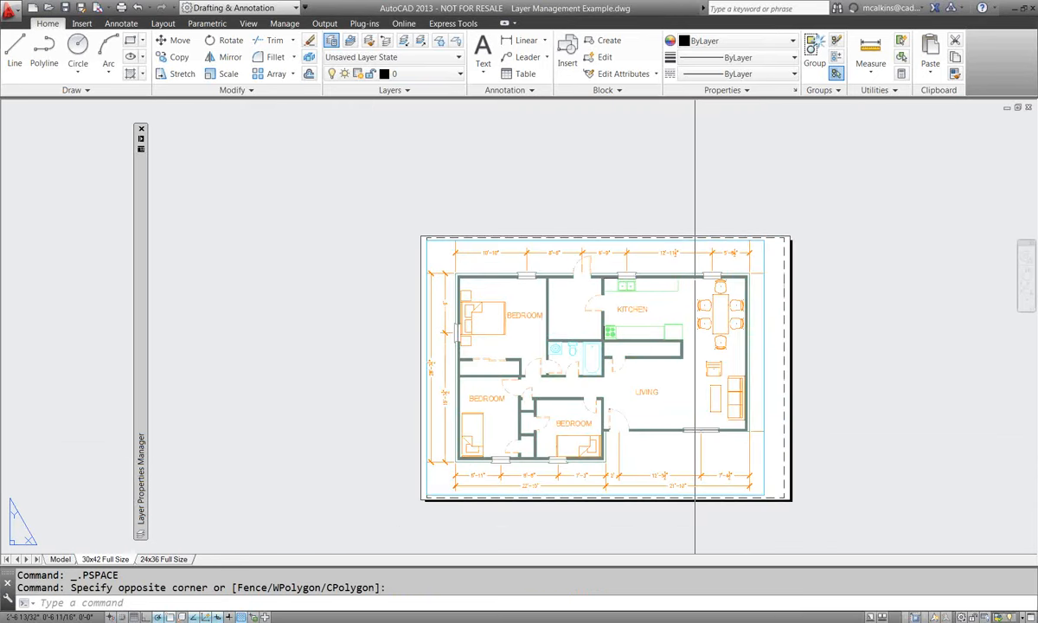
scroll(640, 411, "up", 2)
scroll(636, 410, "up", 3)
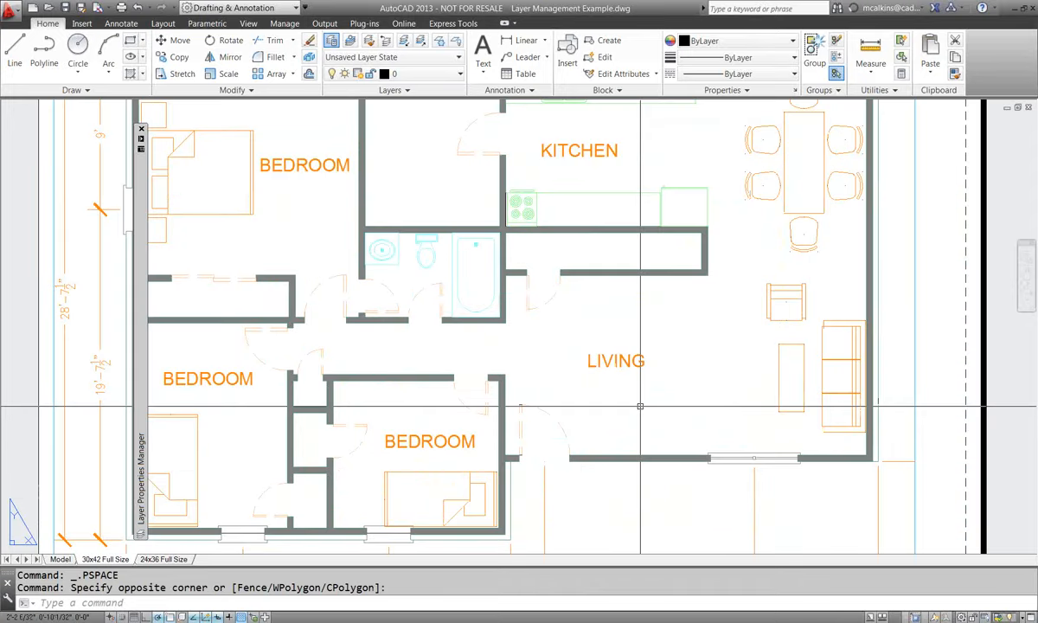
Switch from the 30x42 Full Size layout to model space and bring the whole floor plan into view.
middle_click_drag(635, 409, 635, 381)
middle_click_drag(330, 417, 419, 387)
scroll(419, 386, "down", 1)
left_click(59, 559)
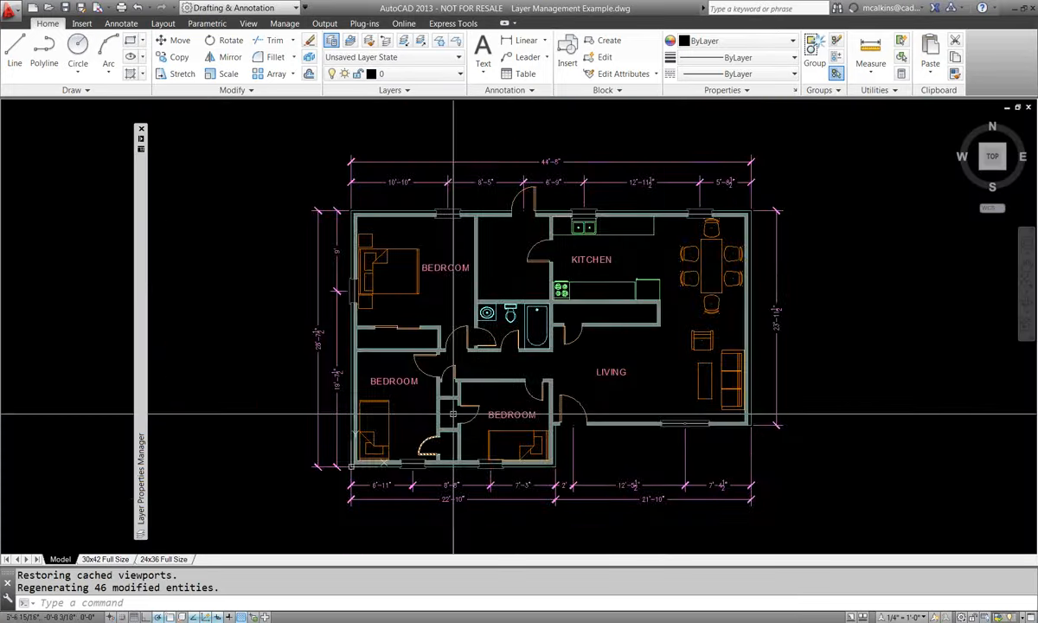
scroll(613, 415, "up", 1)
scroll(613, 415, "down", 2)
scroll(610, 362, "up", 2)
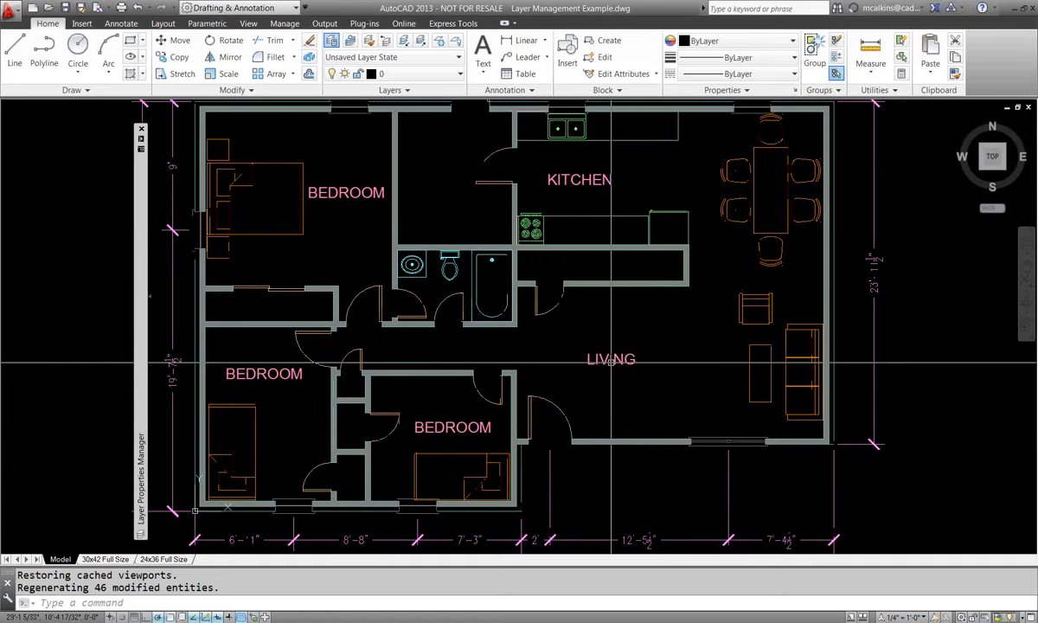
middle_click_drag(610, 361, 642, 337)
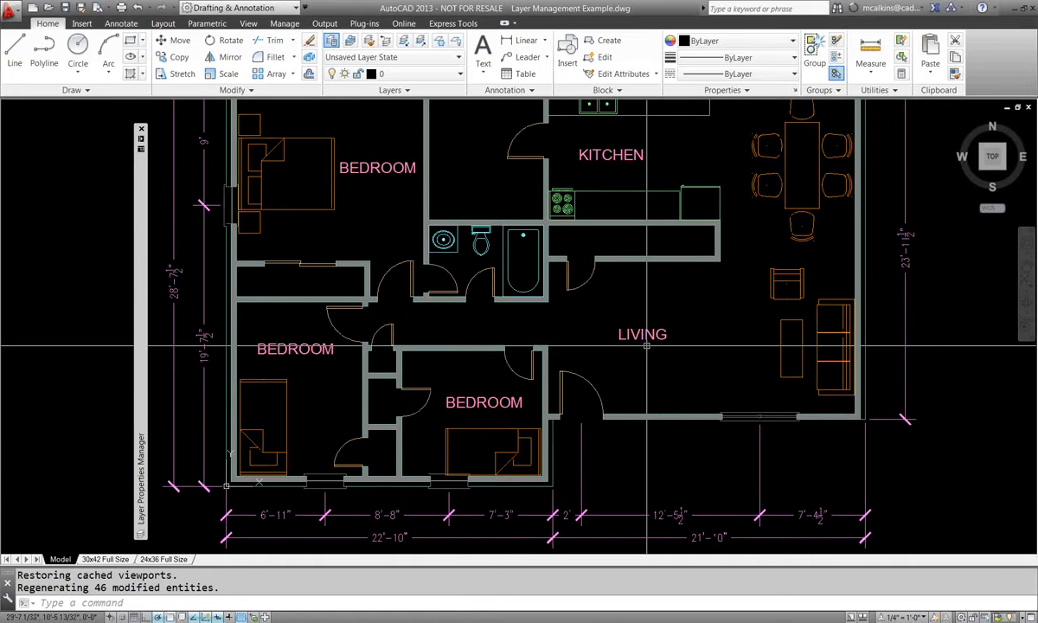
scroll(646, 350, "down", 1)
middle_click_drag(693, 359, 651, 378)
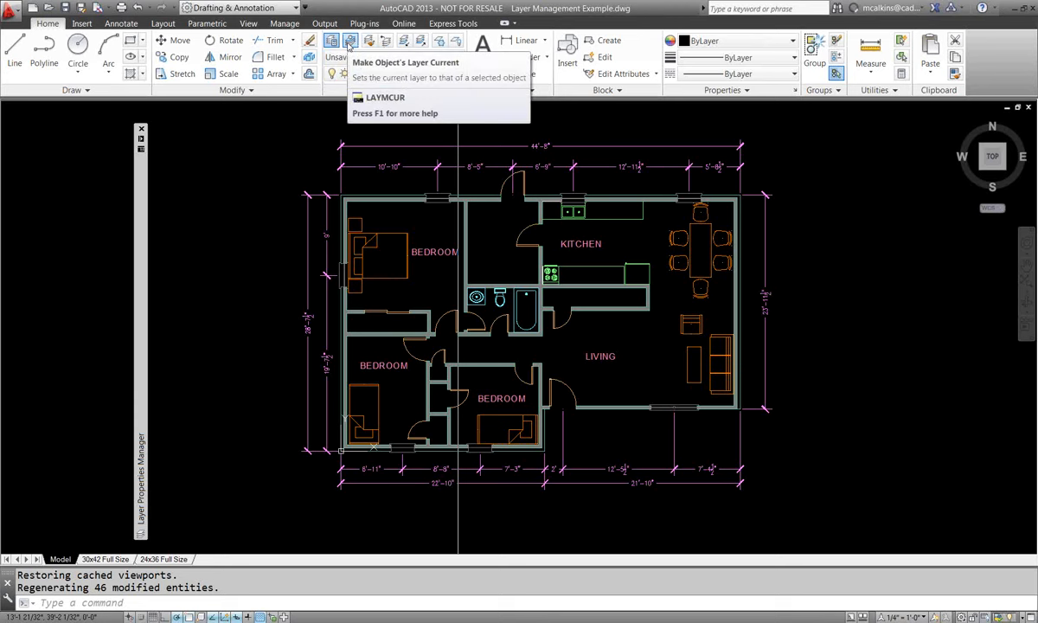
mouse_move(467, 259)
middle_mouse_down()
mouse_move(469, 285)
mouse_move(459, 257)
middle_mouse_up()
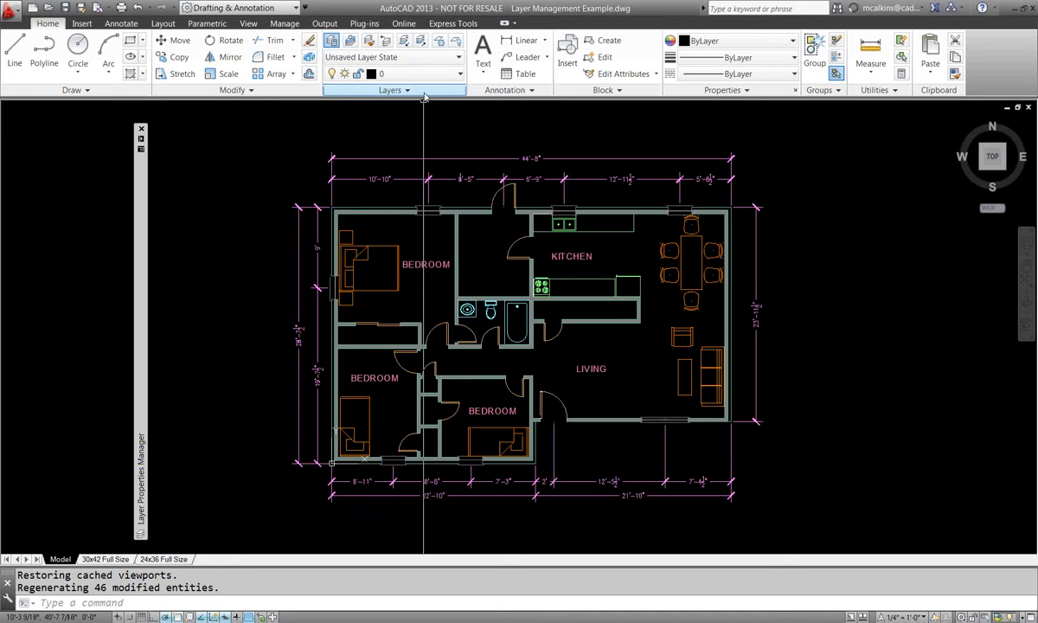
Expand the additional layer tools and pin them open.
left_click(394, 90)
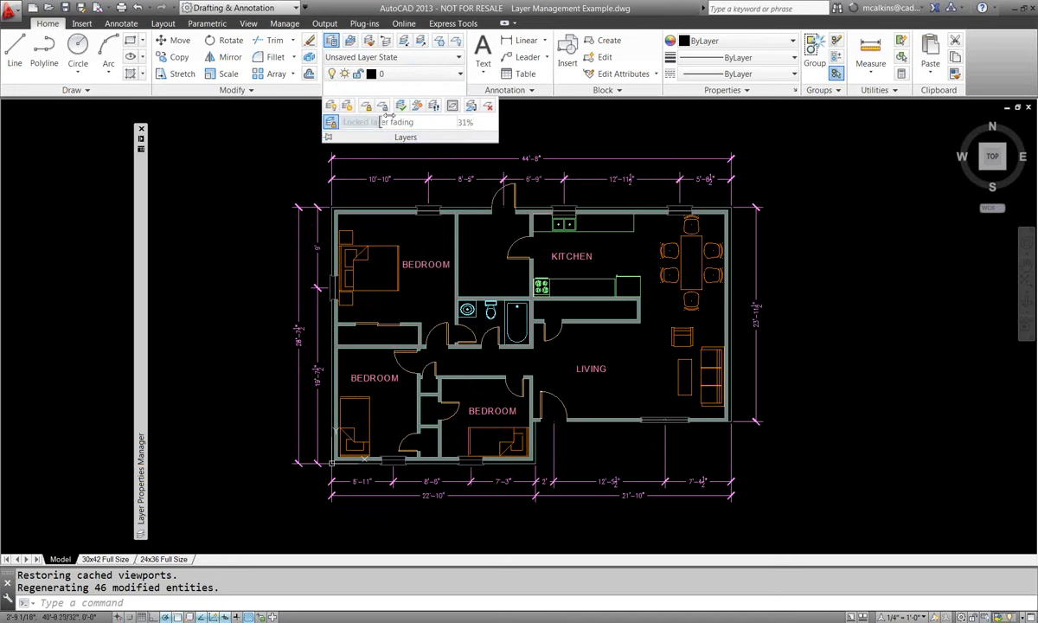
left_click(328, 137)
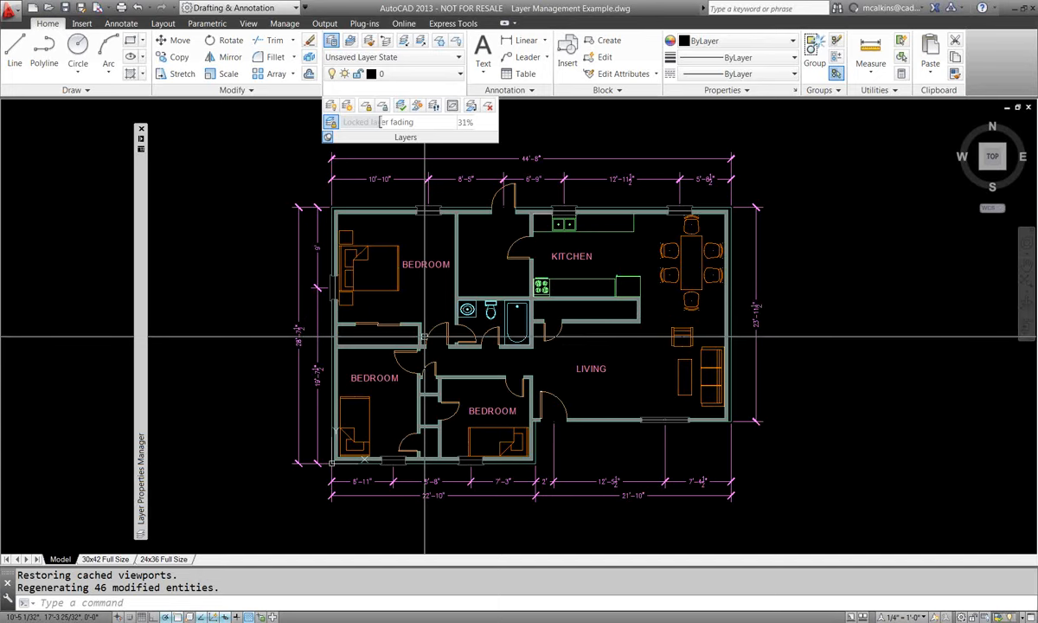
mouse_move(586, 358)
middle_mouse_down()
mouse_move(602, 374)
mouse_move(601, 360)
middle_mouse_up()
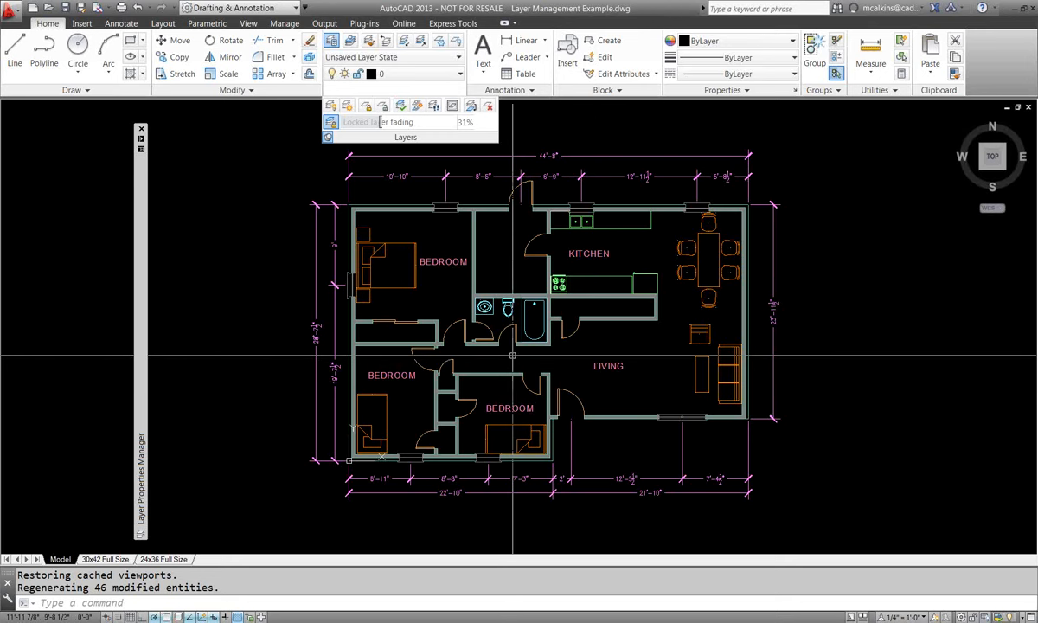
Restore the RCP layer state in model space.
middle_click_drag(513, 354, 514, 372)
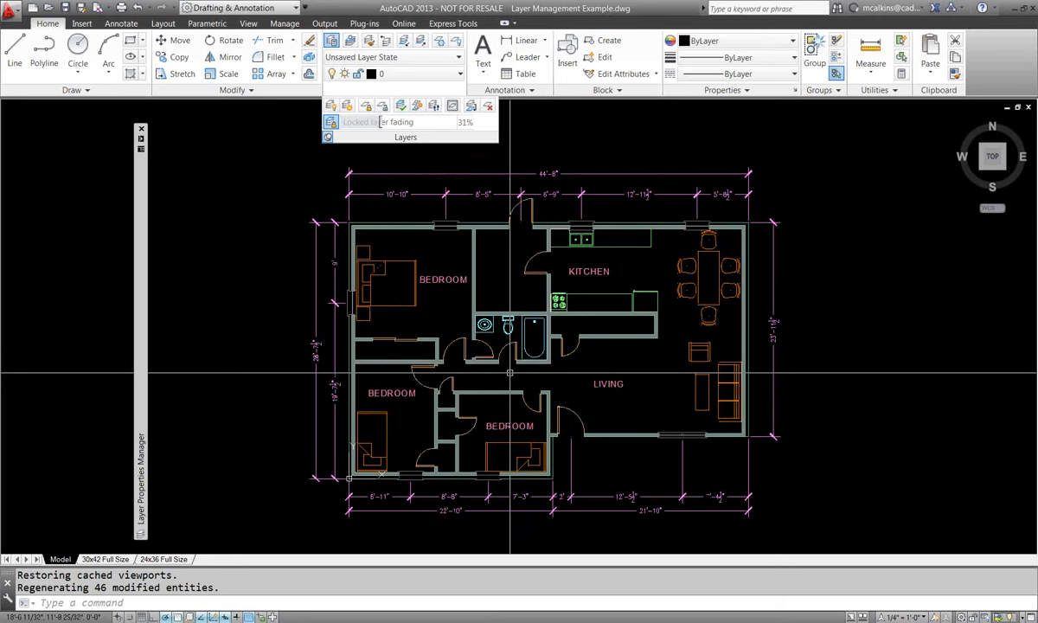
left_click(415, 56)
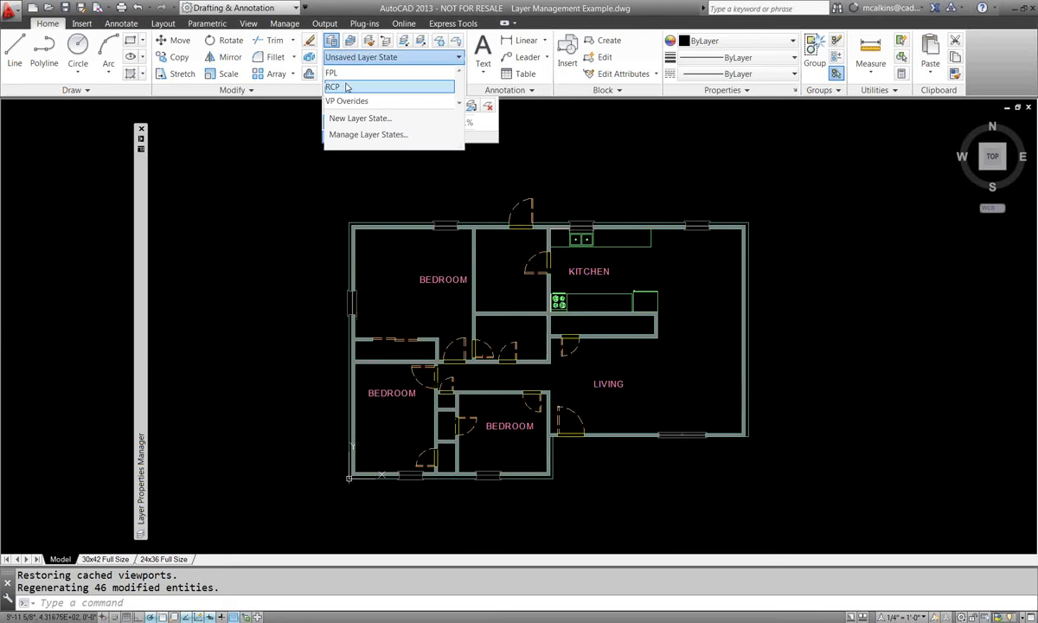
left_click(363, 84)
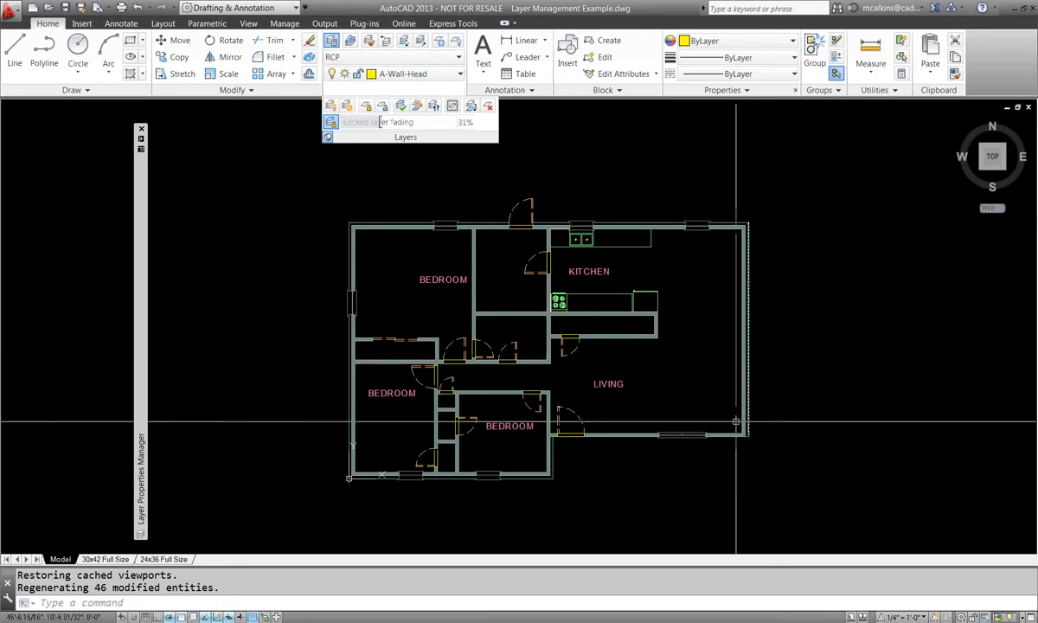
Turn off the display of annotative objects for all scales, setting ANNOALLVISIBLE to 0, and turn it back on.
middle_click_drag(697, 454, 706, 451)
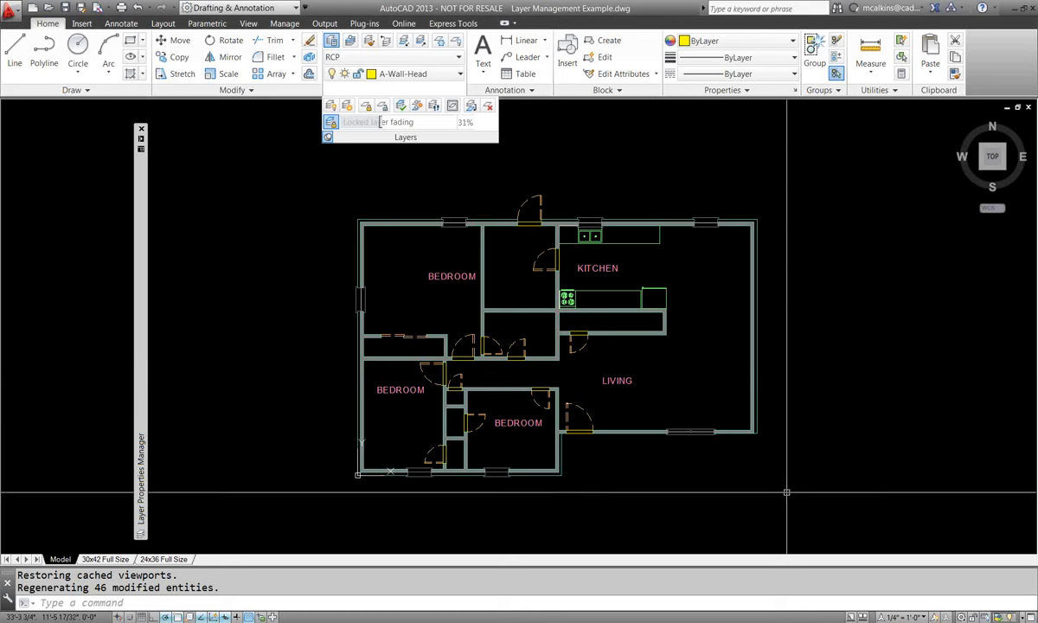
left_click(934, 617)
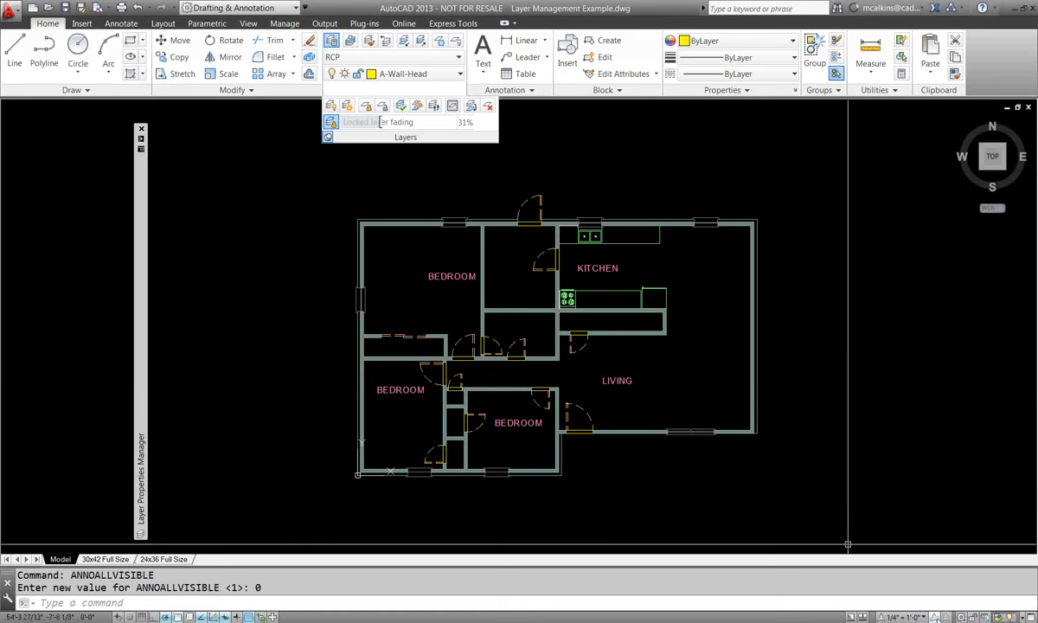
left_click(934, 616)
middle_click_drag(750, 453, 727, 459)
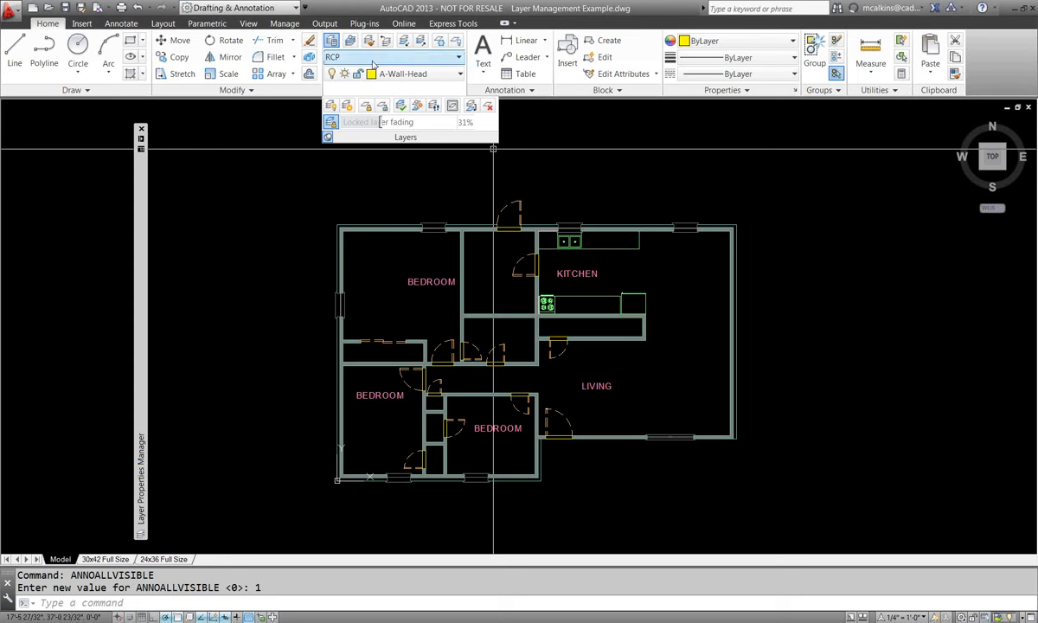
middle_click_drag(442, 197, 446, 203)
middle_click_drag(484, 262, 495, 249)
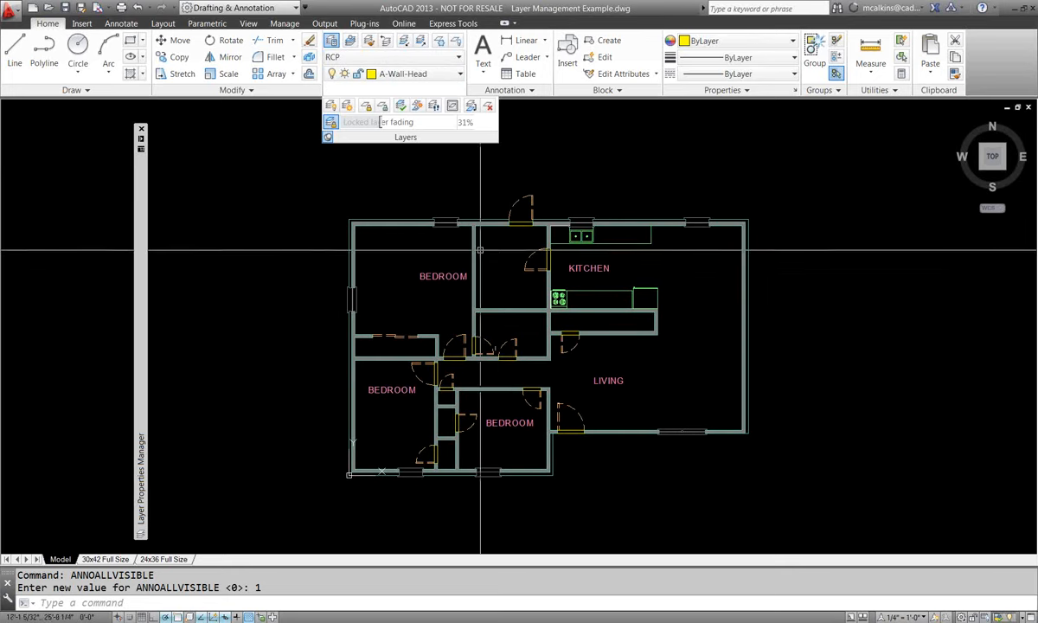
middle_click_drag(505, 311, 498, 311)
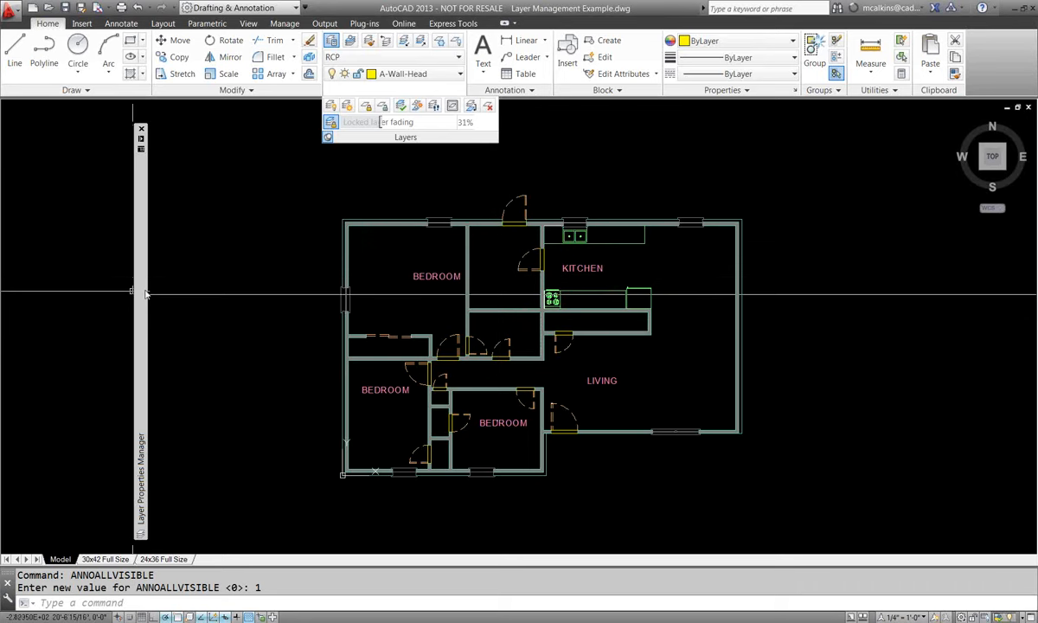
mouse_move(147, 294)
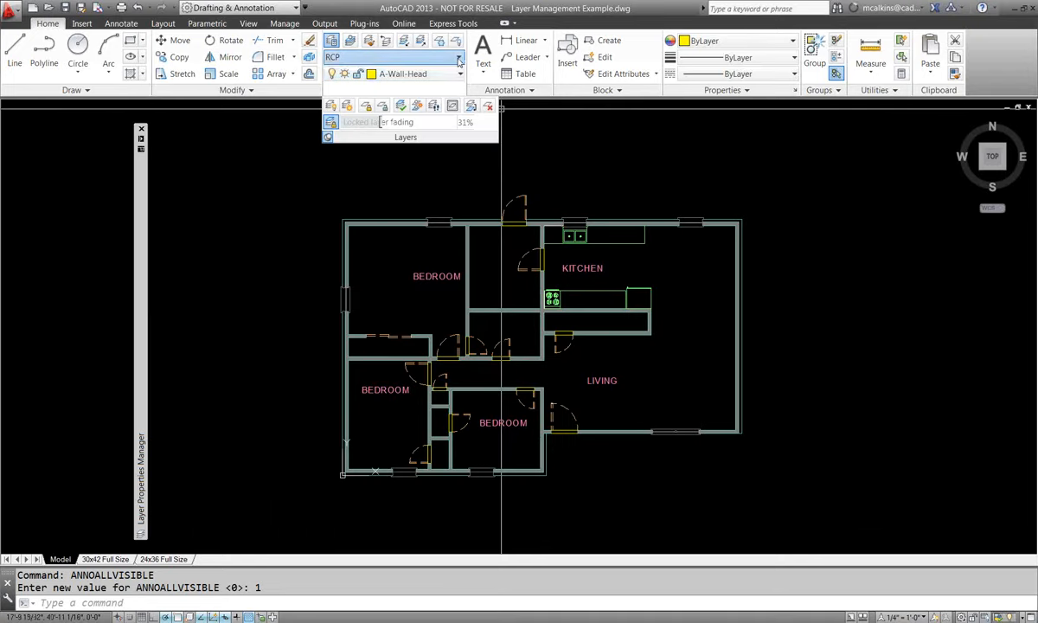
Open the Layer States Manager and bring up the open PowerPoint windows for switching to the Xref Management Intro slide show.
left_click(456, 56)
left_click(384, 138)
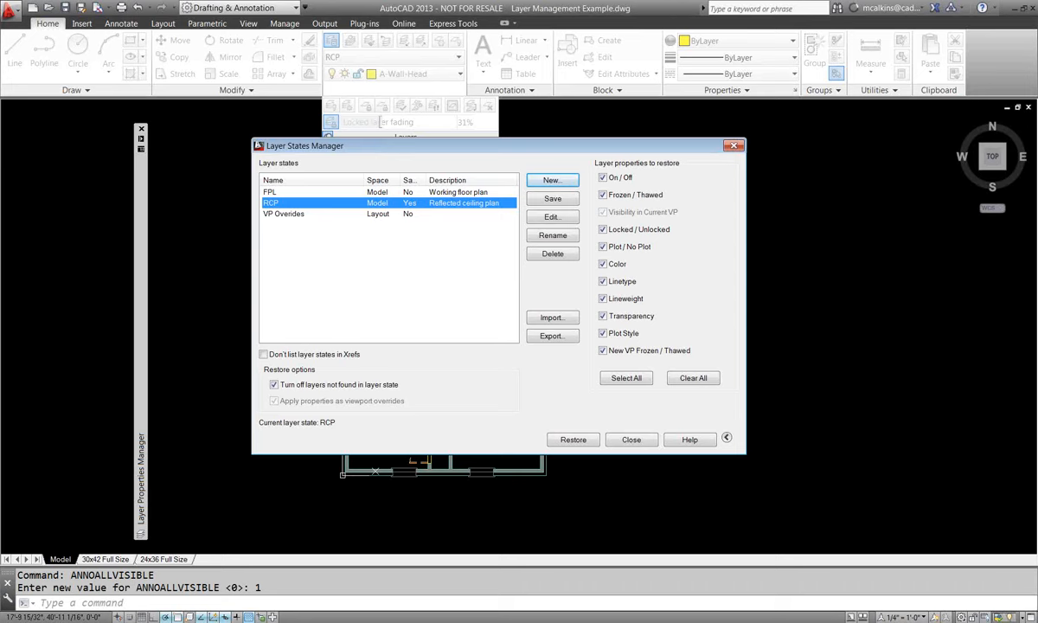
left_click(321, 622)
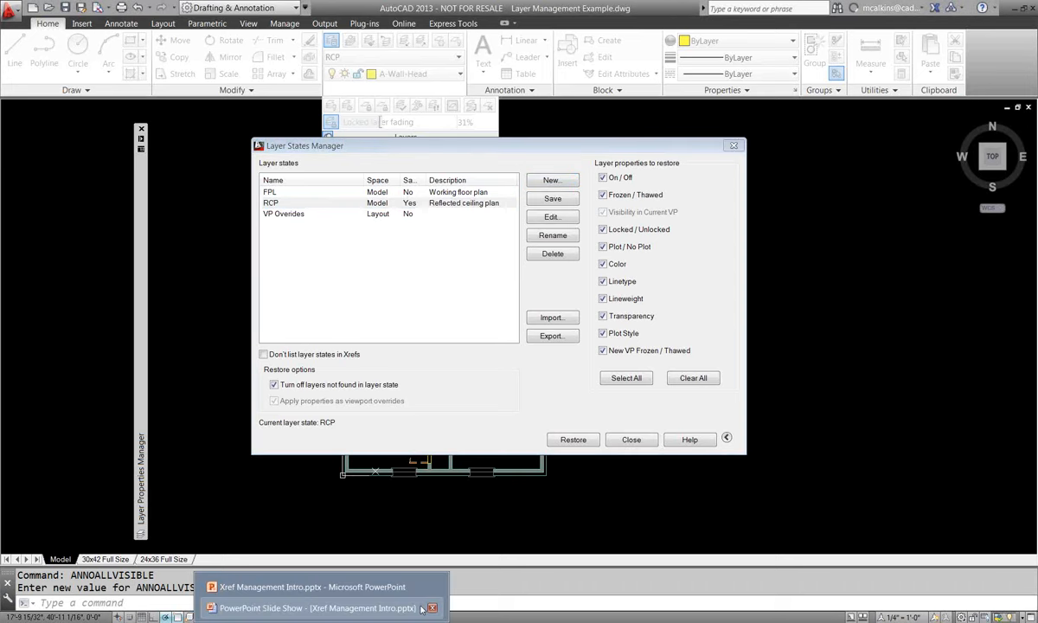